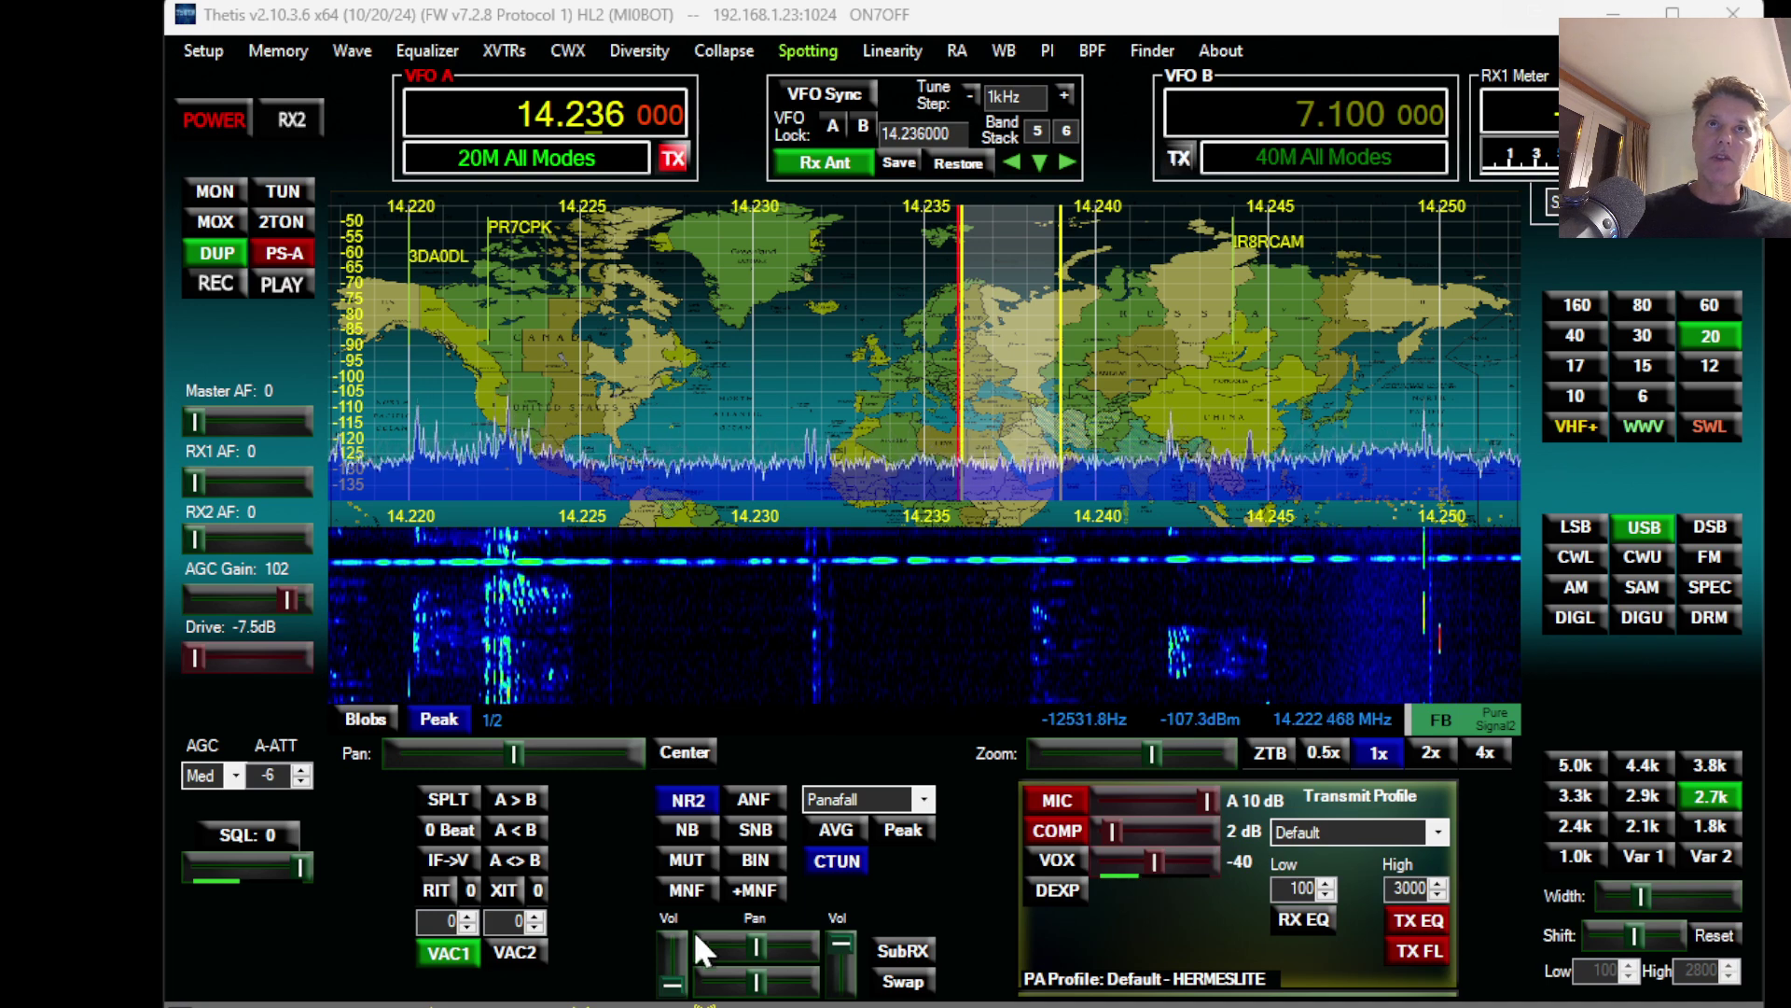
Step: Turn on manual notch filtering, zoom the panadapter to 2x, and add a notch
click(685, 892)
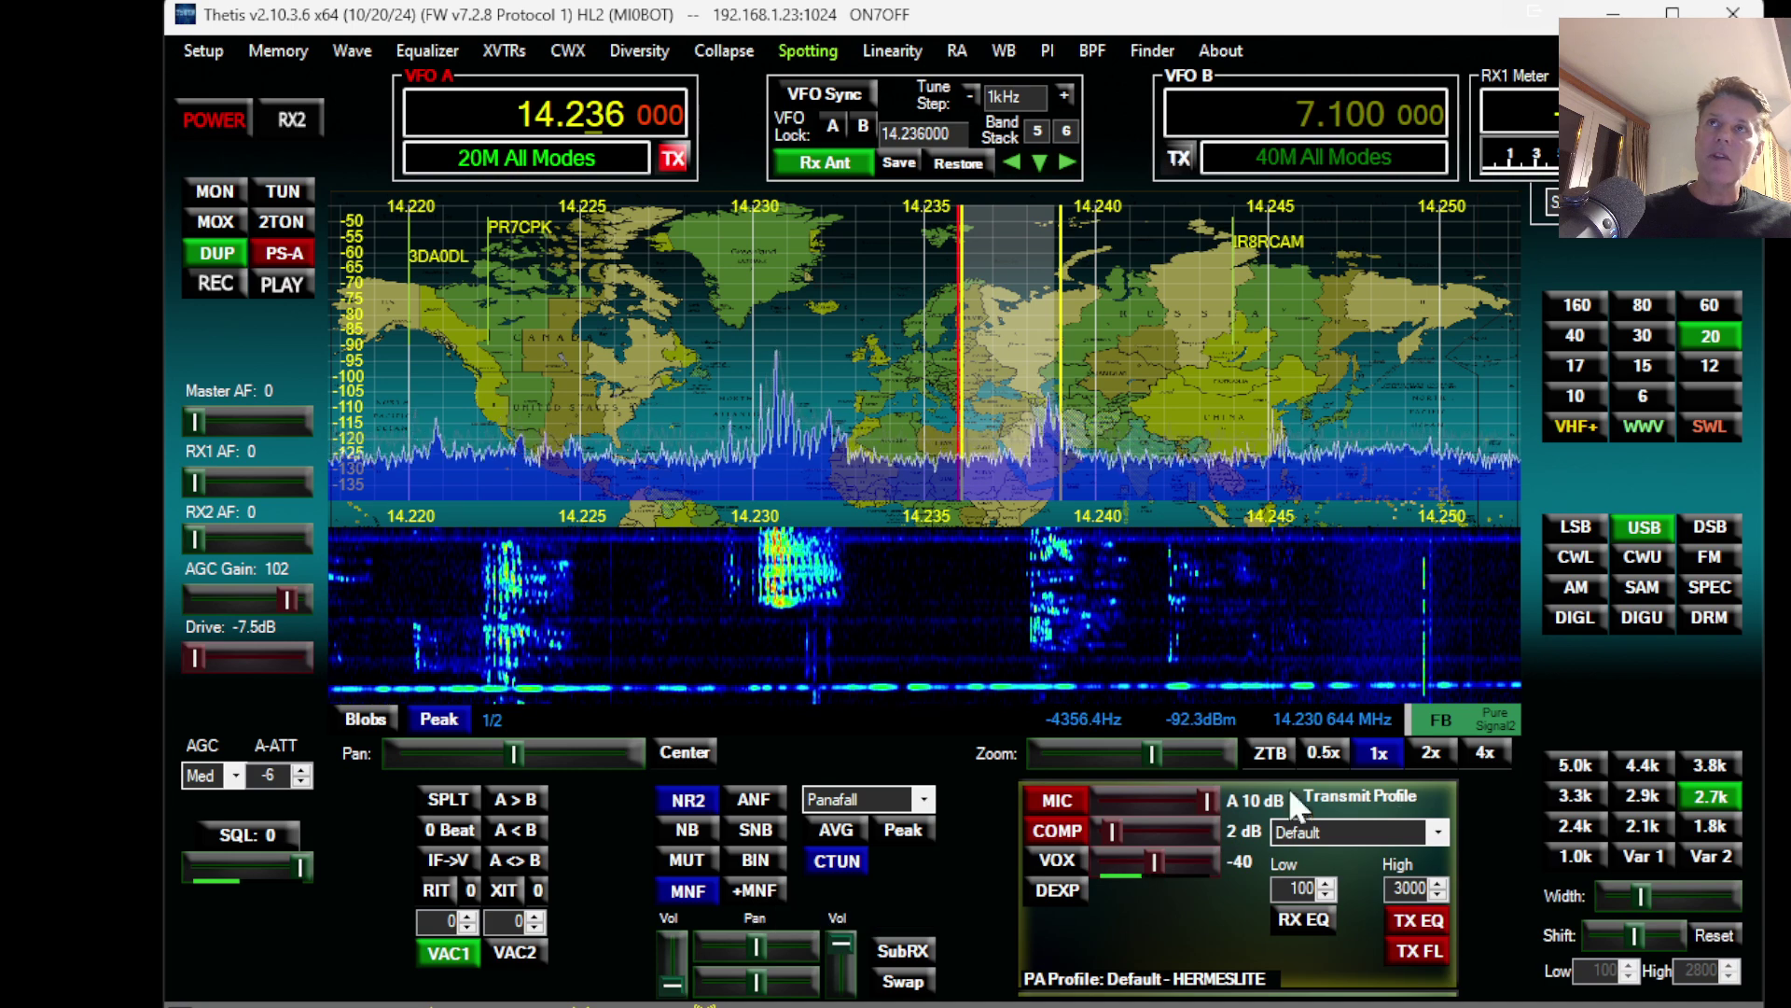
click(1432, 752)
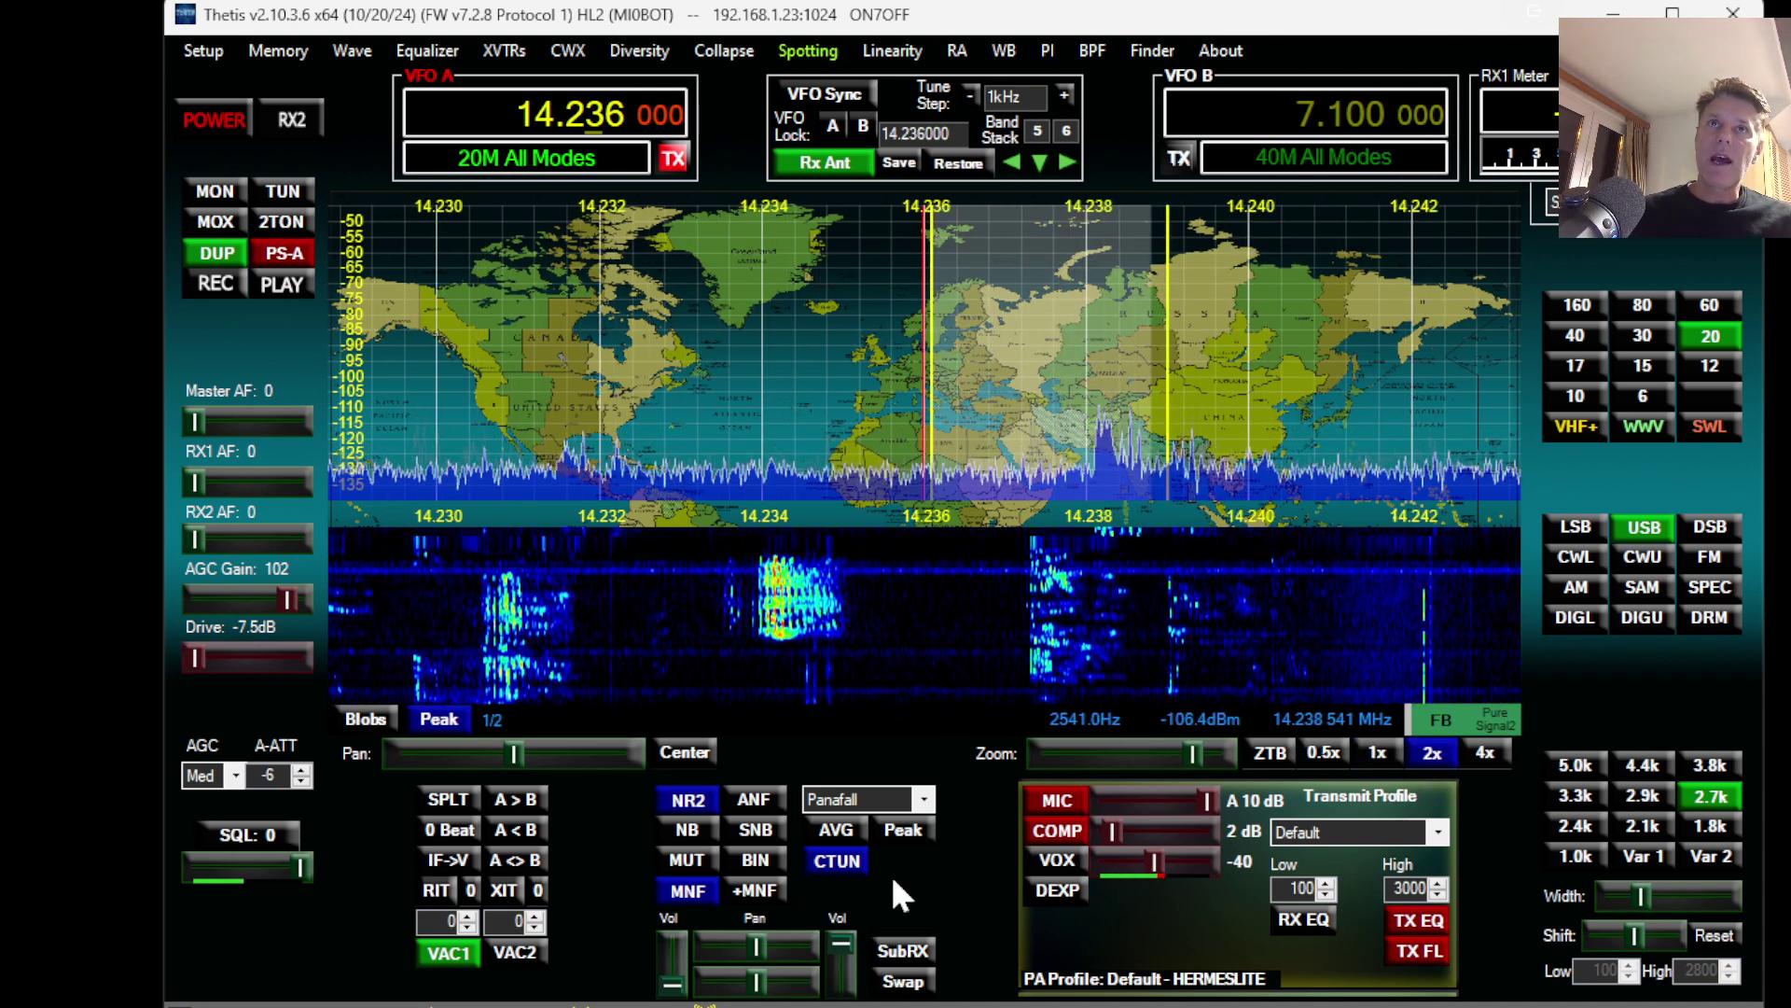
click(740, 886)
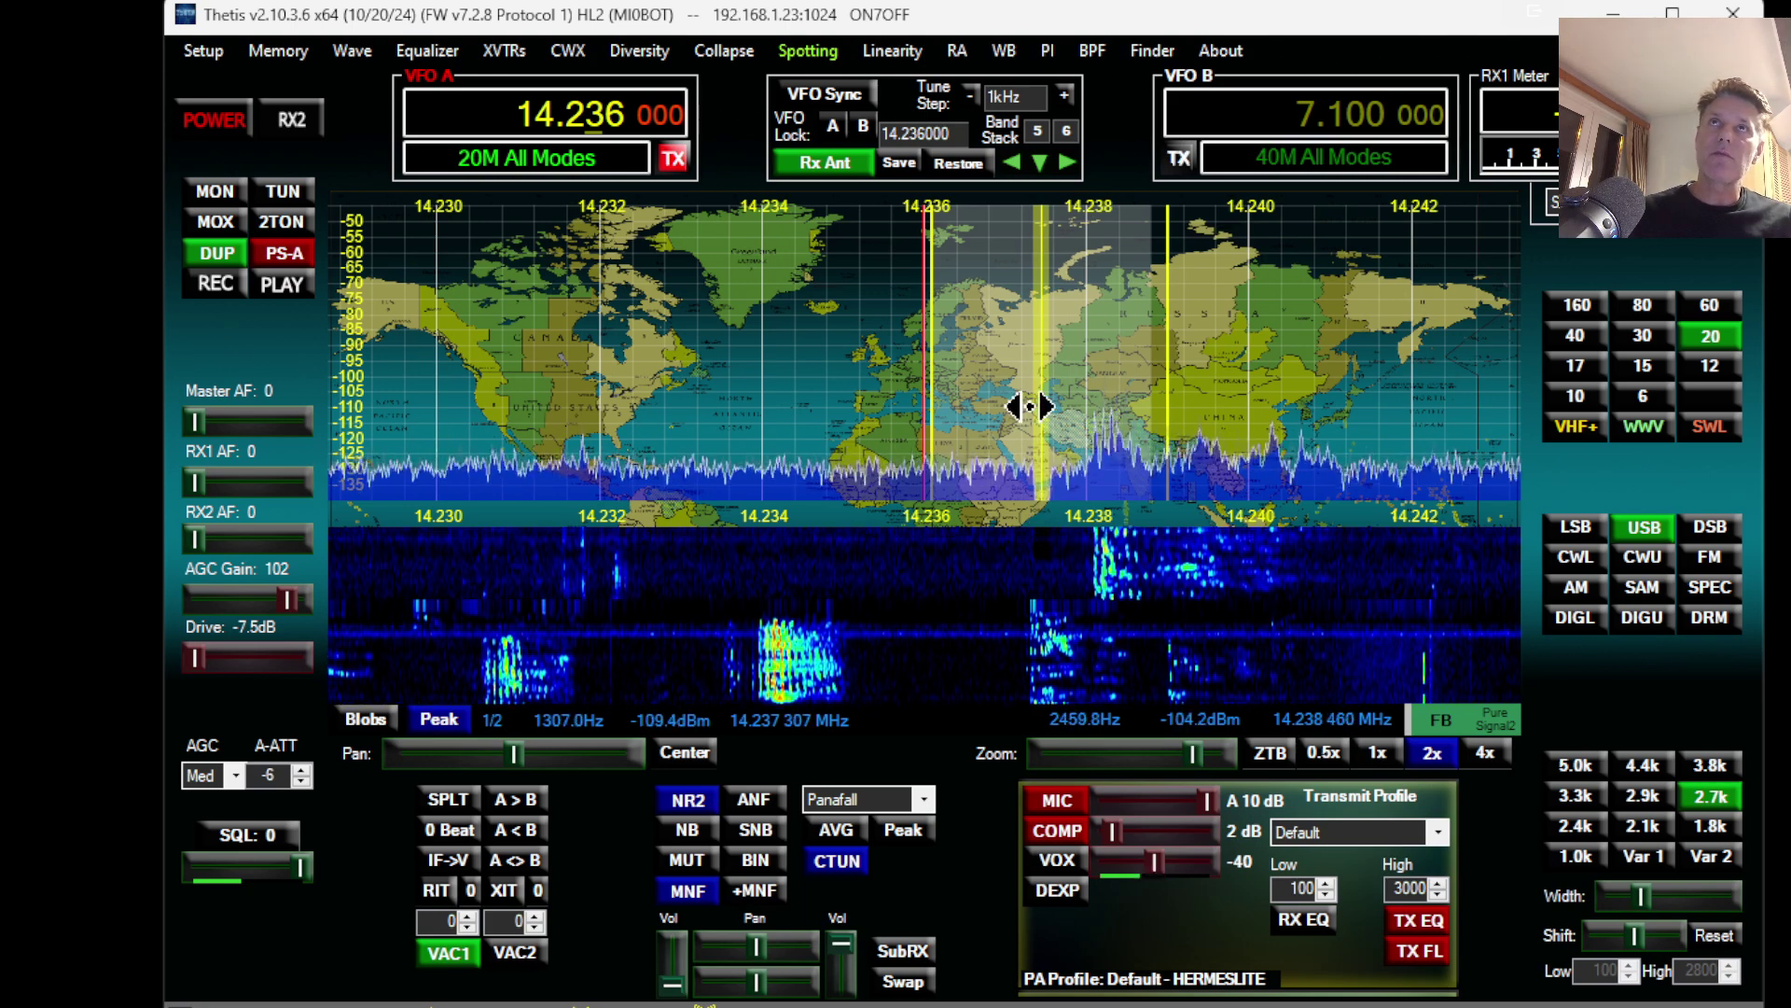
Step: Delete that notch and place a new 200 Hz notch at 14.234 547 MHz
mouse_move(1042, 398)
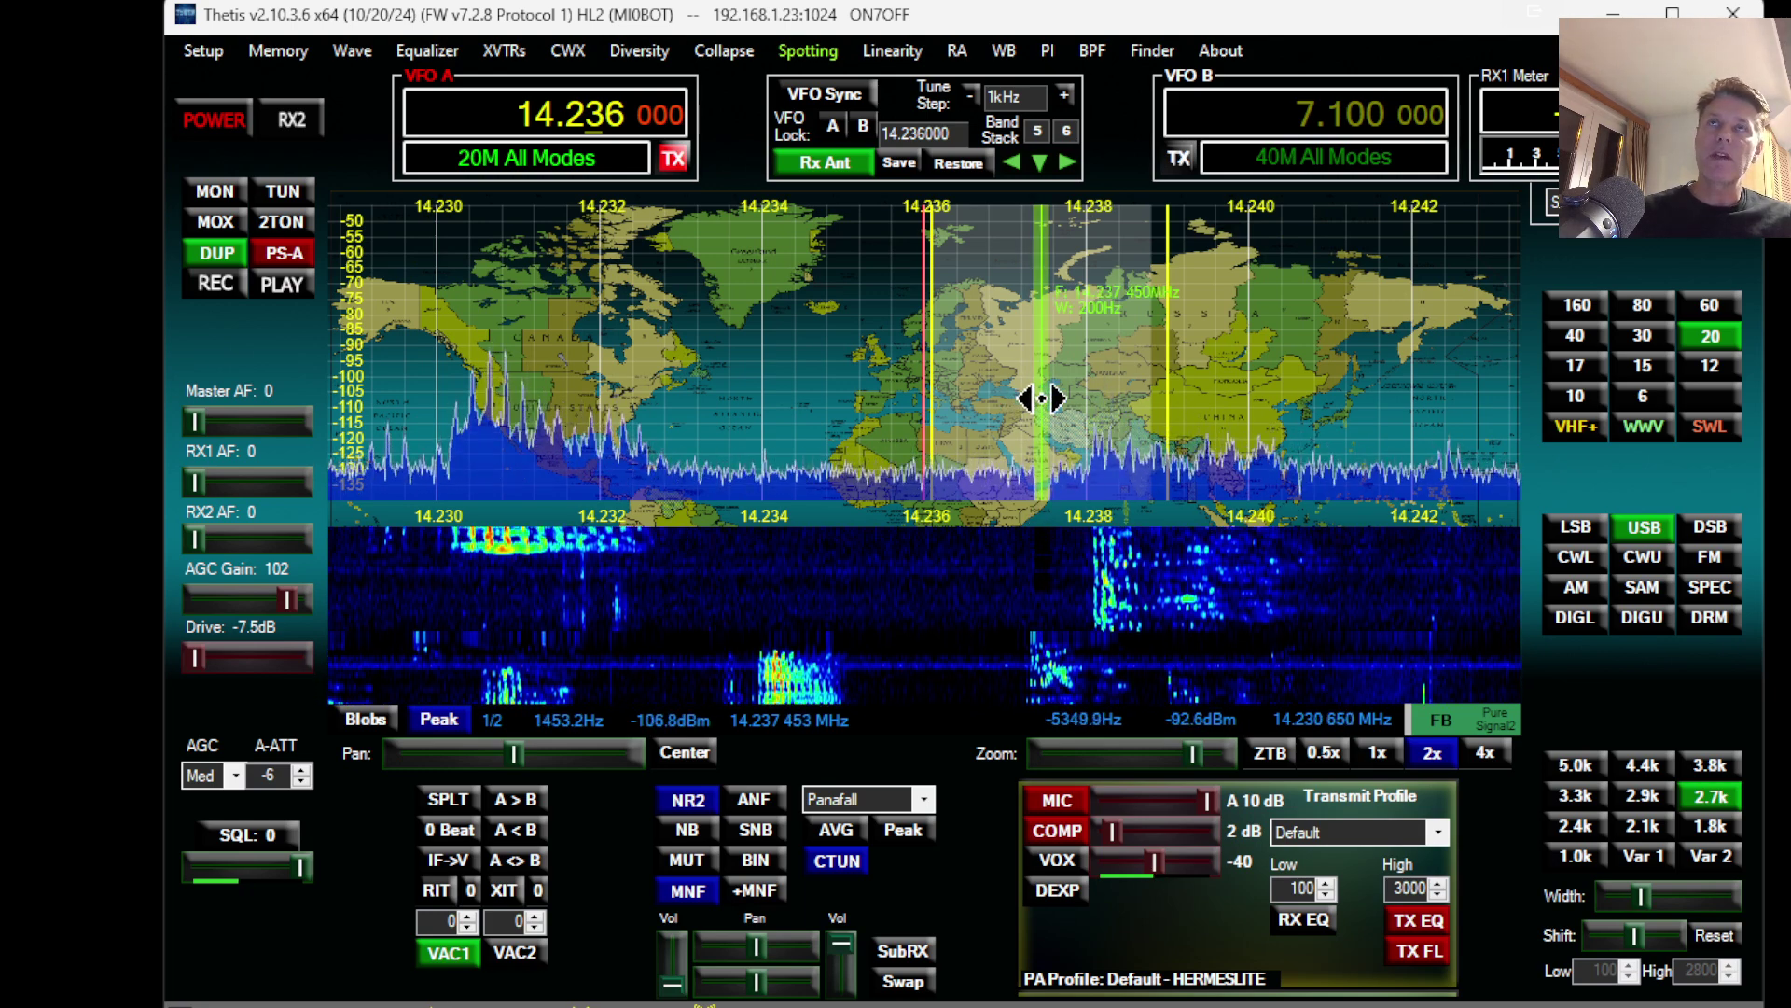
right_click(1042, 398)
click(1059, 405)
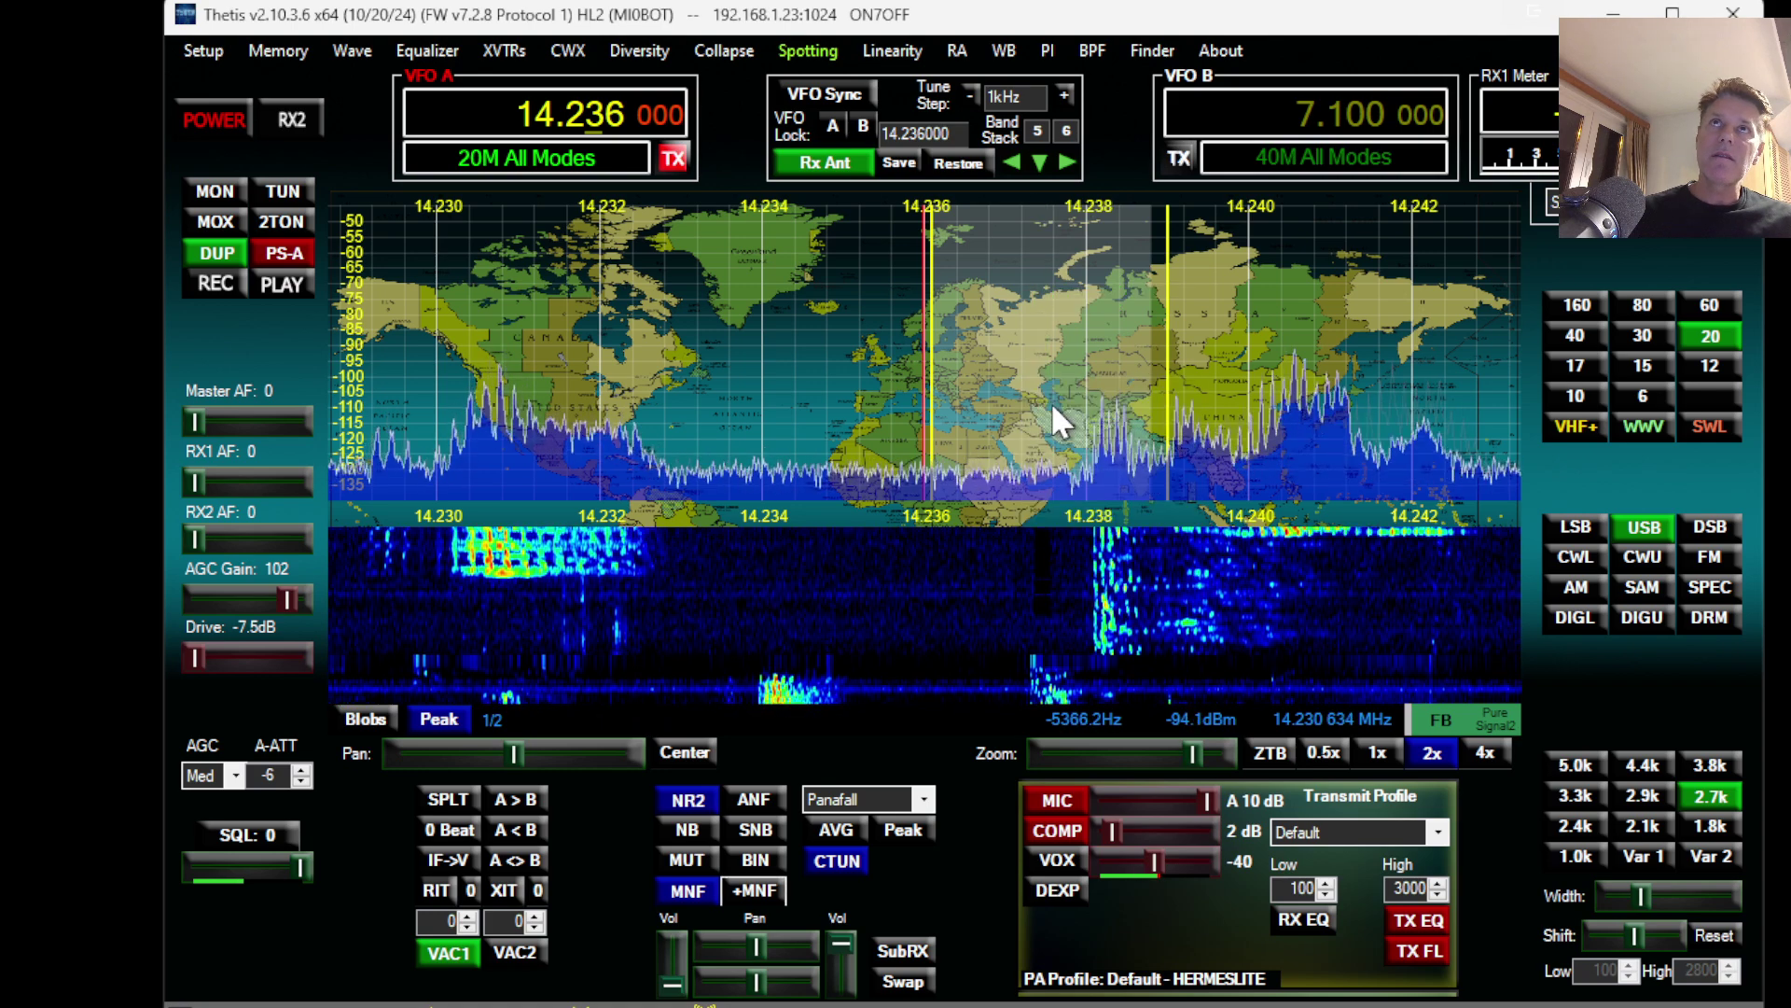
click(806, 336)
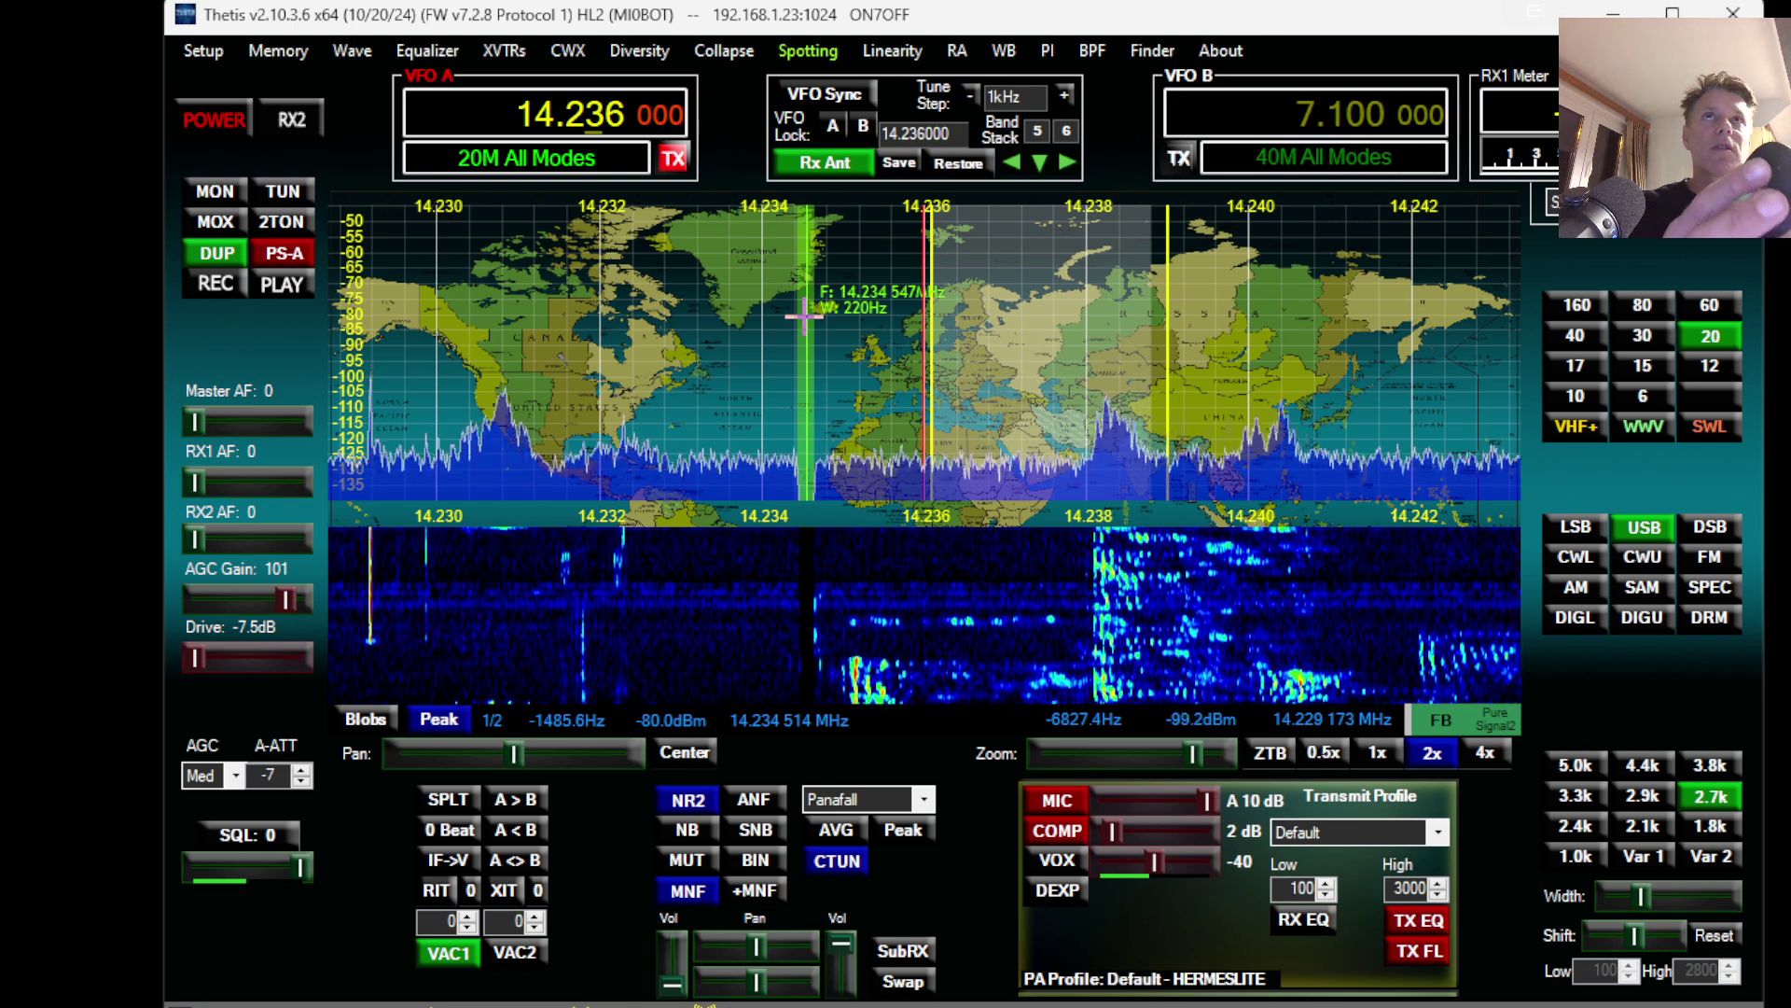
Step: Widen the notch to 820 Hz with the mouse wheel
scroll(804, 315, up, 3)
scroll(804, 315, up, 5)
scroll(803, 315, up, 4)
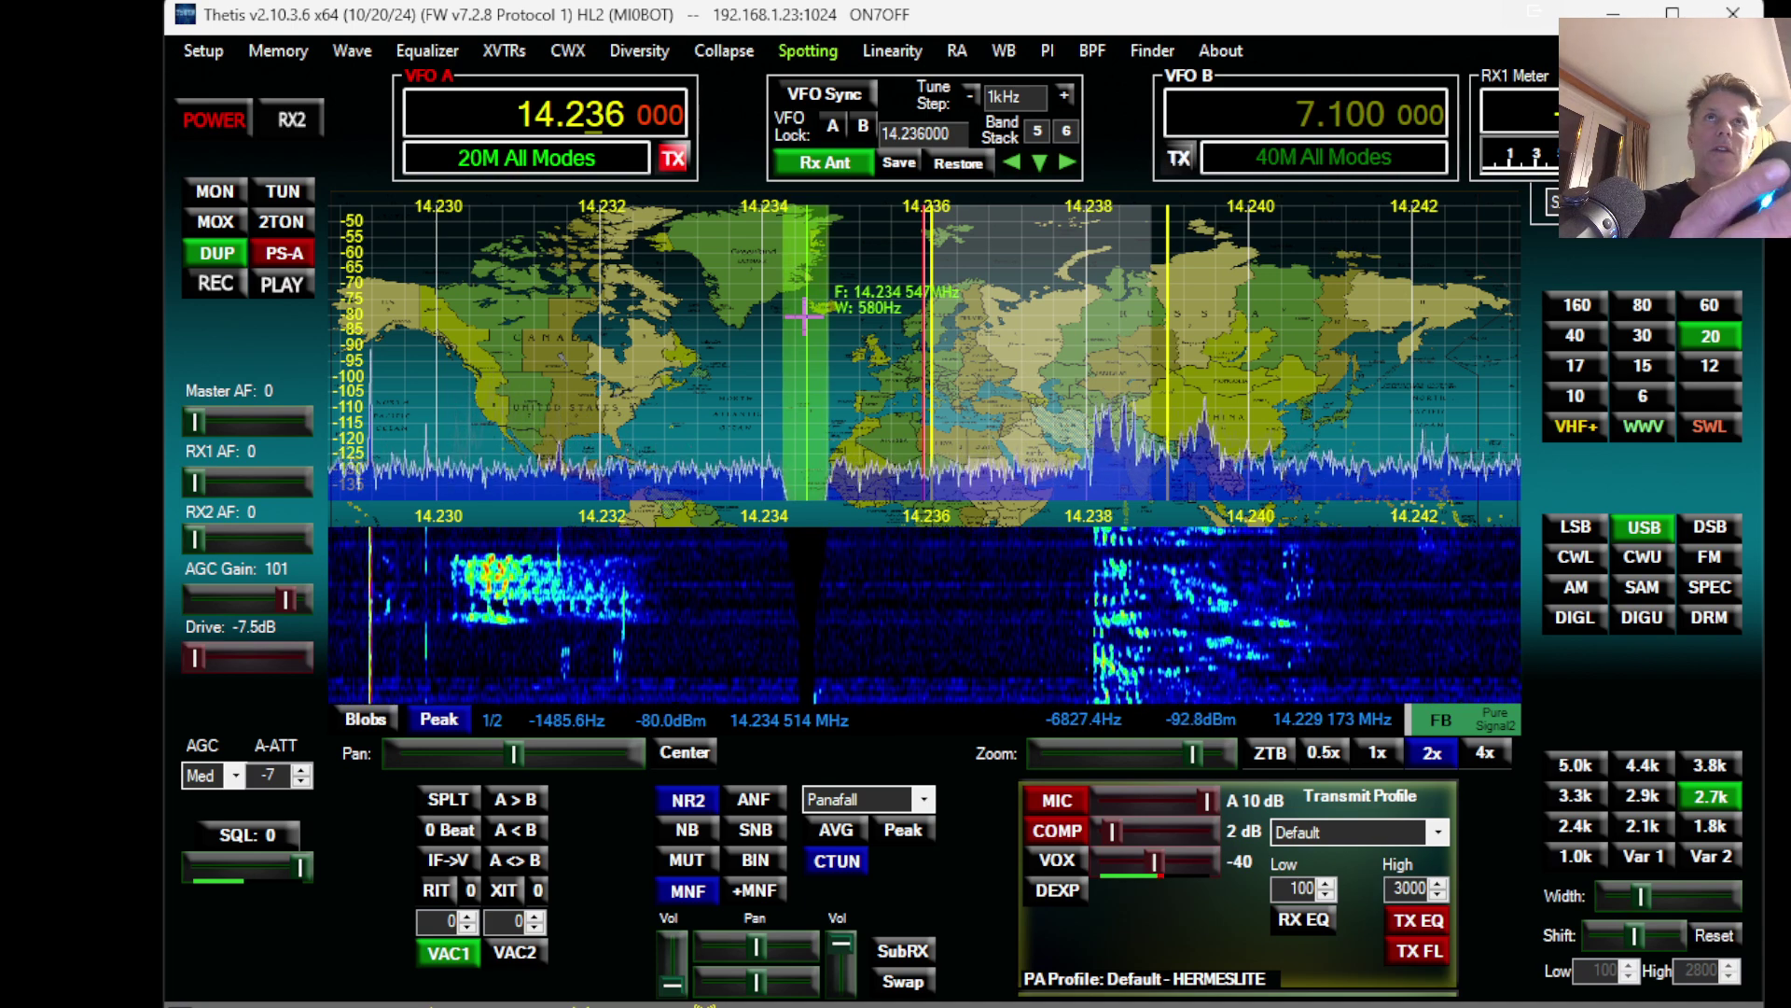
scroll(803, 315, up, 4)
scroll(803, 316, up, 4)
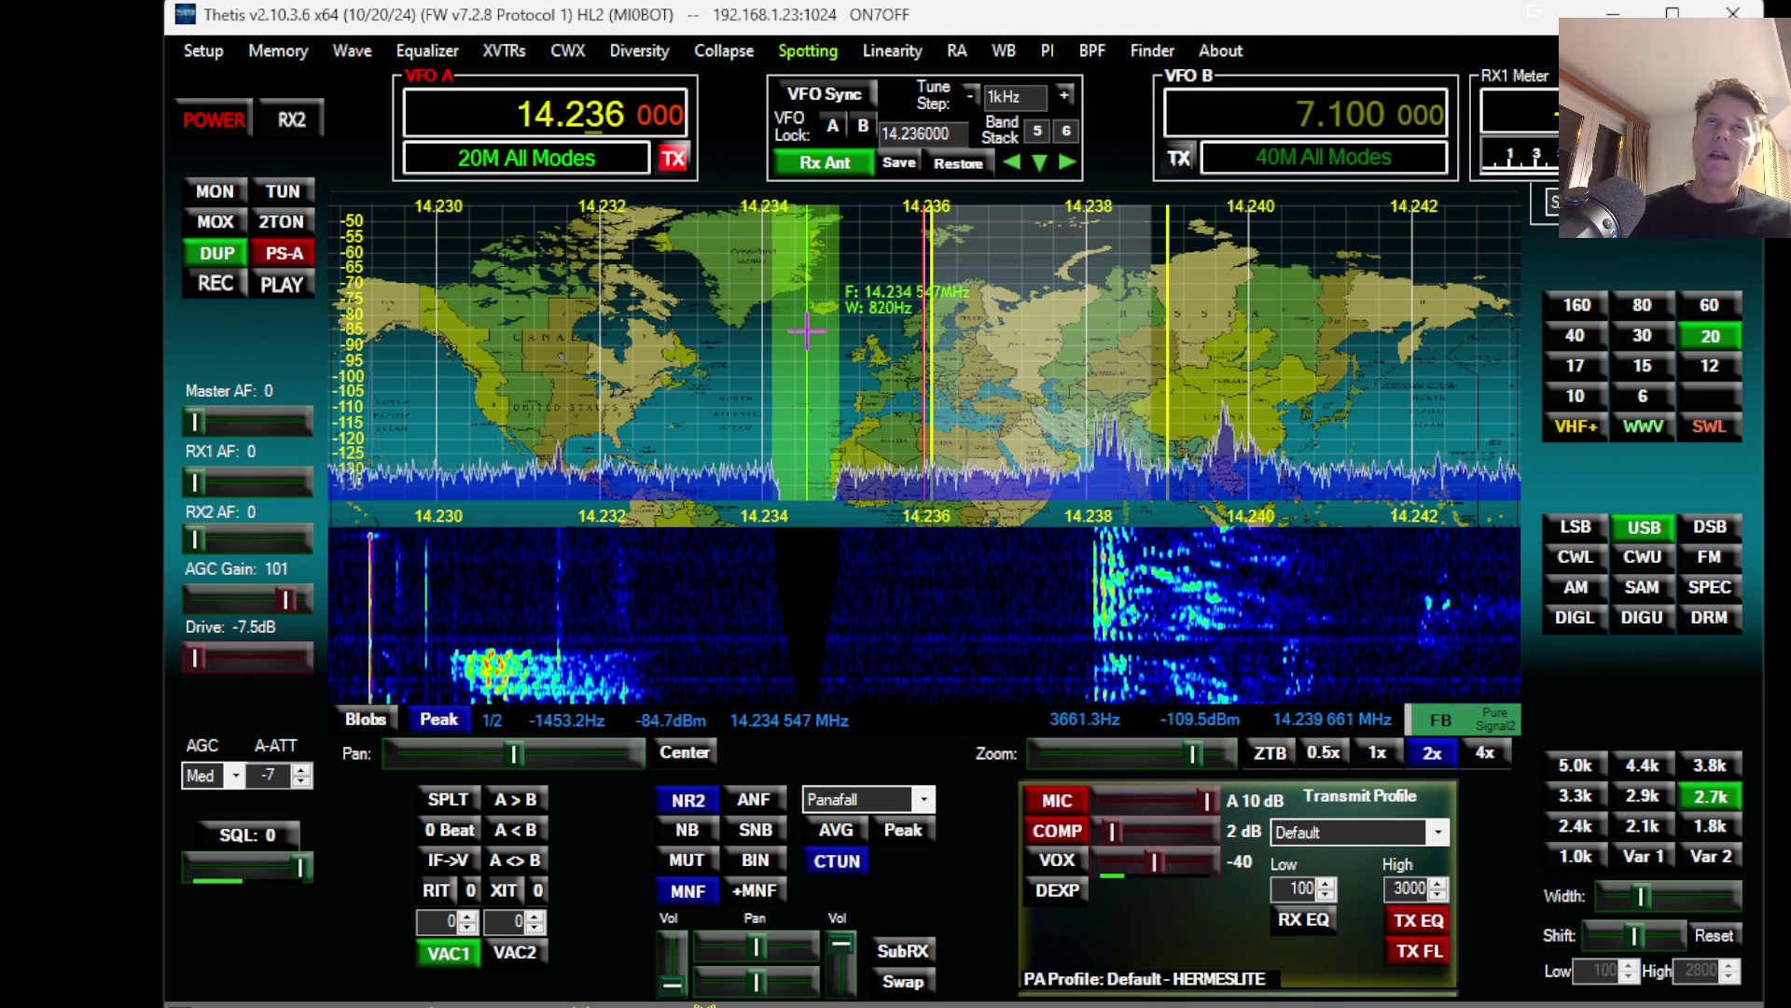
Step: Delete the 820 Hz notch and switch manual notch filtering off
right_click(812, 333)
click(870, 337)
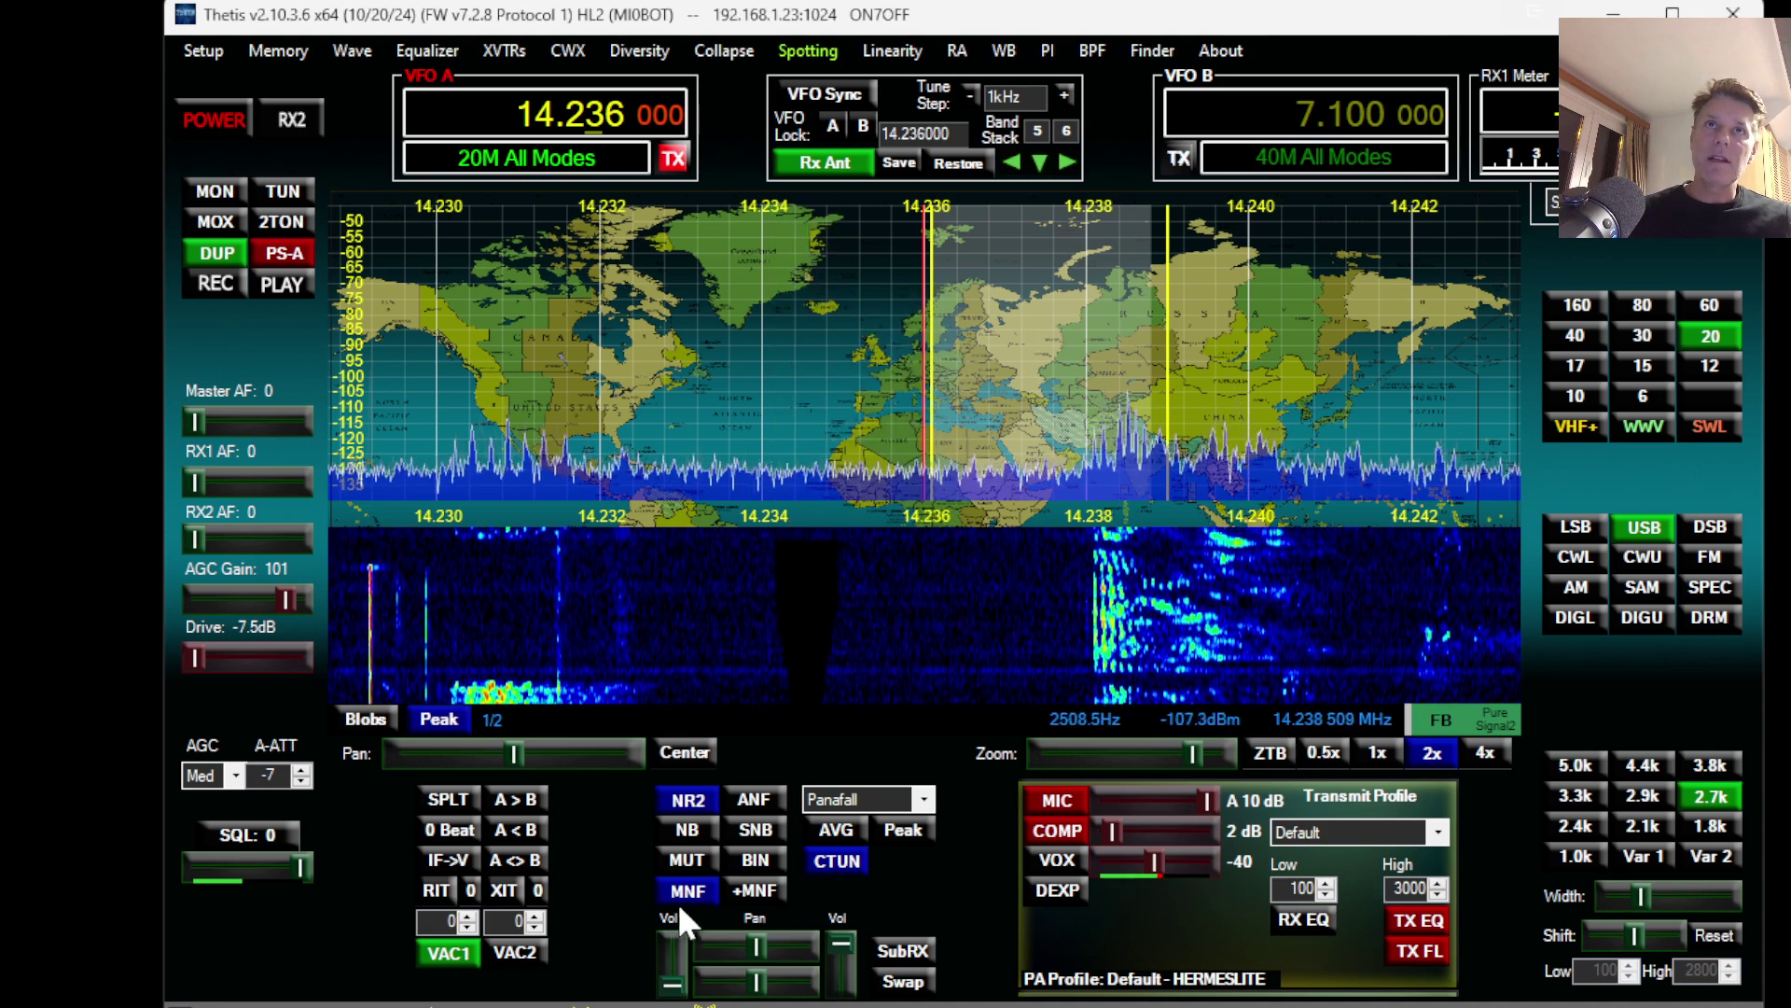
click(672, 886)
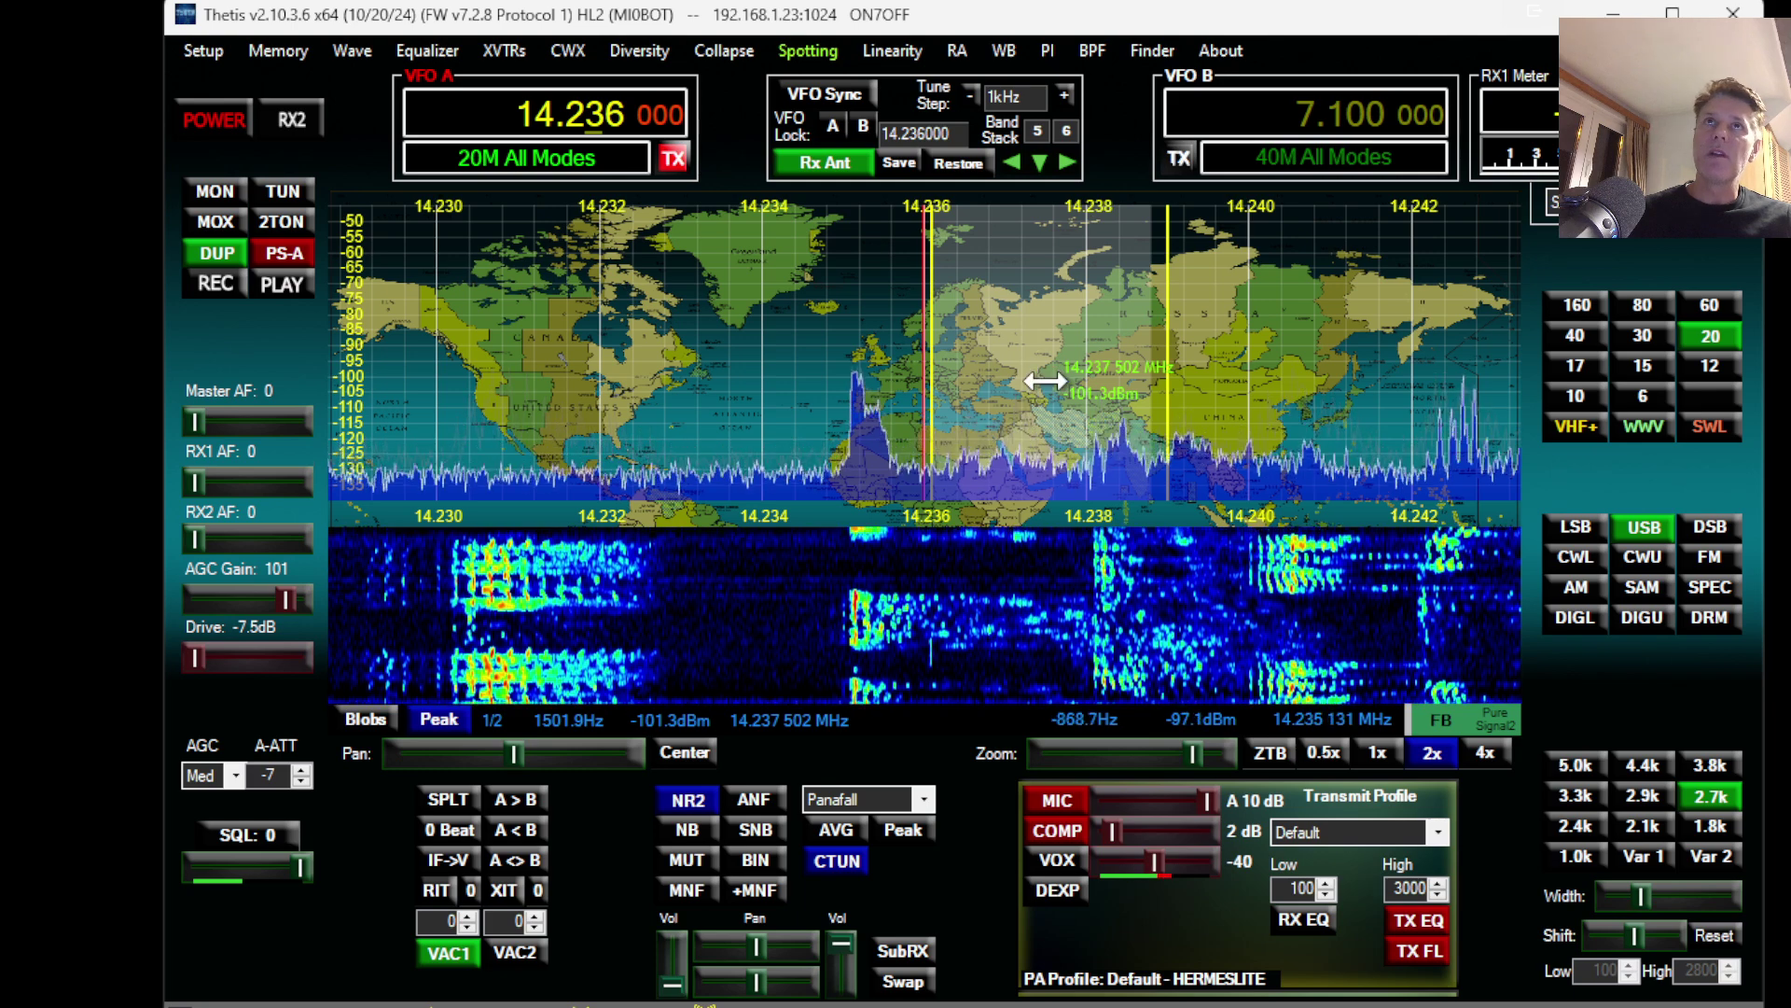
Step: Drag the passband lower, then use Shift Reset to restore Low 100 / High 2800 Hz
mouse_move(1045, 380)
mouse_down()
mouse_move(964, 388)
mouse_move(1101, 384)
mouse_move(962, 395)
mouse_up()
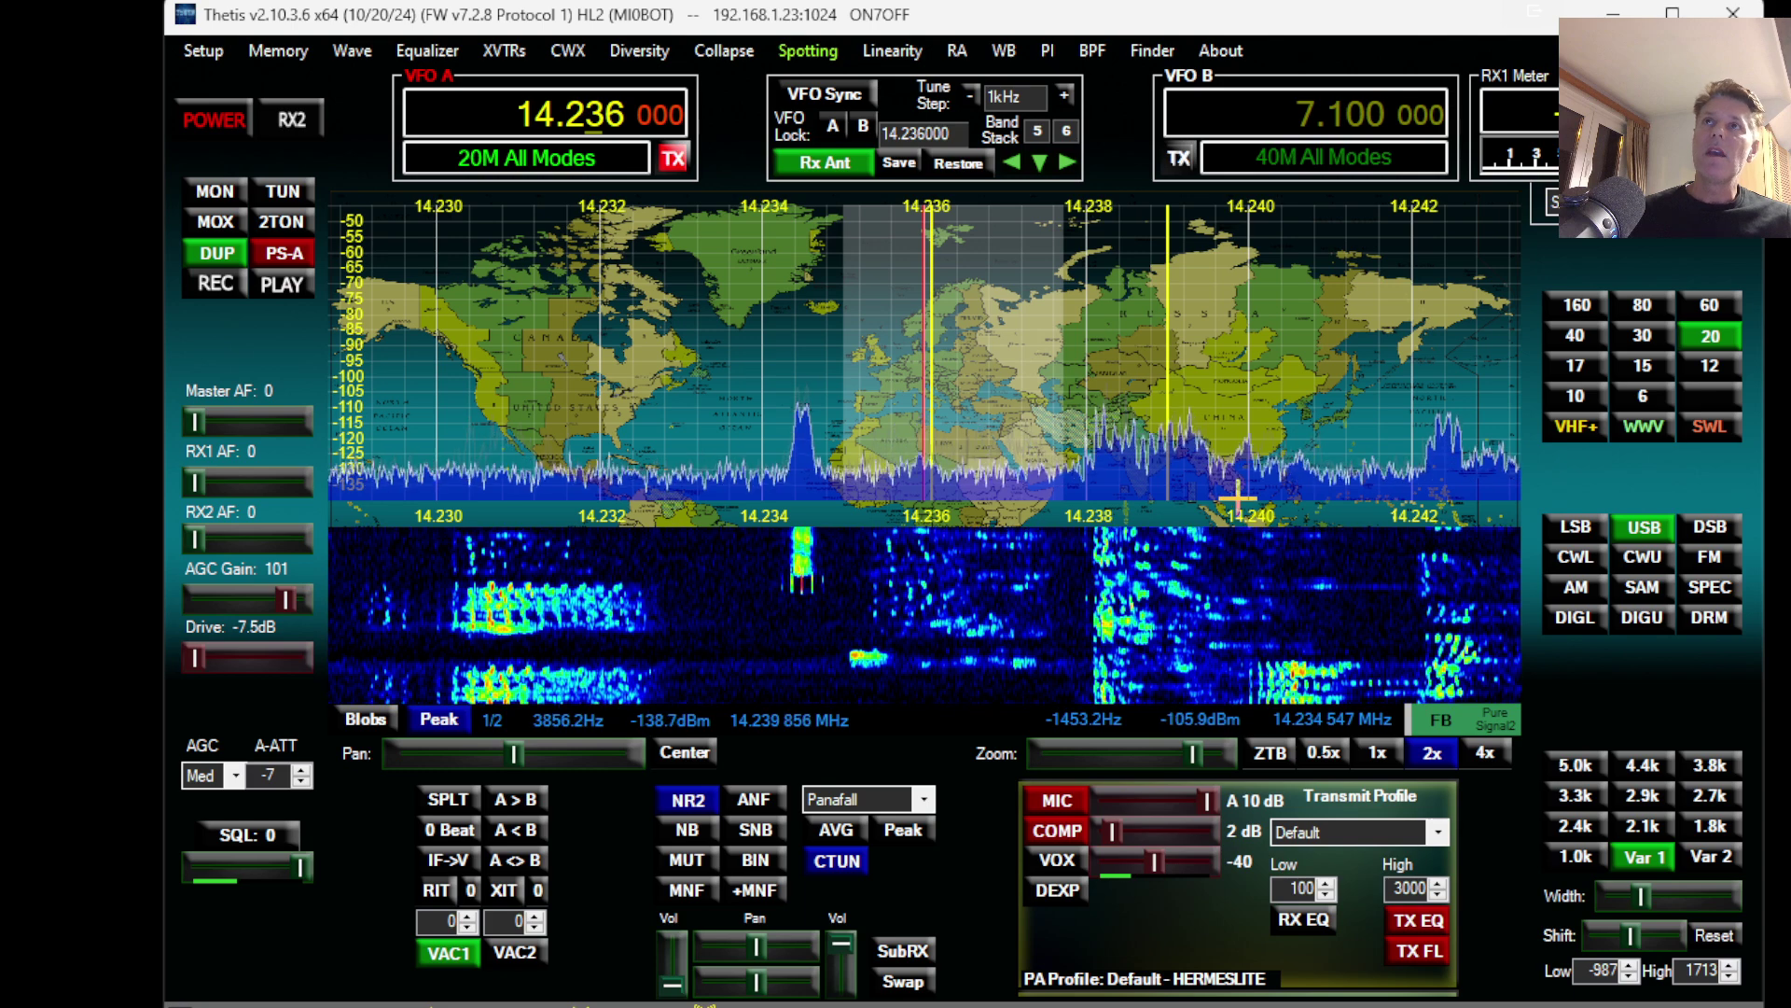
click(1713, 934)
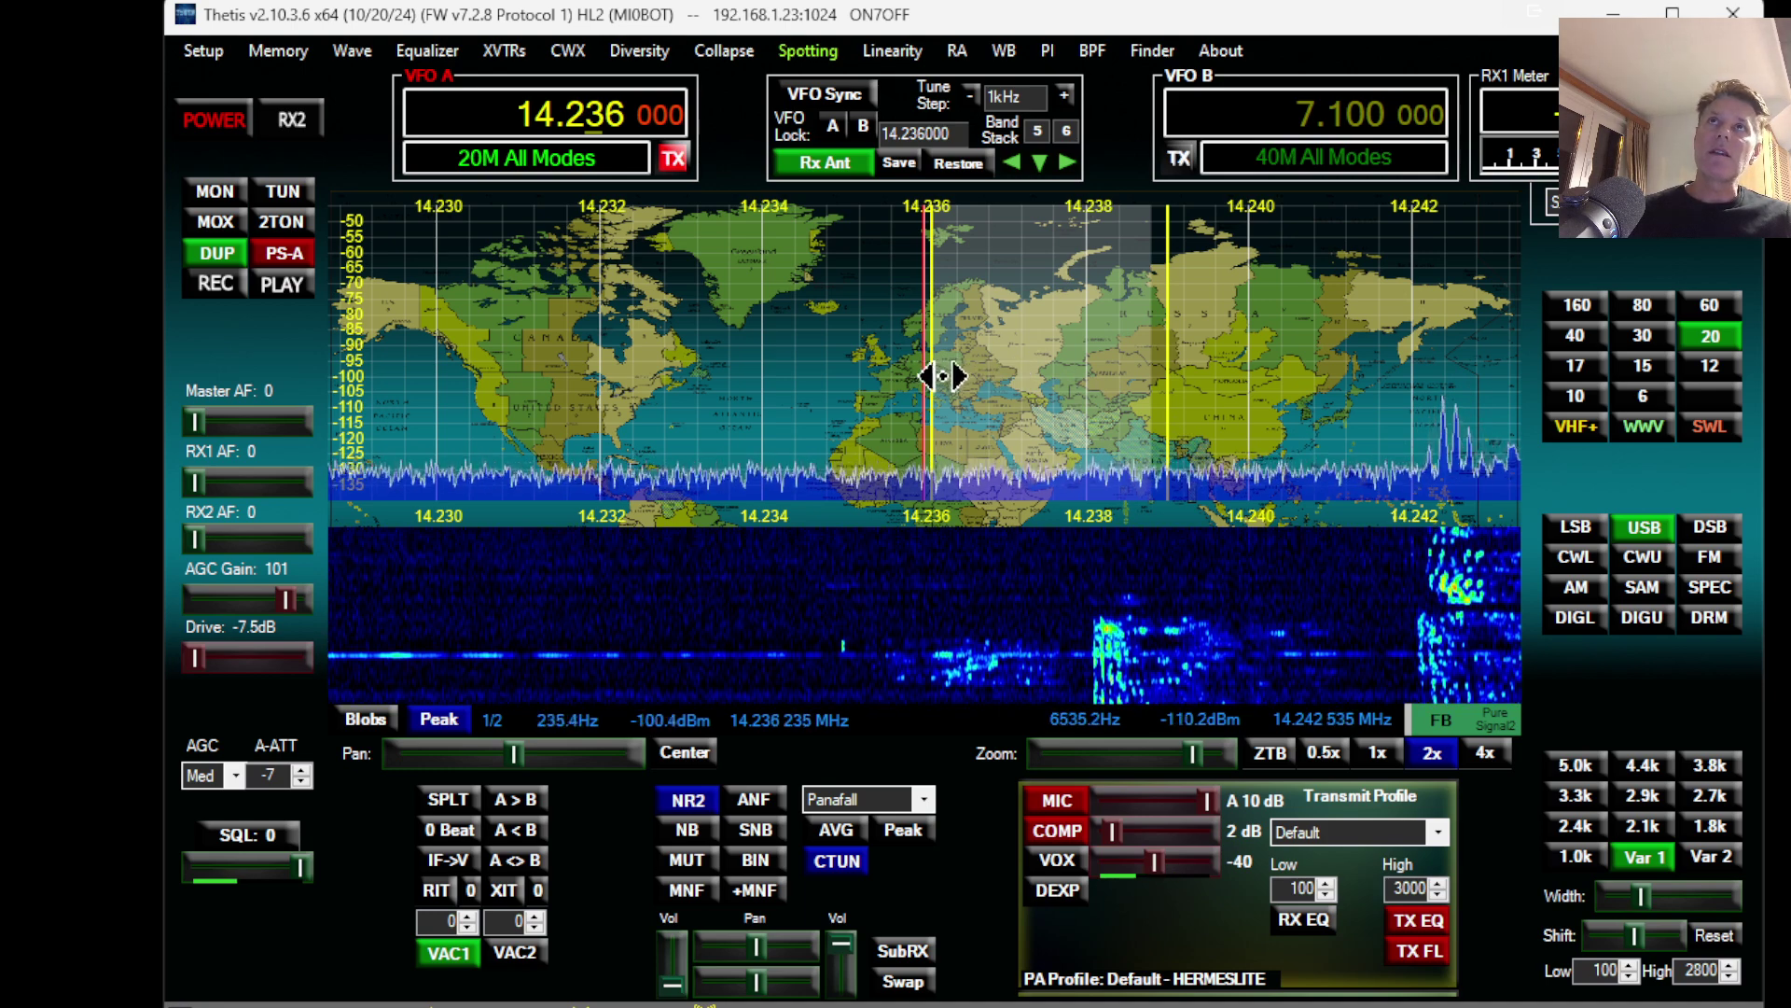
Step: Use ZTB to show the full 20 m band, 14.160–14.320 MHz, with spot labels
click(1274, 760)
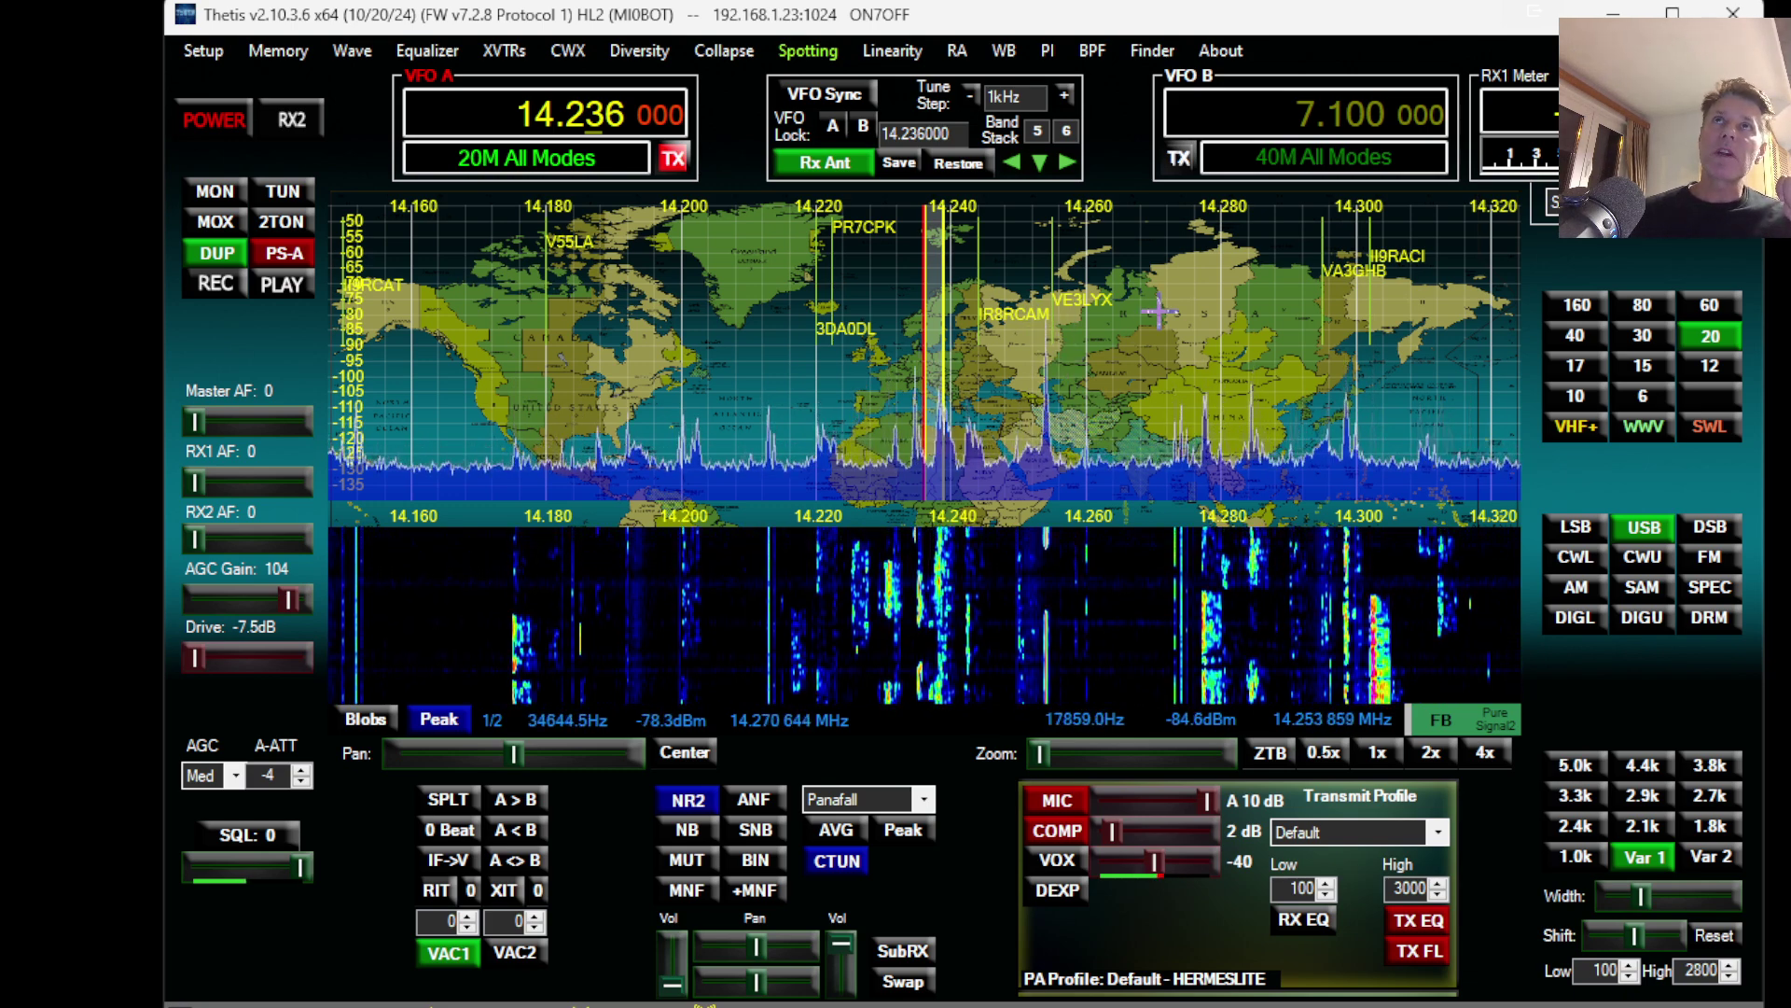
Step: Drag VFO A down to about 14.207 MHz and fine-tune it to 14.205 MHz
drag(1149, 331, 956, 303)
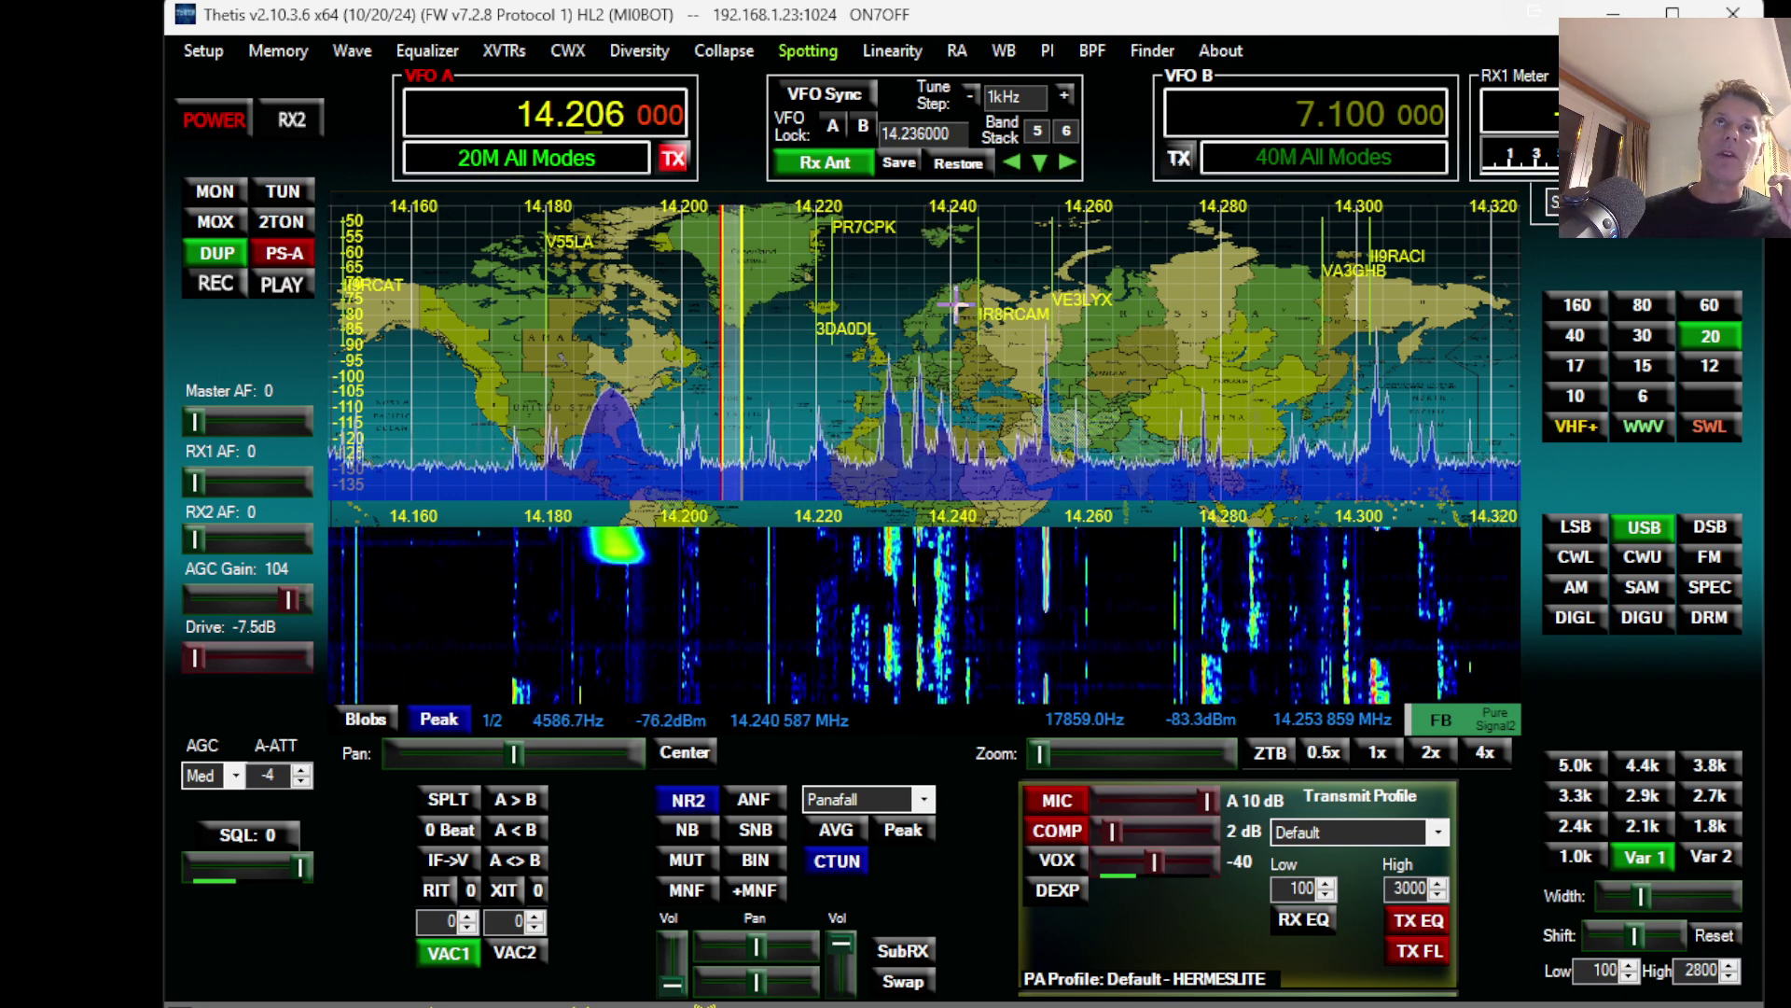
scroll(933, 349, down, 4)
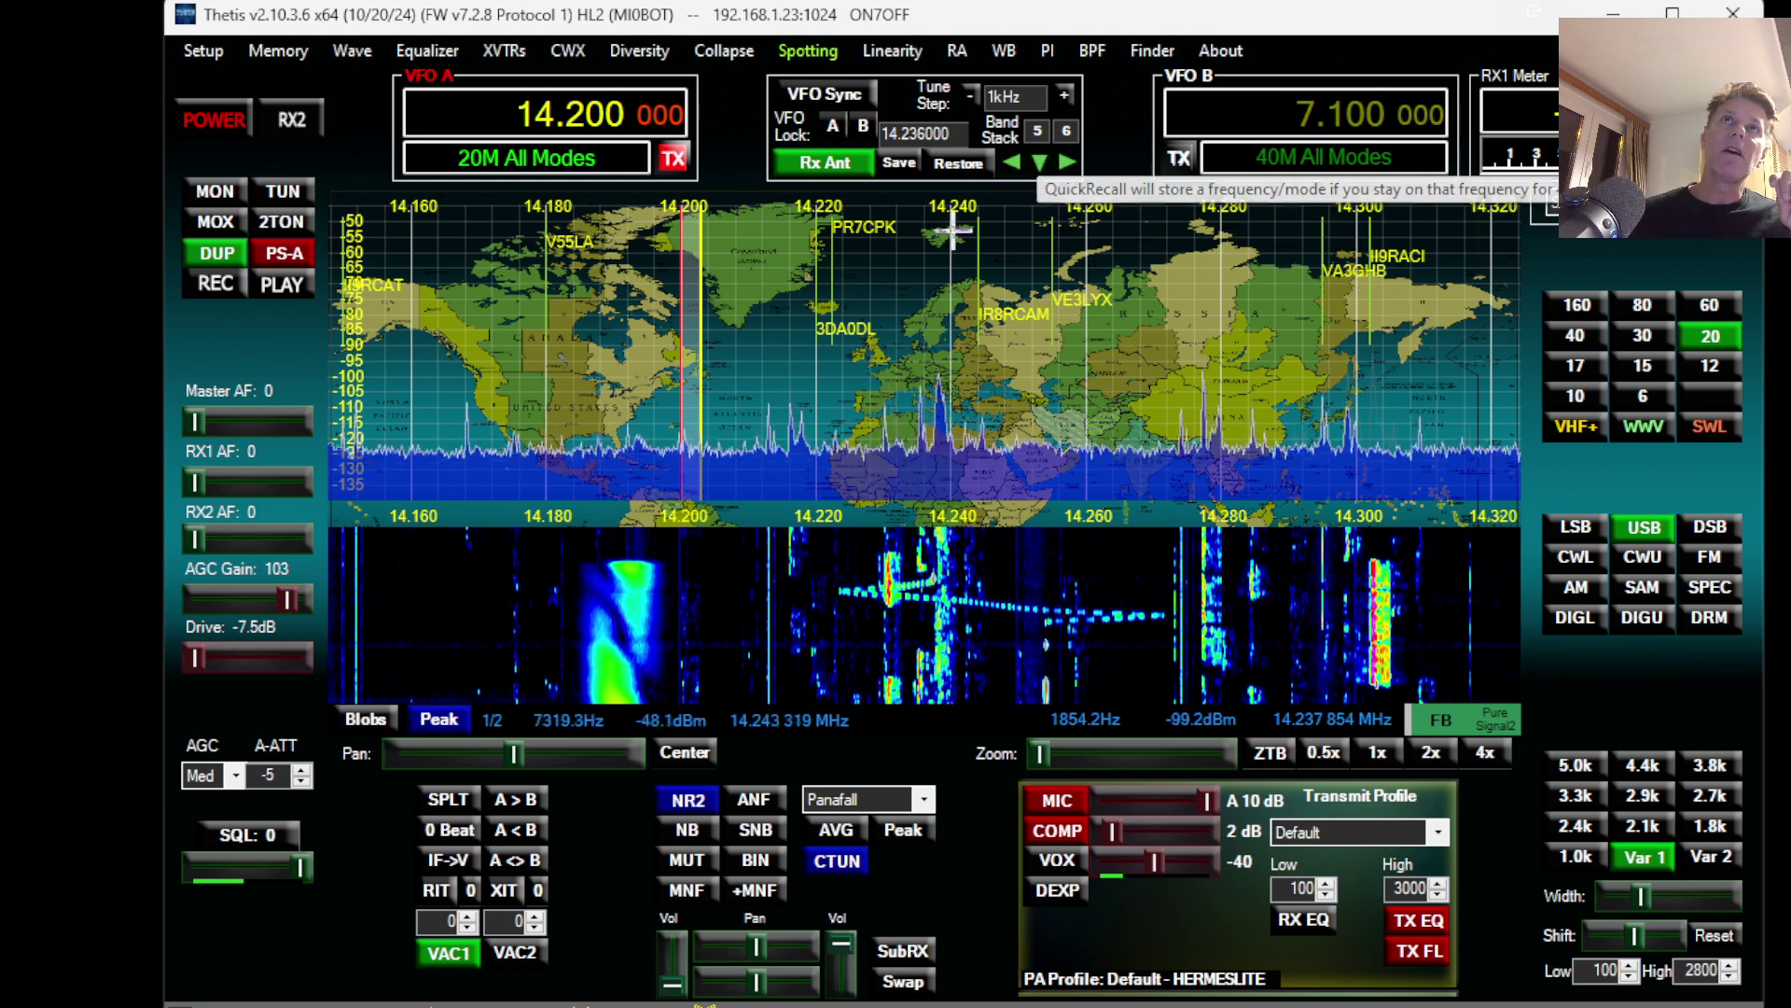
scroll(789, 304, up, 3)
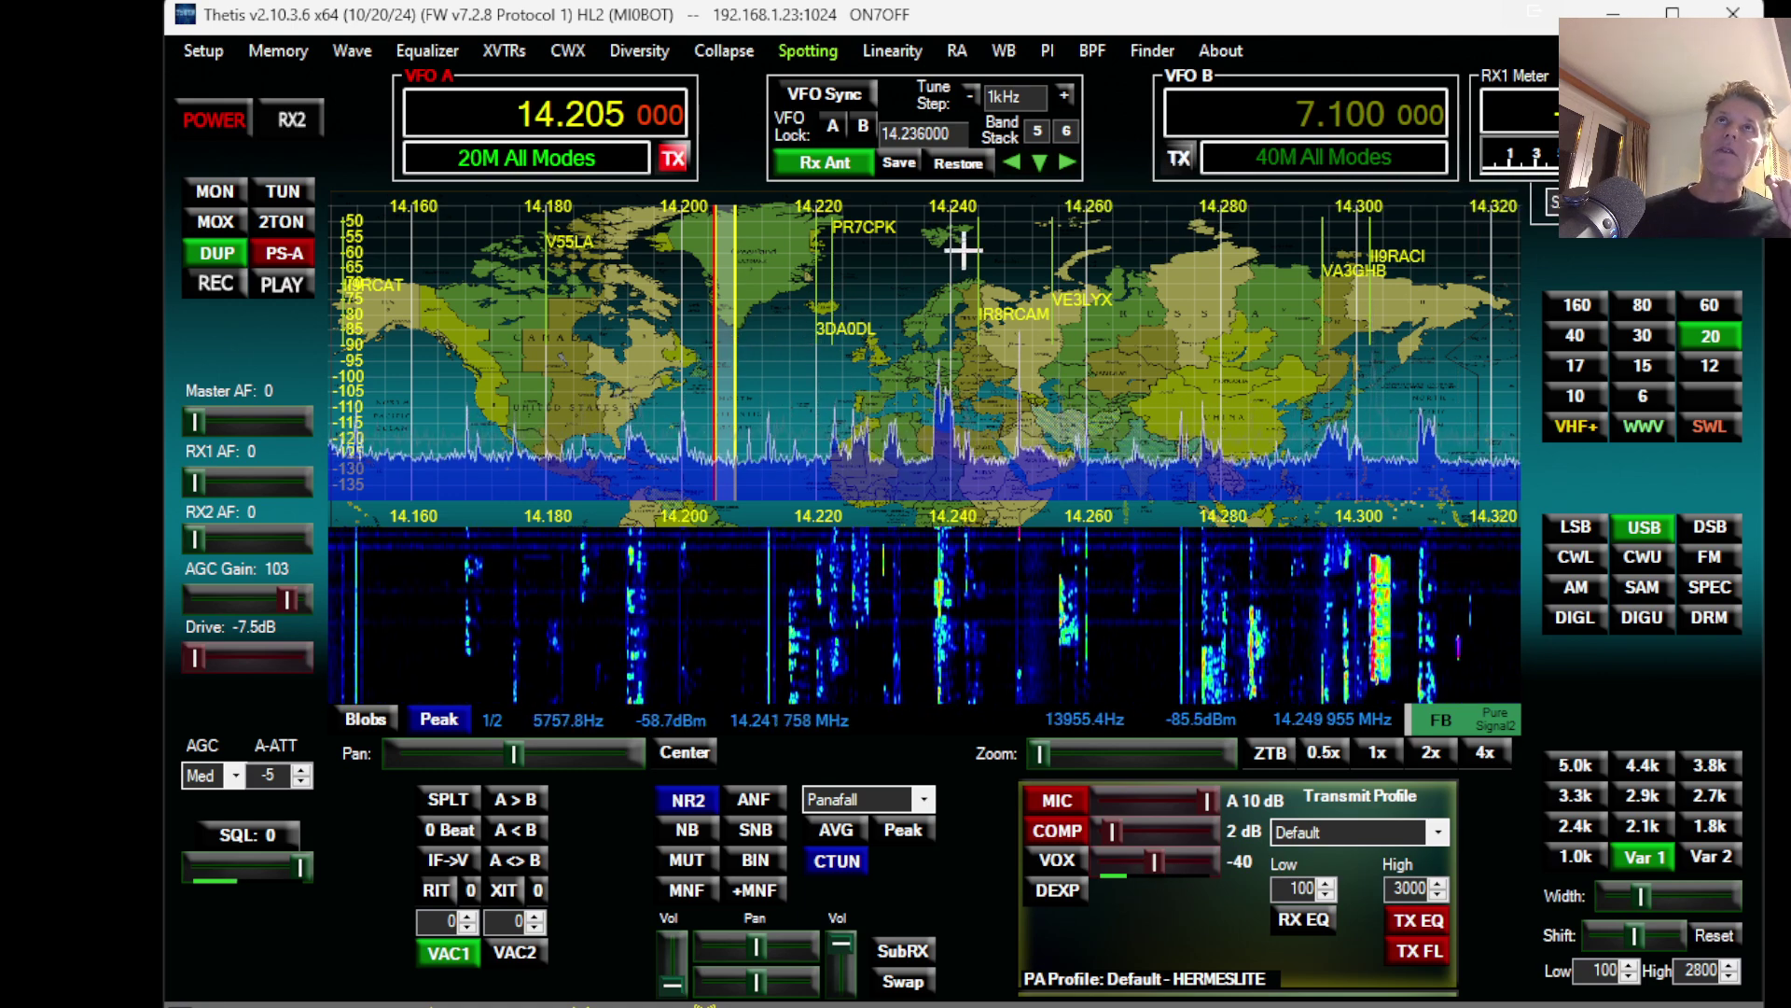
Step: Check the QuickRecall list and save 14.205 MHz as the stored frequency
click(1041, 164)
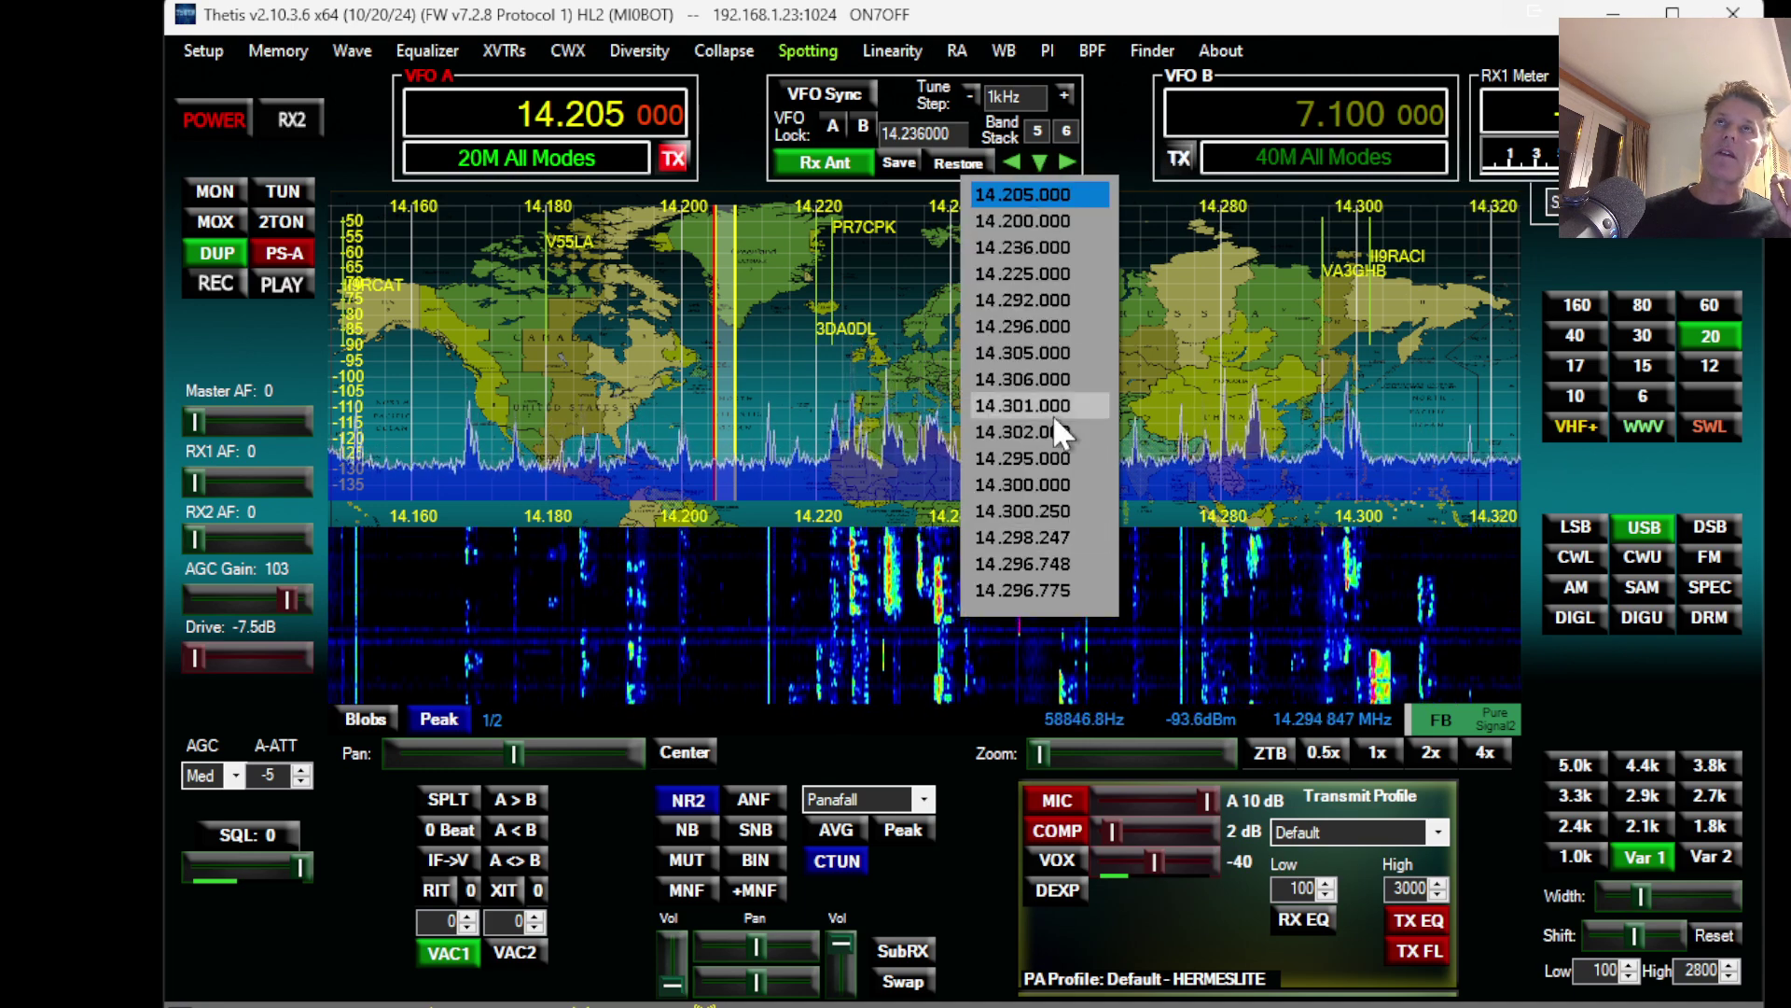
click(1035, 159)
click(1035, 161)
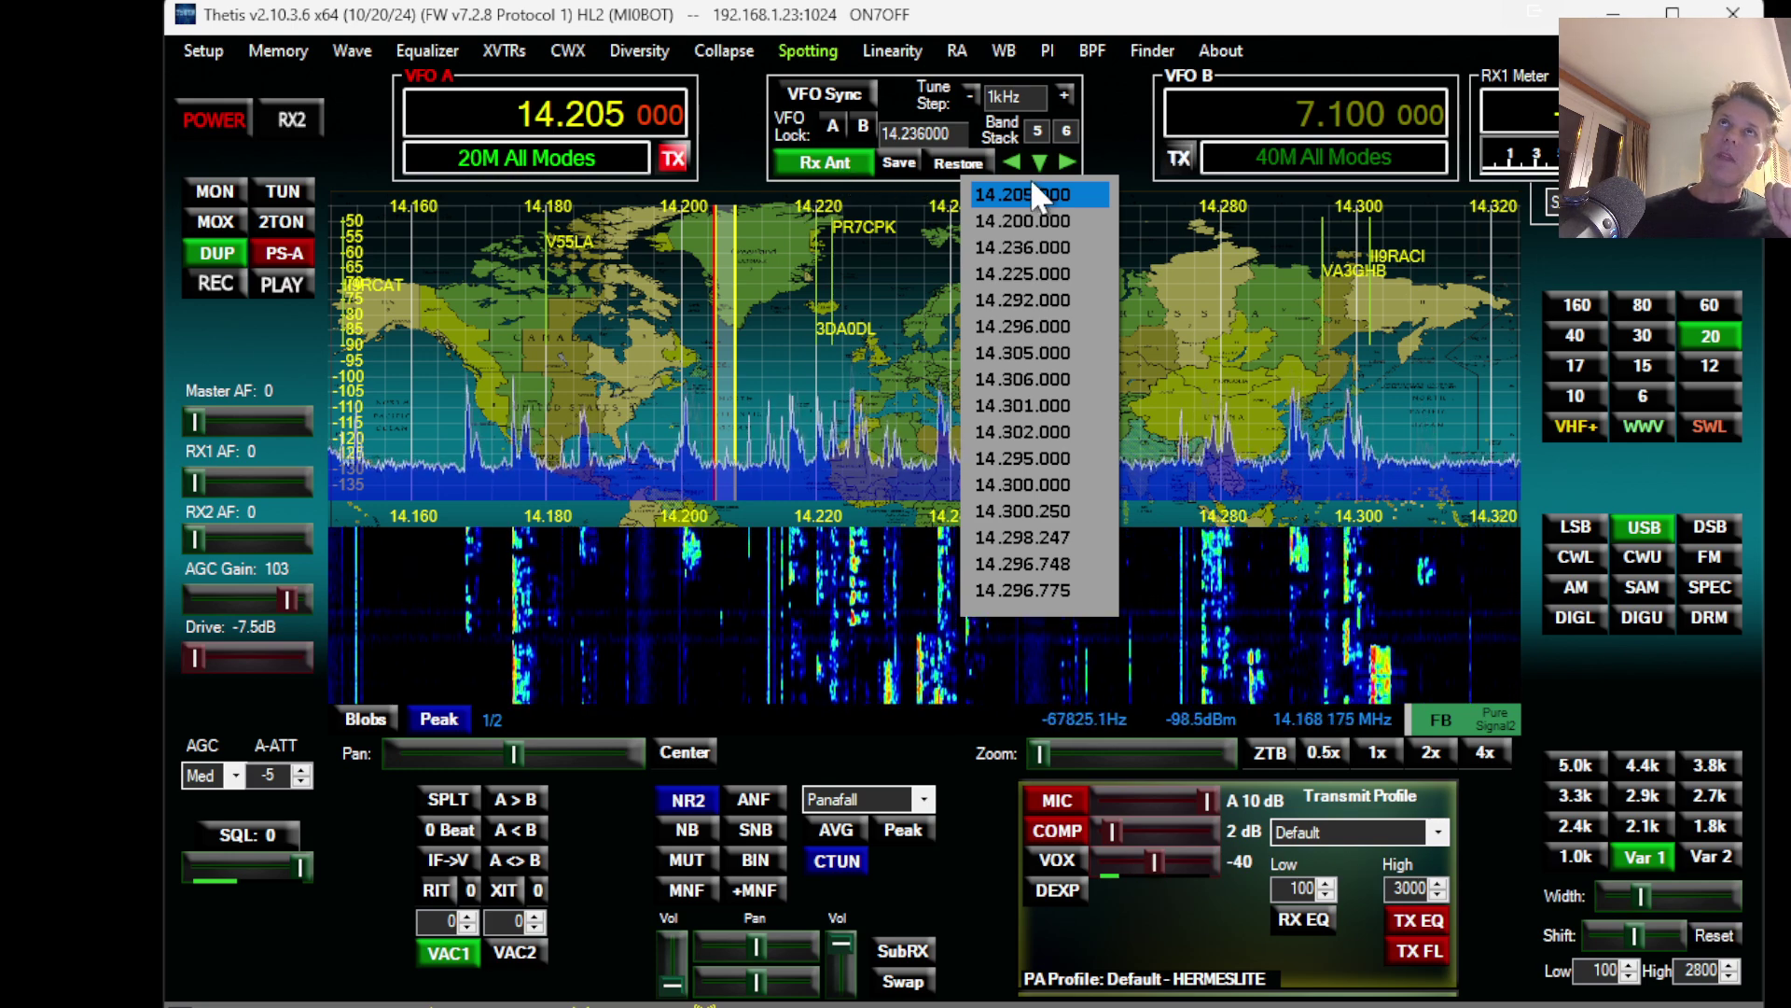
click(905, 159)
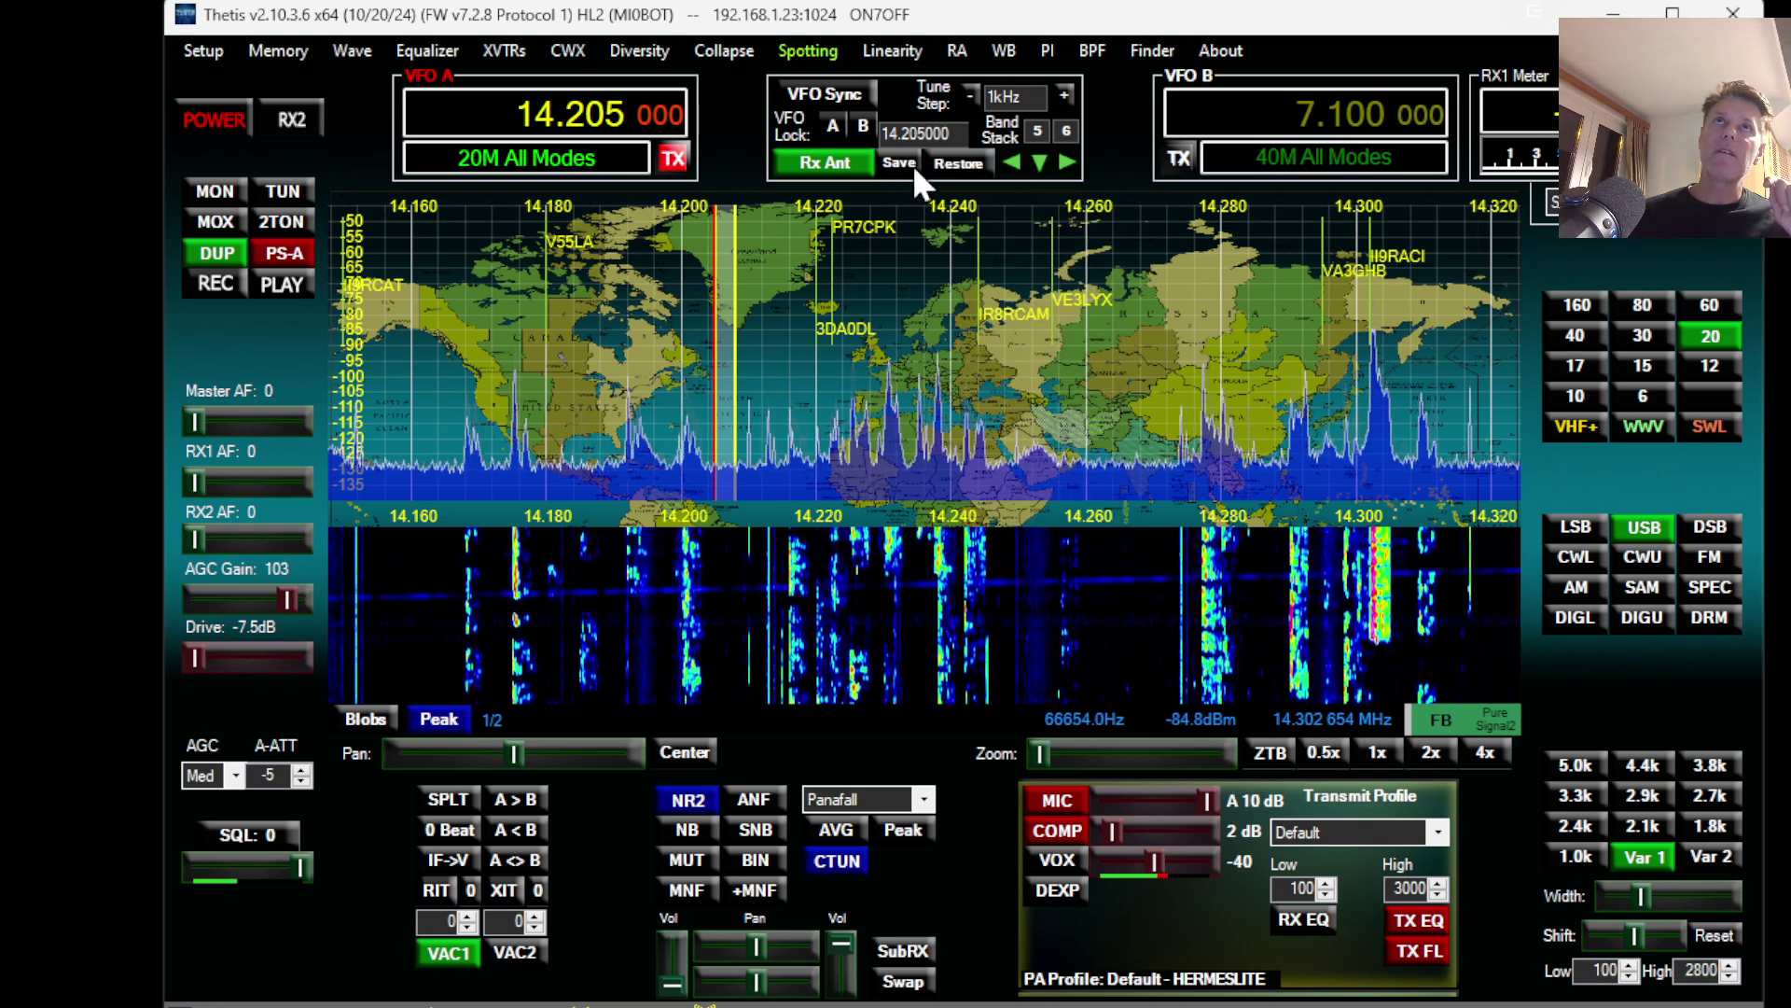
Step: Tune away from 14.205 MHz, then Restore back to the stored frequency
scroll(966, 372, up, 20)
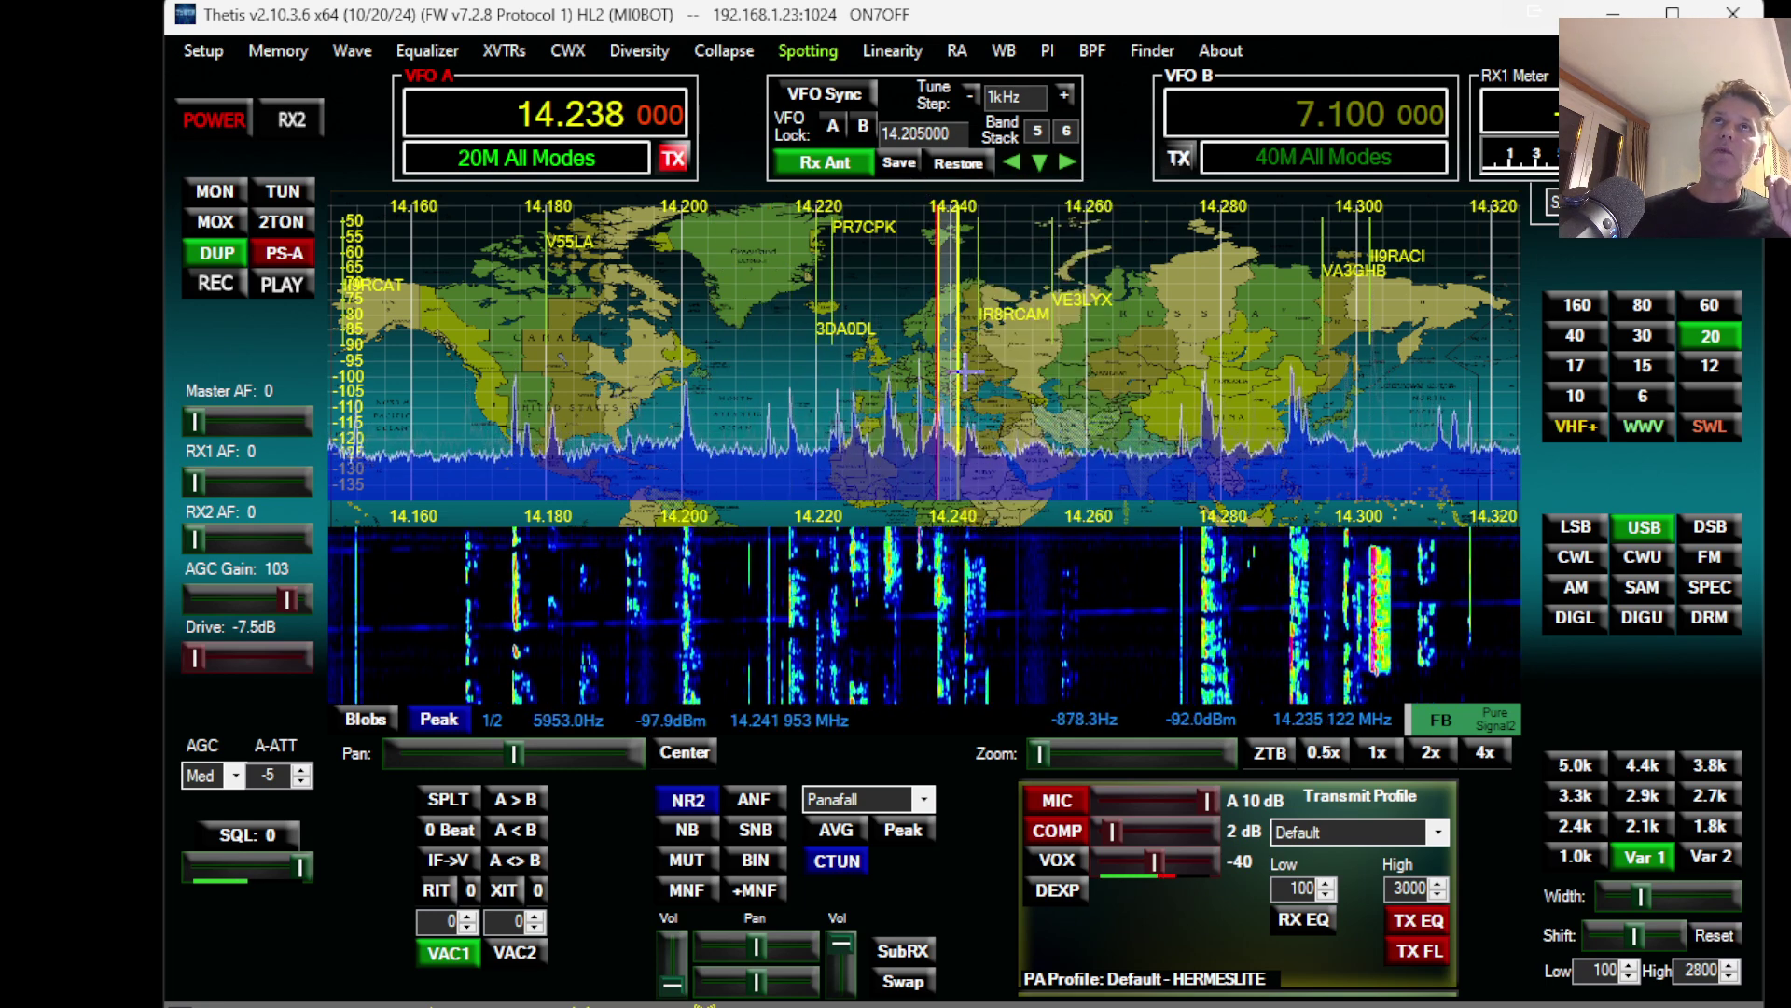
scroll(965, 372, up, 5)
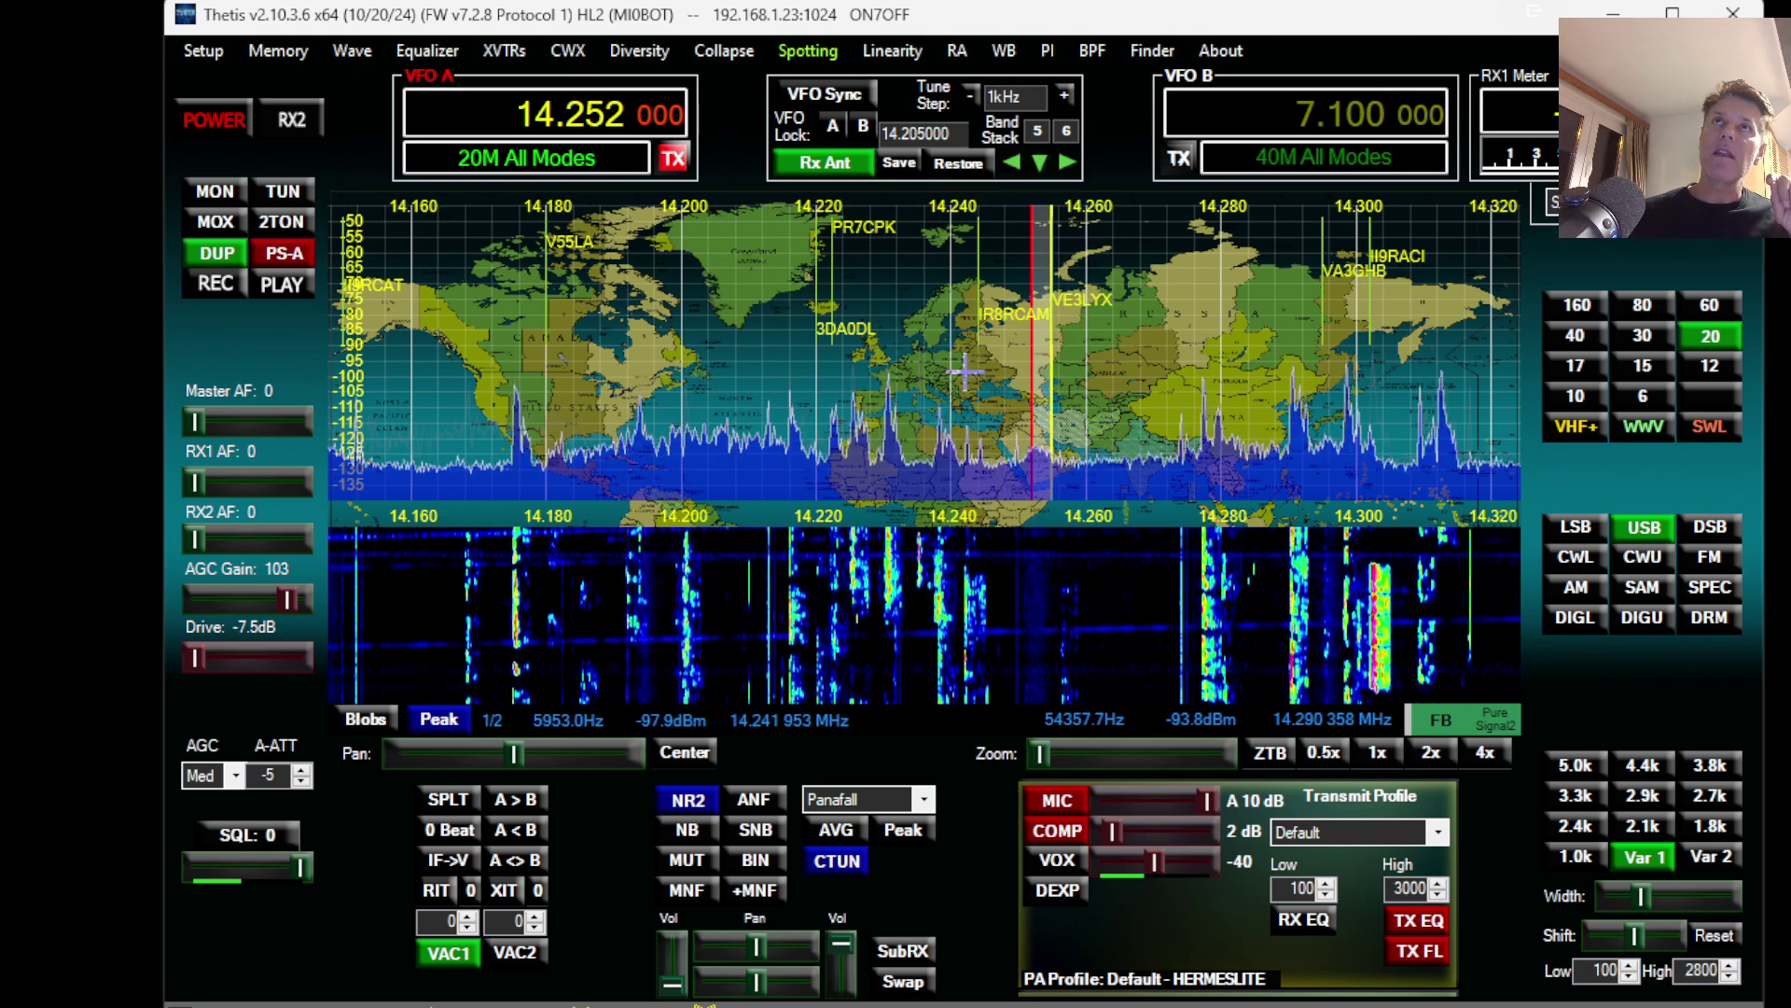
click(959, 164)
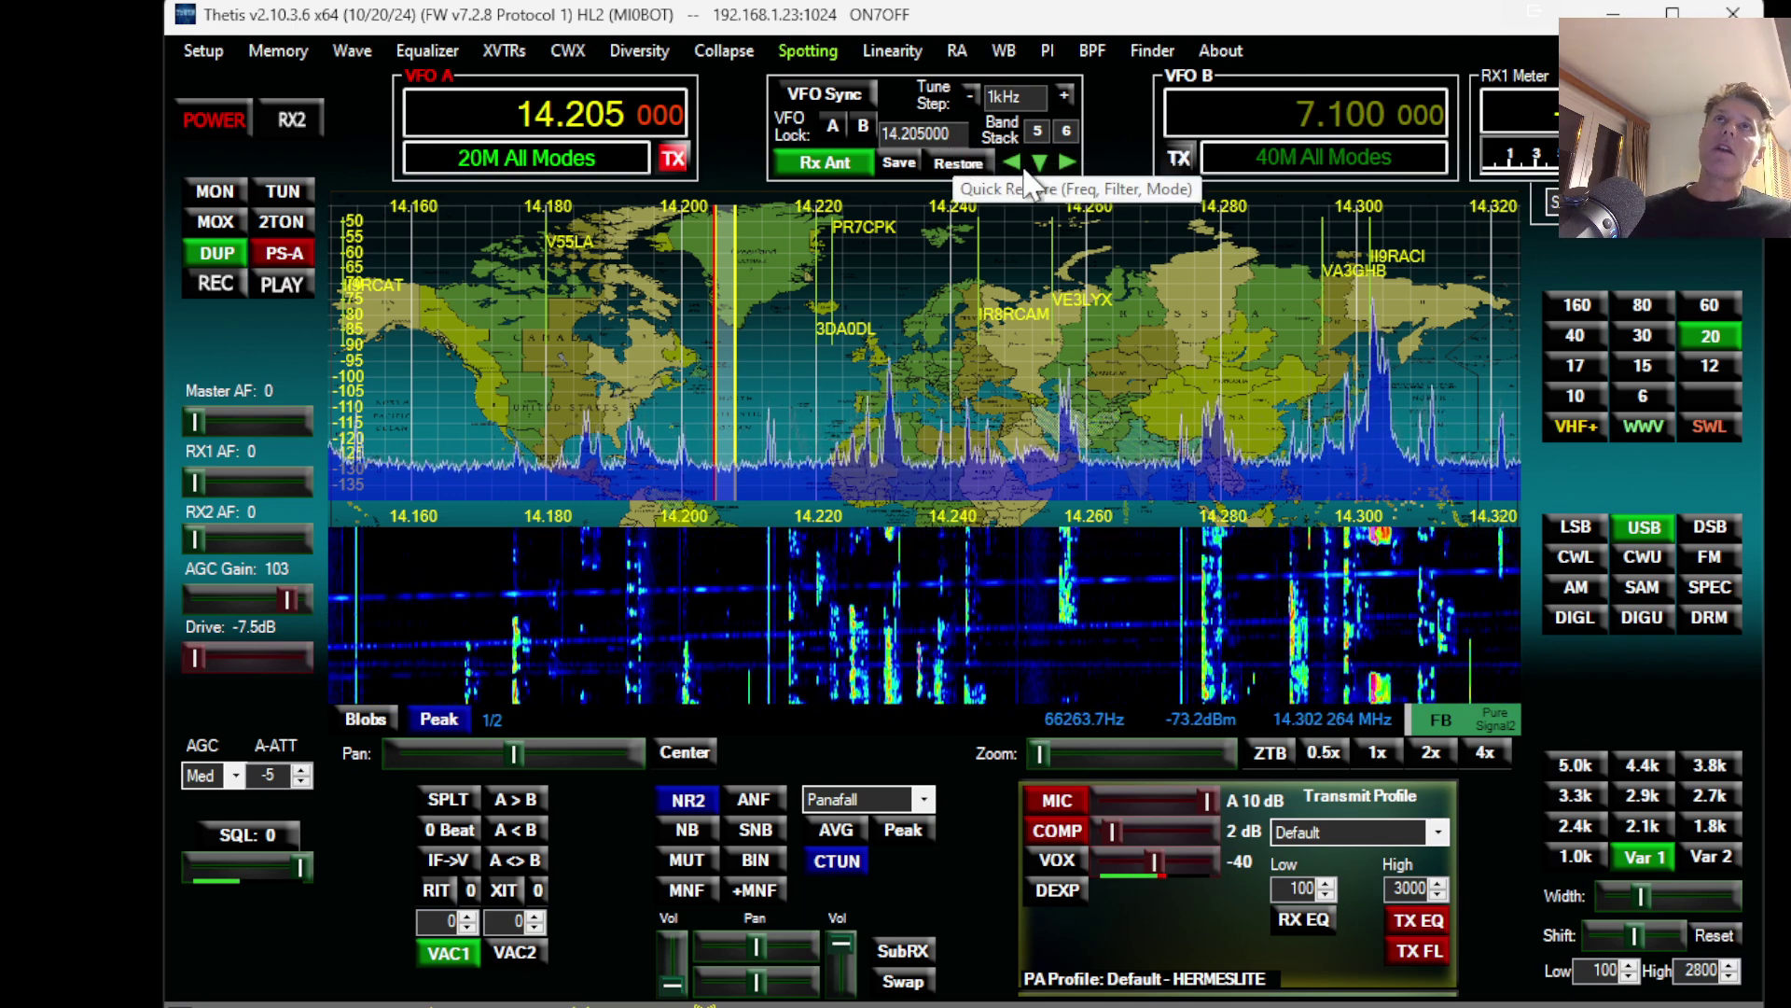
Step: Add 14.205 MHz as a new 20 m band stack entry, then check the QuickRecall list
click(1033, 131)
click(1103, 459)
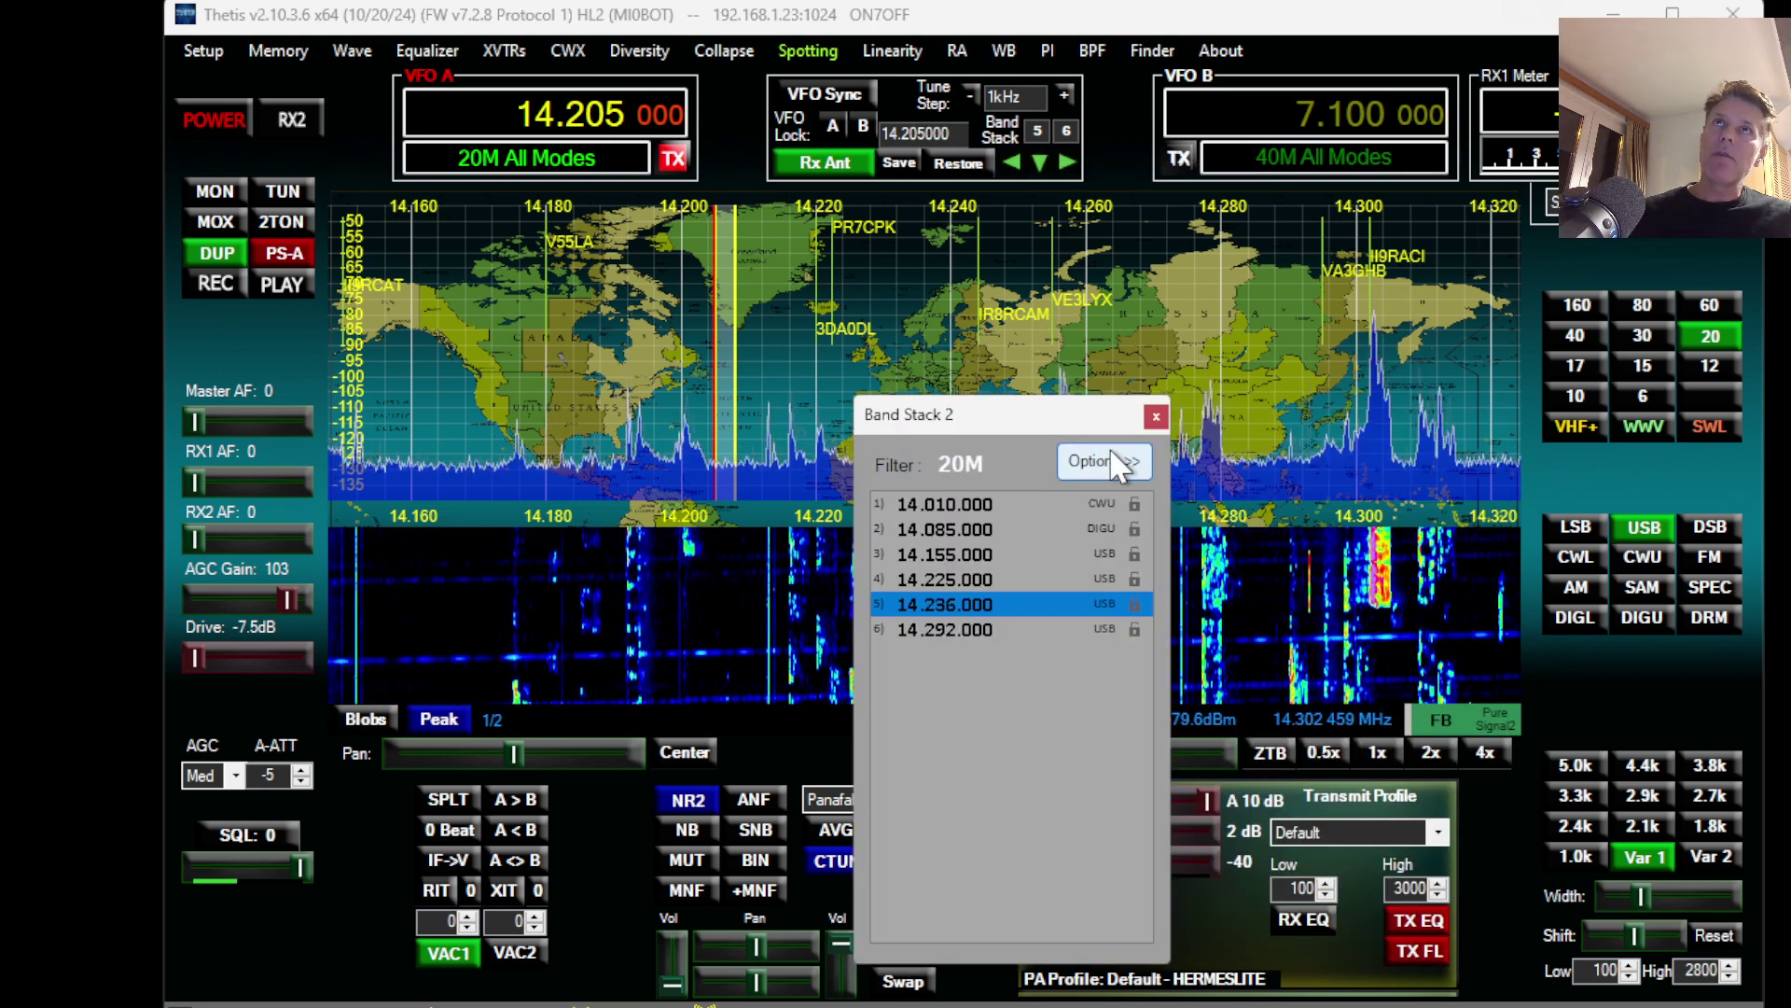
click(1099, 457)
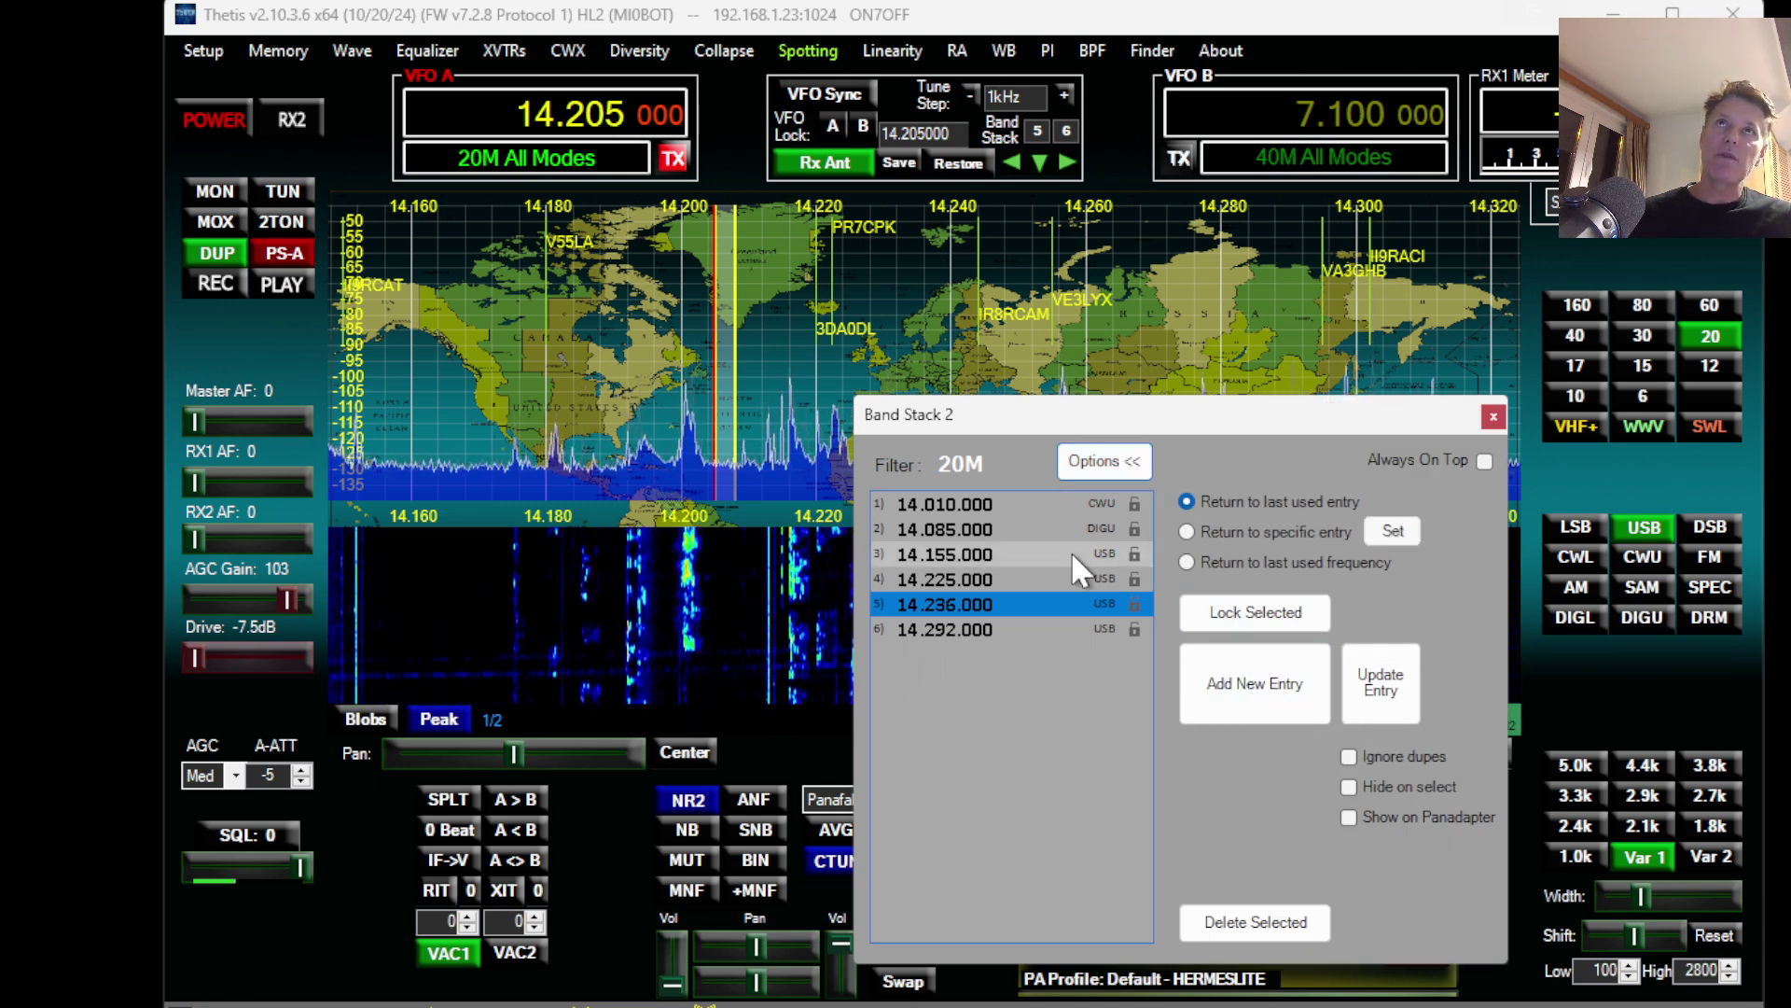
click(1269, 686)
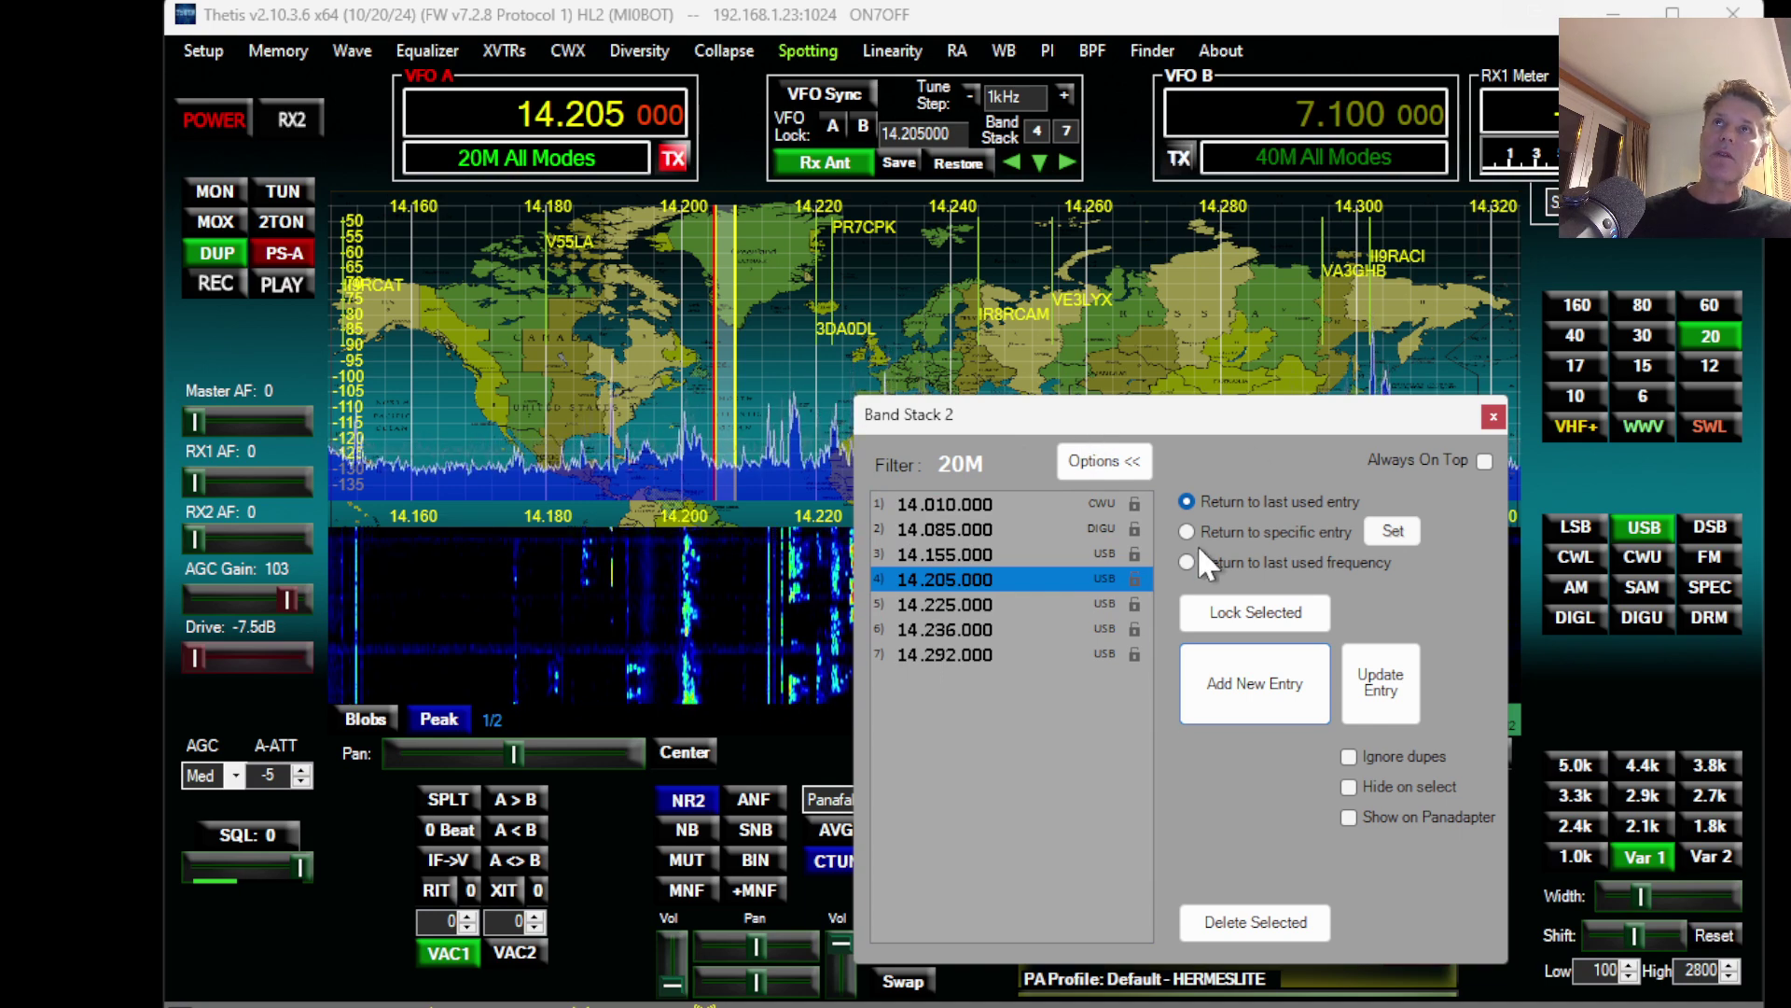
click(1493, 417)
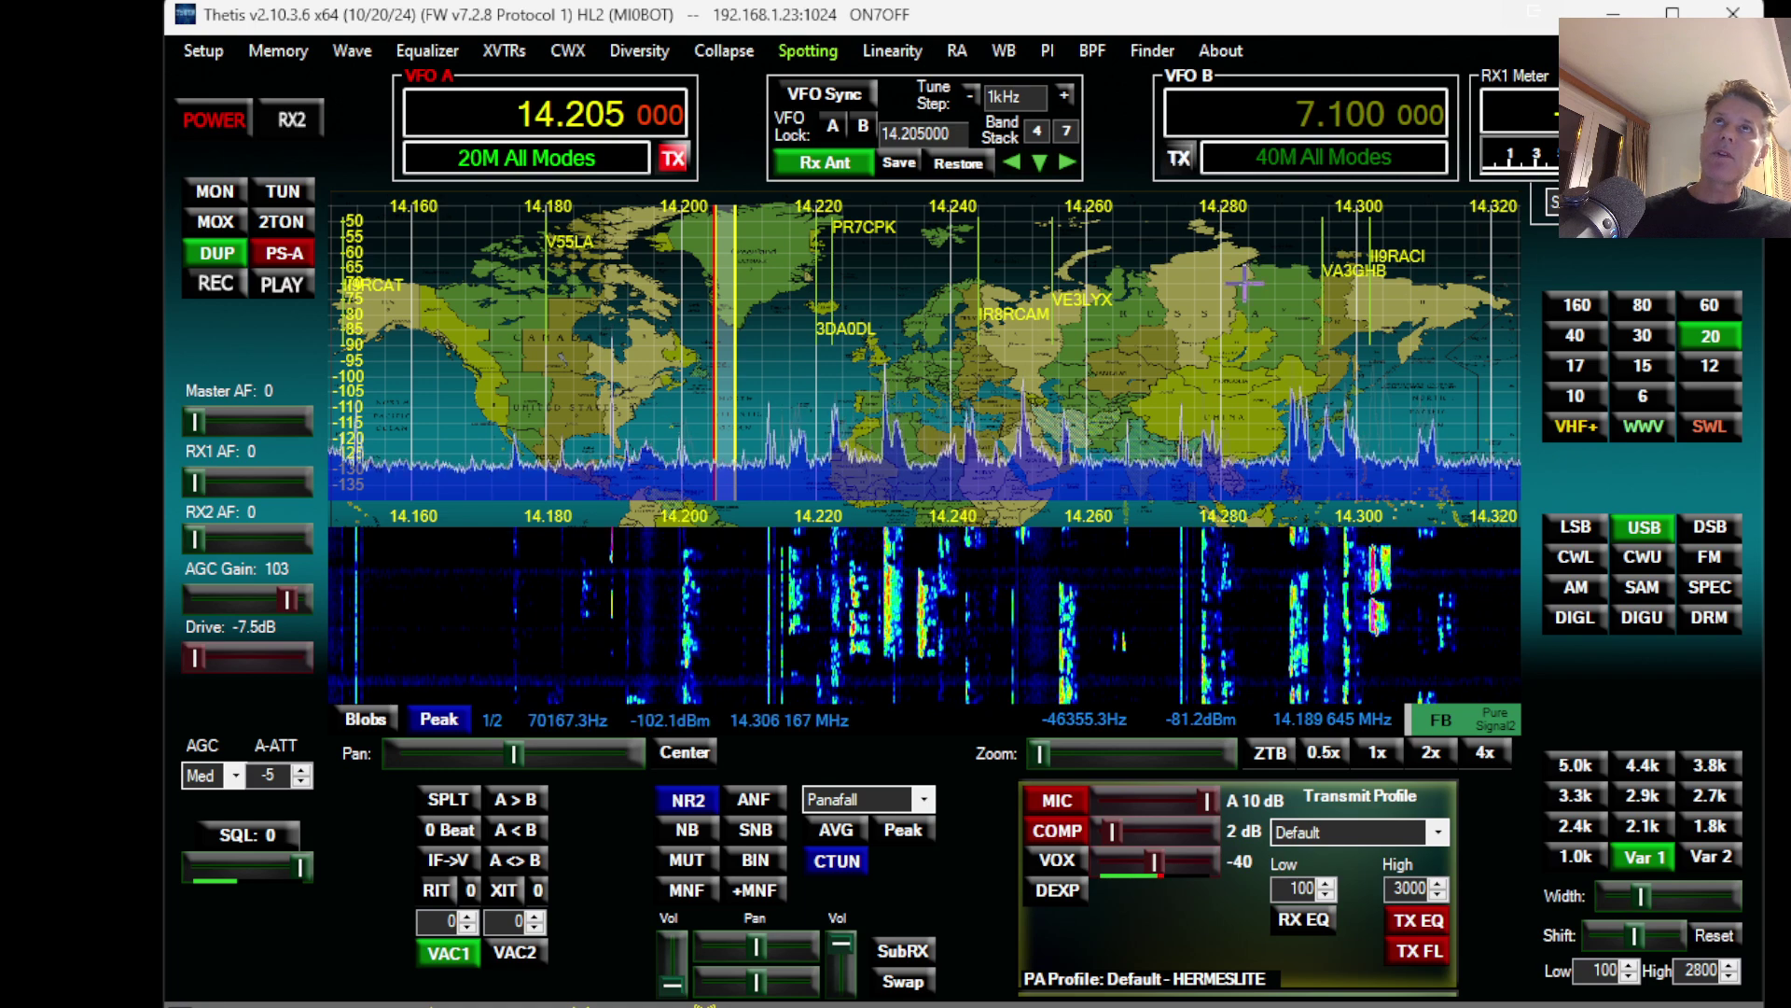
click(1038, 162)
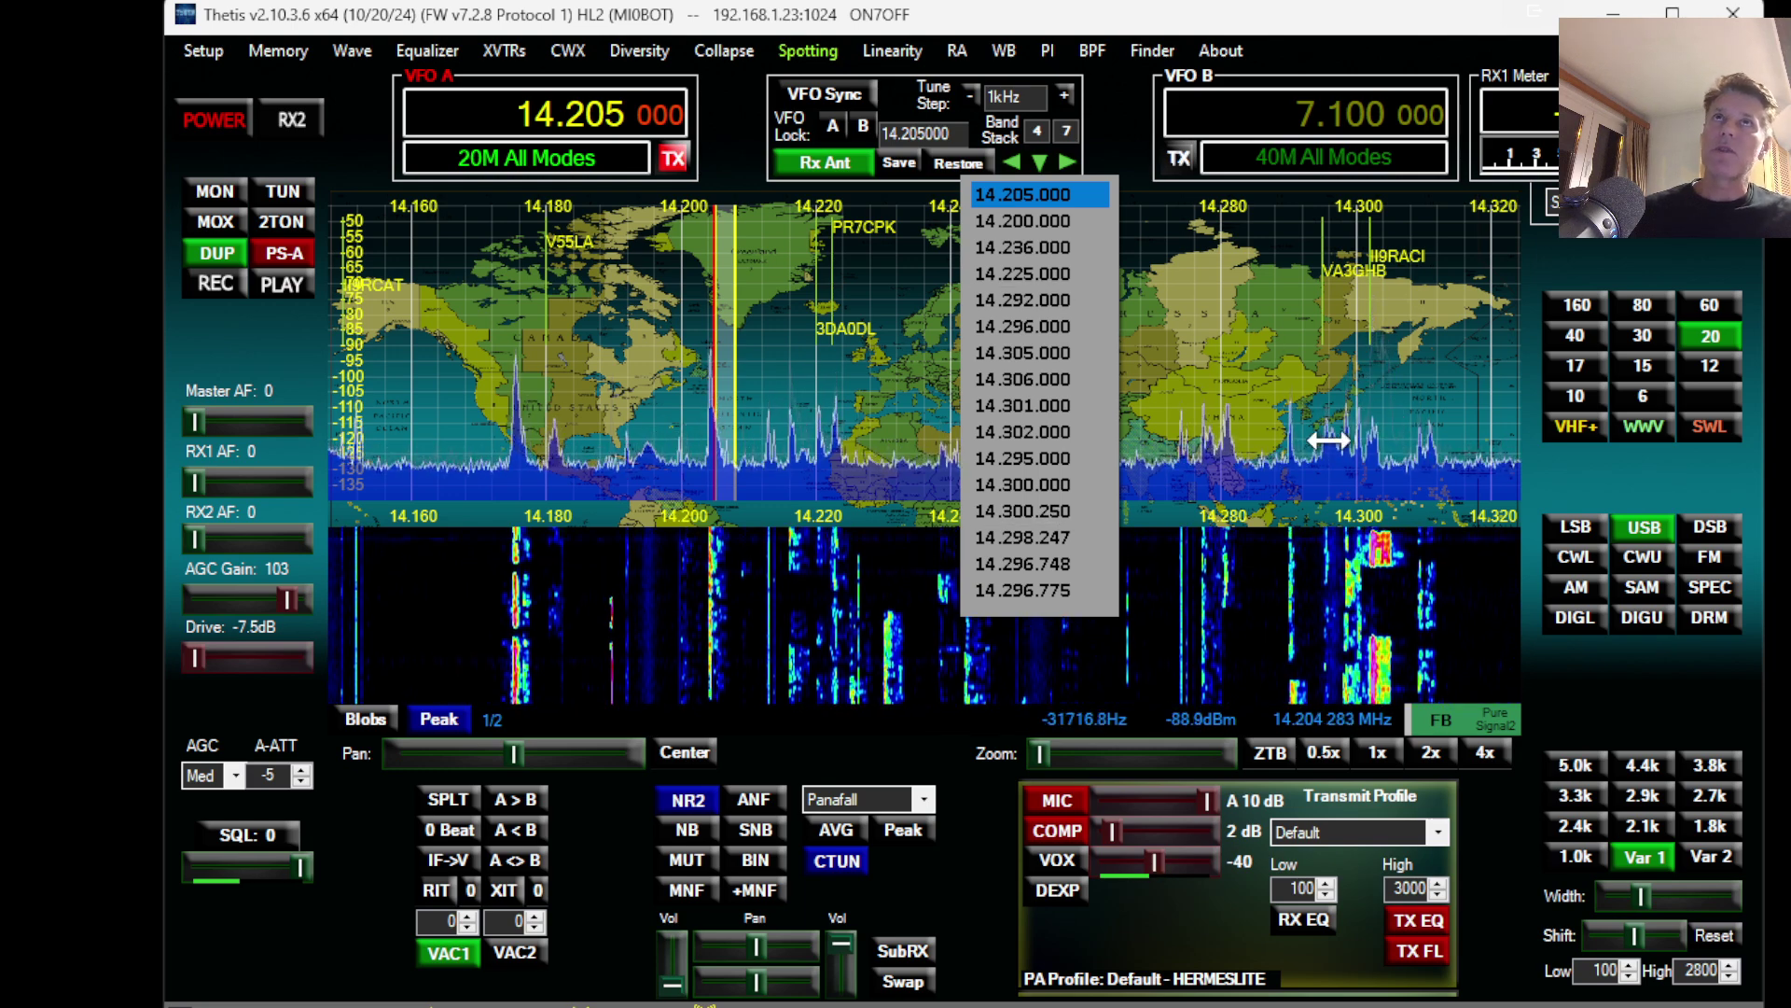
click(1282, 150)
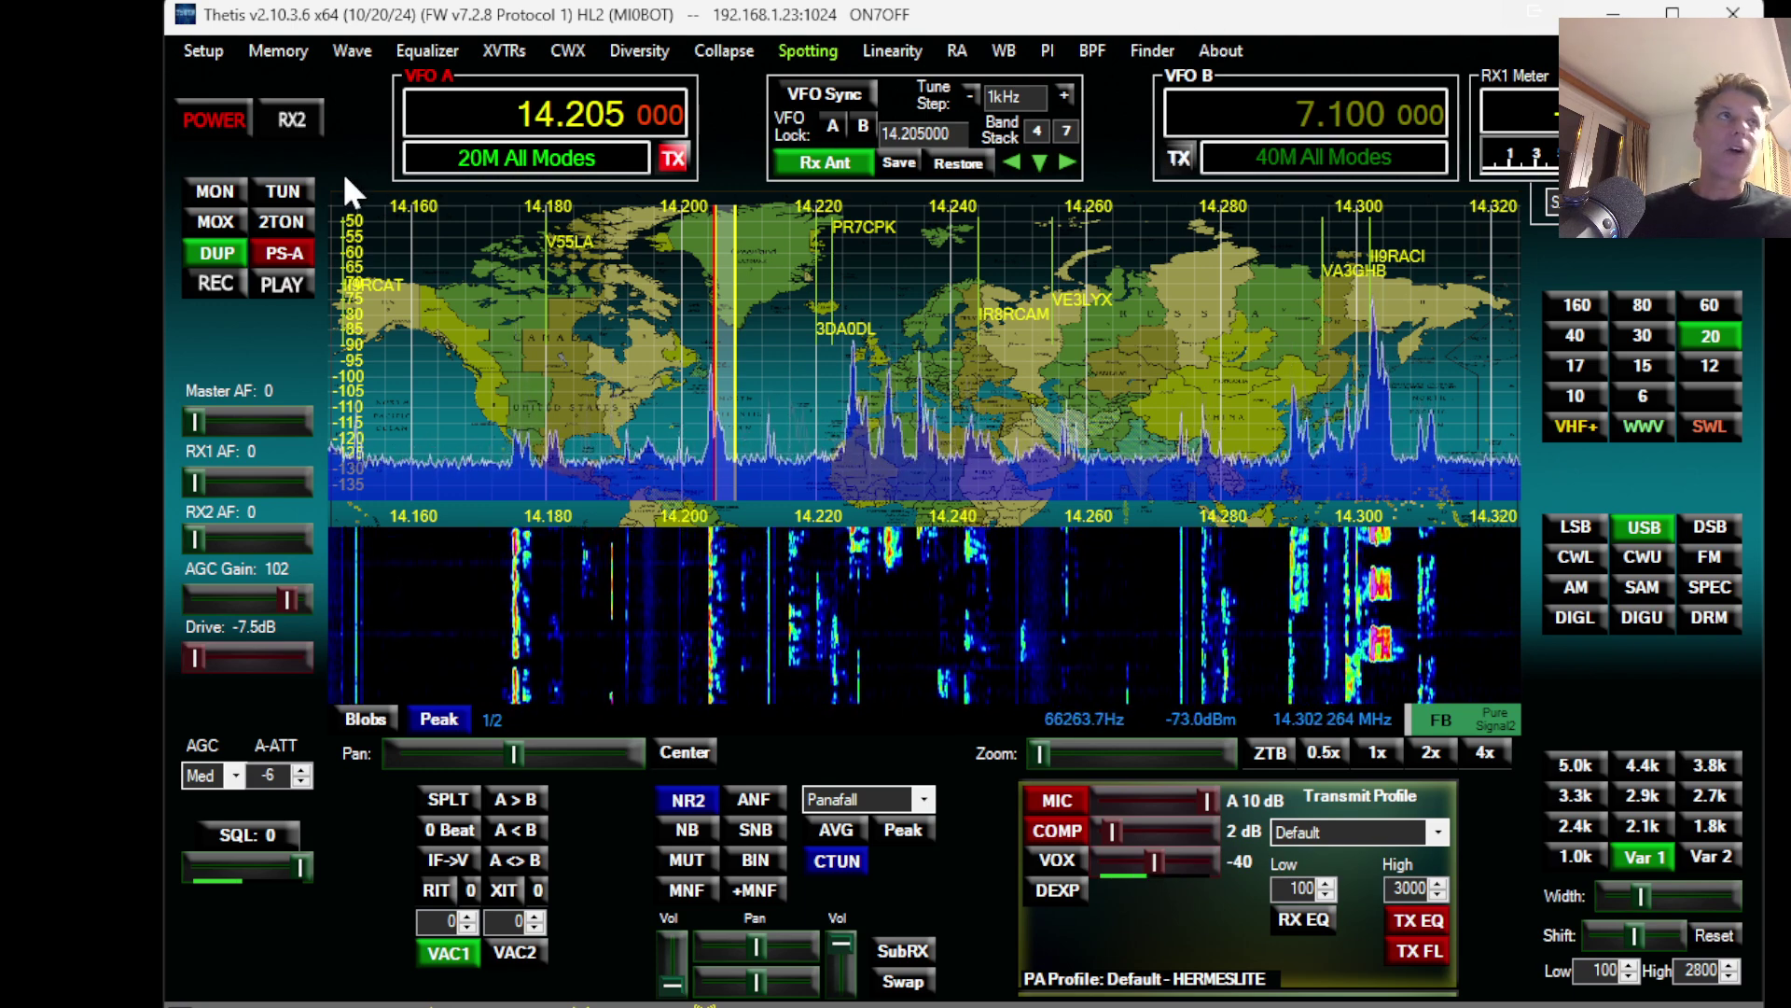
Step: Add a TRX1 container on Setup's Multi Meters page and drag its panel down and right
click(209, 52)
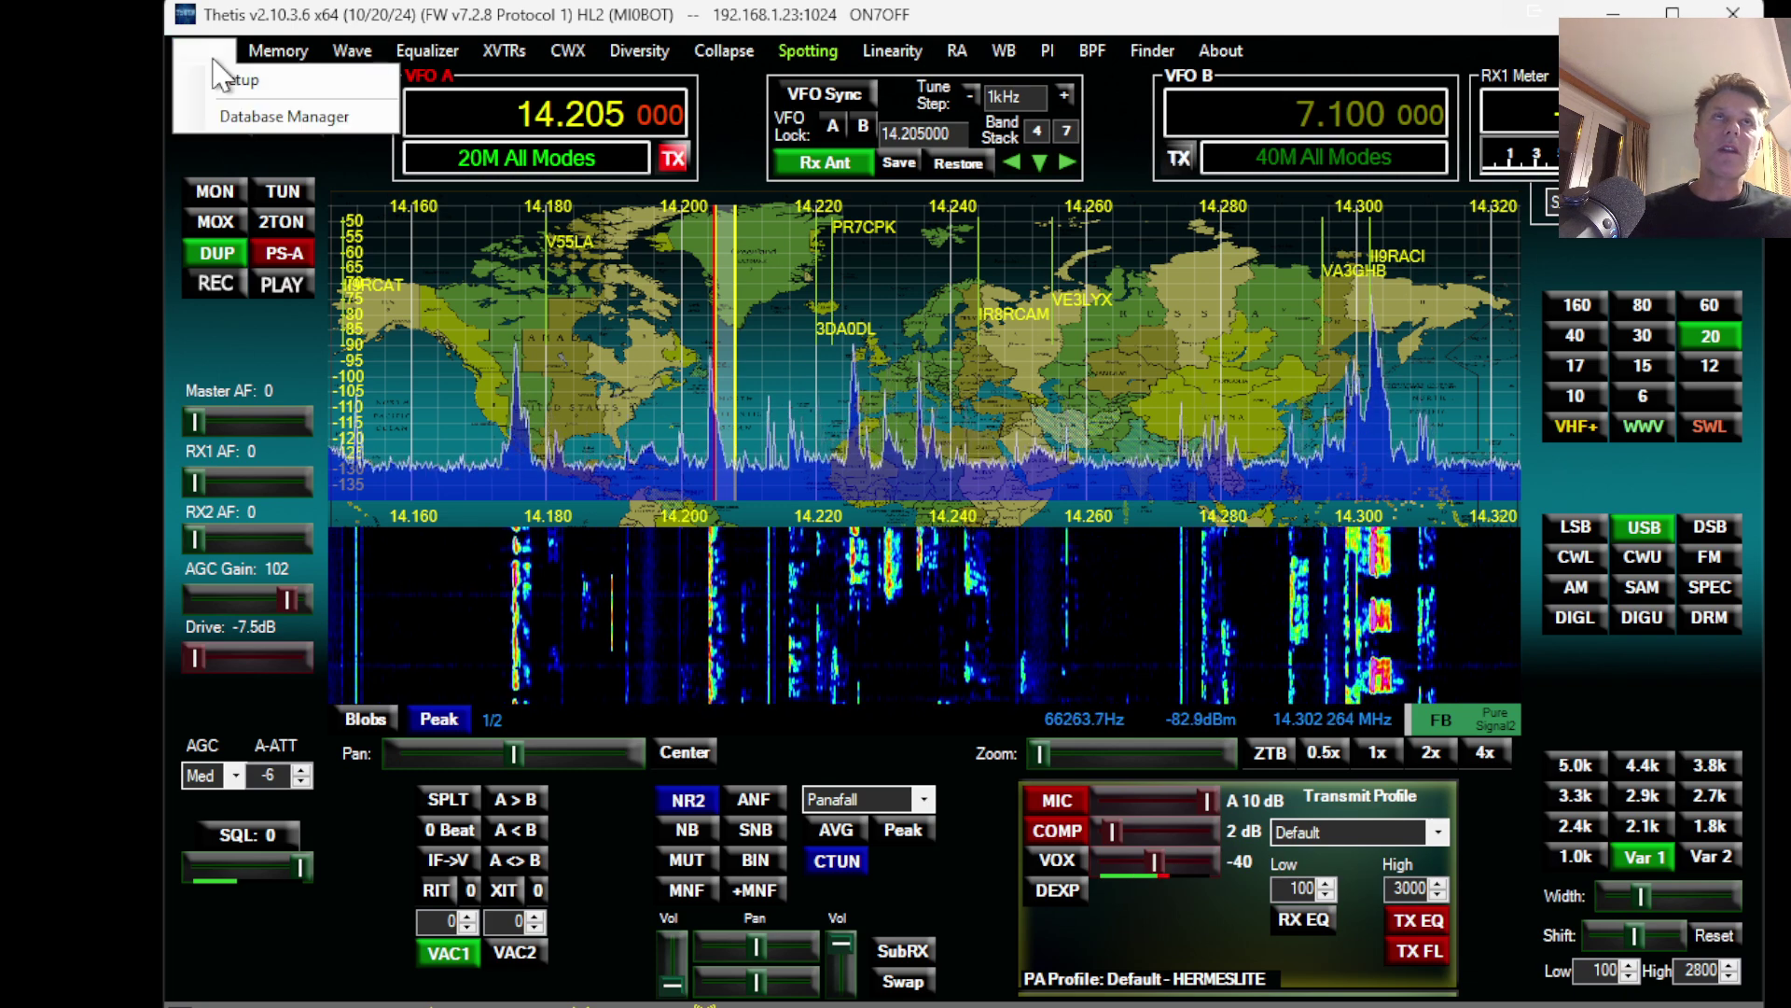
click(239, 81)
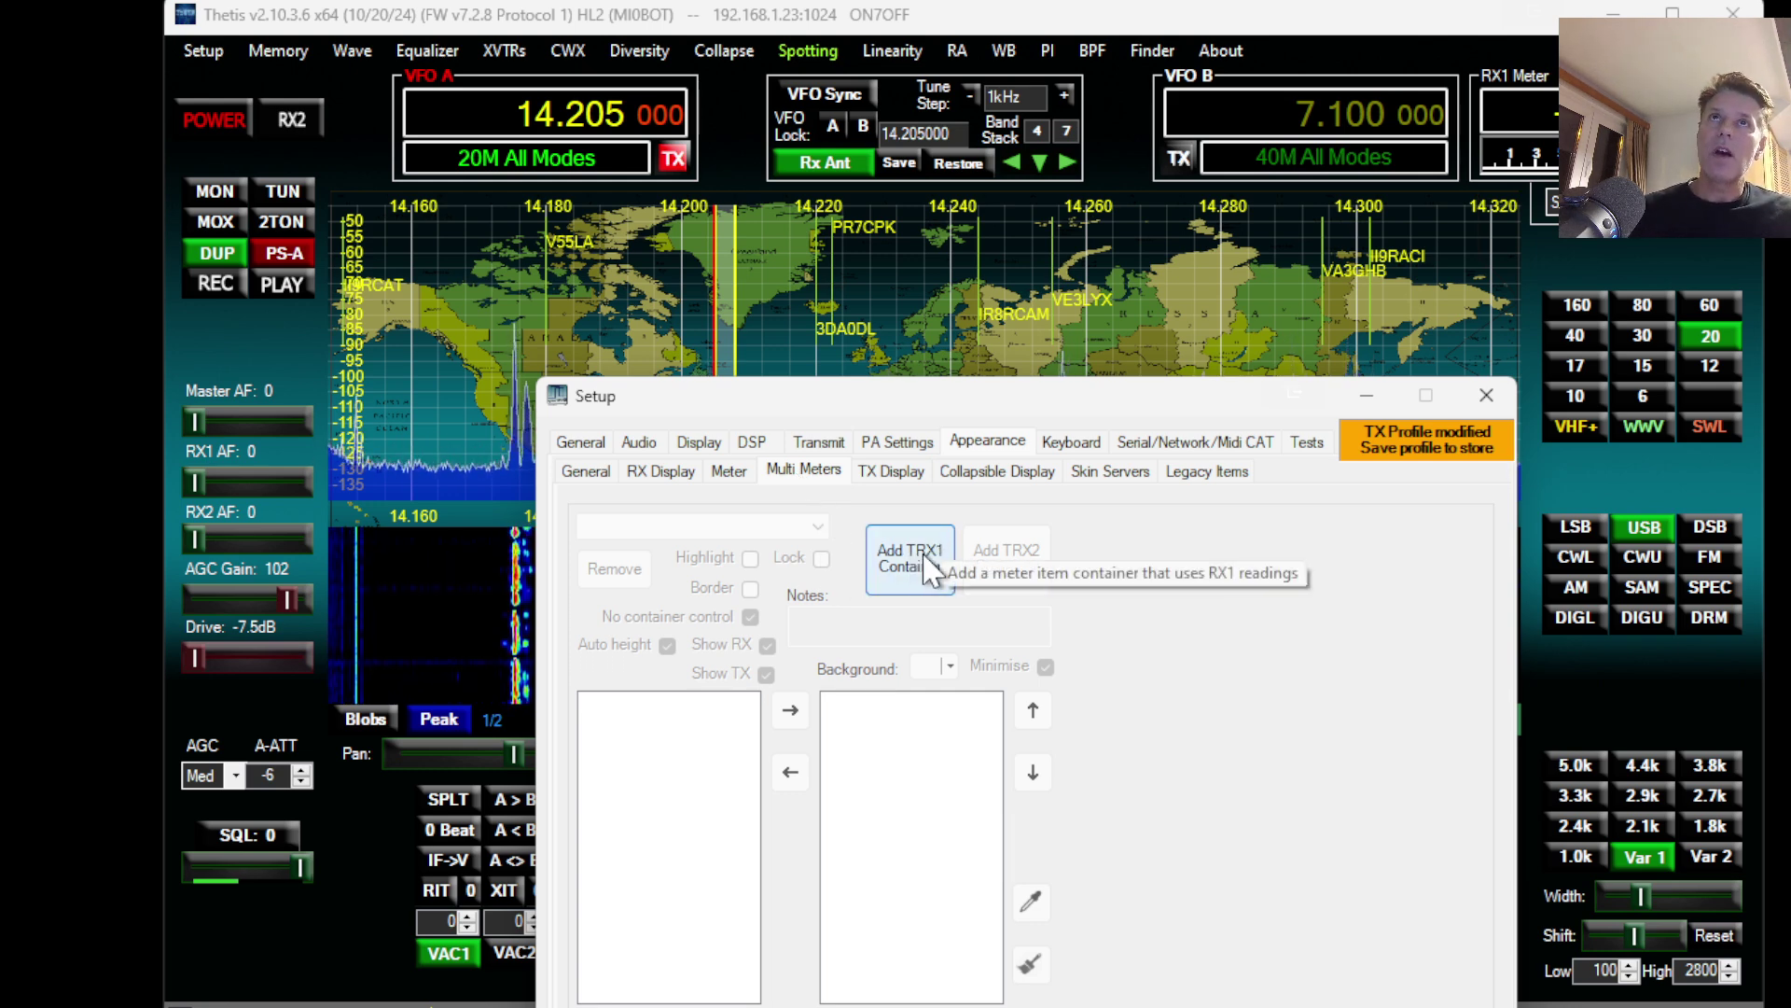
click(909, 557)
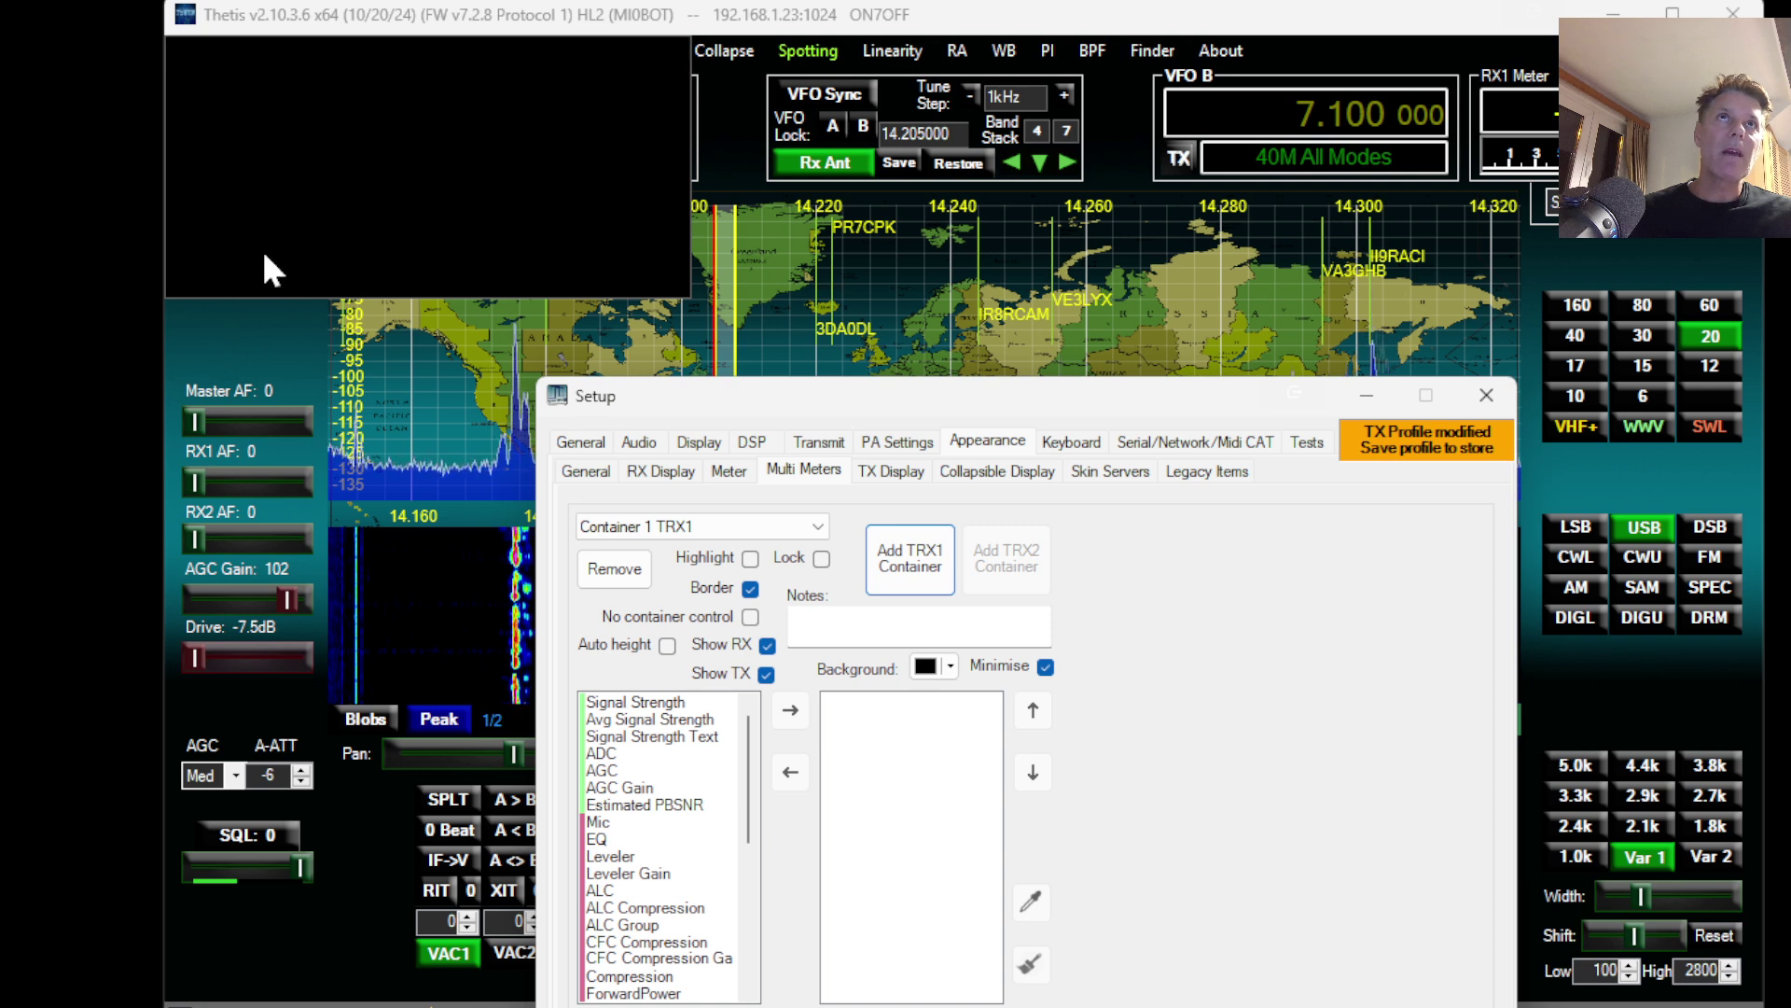
mouse_move(524, 43)
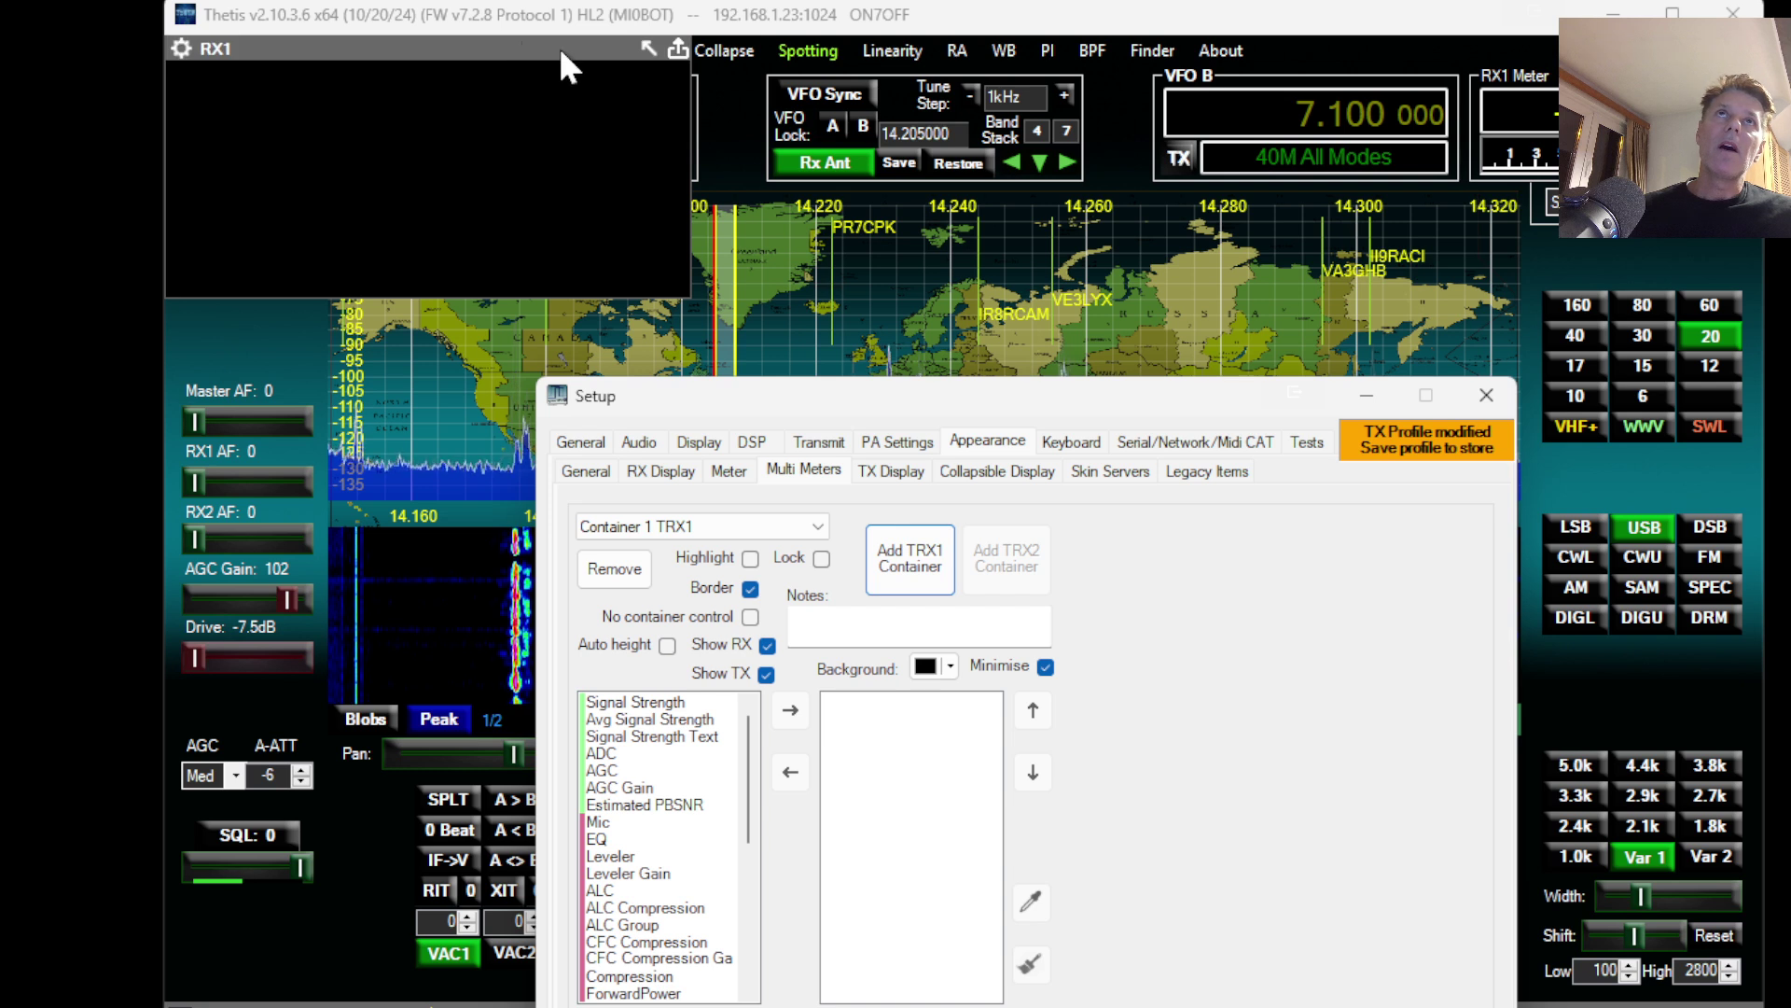
drag(495, 42, 591, 172)
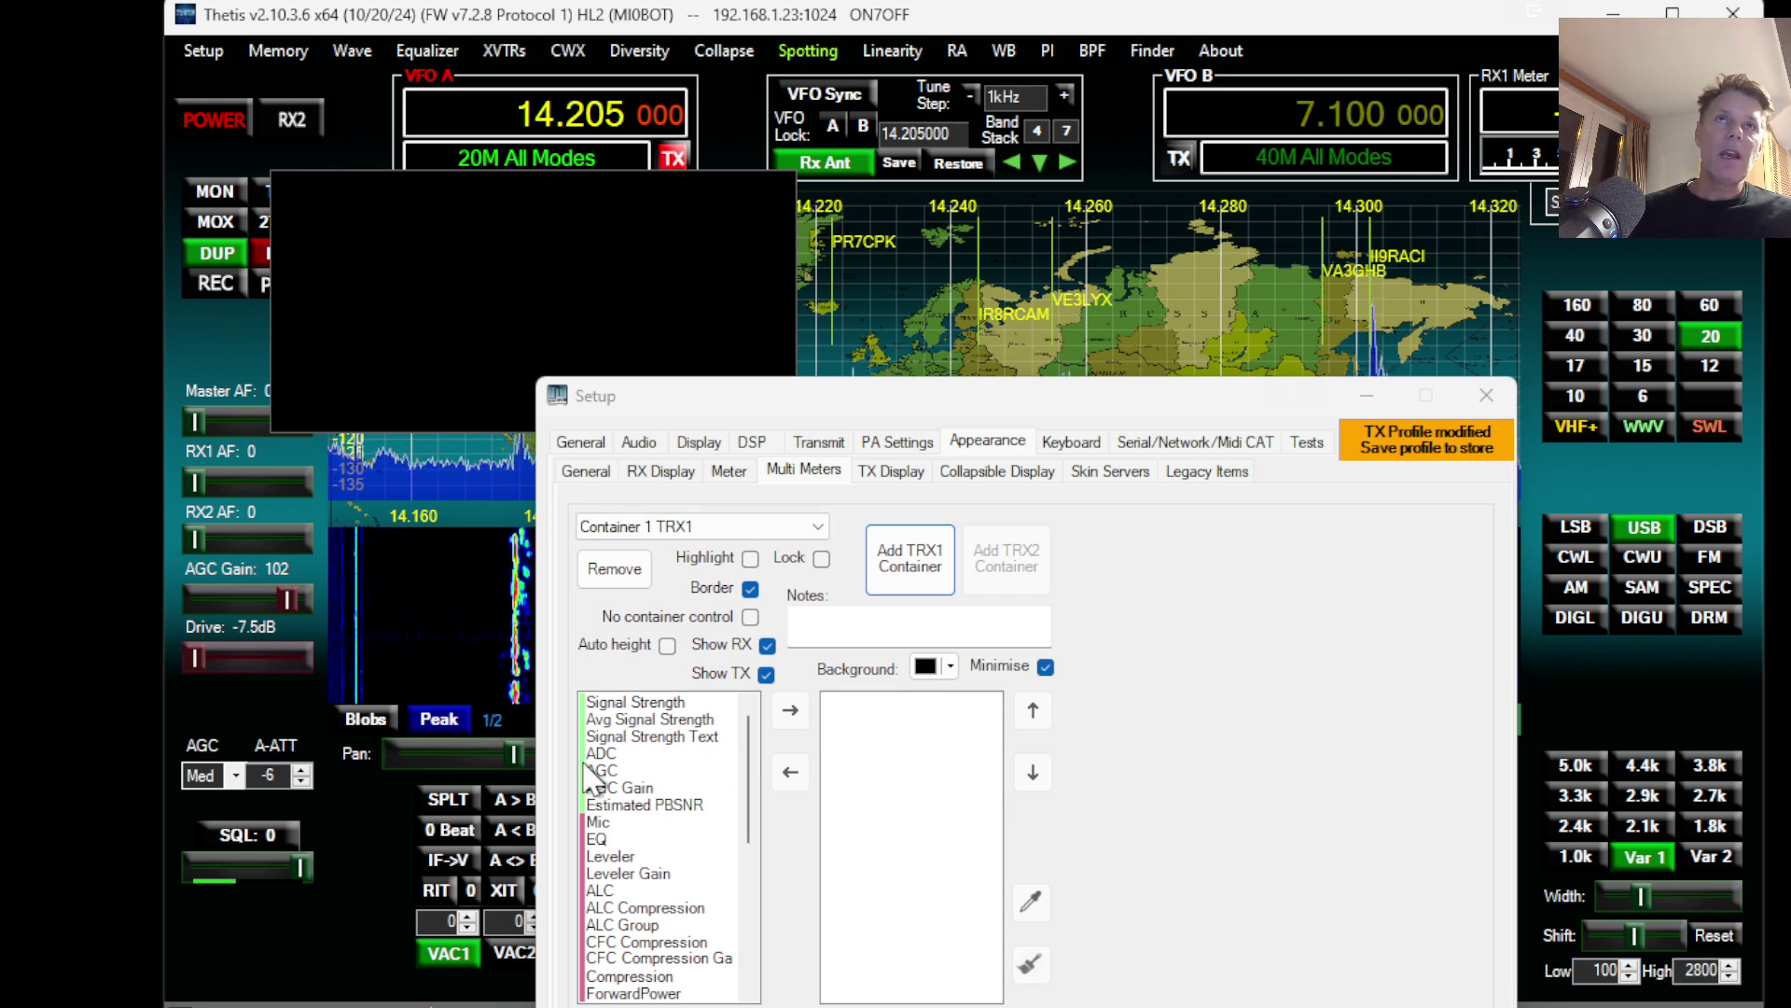
scroll(602, 777, down, 2)
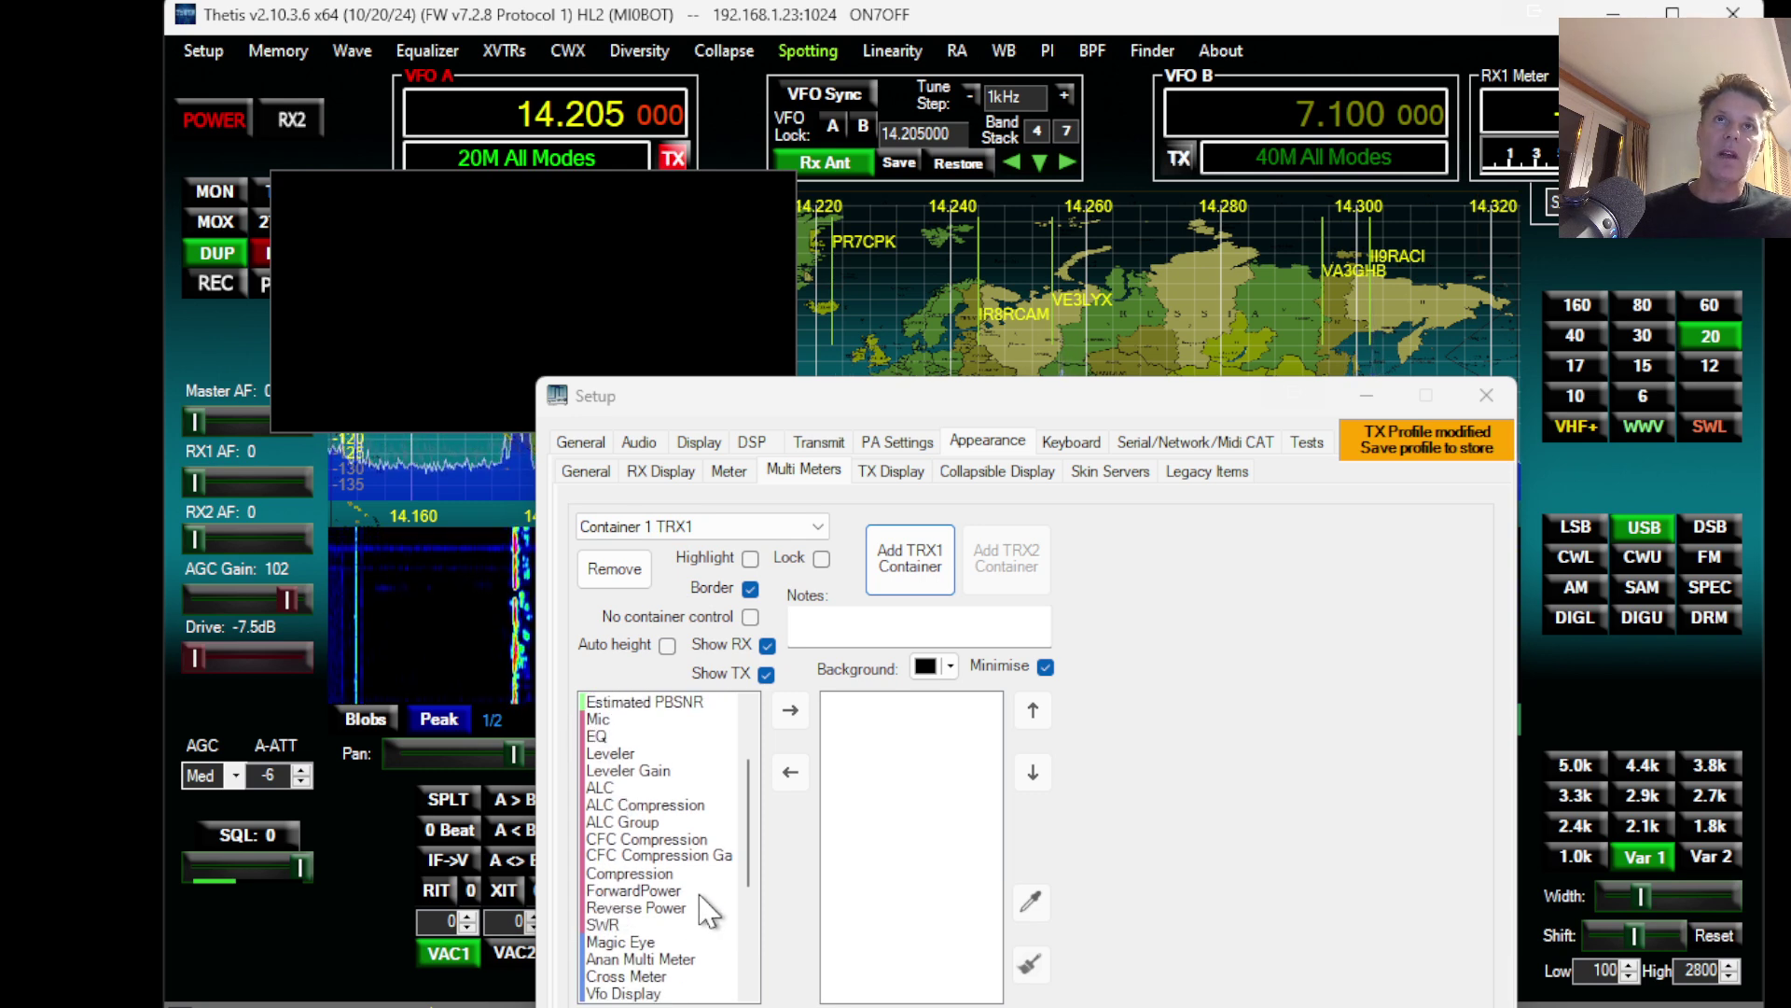
scroll(702, 909, down, 4)
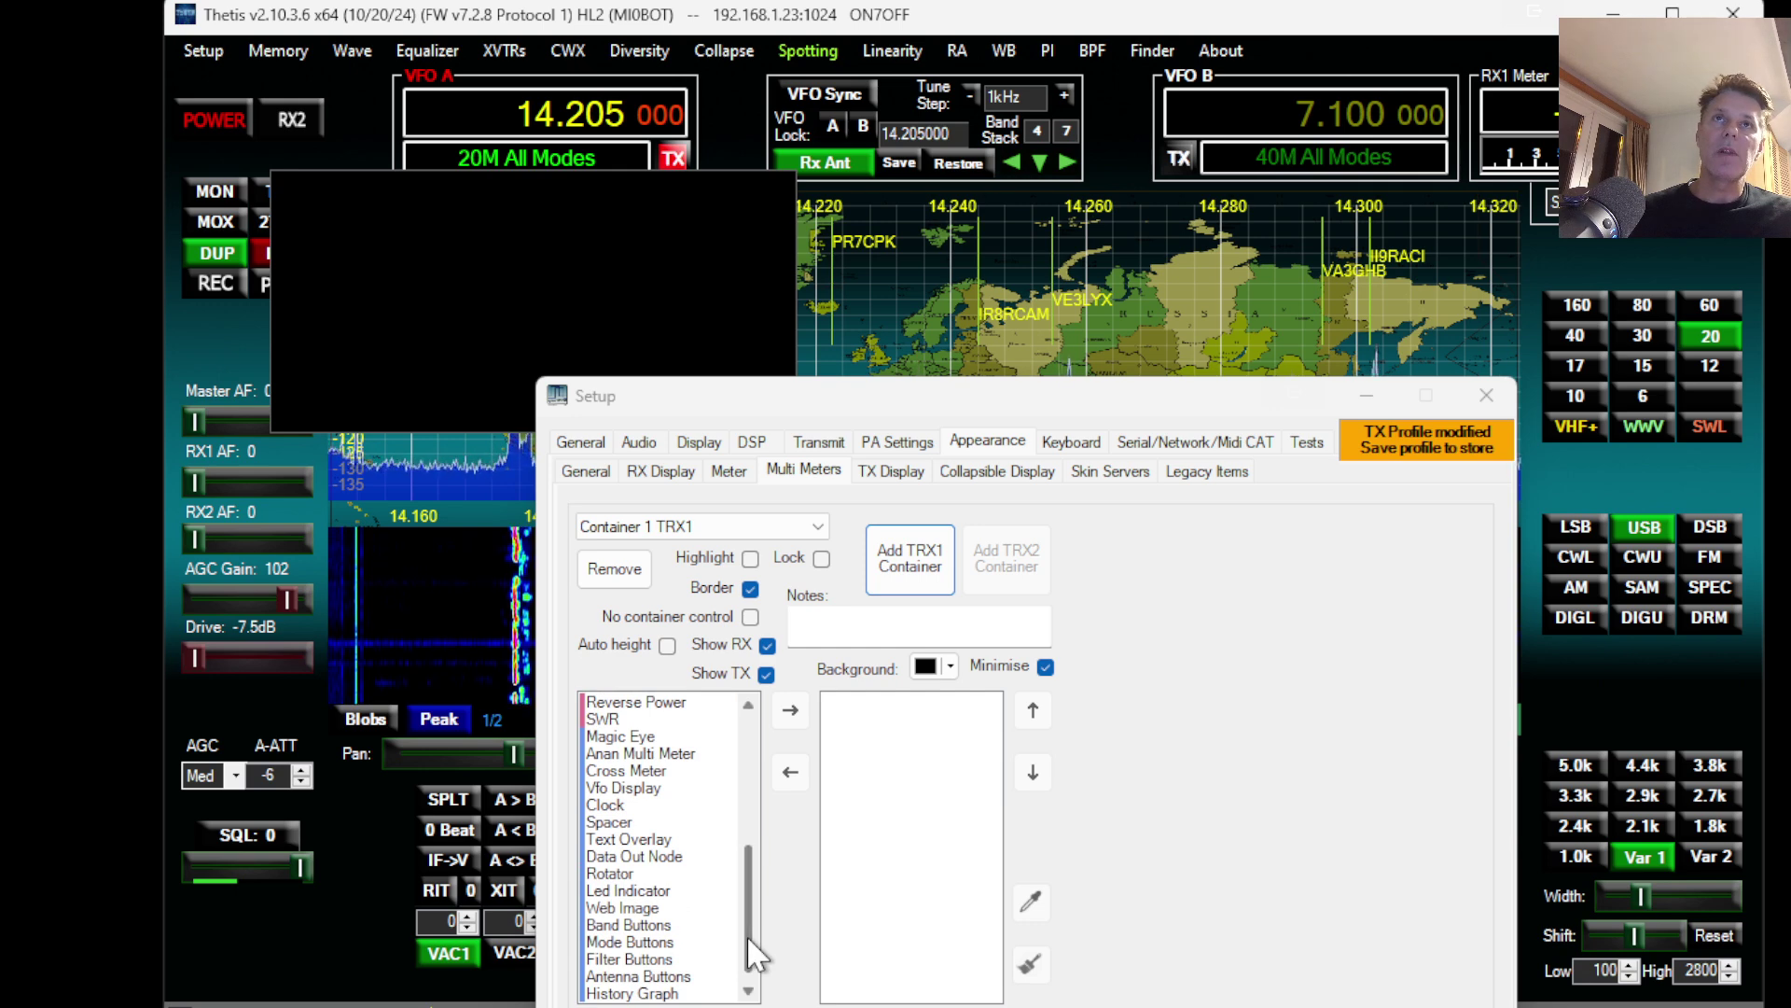
drag(748, 935, 748, 916)
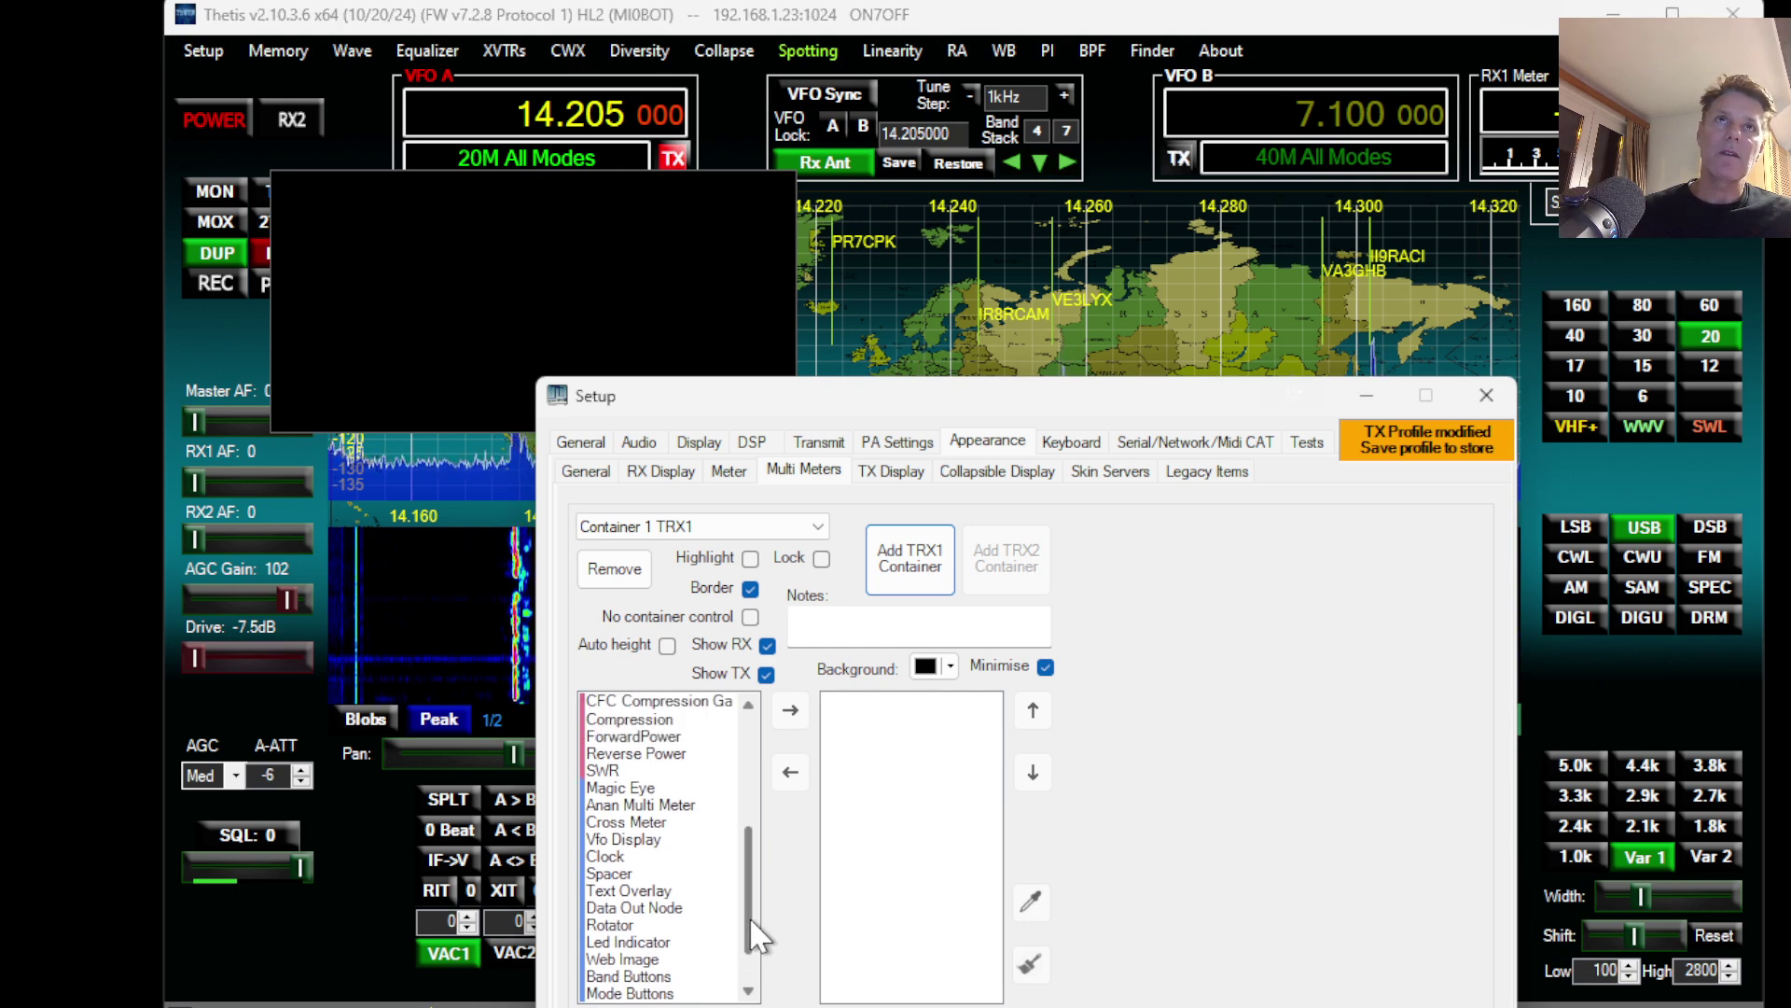
Step: Add a Cross Meter to Container 1 TRX1 with Auto height enabled
double_click(644, 824)
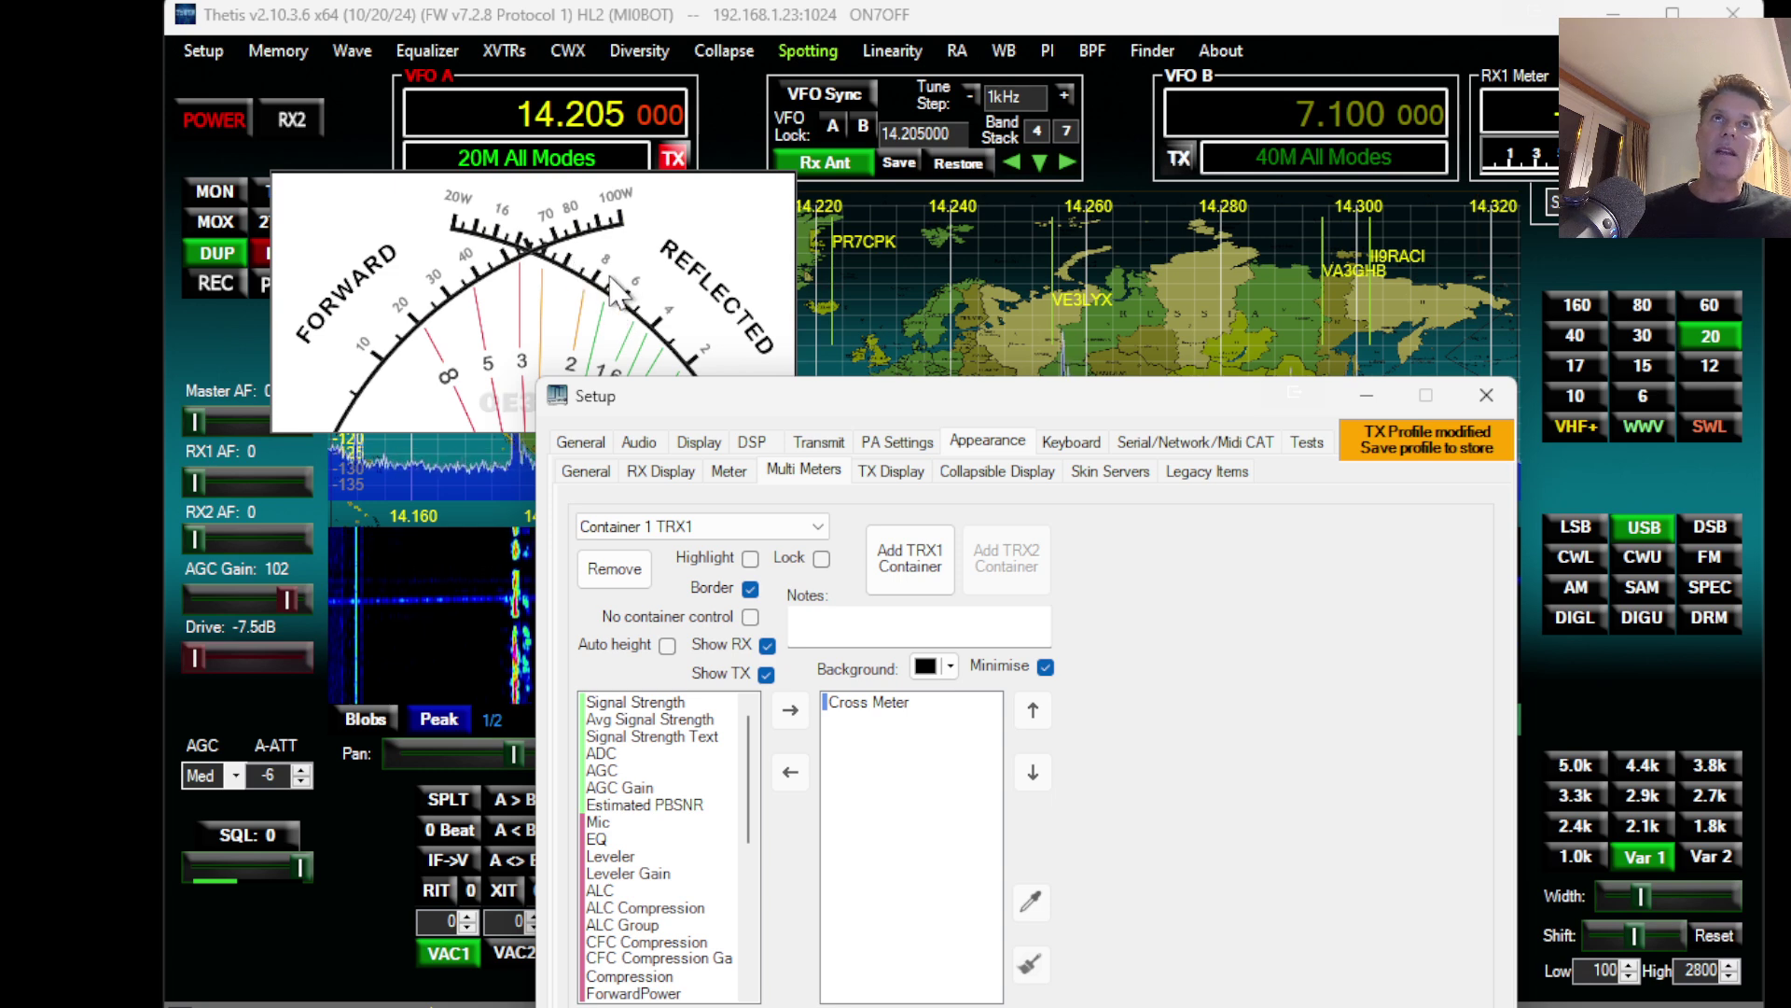
click(669, 647)
drag(940, 403, 1246, 367)
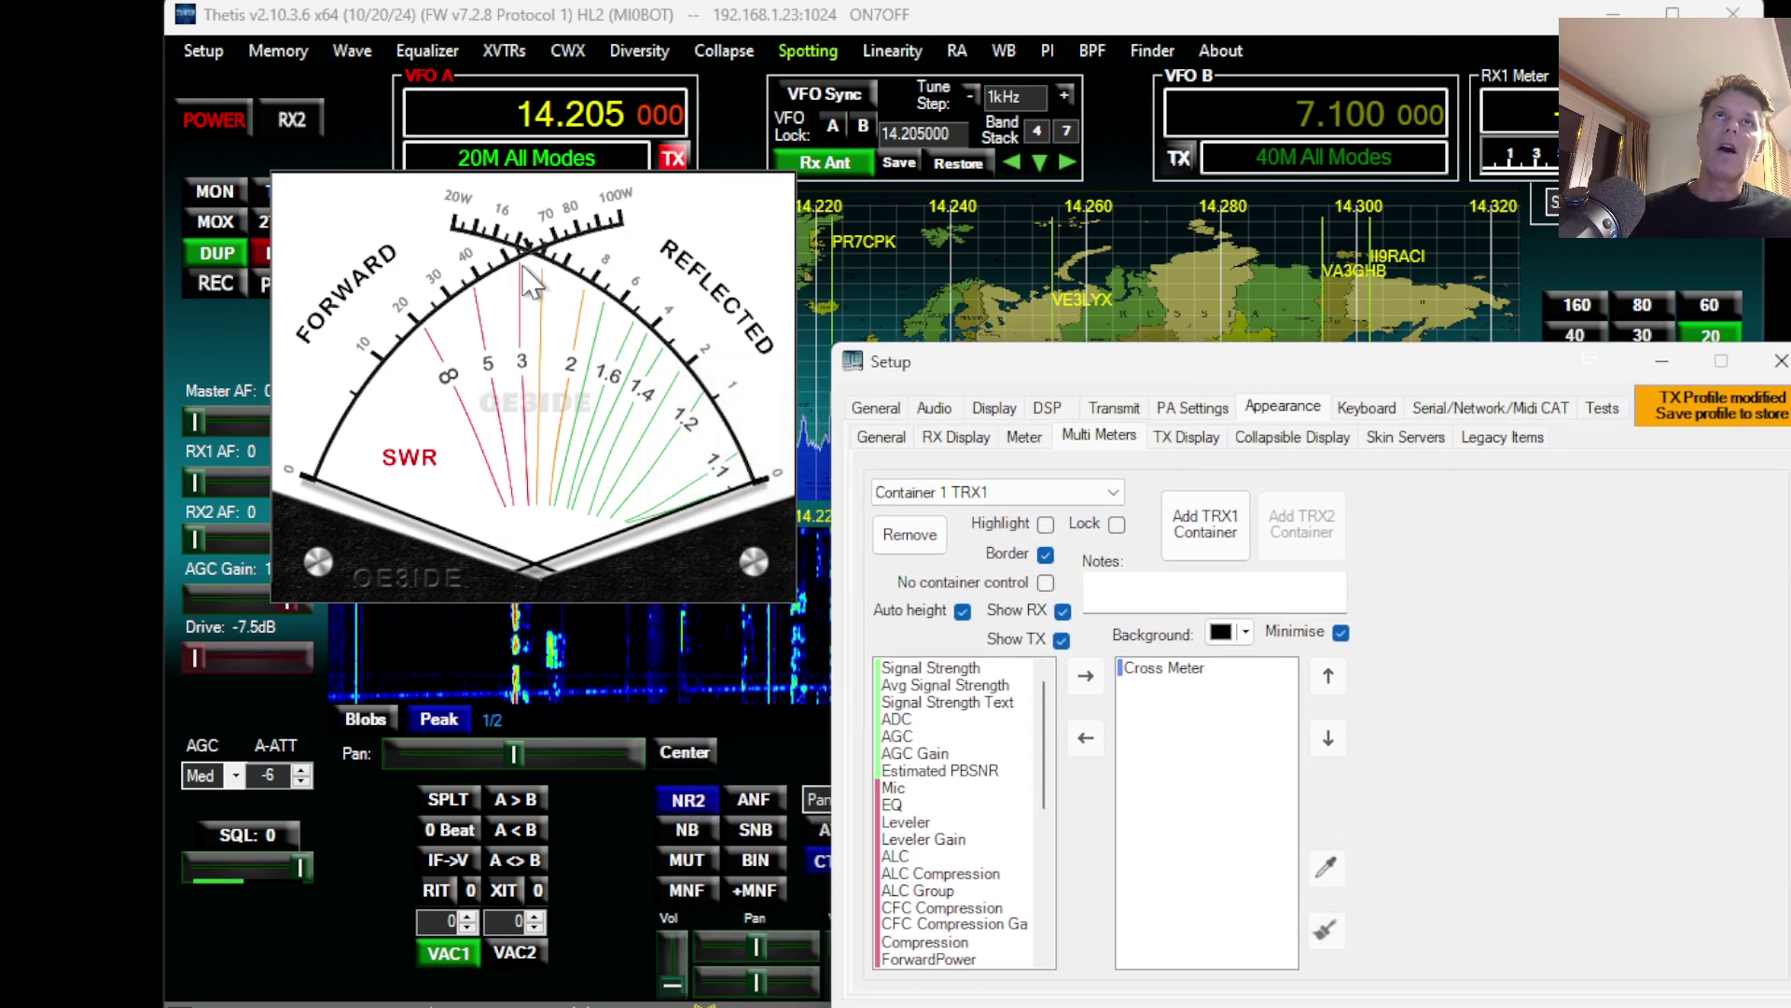
Step: Reposition the SWR meter container and shrink it by its corner
mouse_move(471, 198)
drag(471, 199, 414, 207)
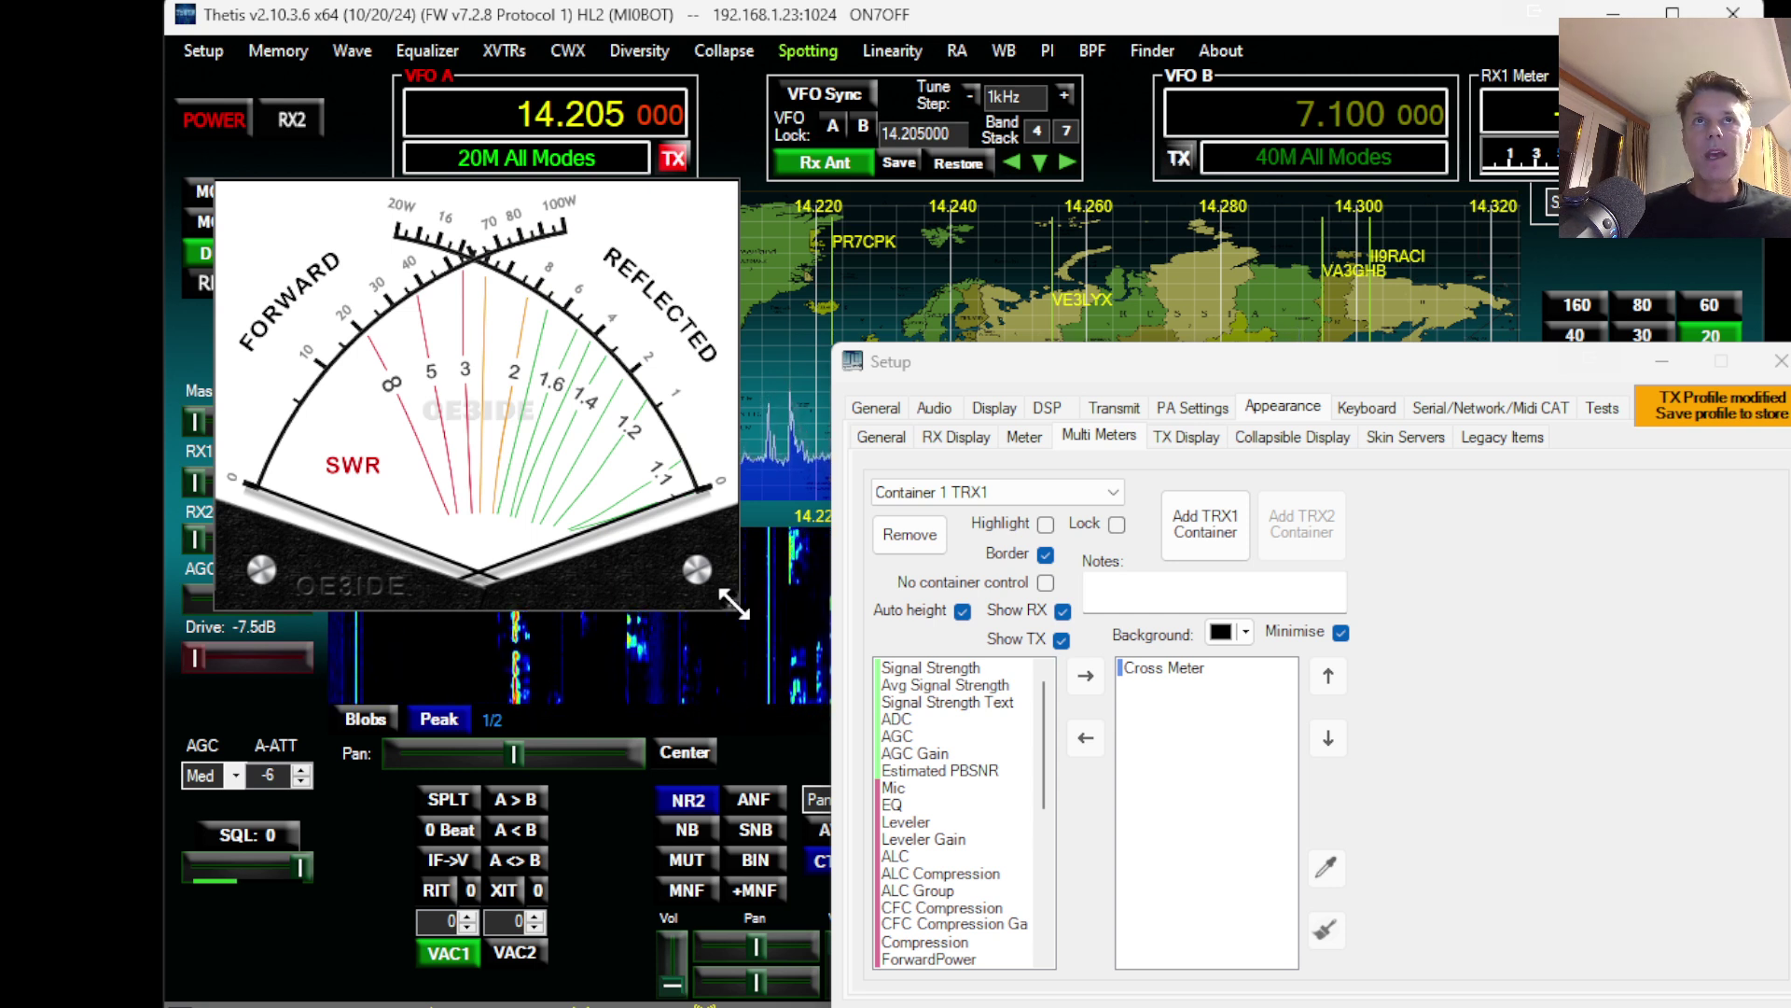
drag(733, 605, 579, 478)
drag(424, 191, 528, 588)
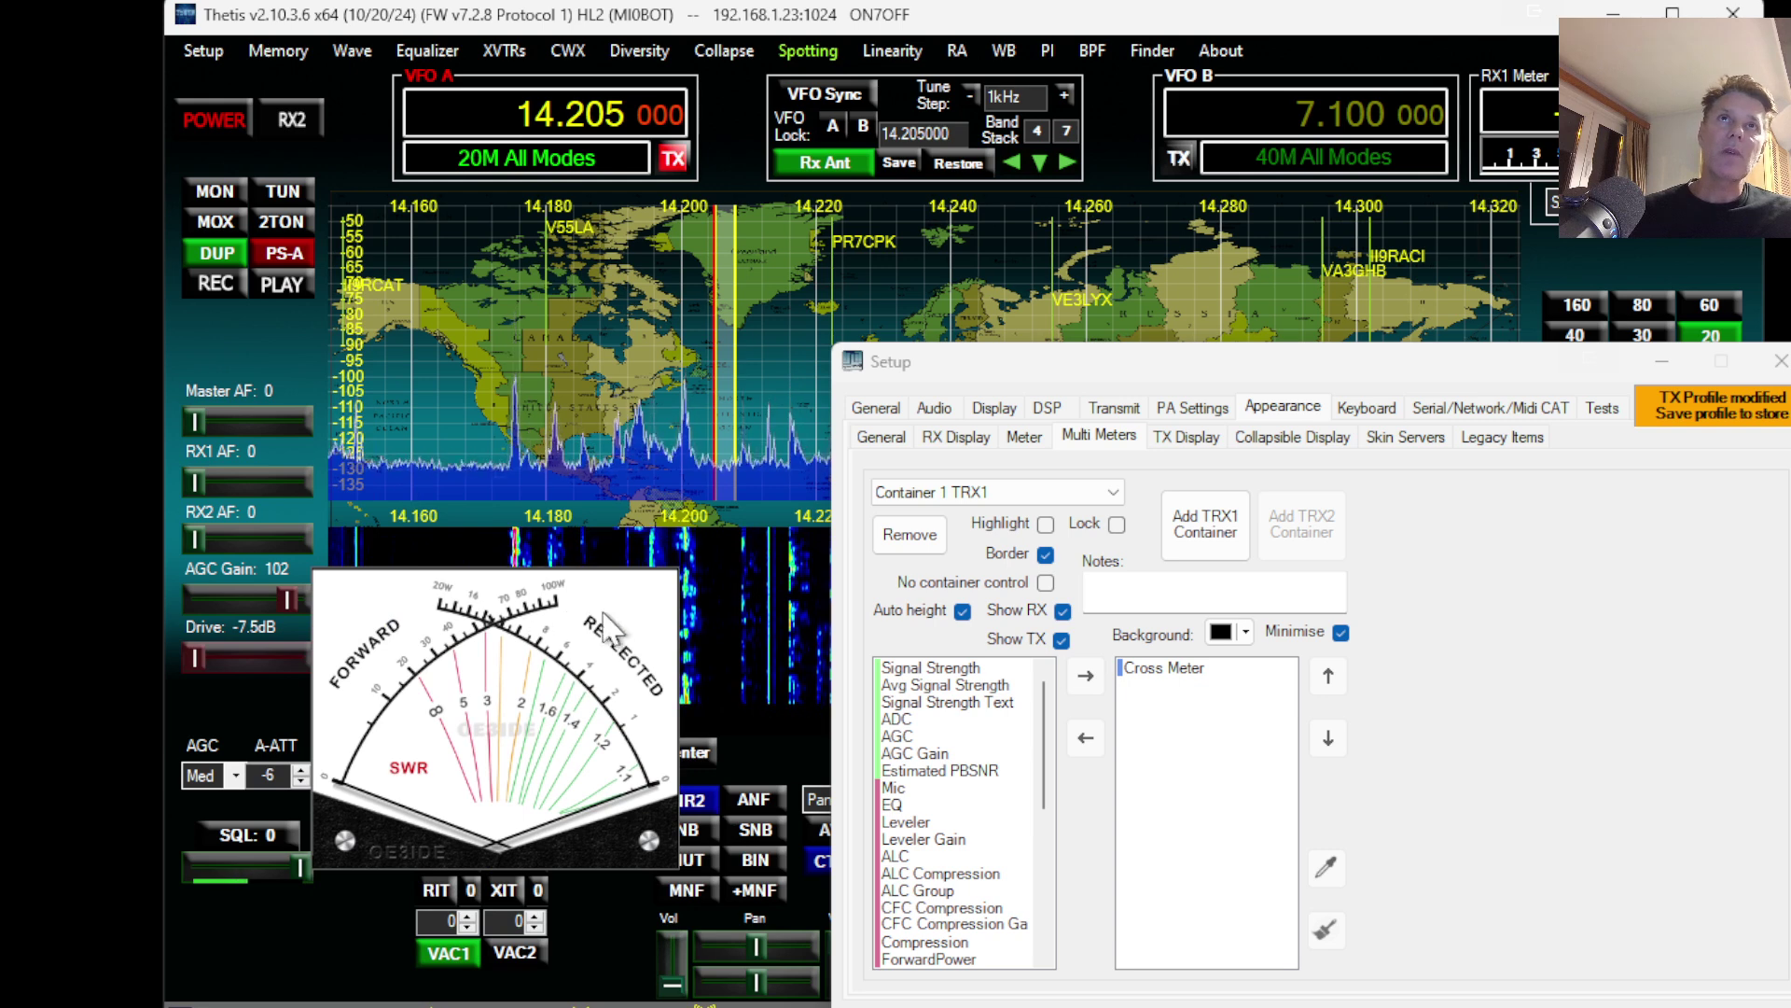
Step: Float the SWR meter as its own window and move it to the screen's left edge
mouse_move(668, 588)
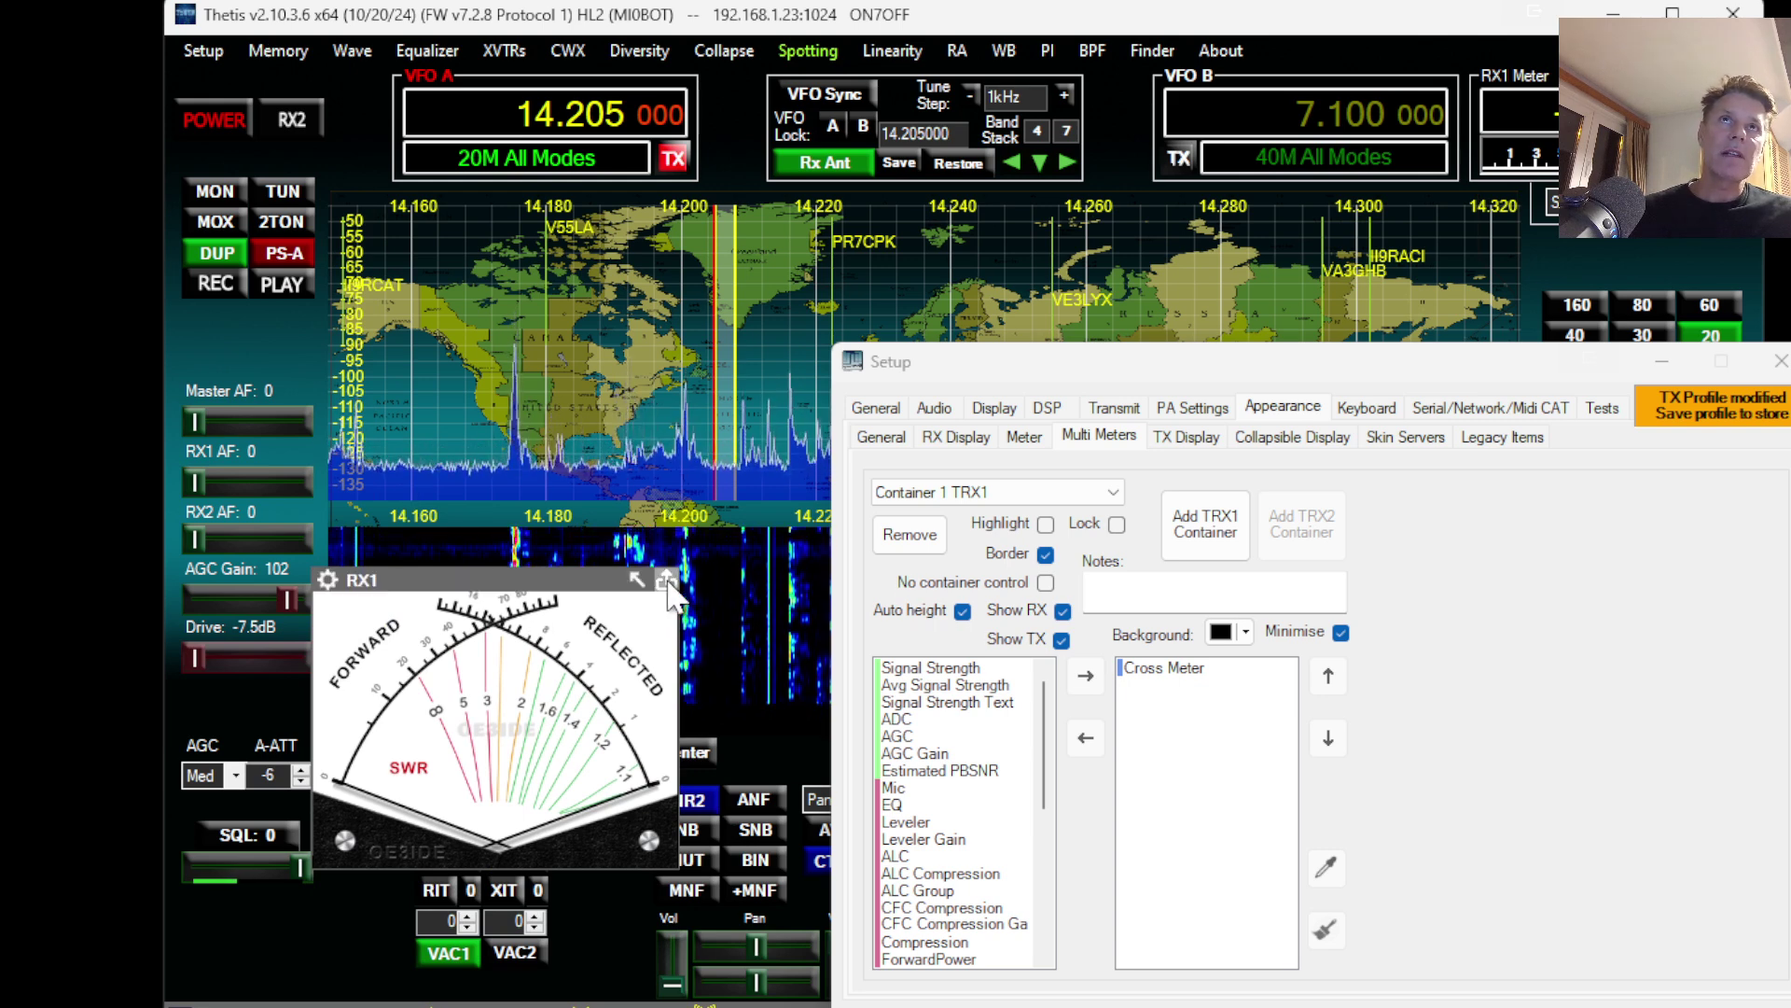
click(668, 588)
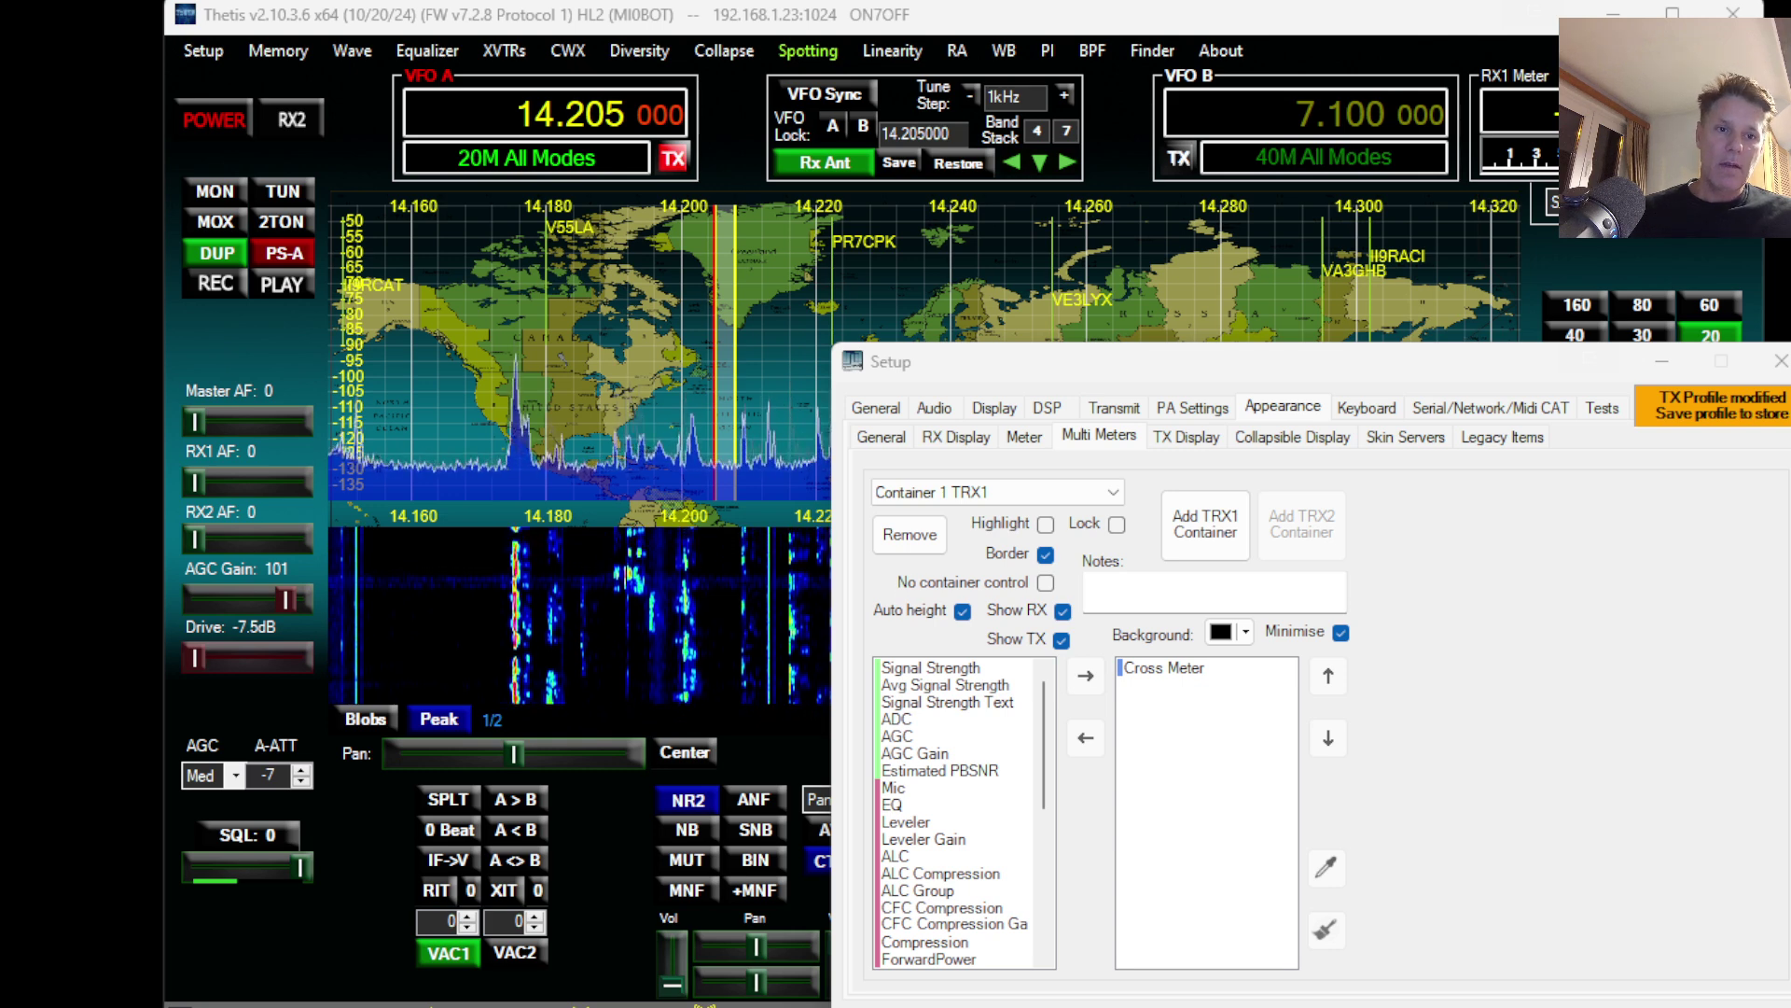
drag(414, 804, 176, 289)
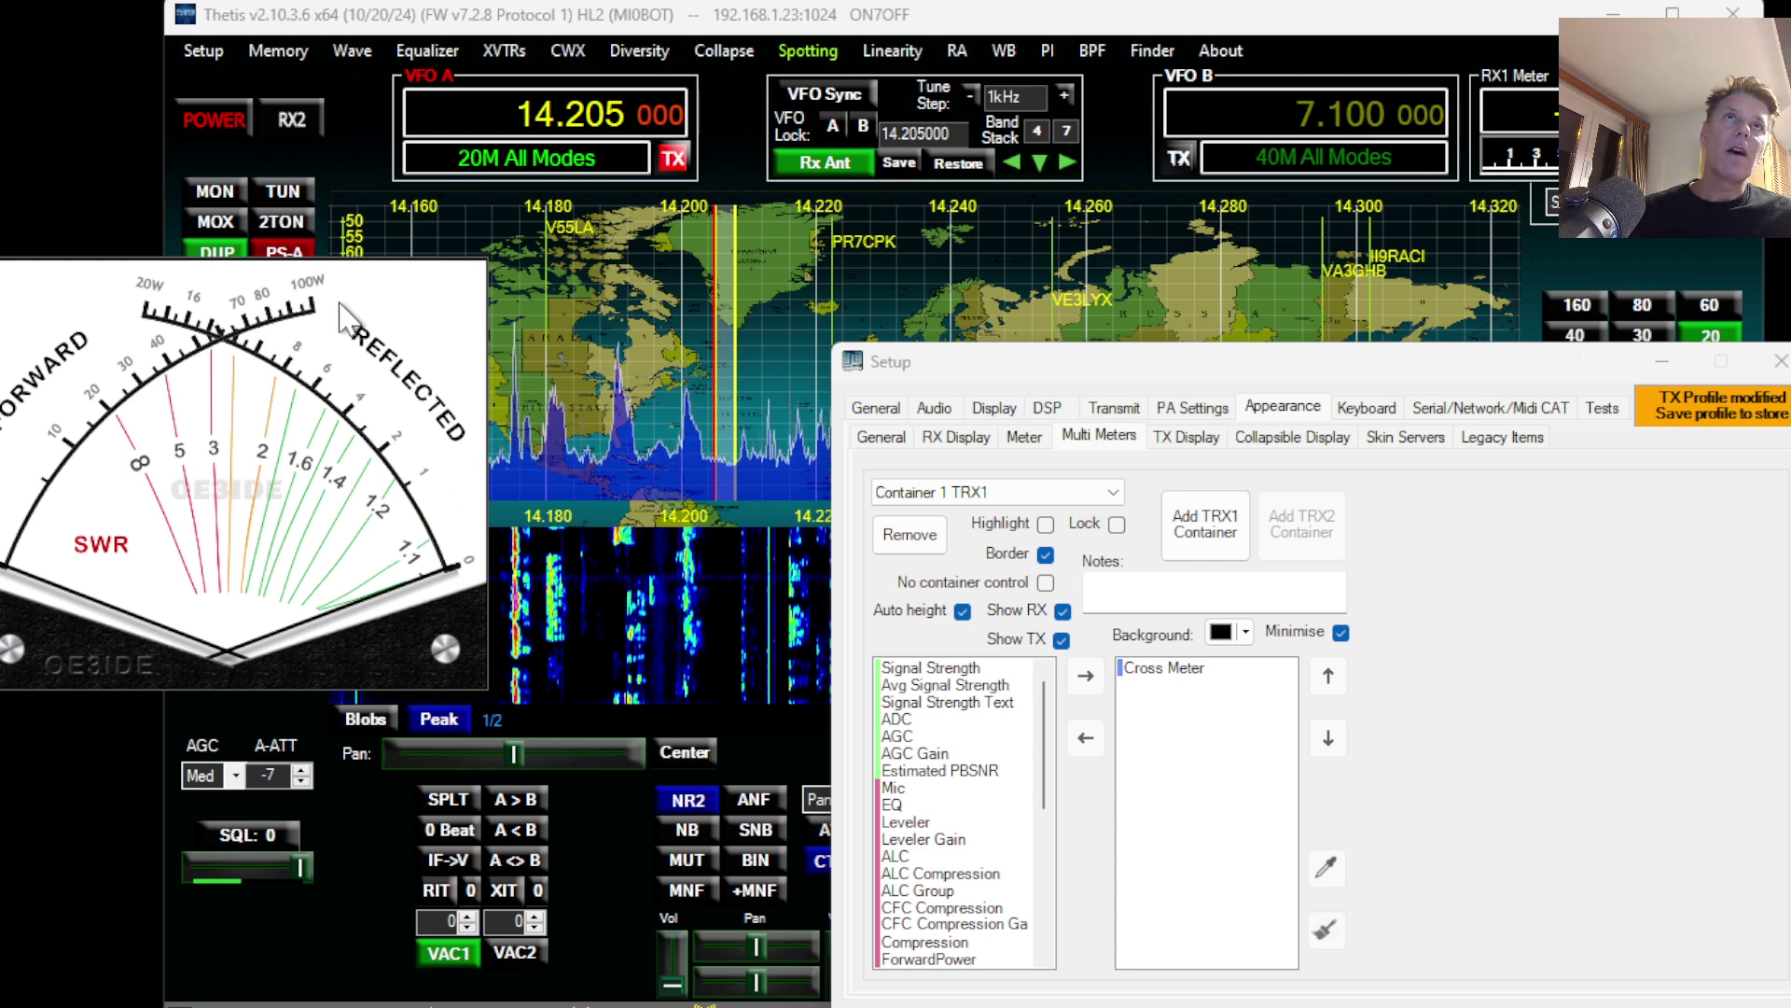
drag(239, 272, 270, 240)
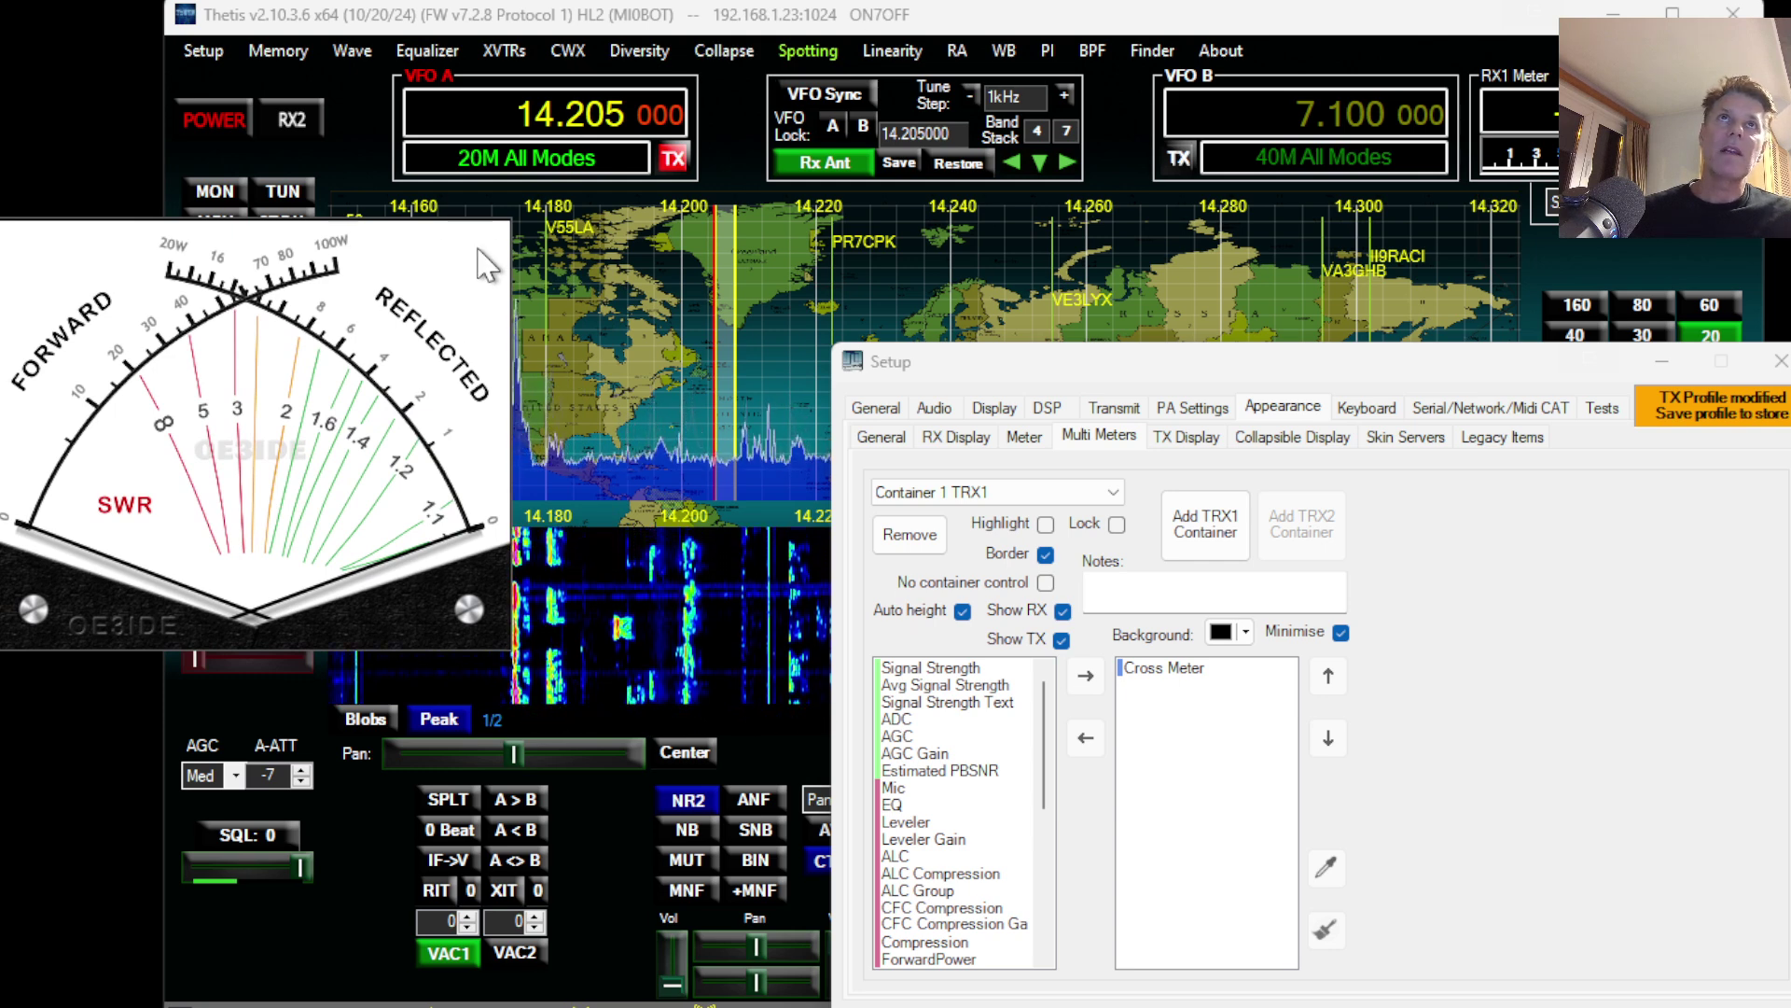
Step: Dock the SWR meter, close Setup, and move the meter onto the panadapter
mouse_move(443, 250)
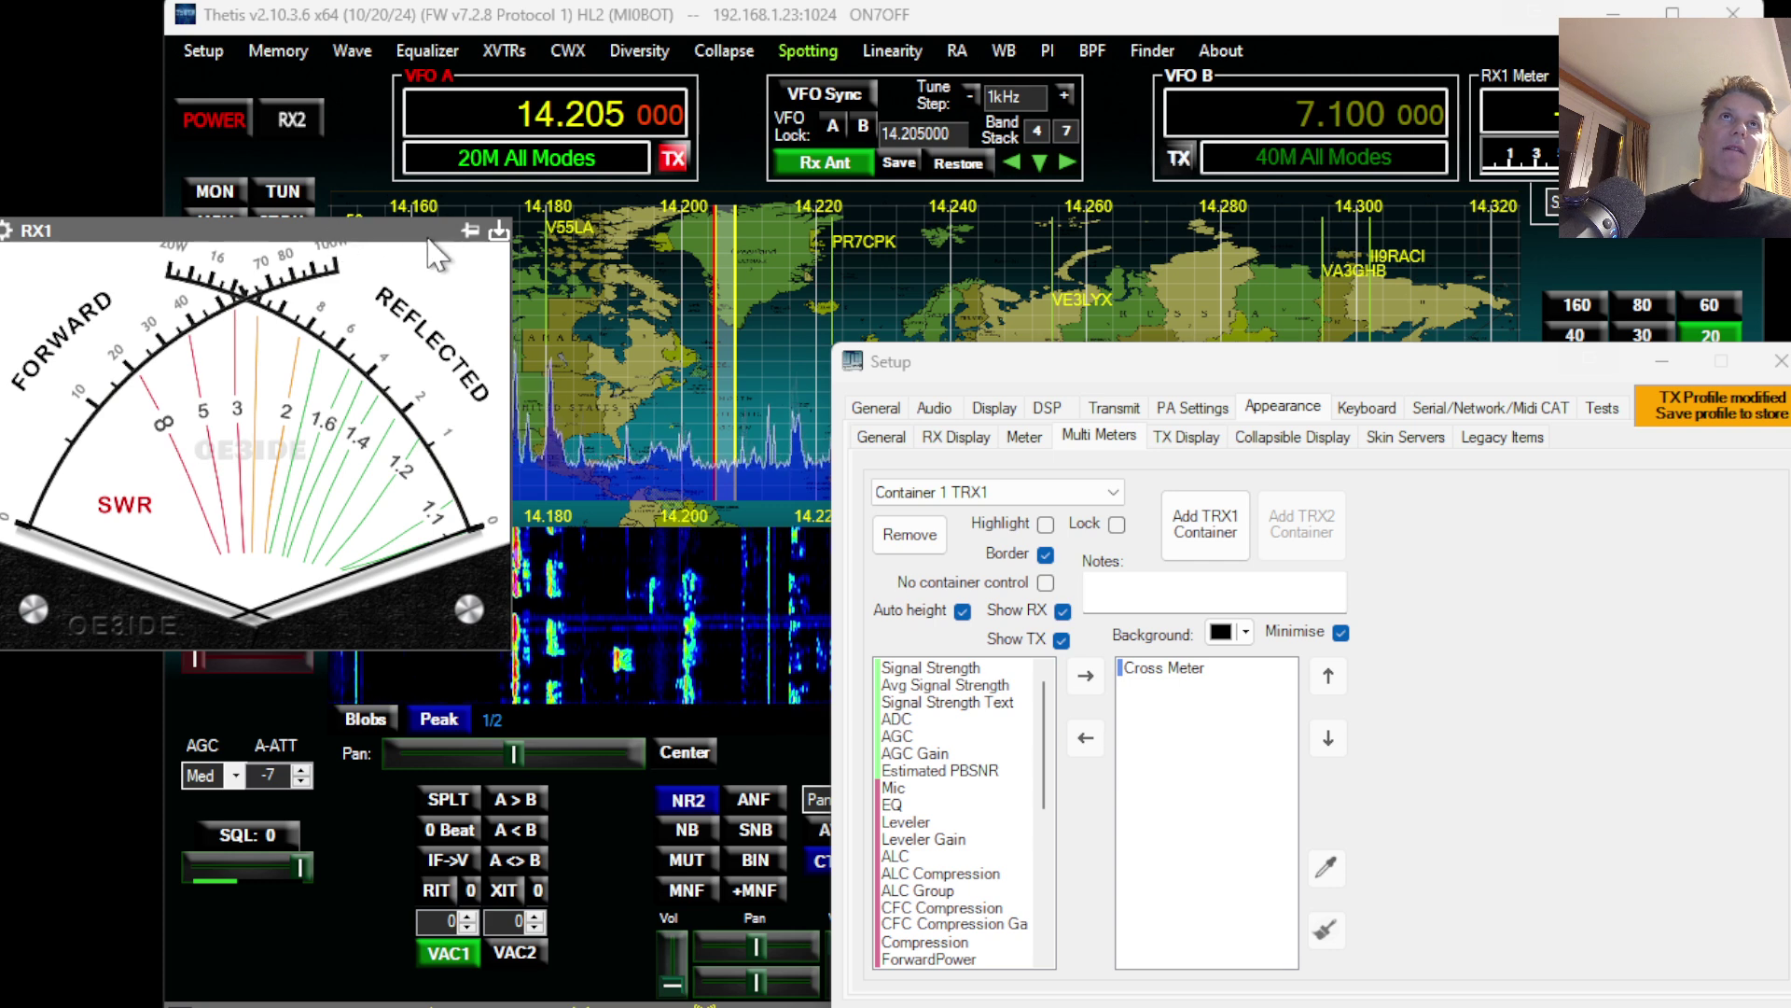
click(498, 229)
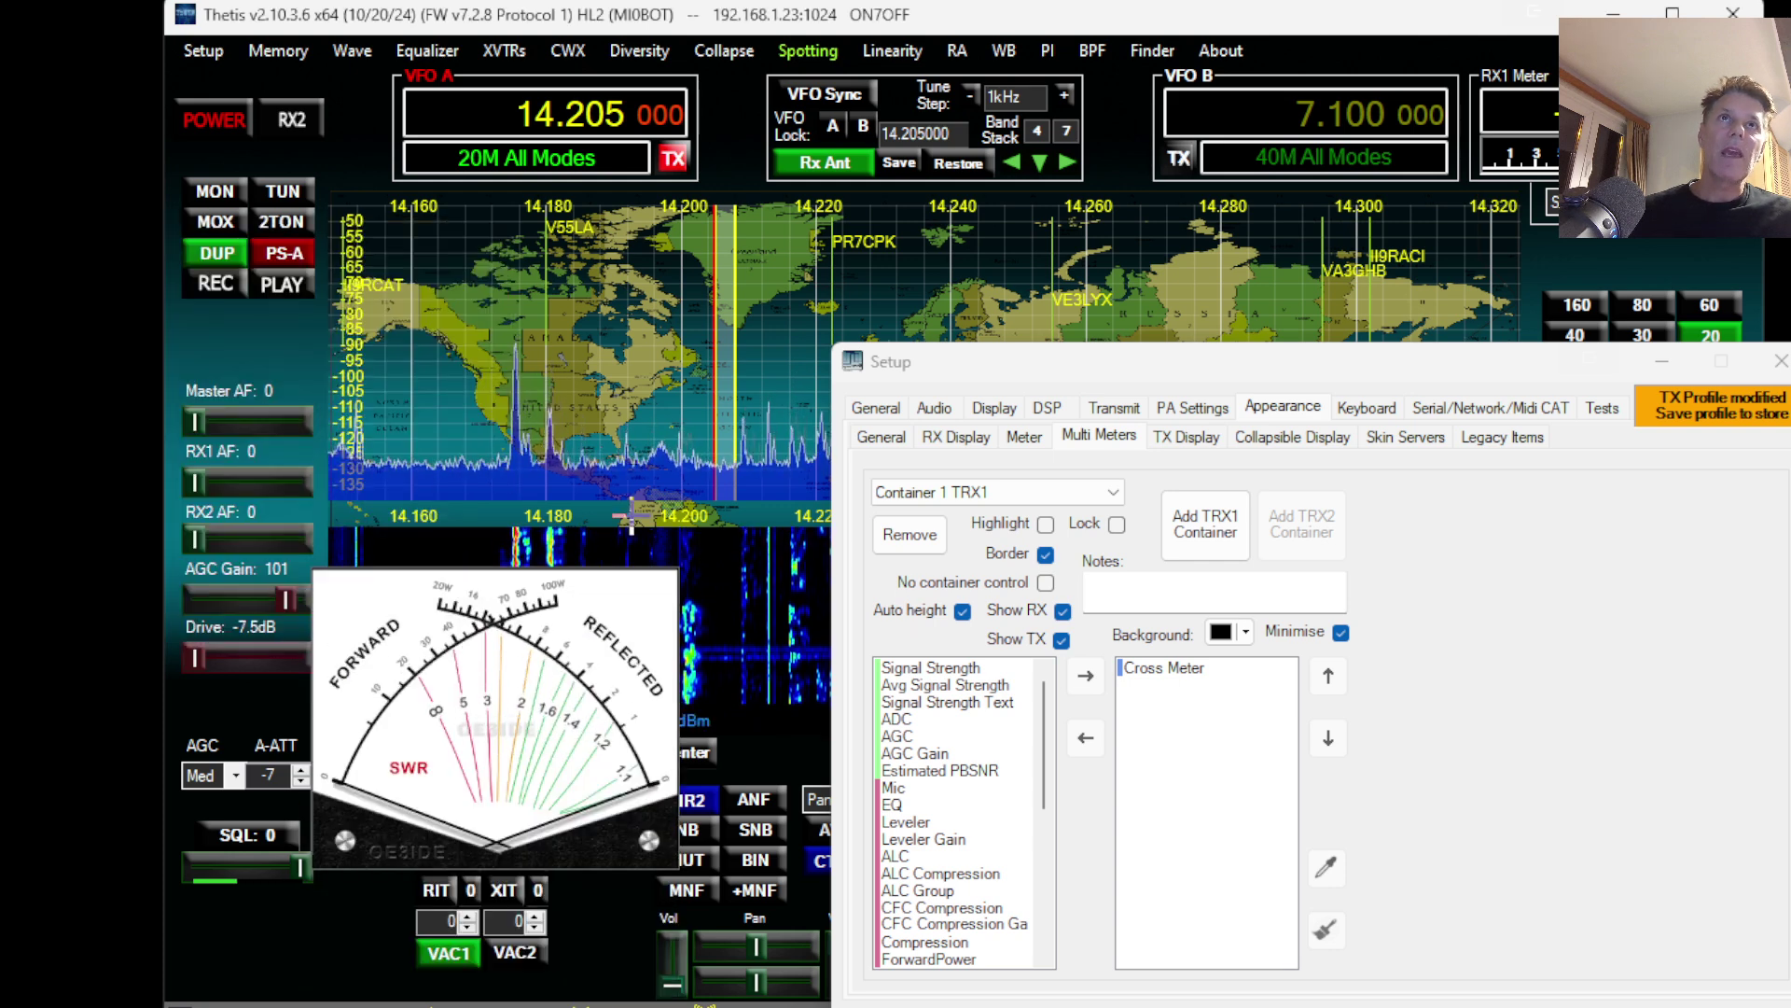
click(1780, 361)
drag(522, 578, 610, 305)
mouse_move(596, 224)
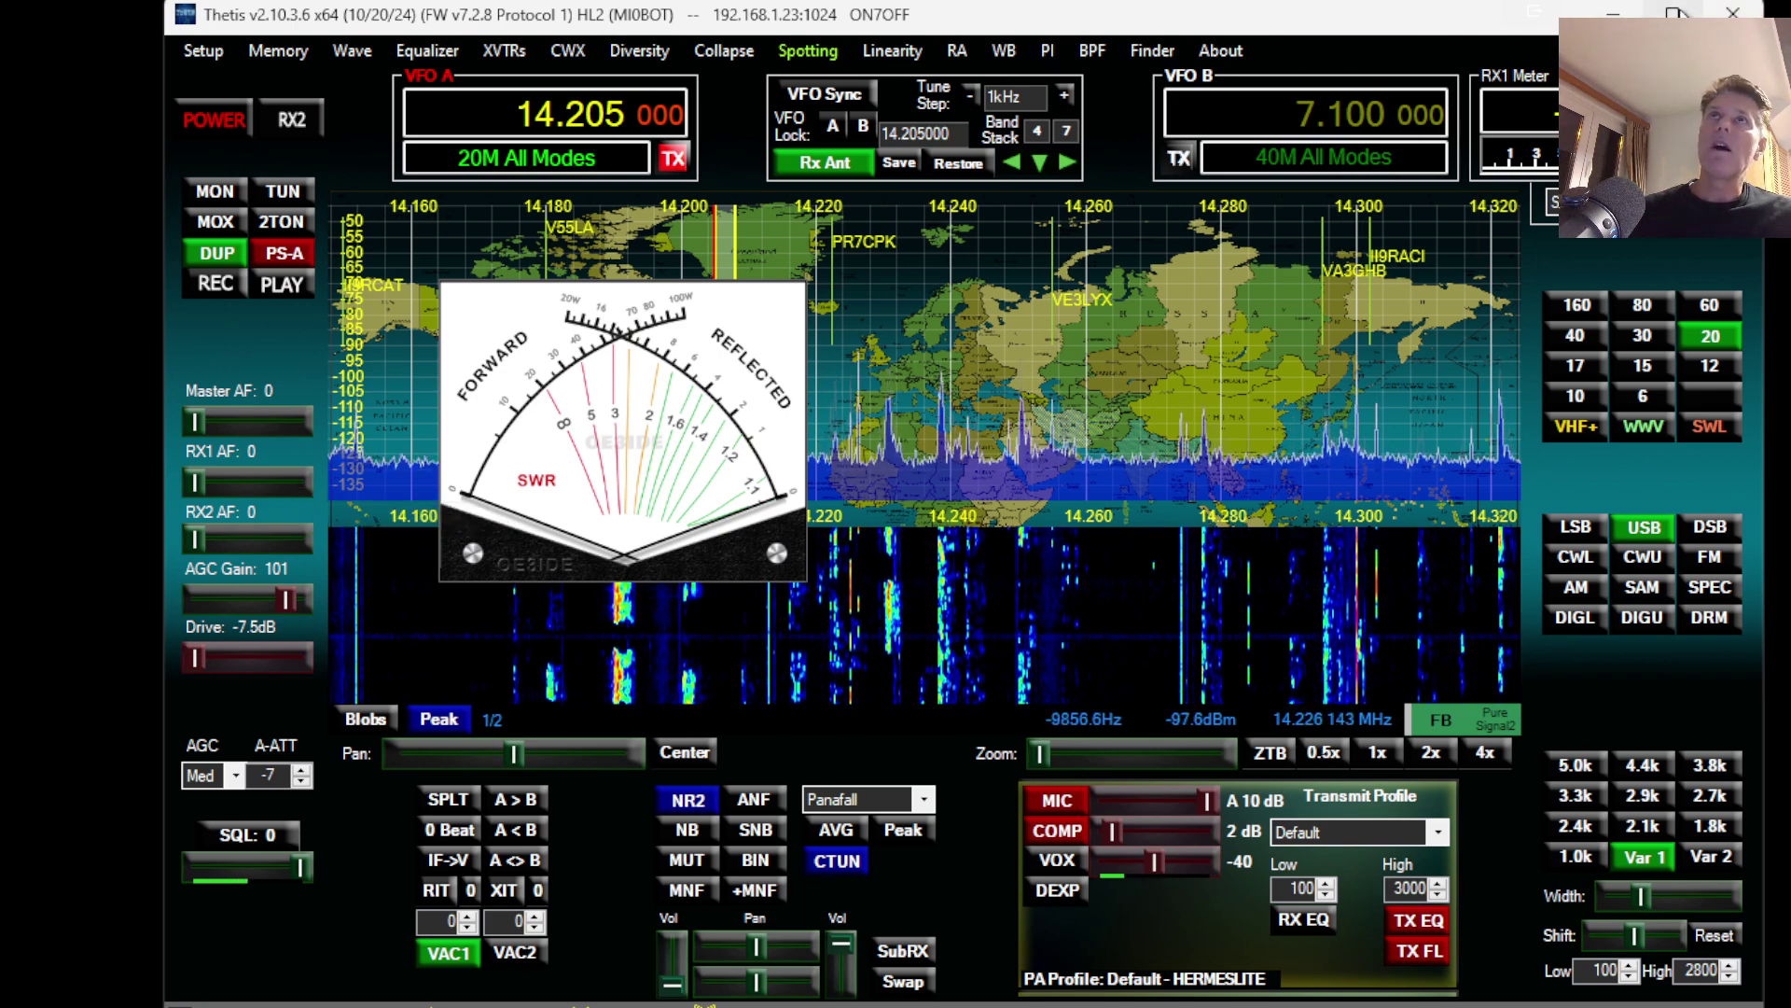
Step: Maximize Thetis and move the SWR meter onto the left side of the spectrum
mouse_move(1677, 14)
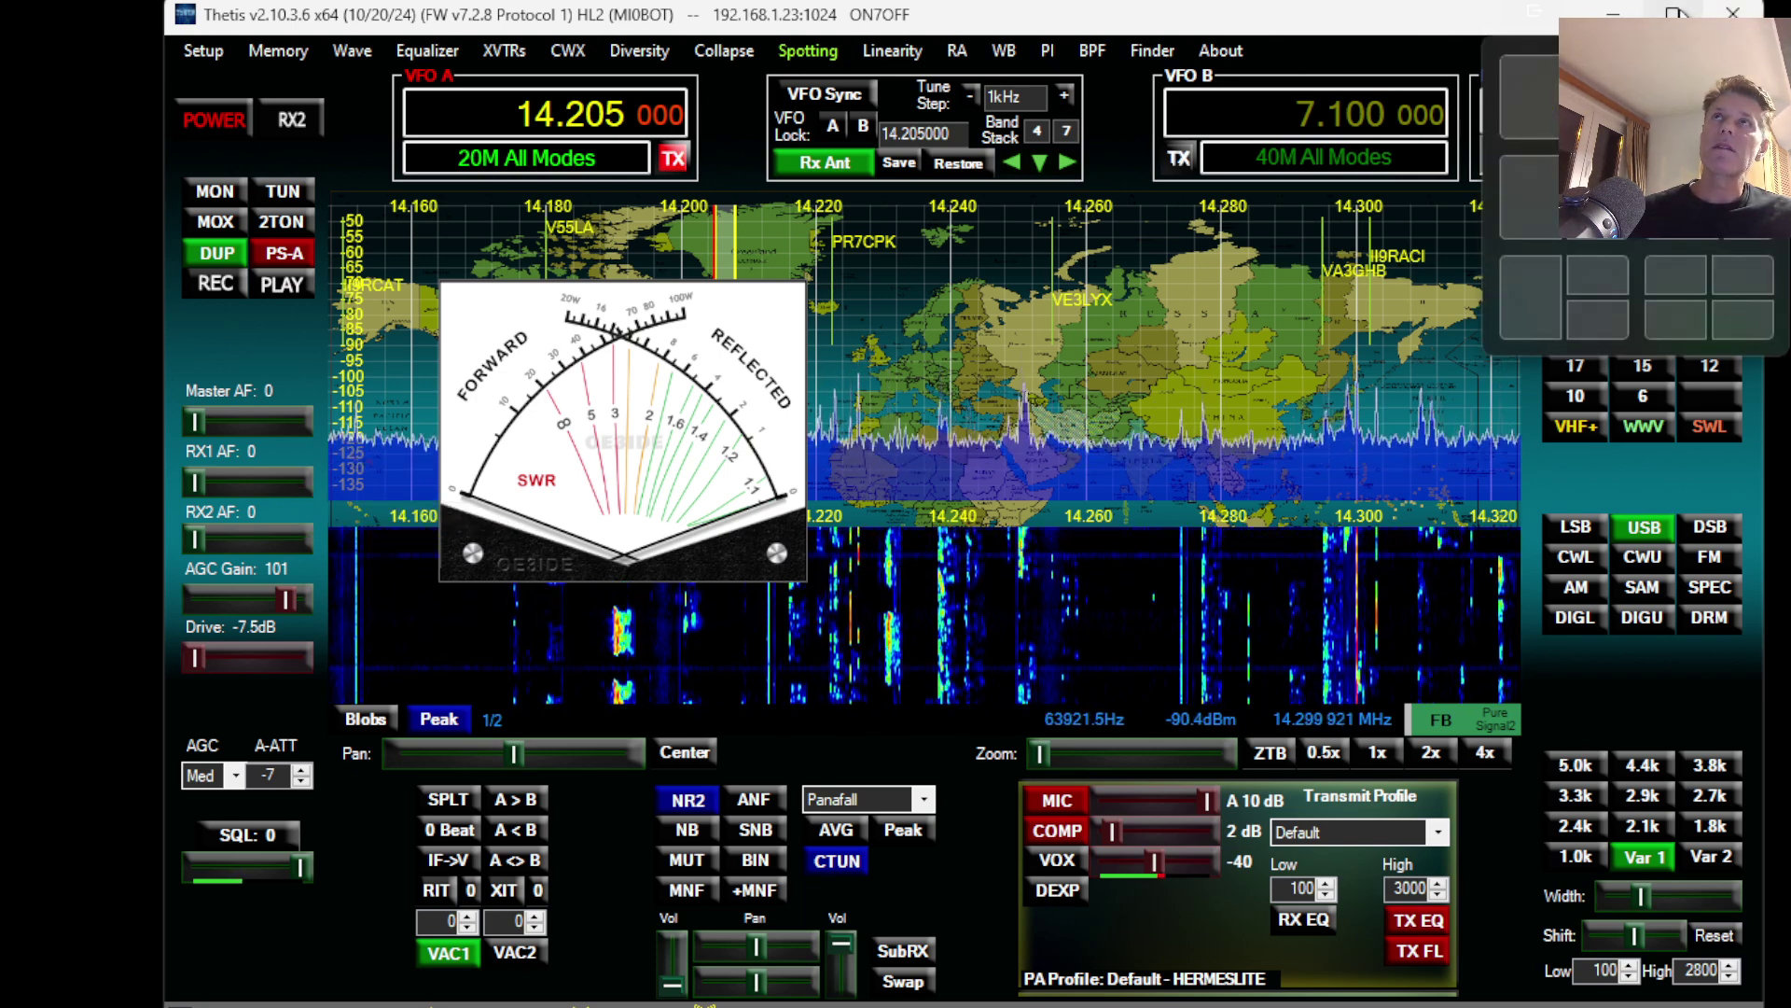
click(1677, 14)
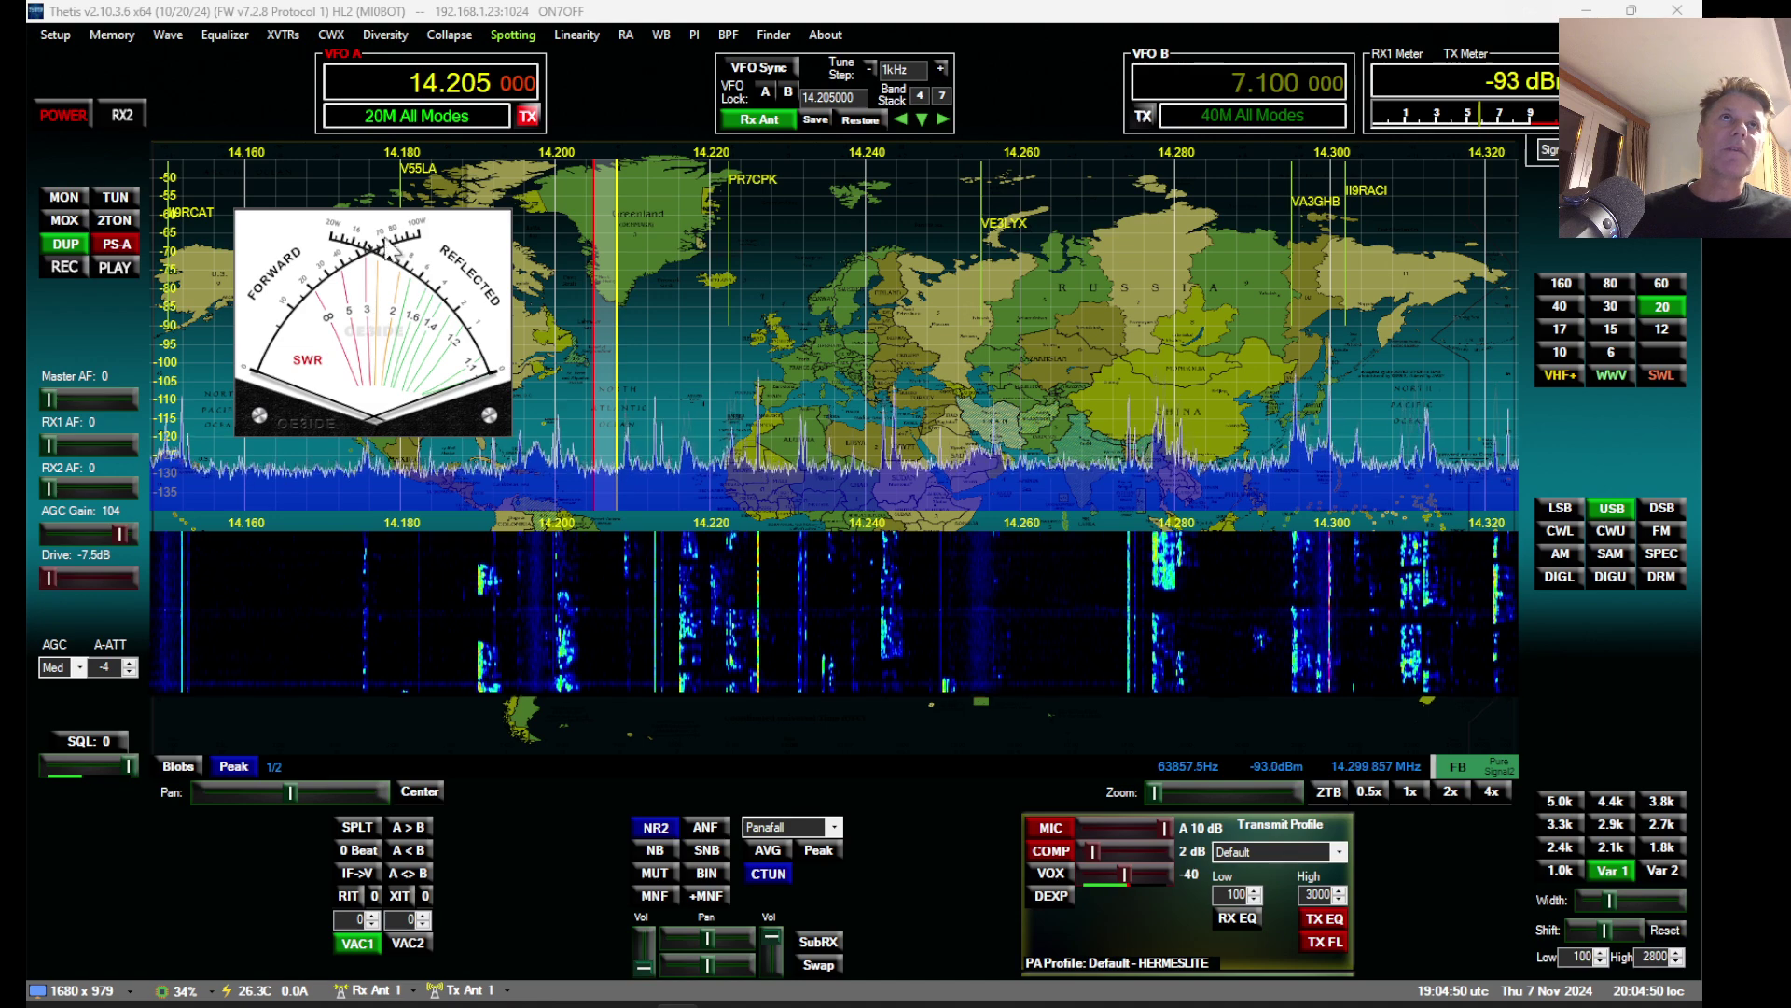
mouse_move(397, 227)
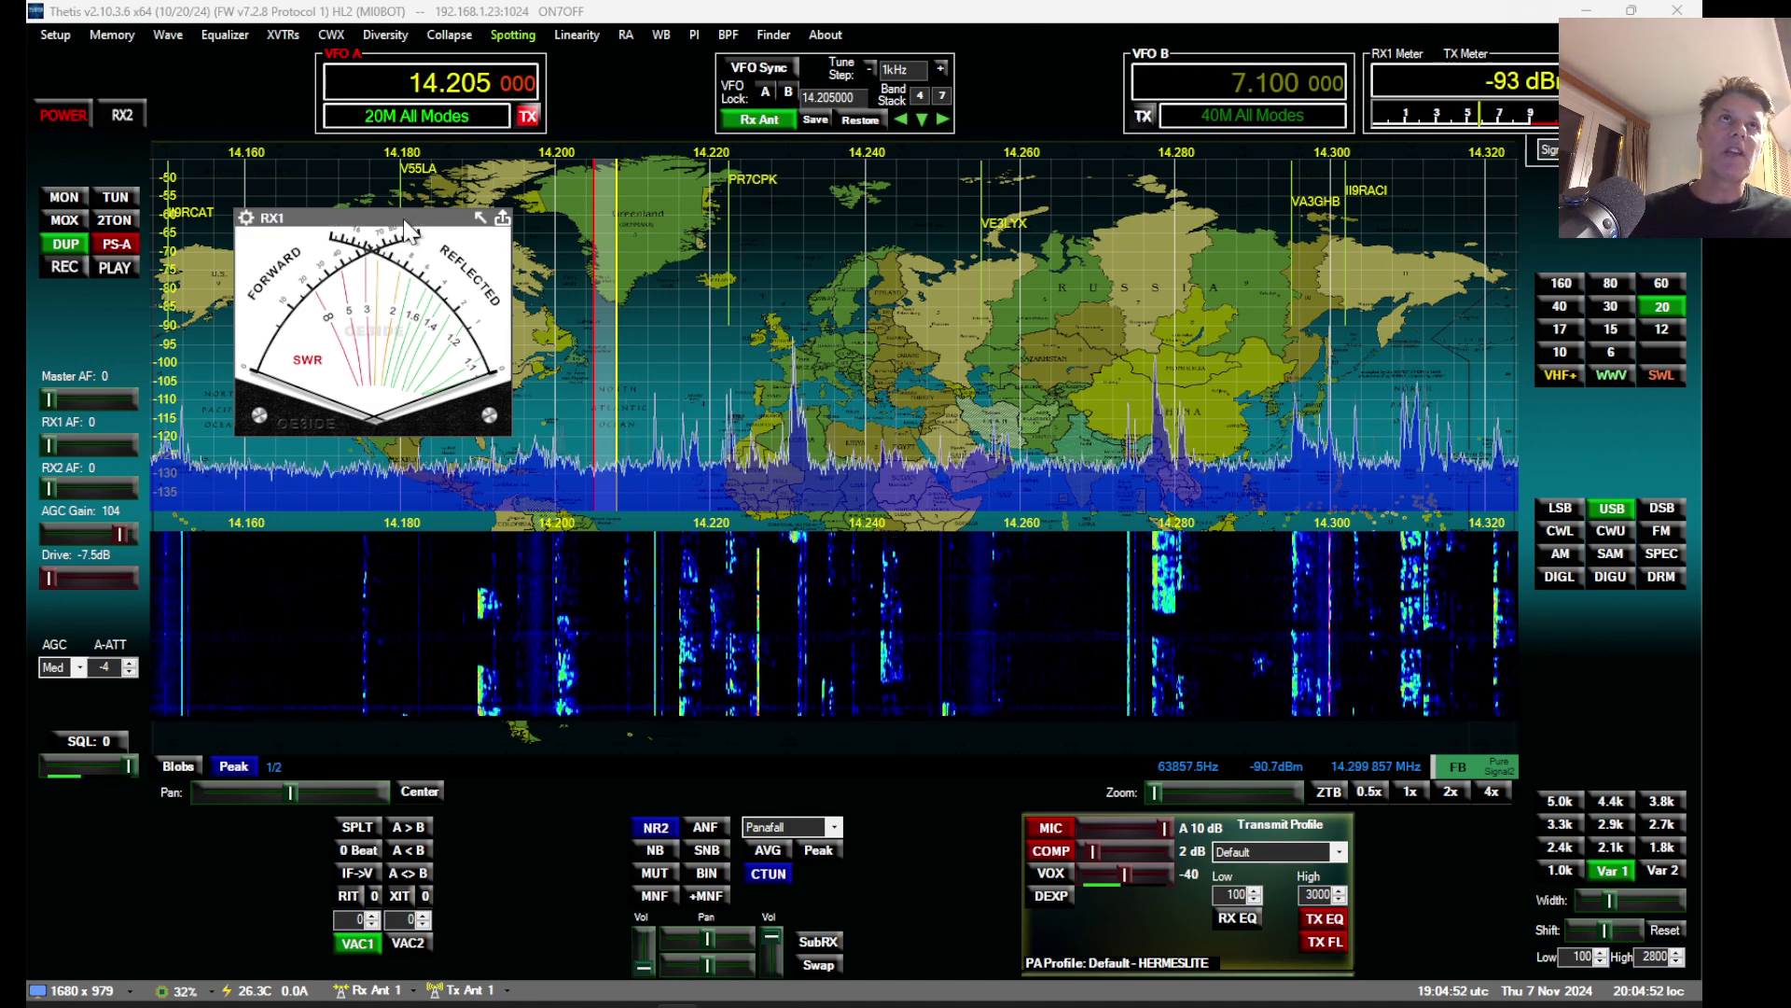
drag(405, 224, 620, 494)
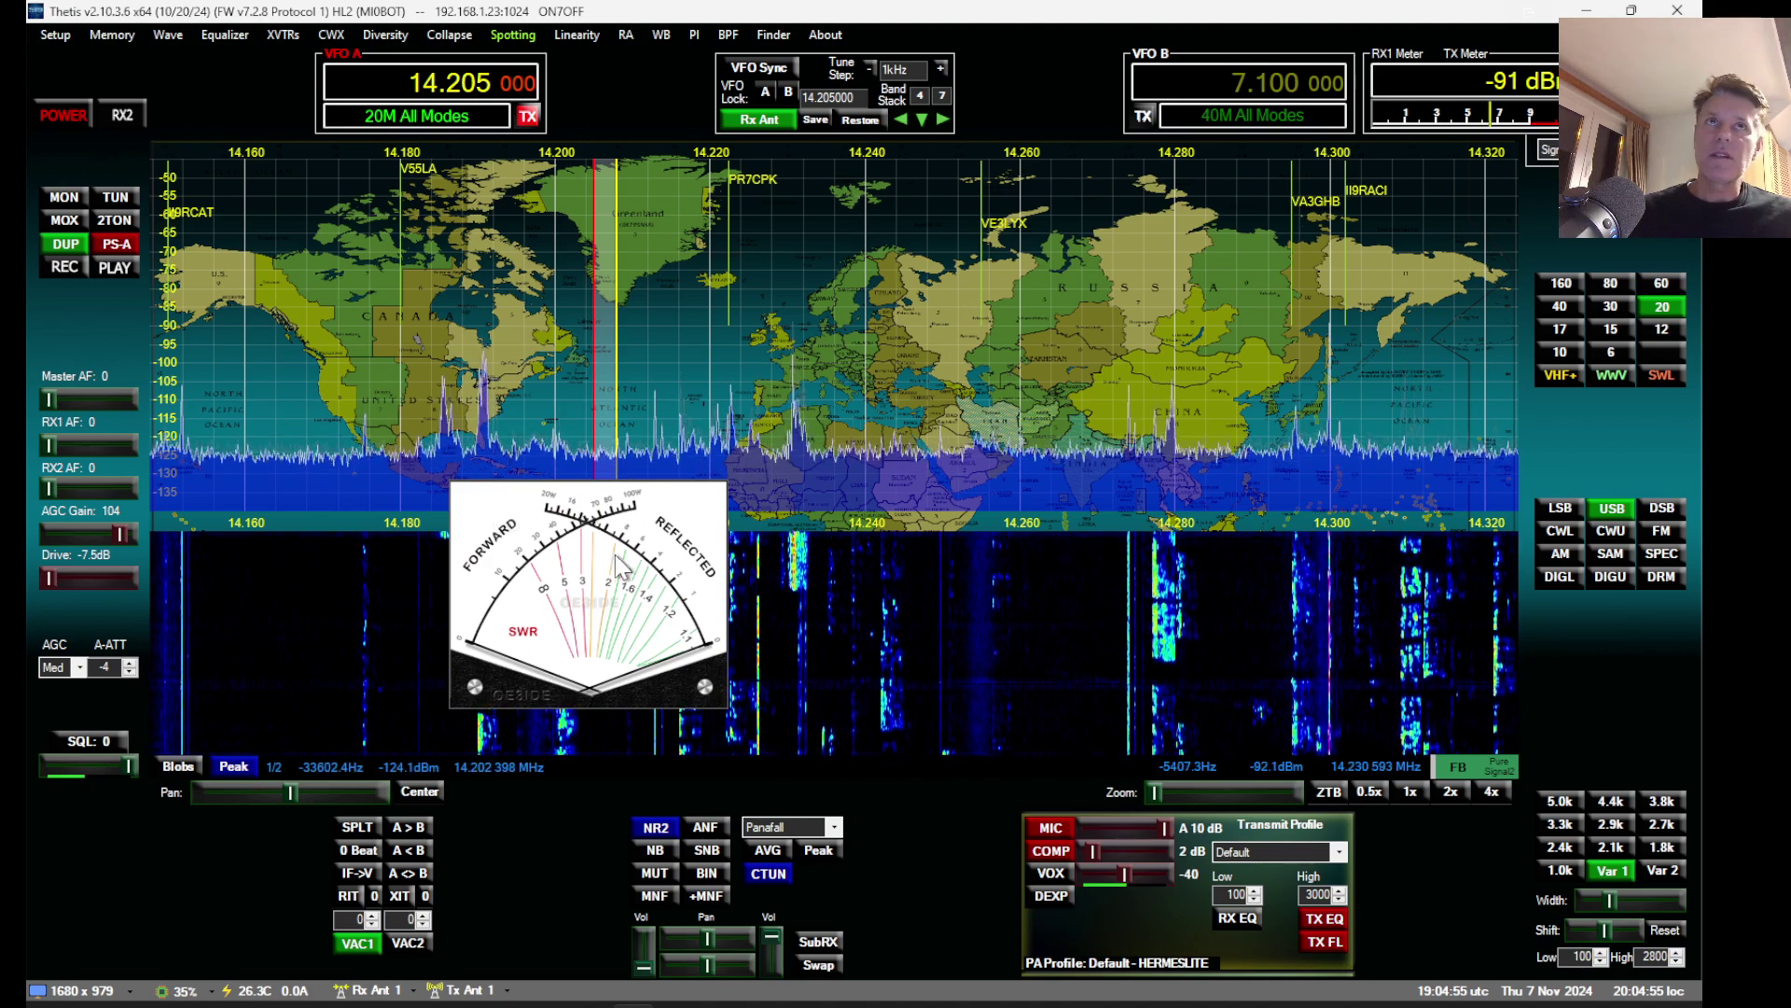
mouse_move(605, 504)
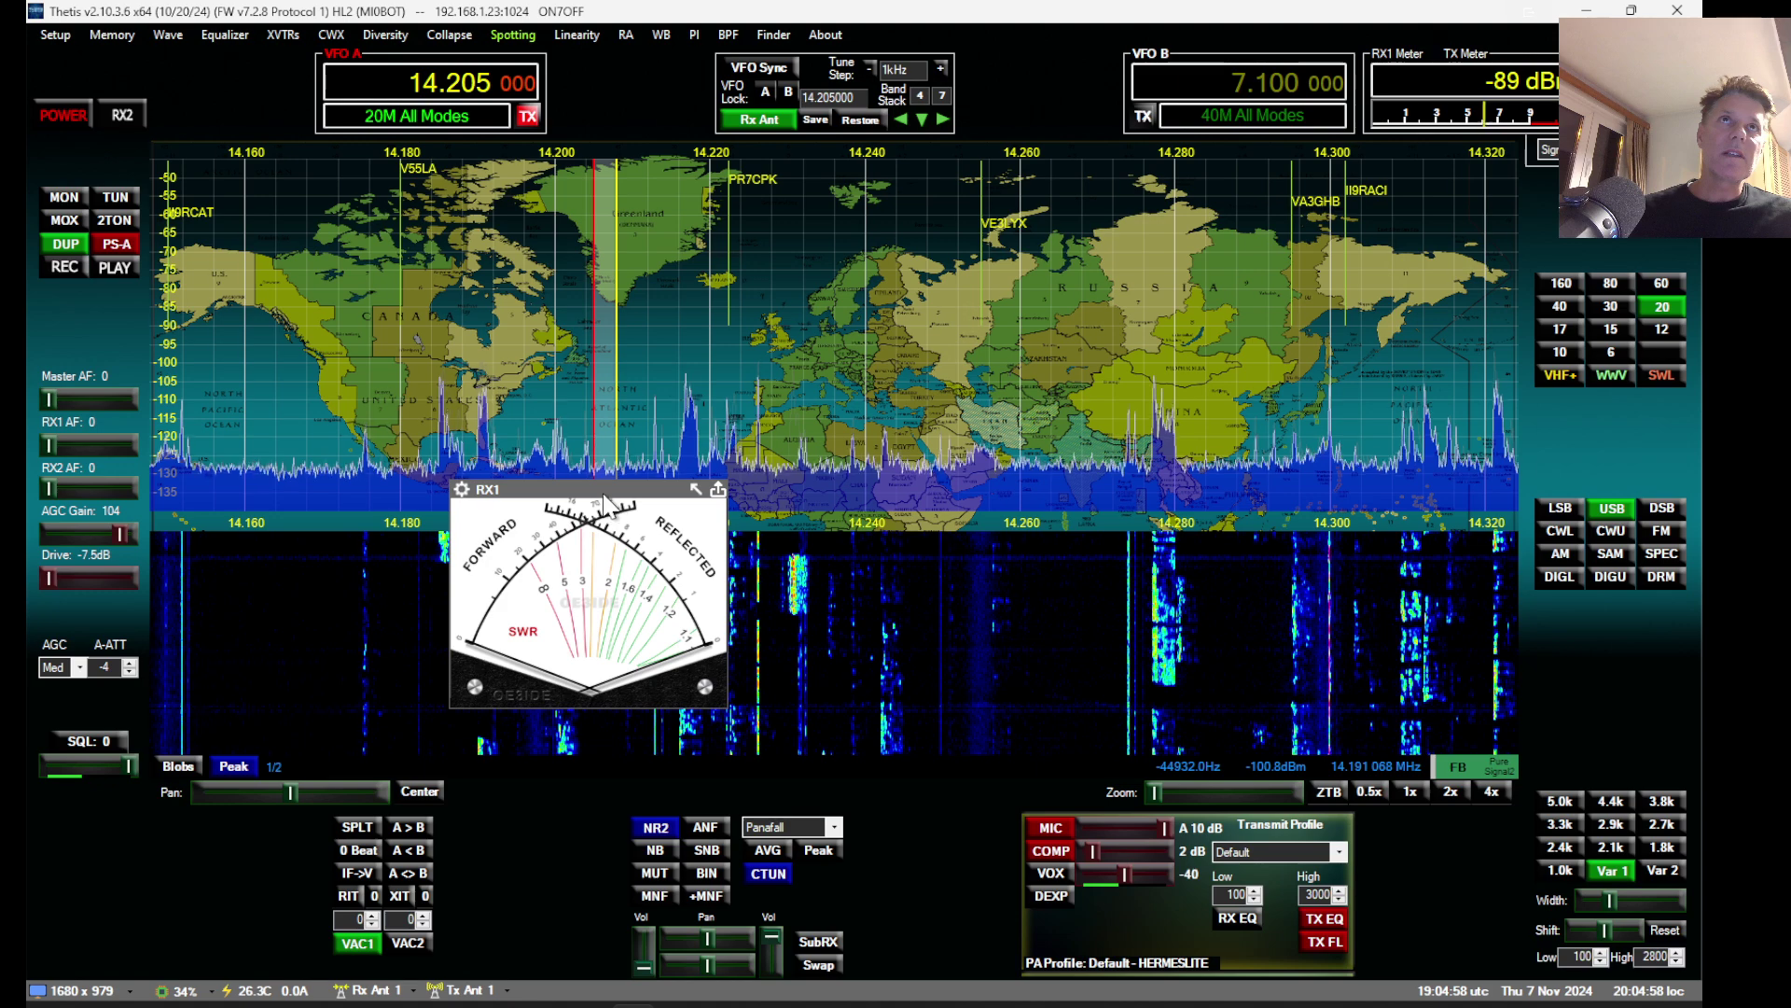
drag(604, 494, 485, 364)
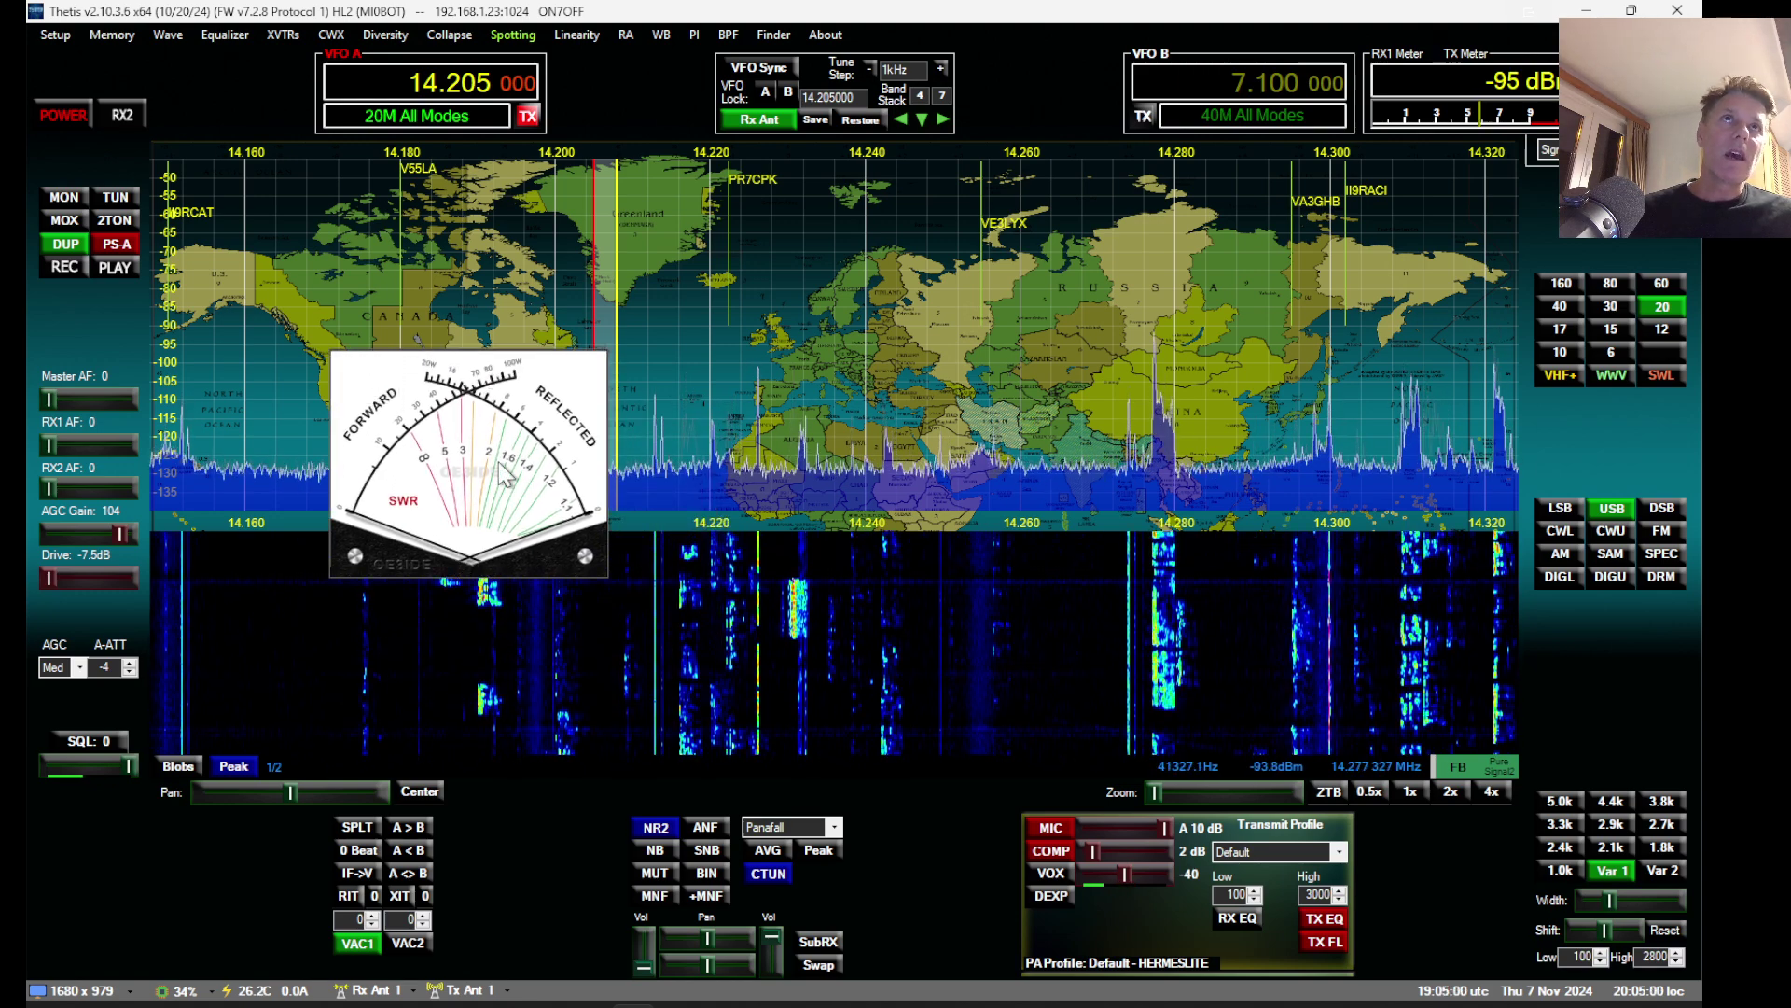
mouse_move(355, 369)
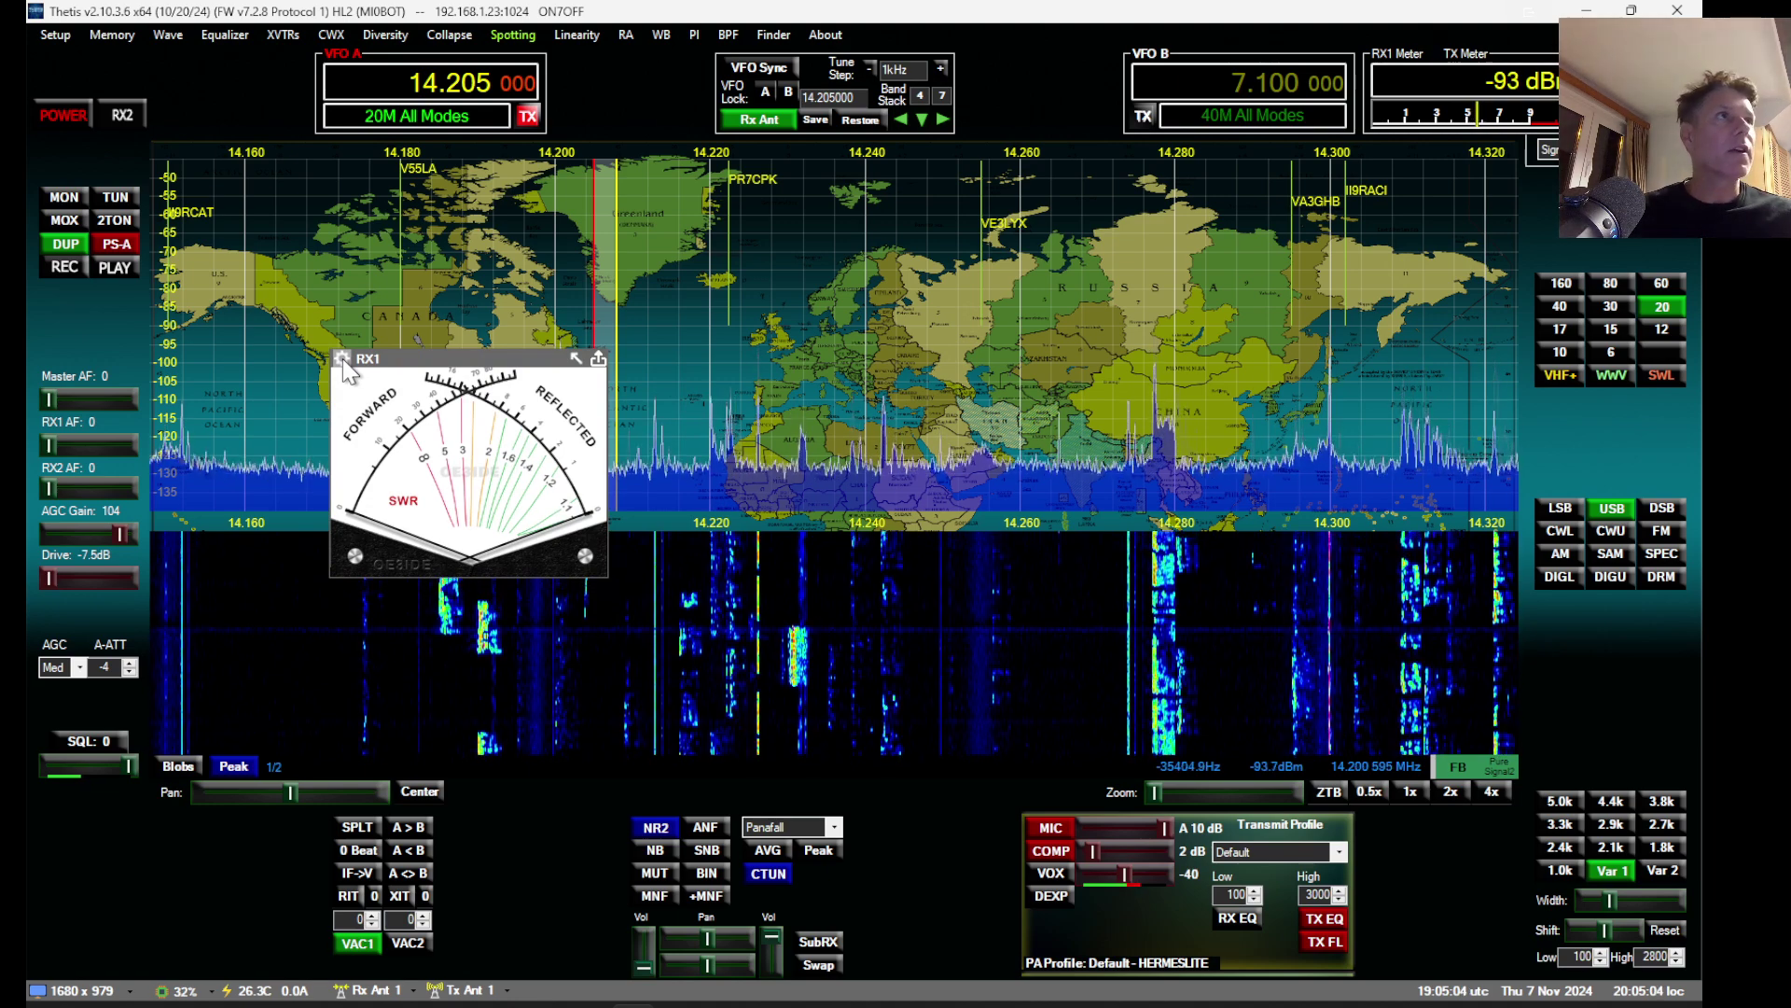
Step: Open the SWR meter container's settings and turn off Border for Container 1 TRX1
click(343, 358)
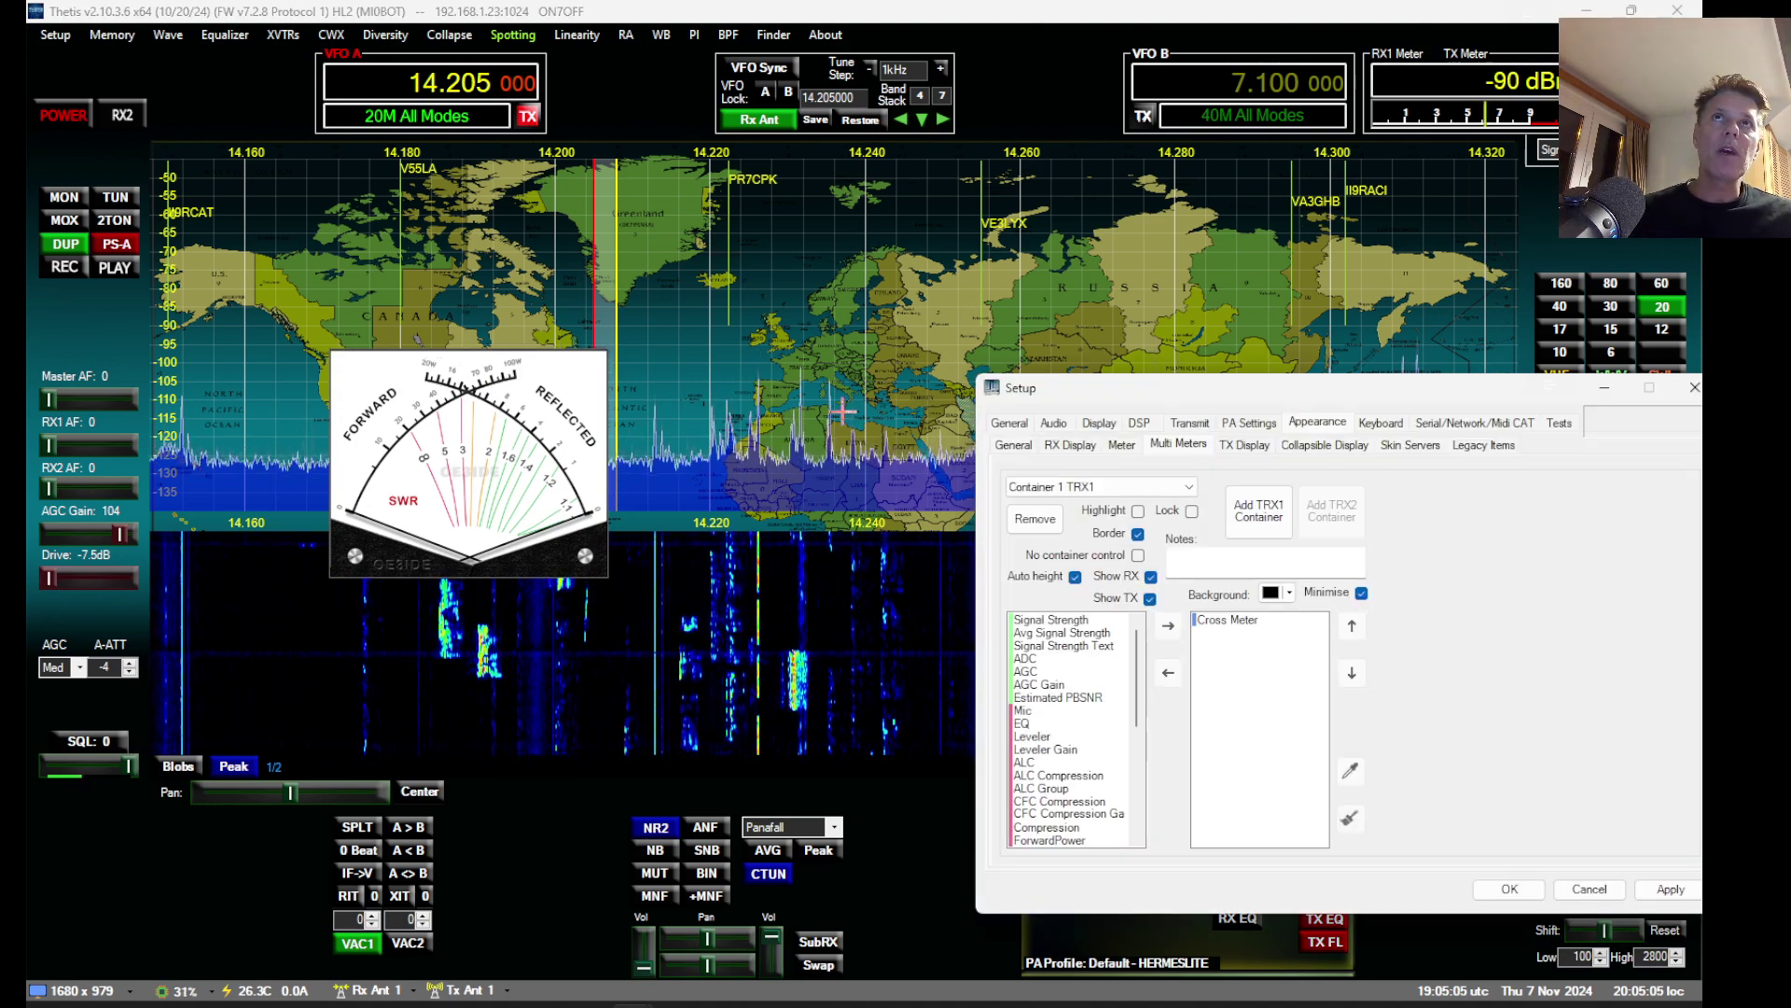
drag(1193, 393, 966, 348)
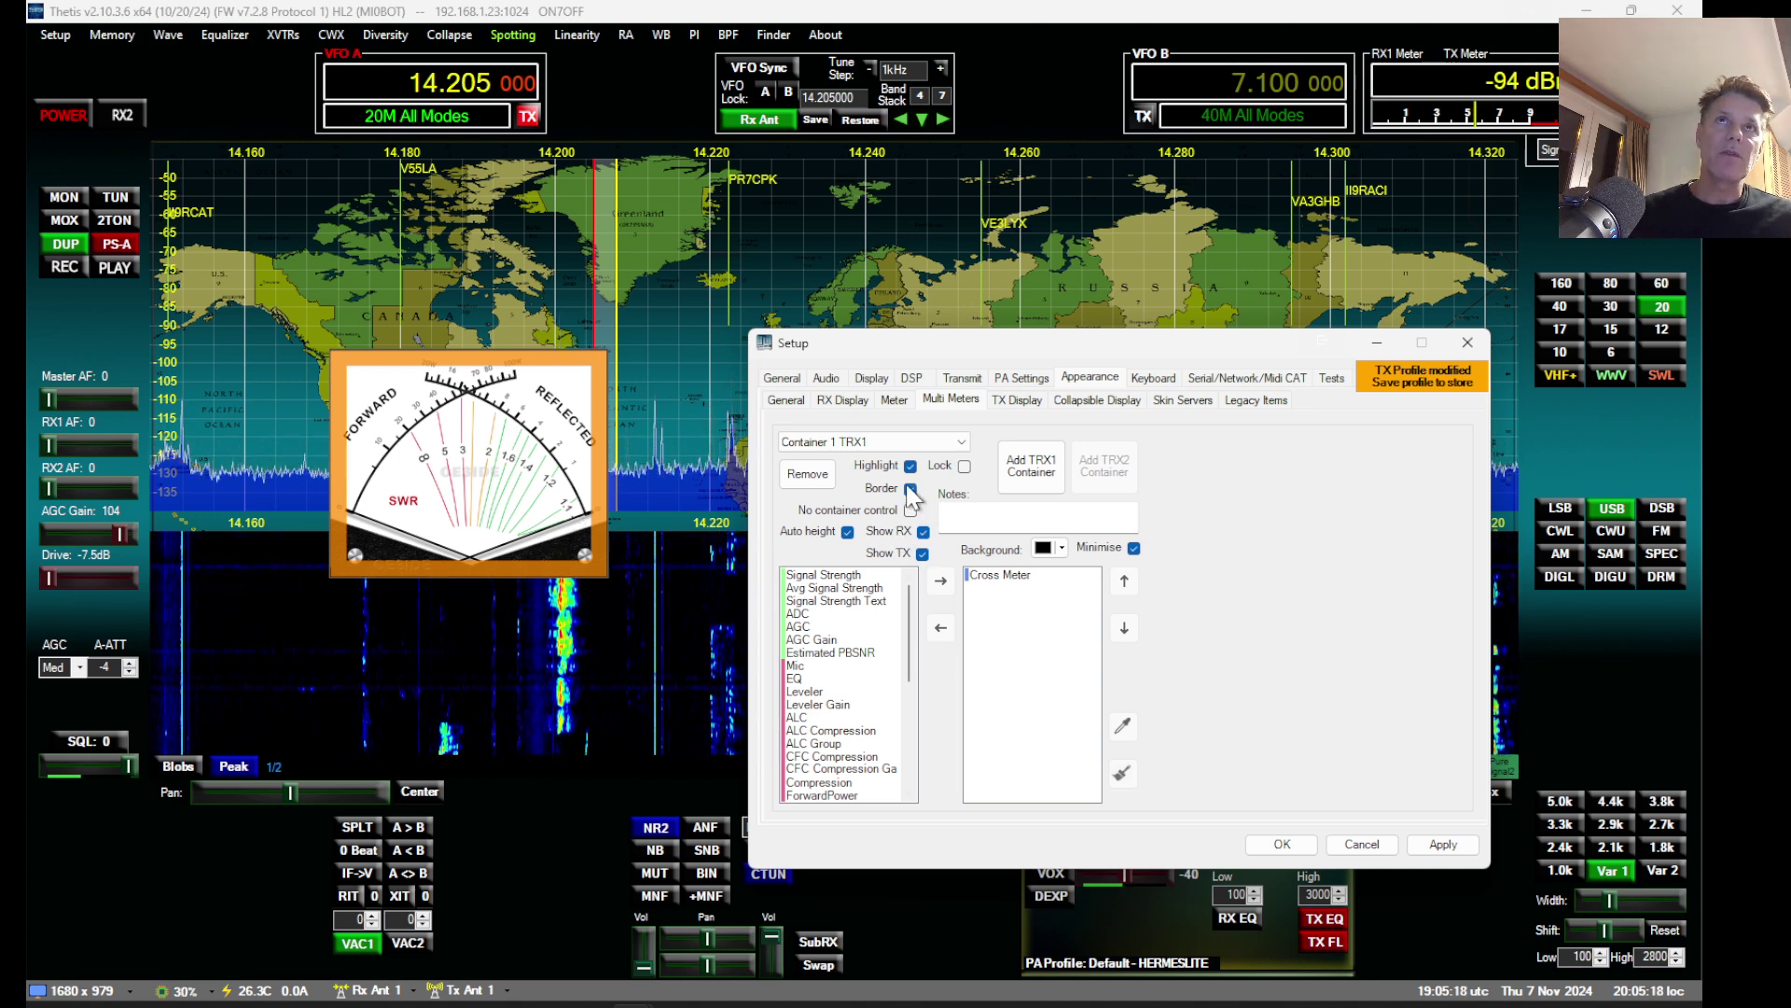
click(912, 490)
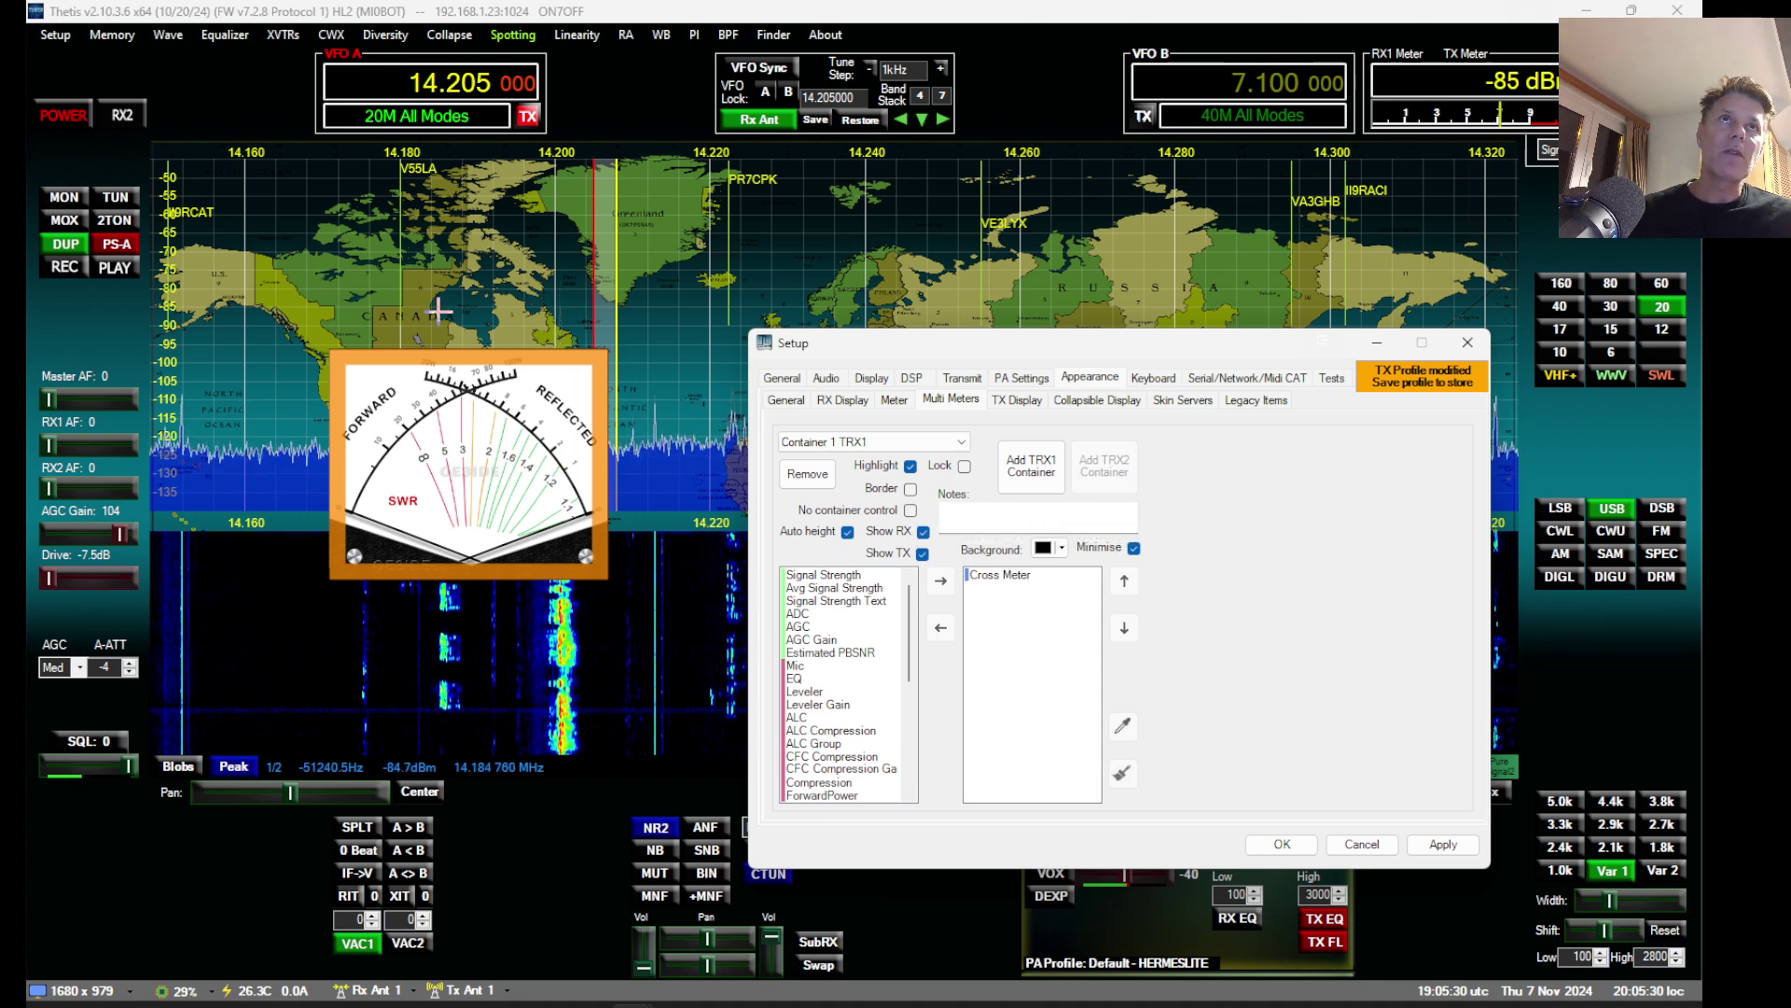
mouse_move(454, 366)
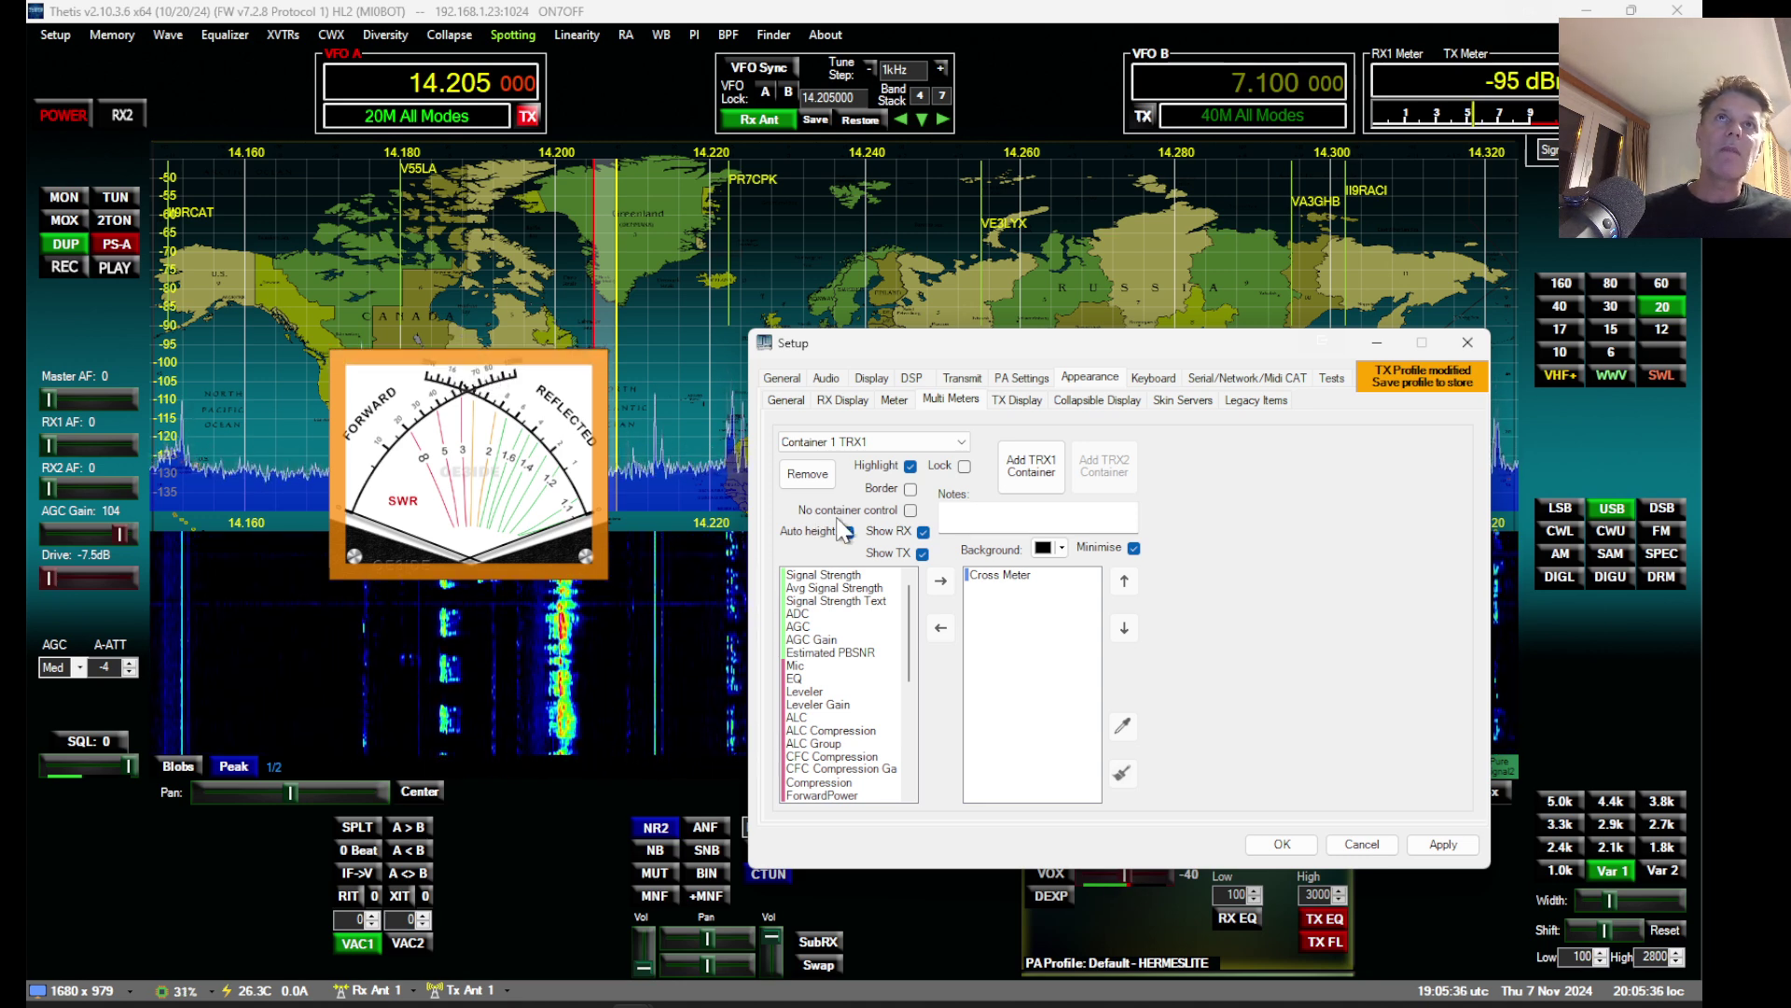
Step: Turn on No container control for Container 1 TRX1 and close Setup with OK
click(911, 511)
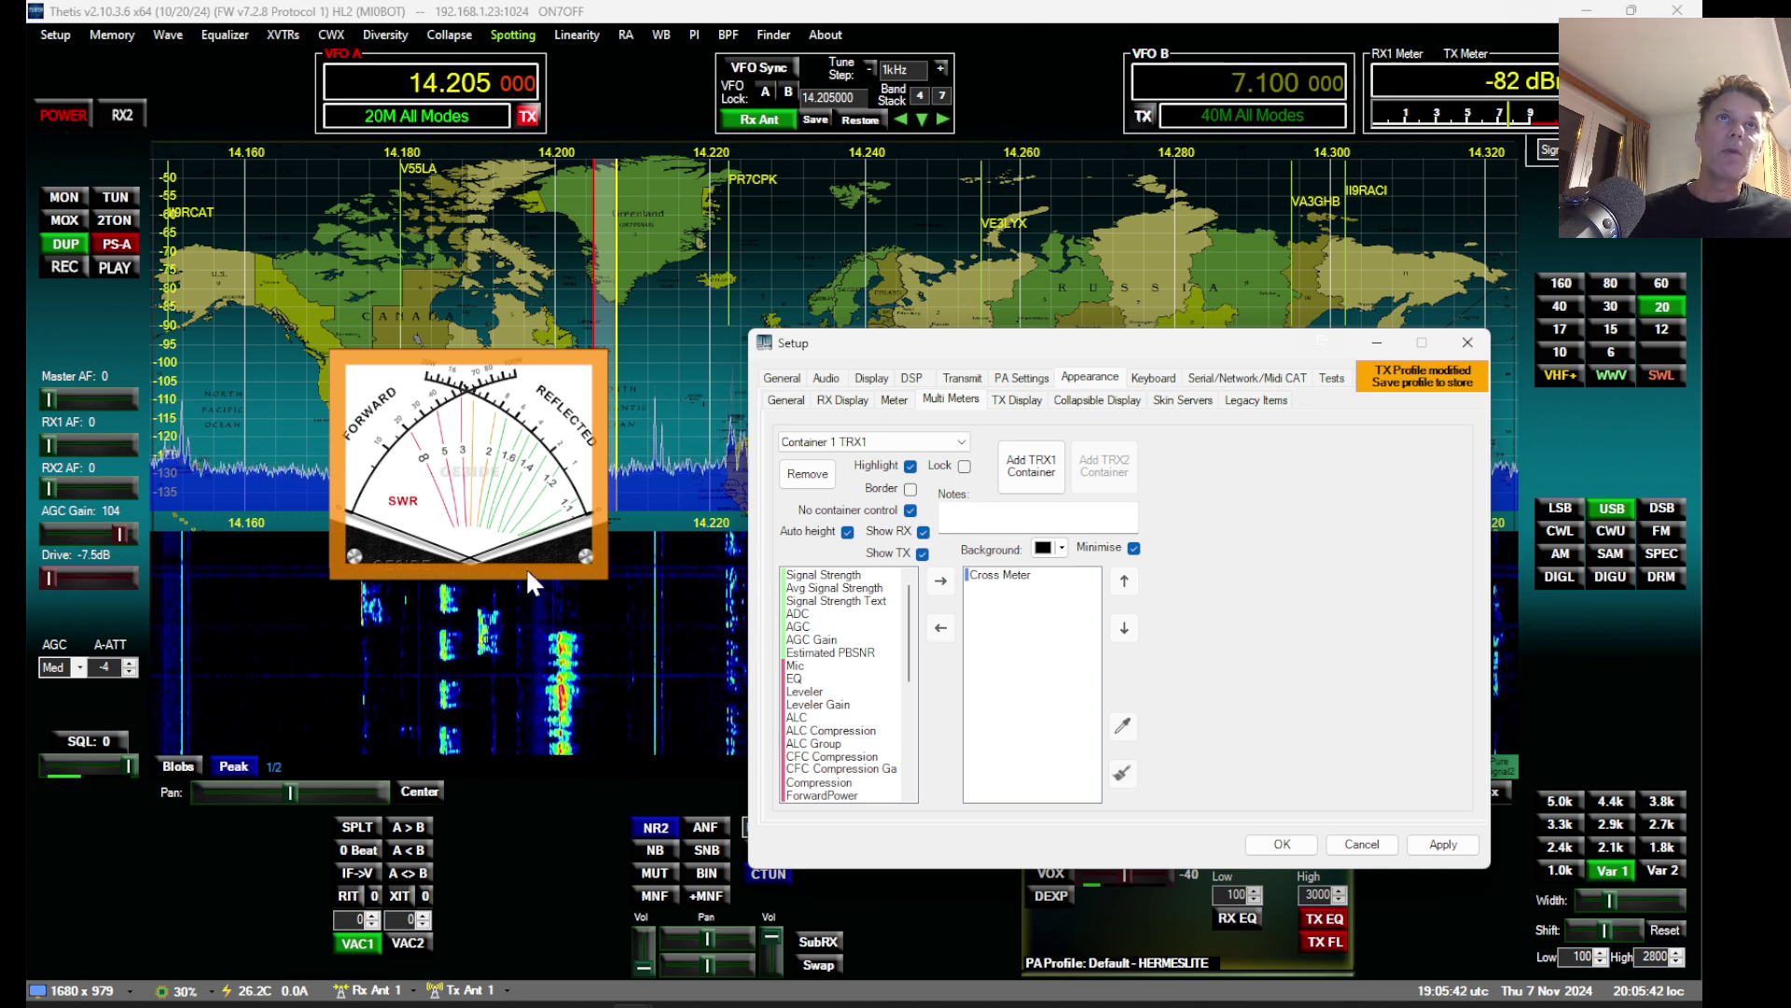
click(1285, 845)
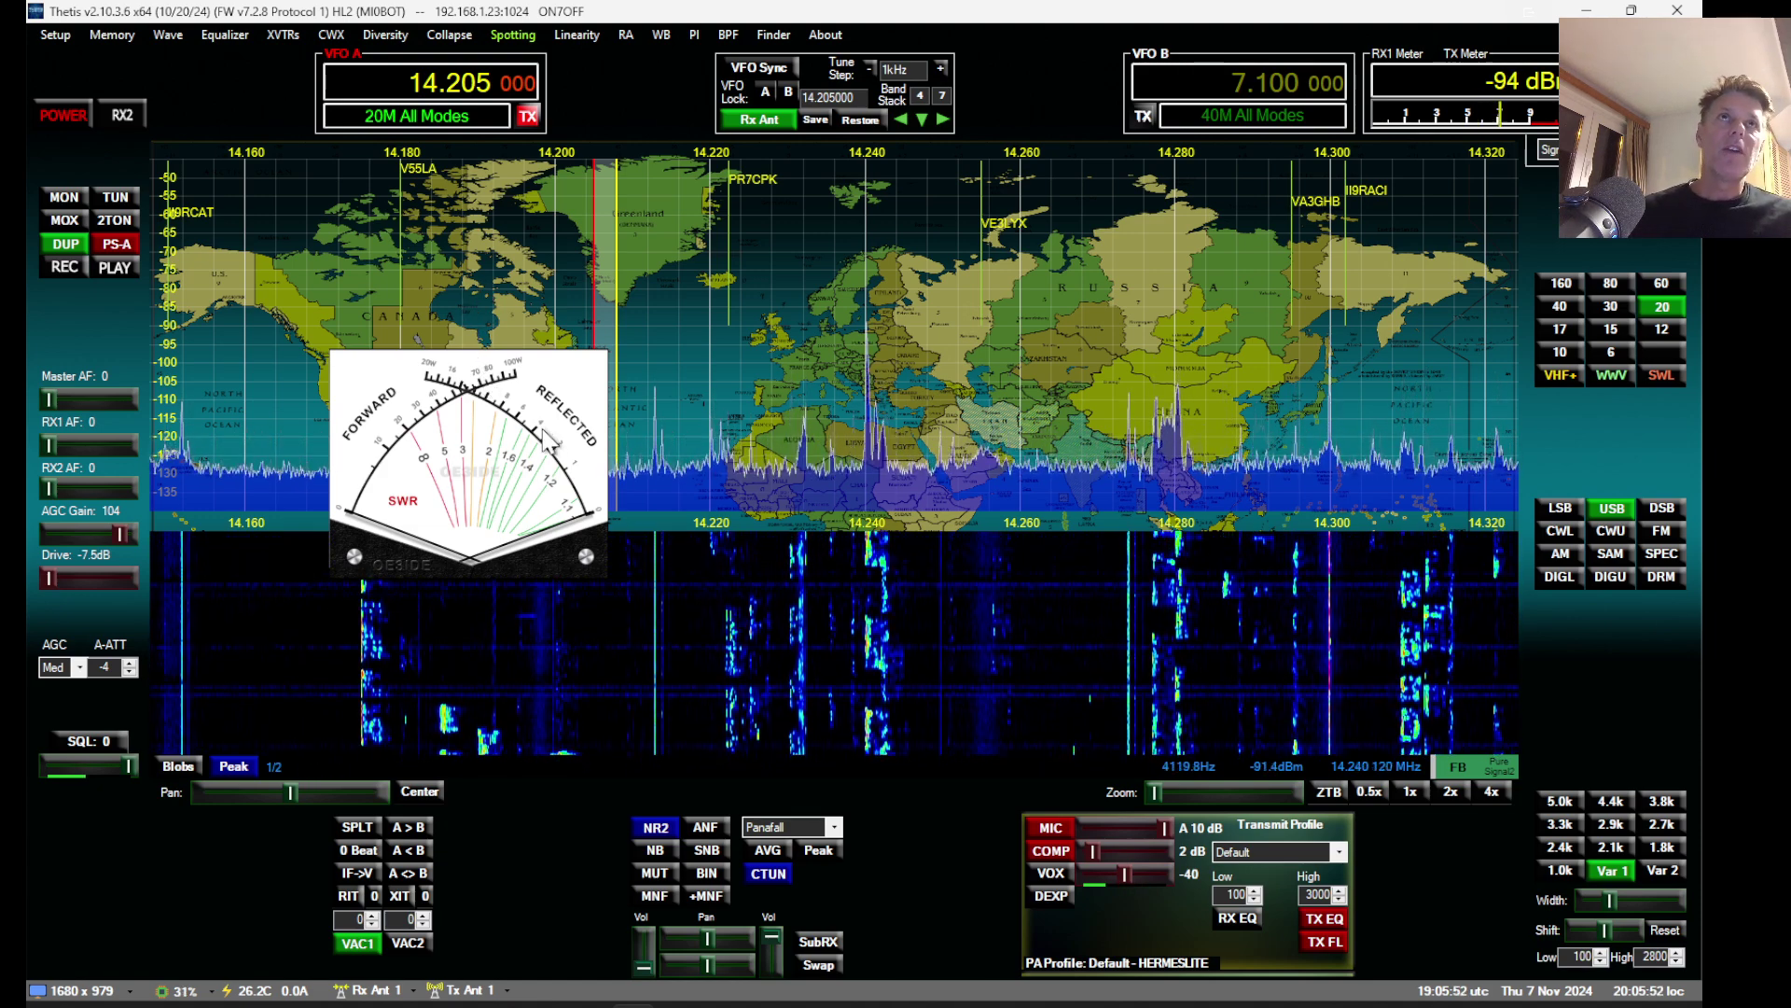
click(70, 35)
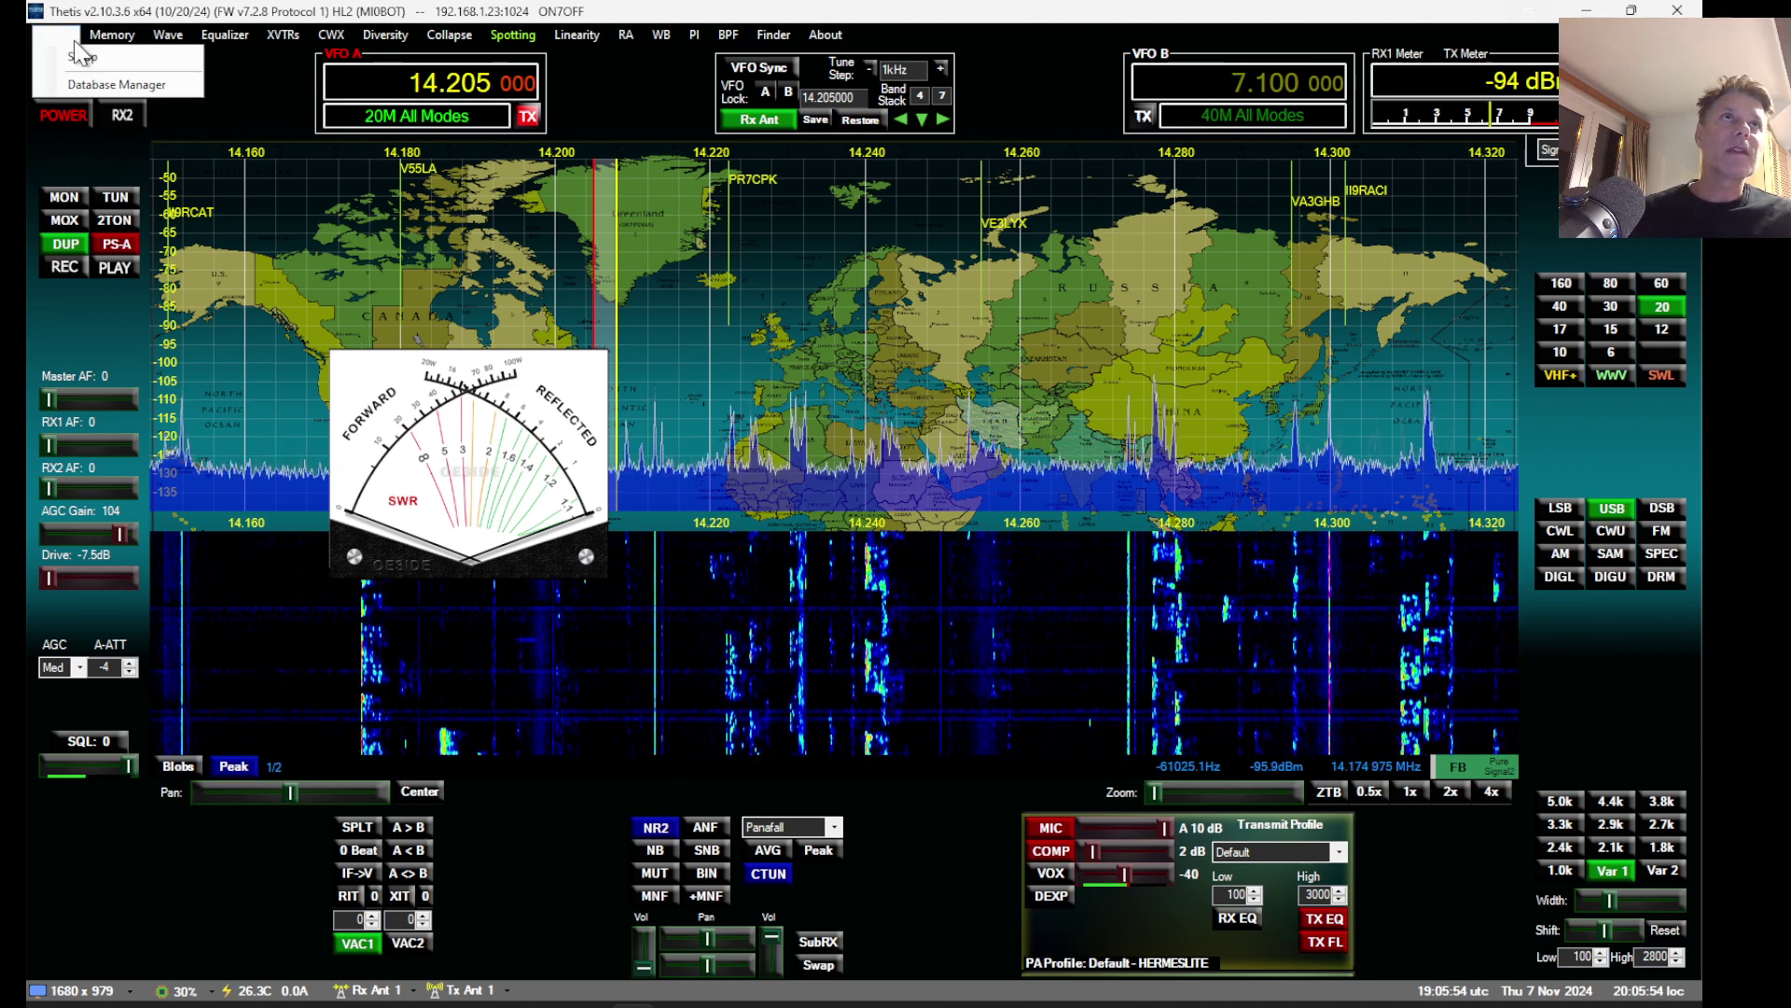
click(74, 56)
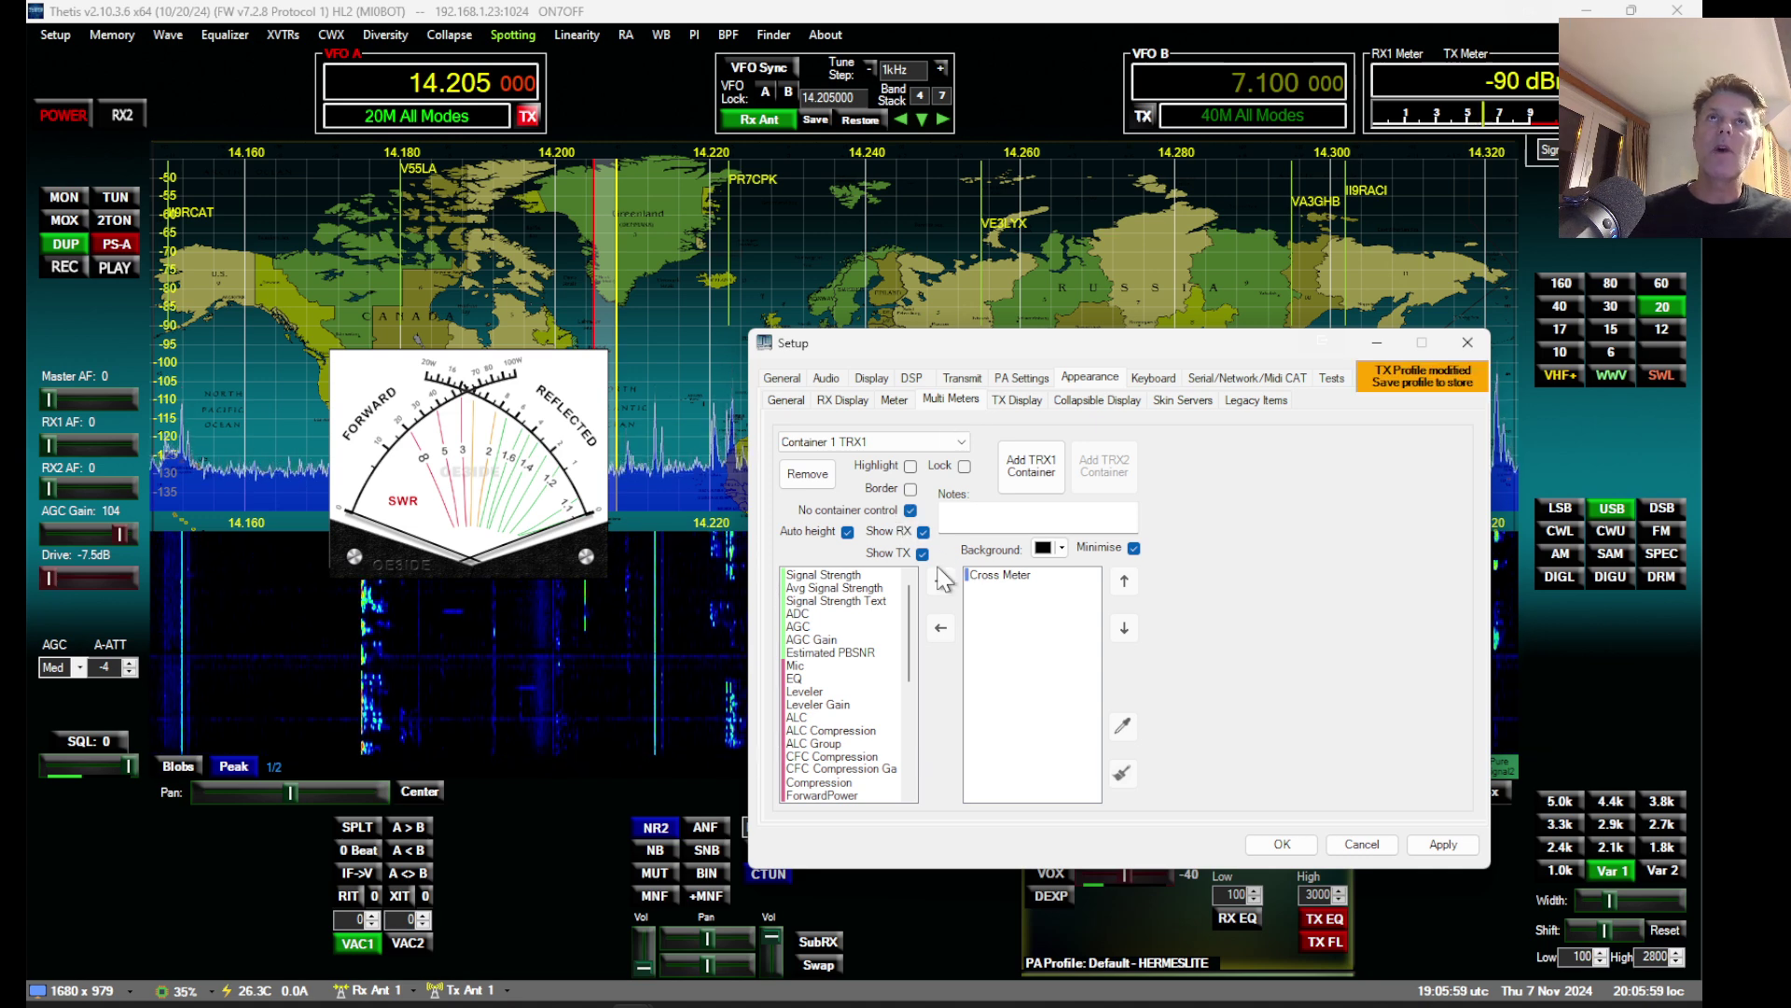
click(1282, 844)
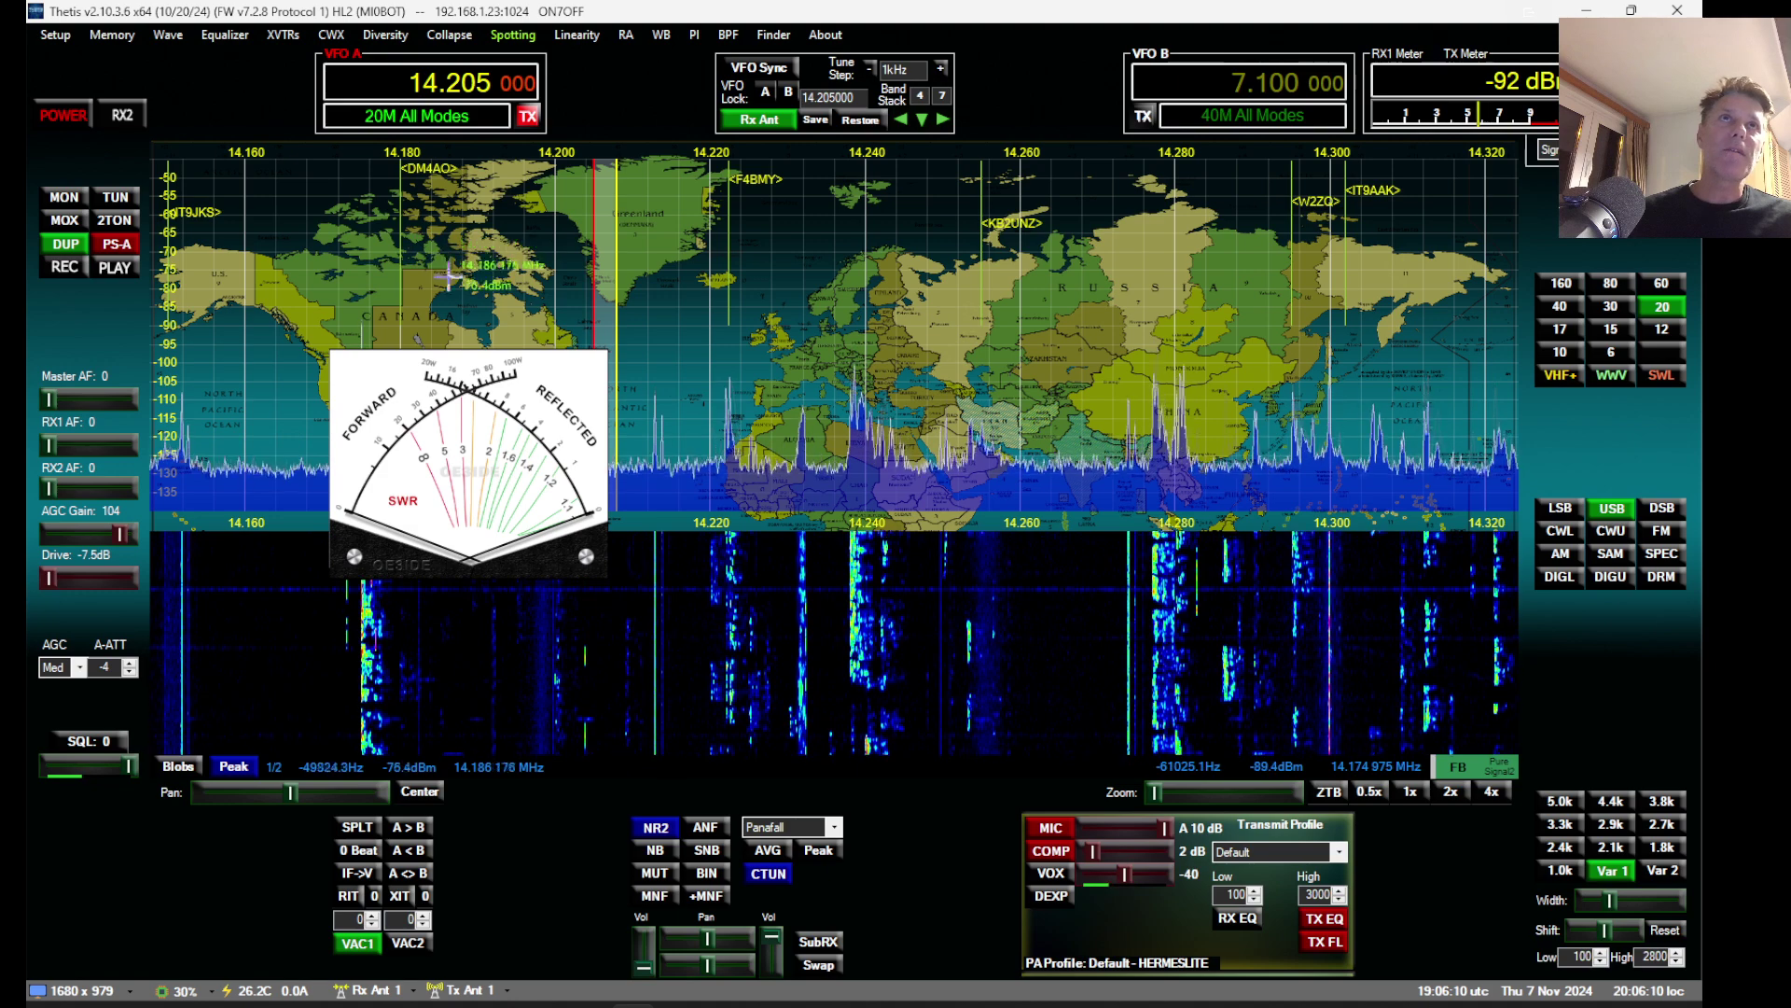
Step: Shrink the SWR meter from its corner and move it up and right over the spectrum
mouse_move(463, 366)
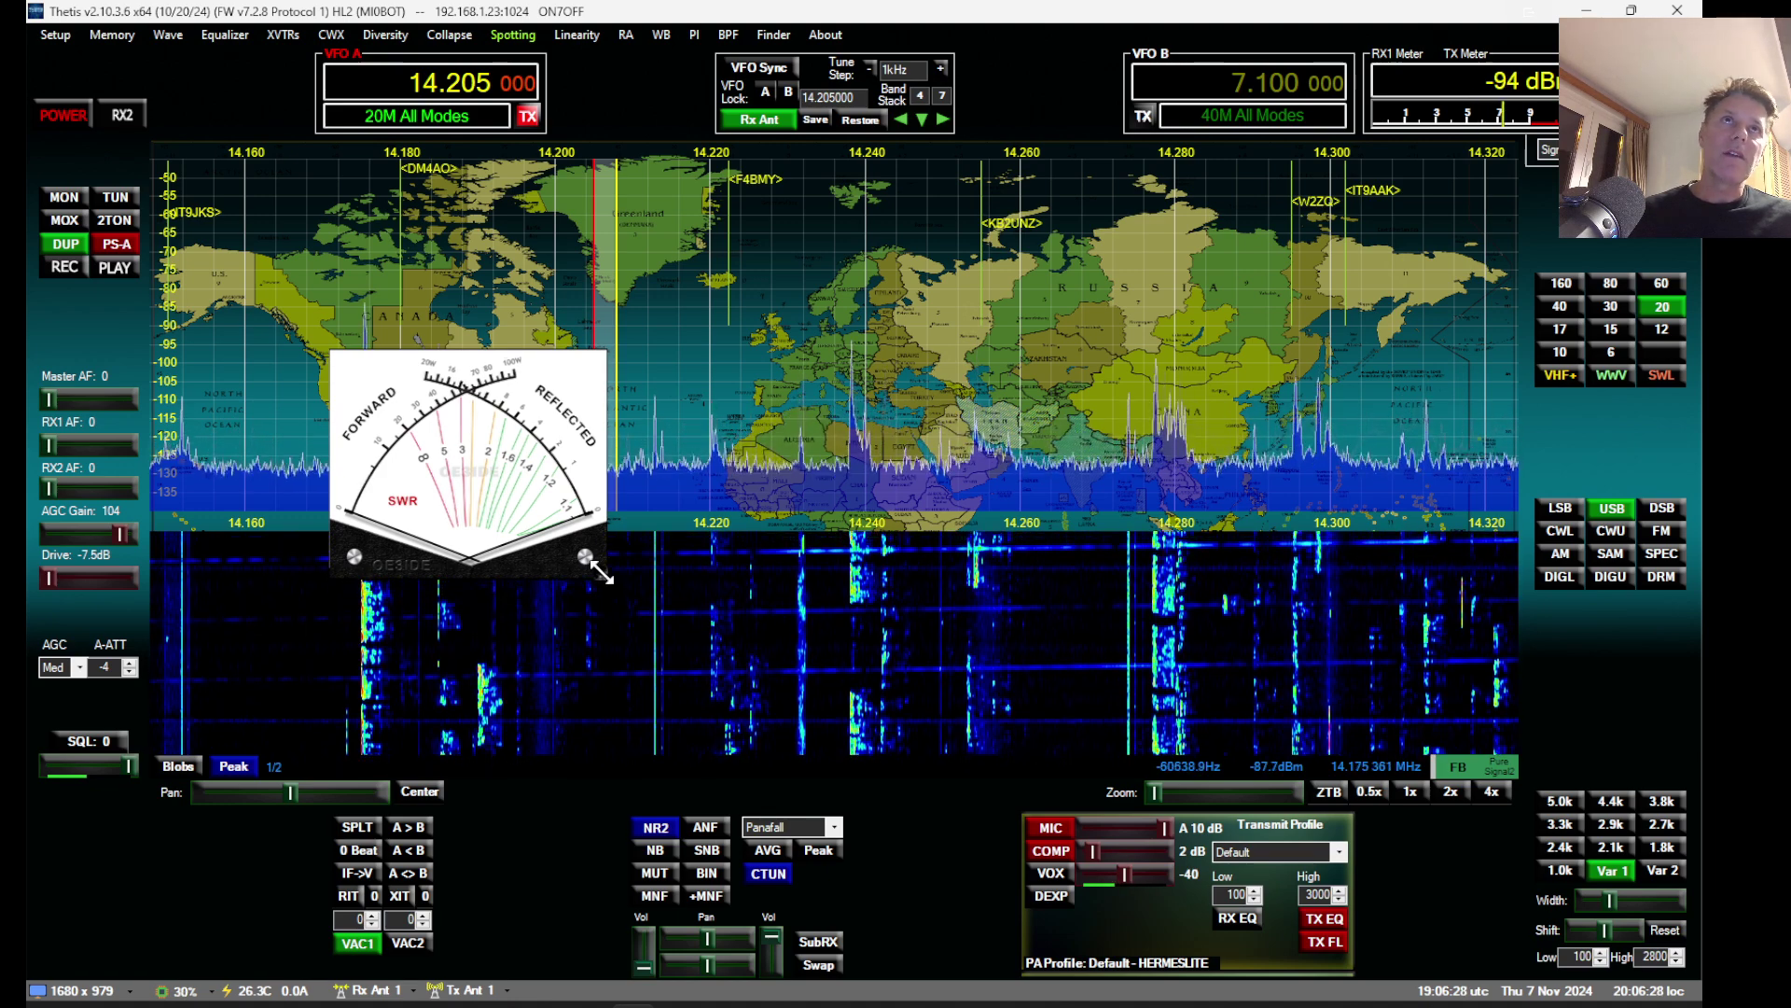
drag(602, 574, 564, 540)
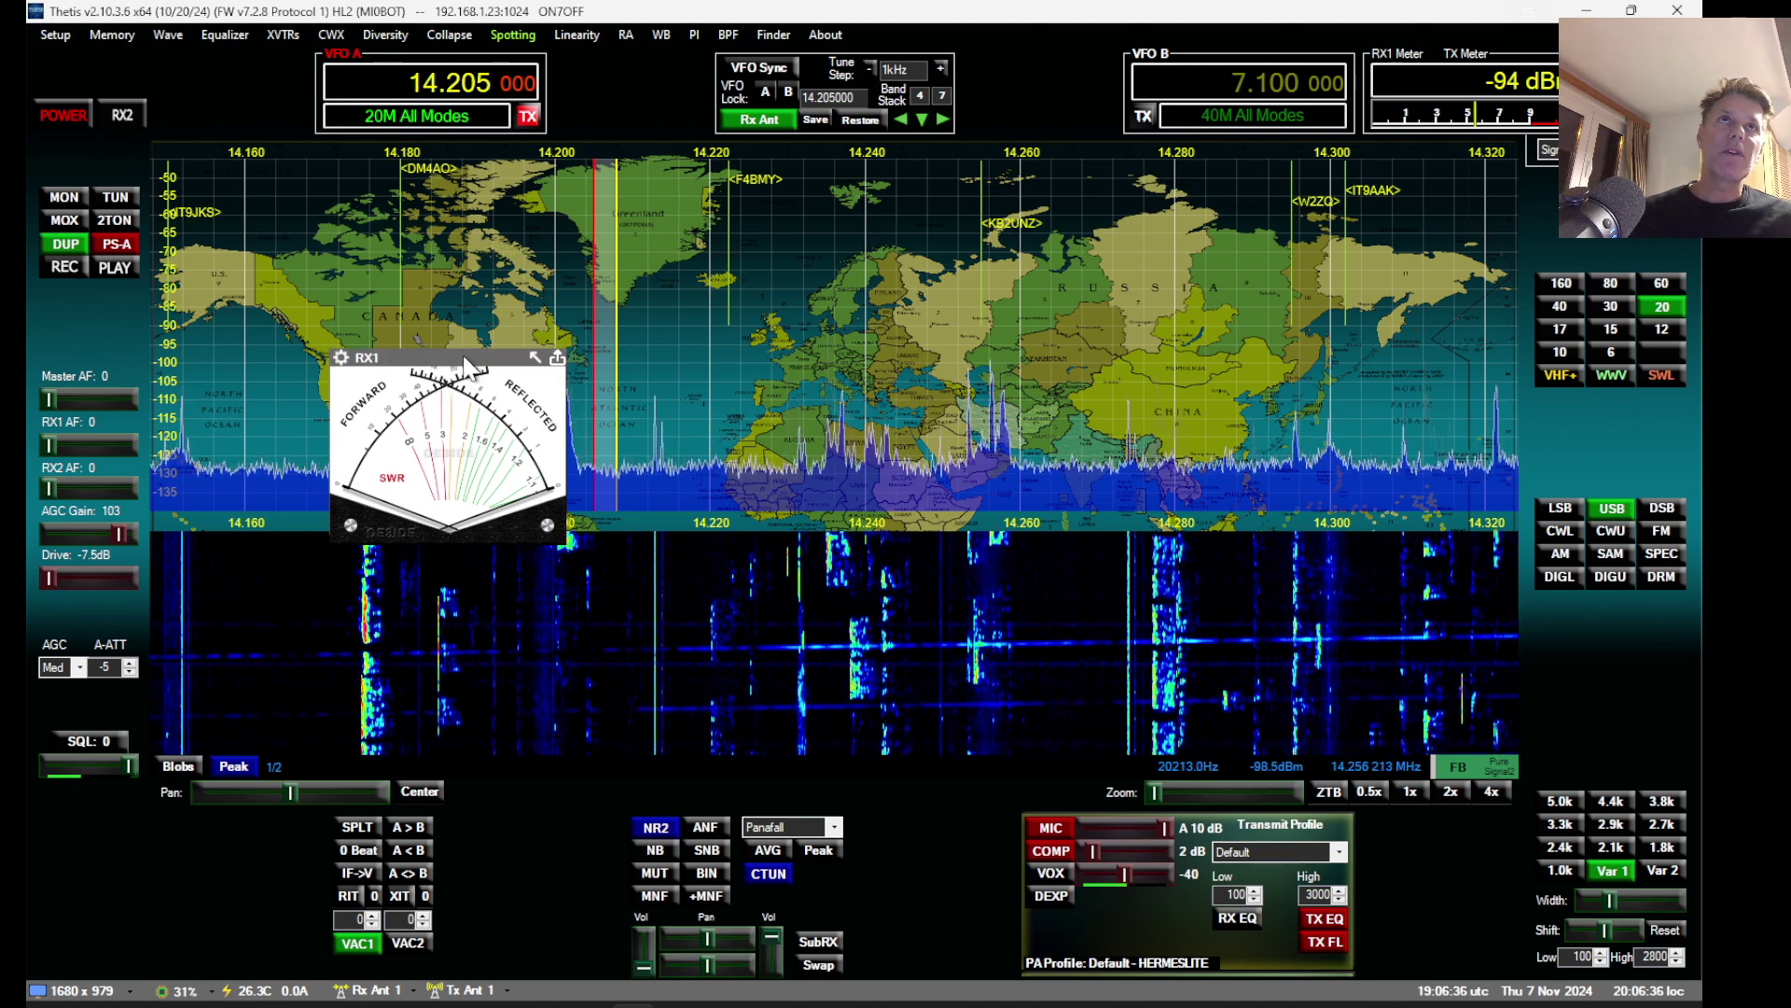
drag(464, 359, 532, 320)
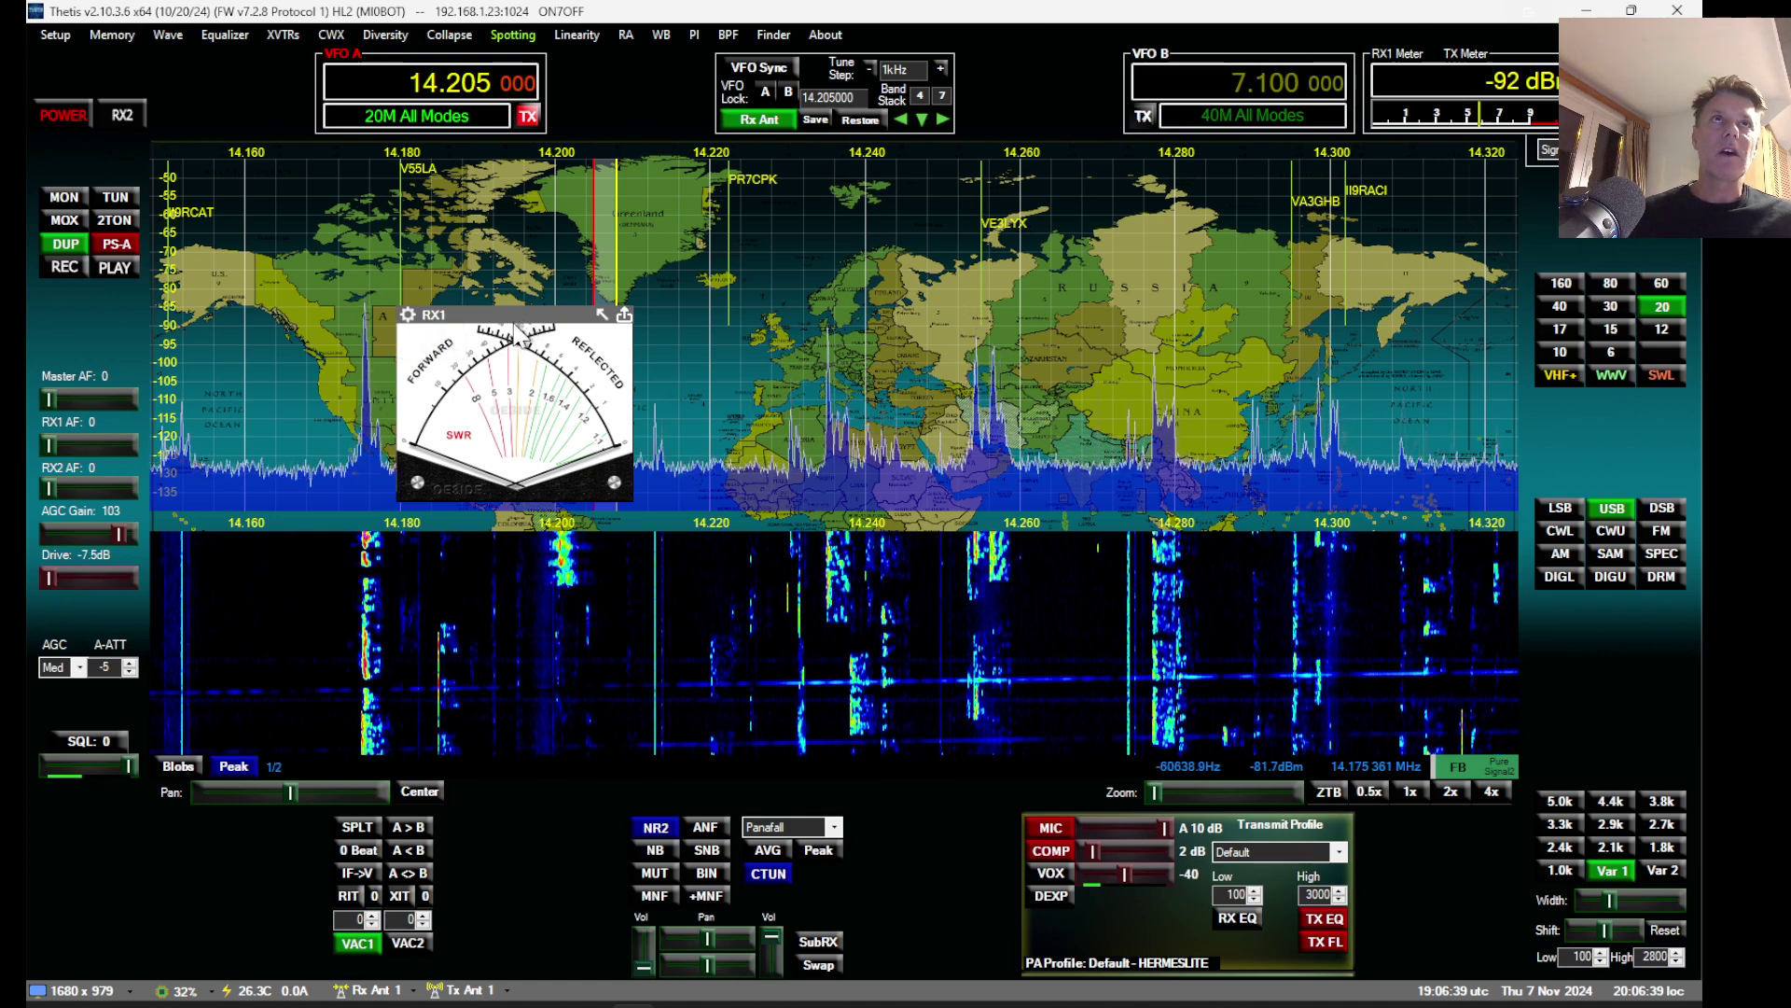
Step: Remove Container 1 TRX1 and its Cross Meter, then move the Setup window aside
click(409, 314)
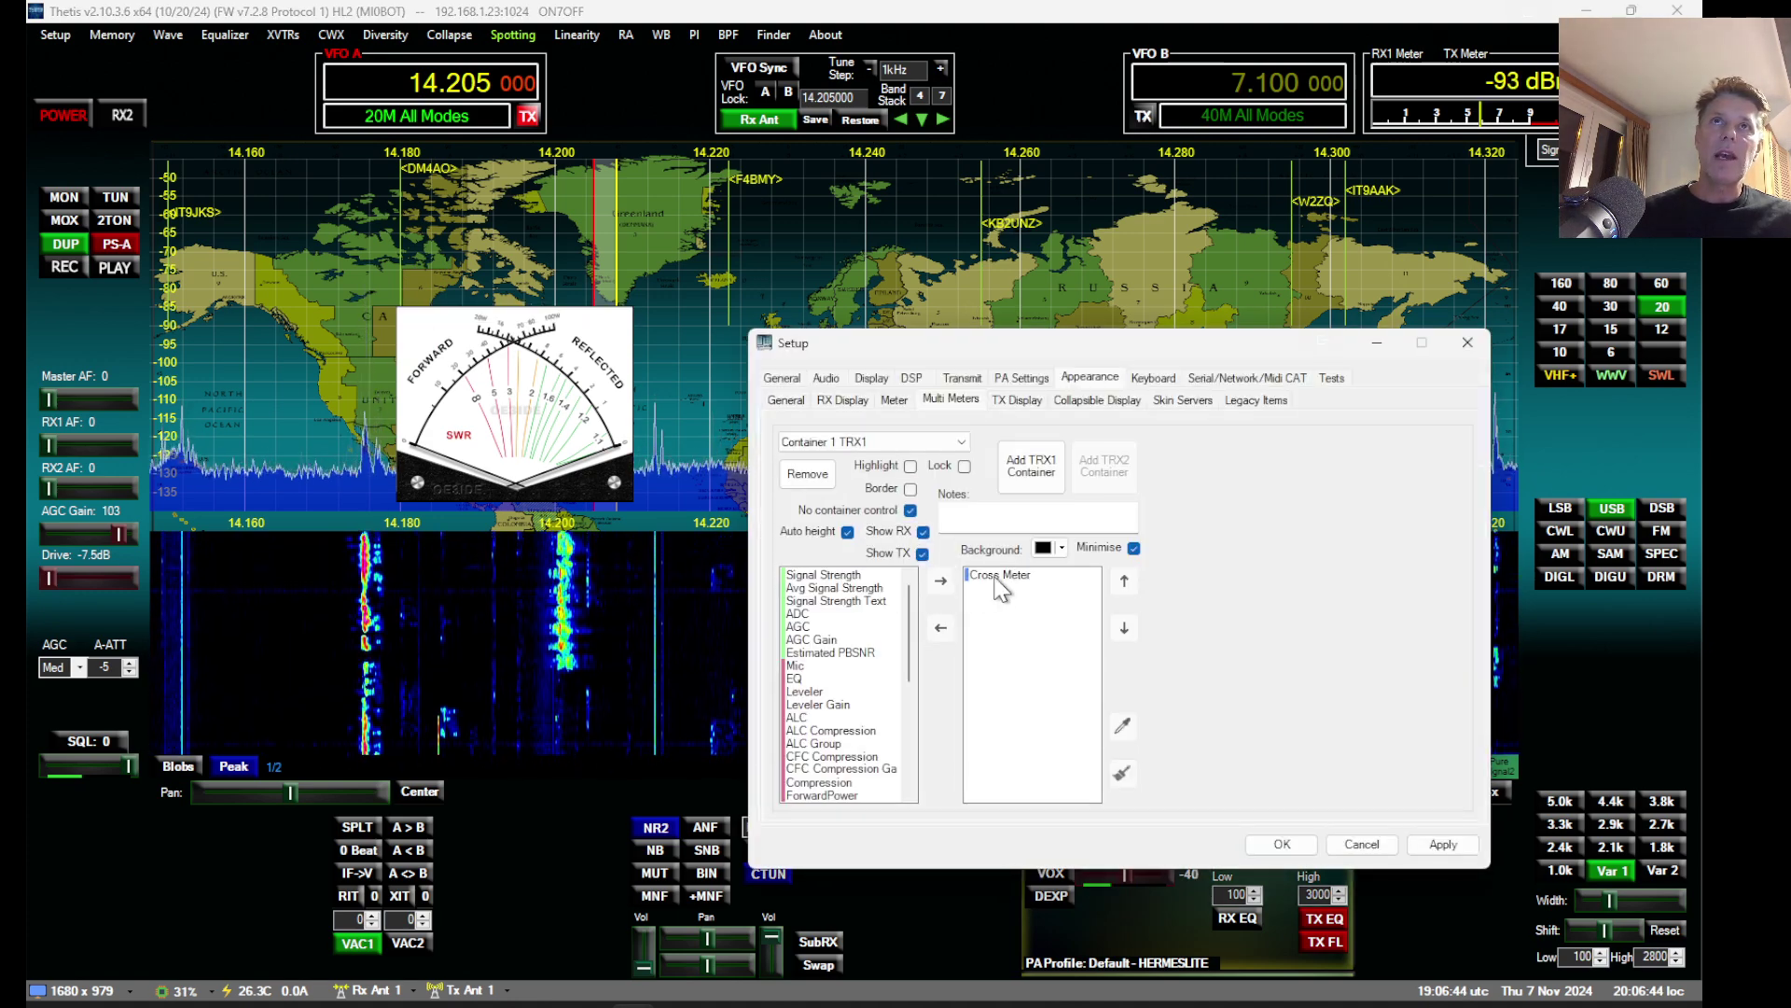
click(995, 576)
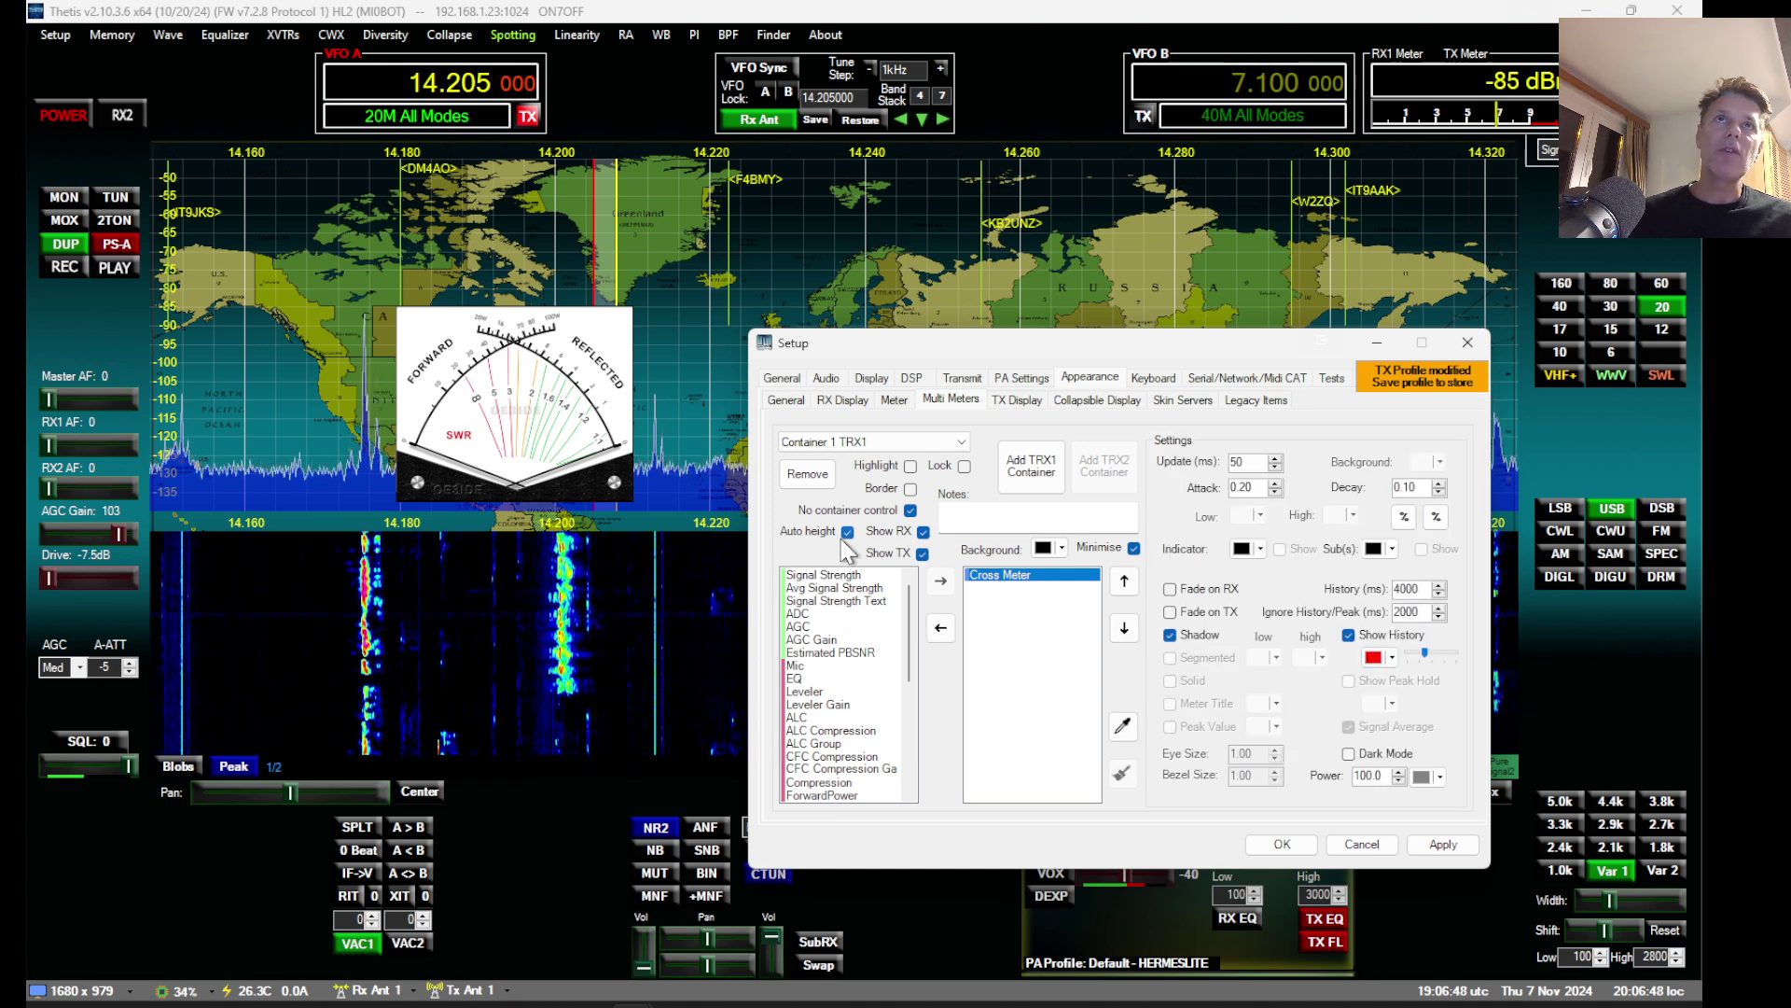
click(812, 473)
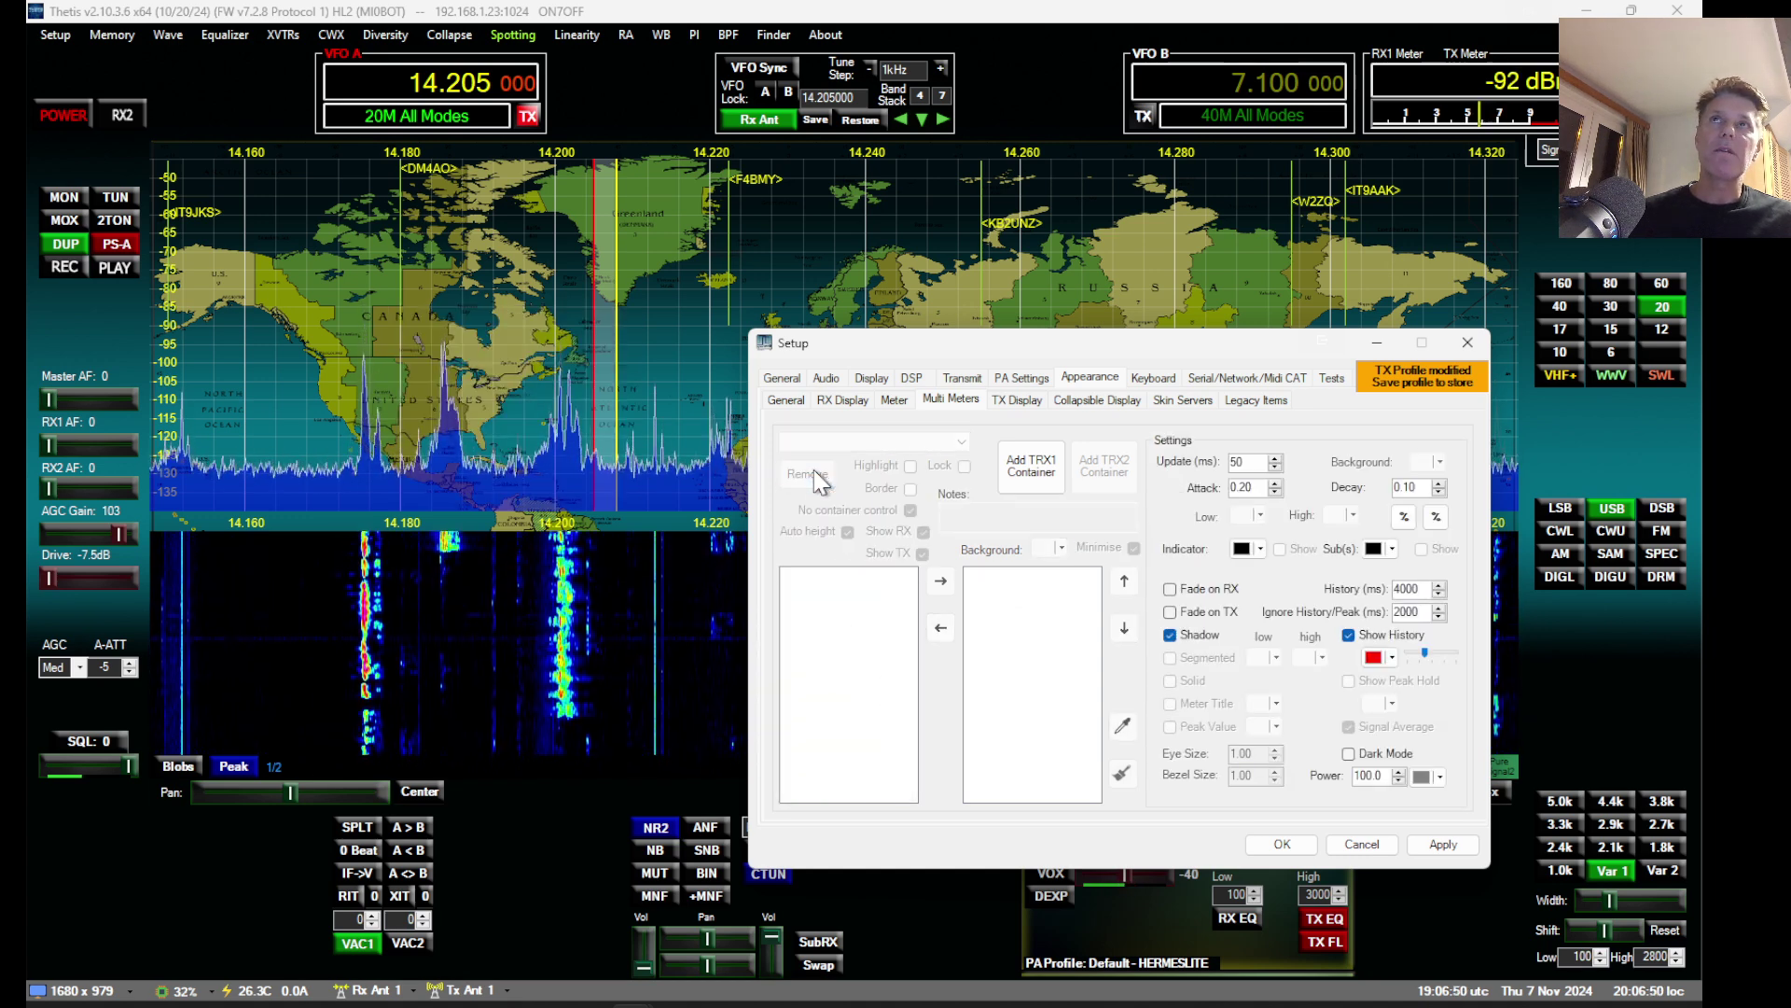
drag(1133, 333, 768, 339)
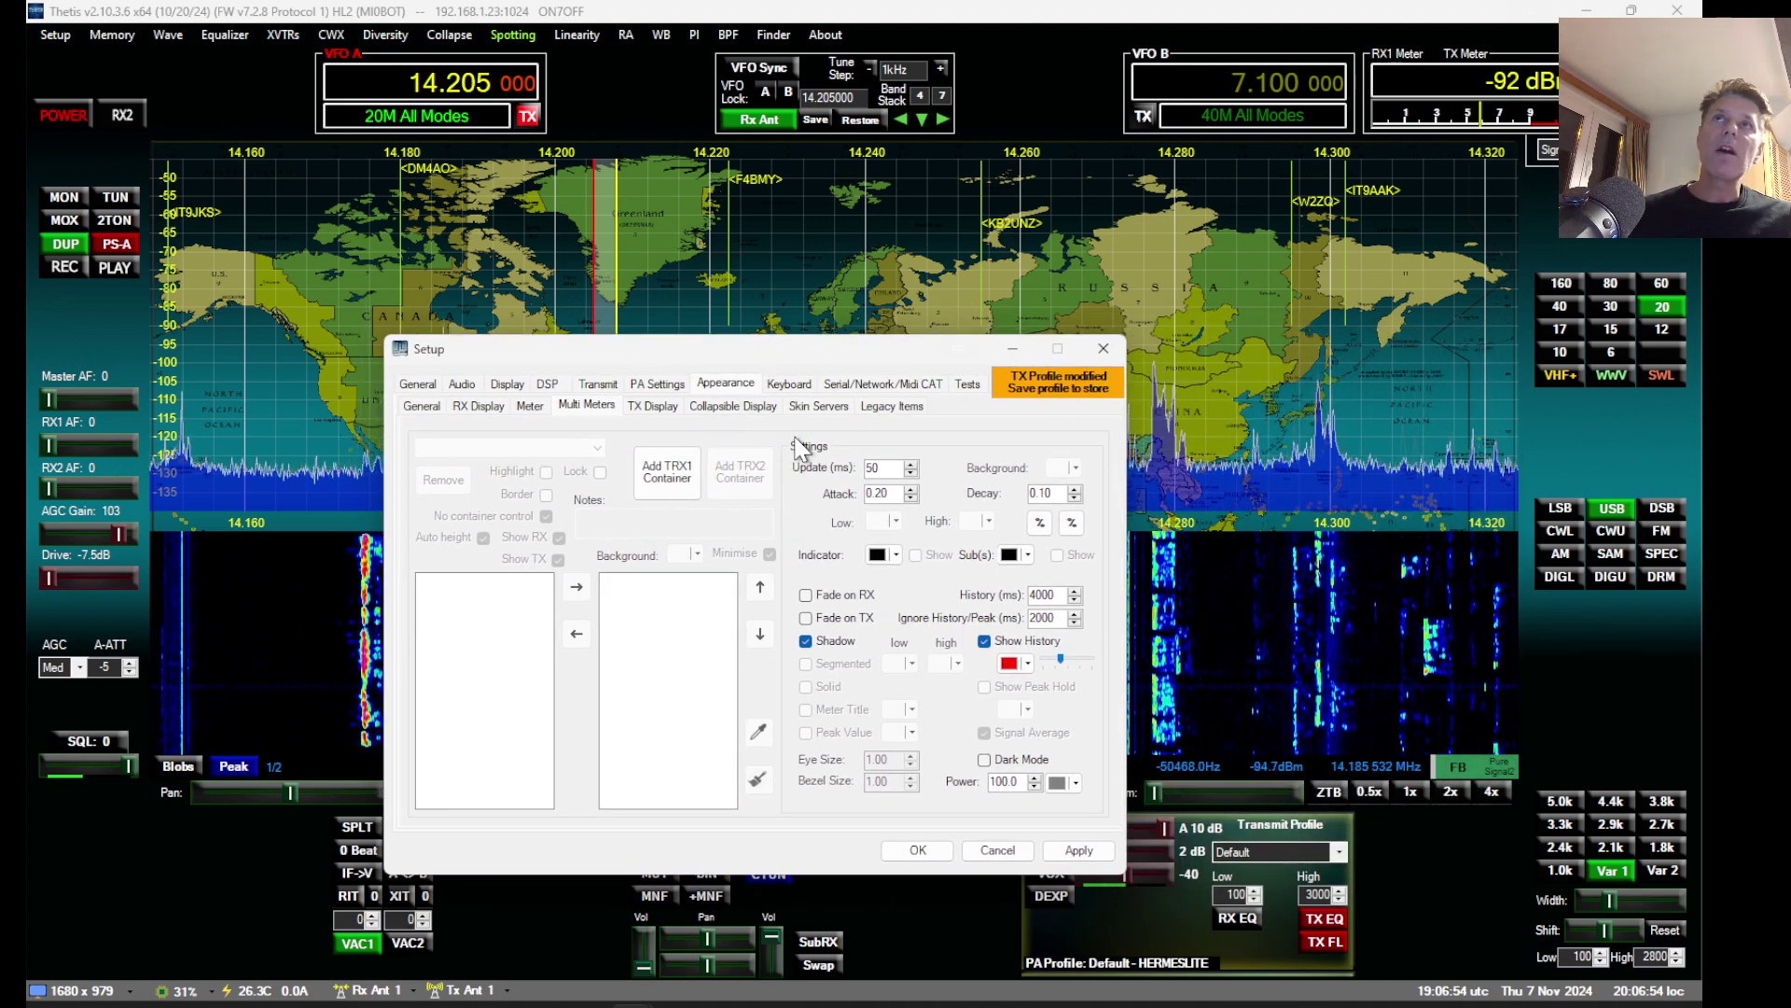
Step: On Legacy Items, turn off legacy meters, hide band/mode/filter grids and expand the spectrum right
click(894, 407)
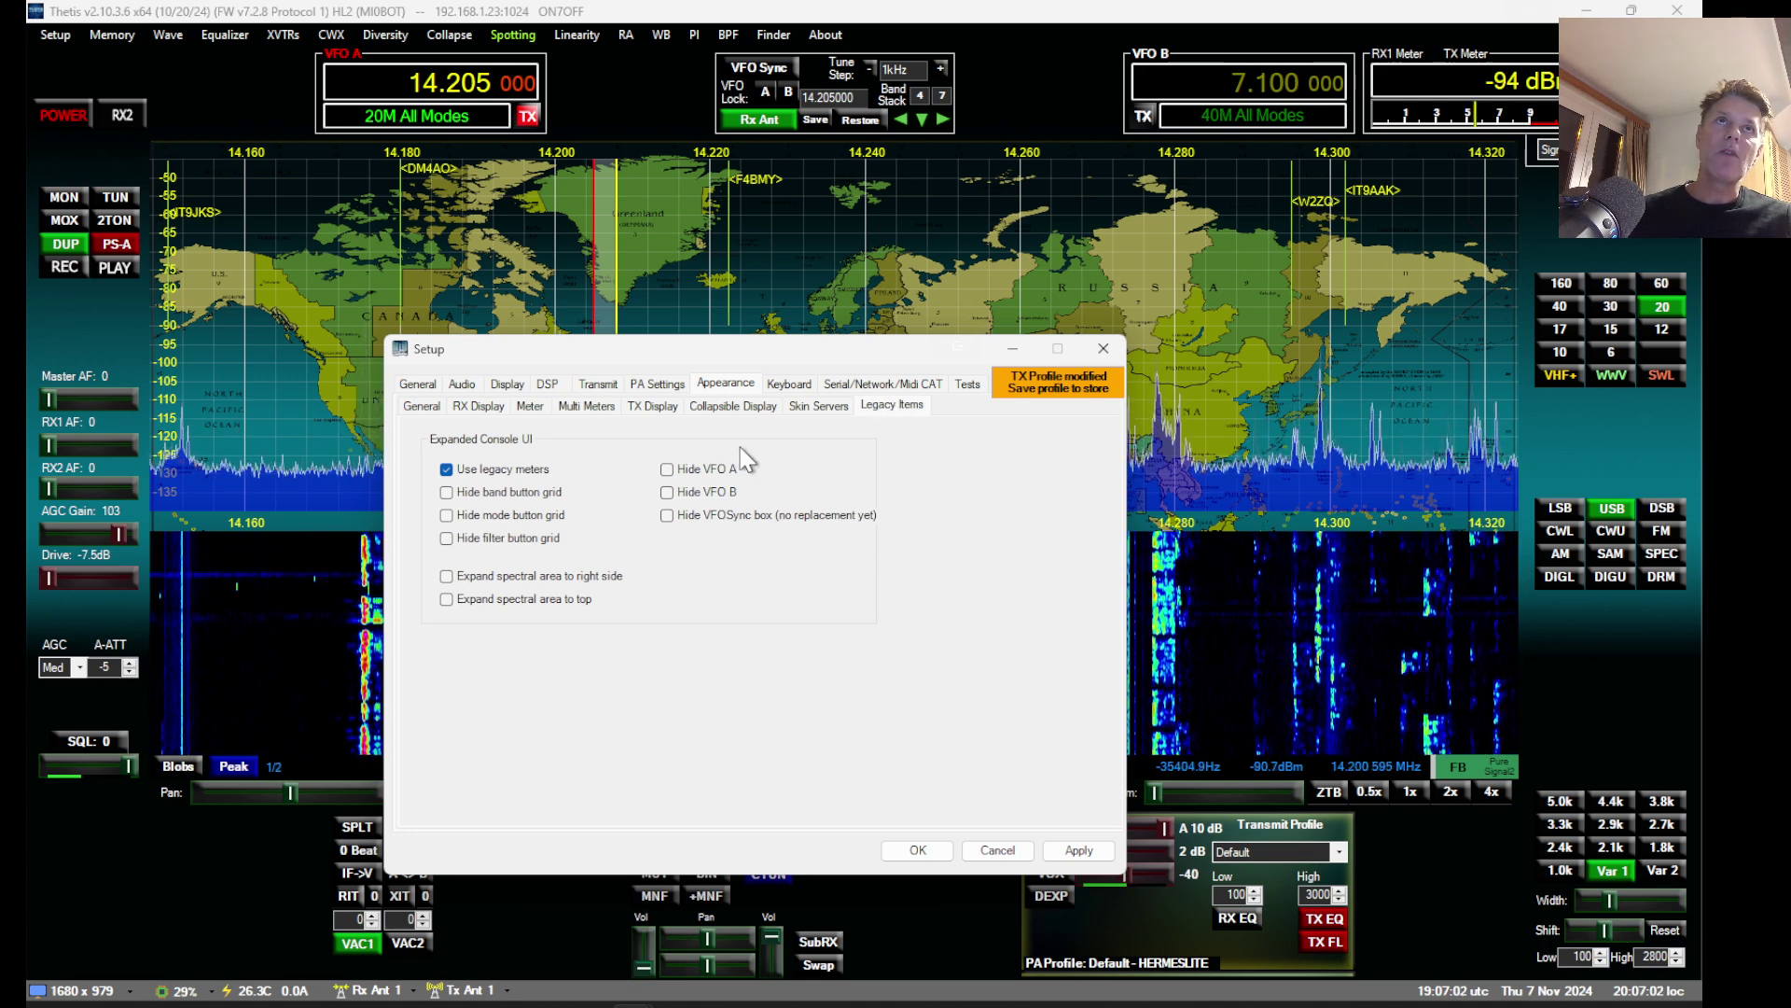
click(446, 470)
click(446, 469)
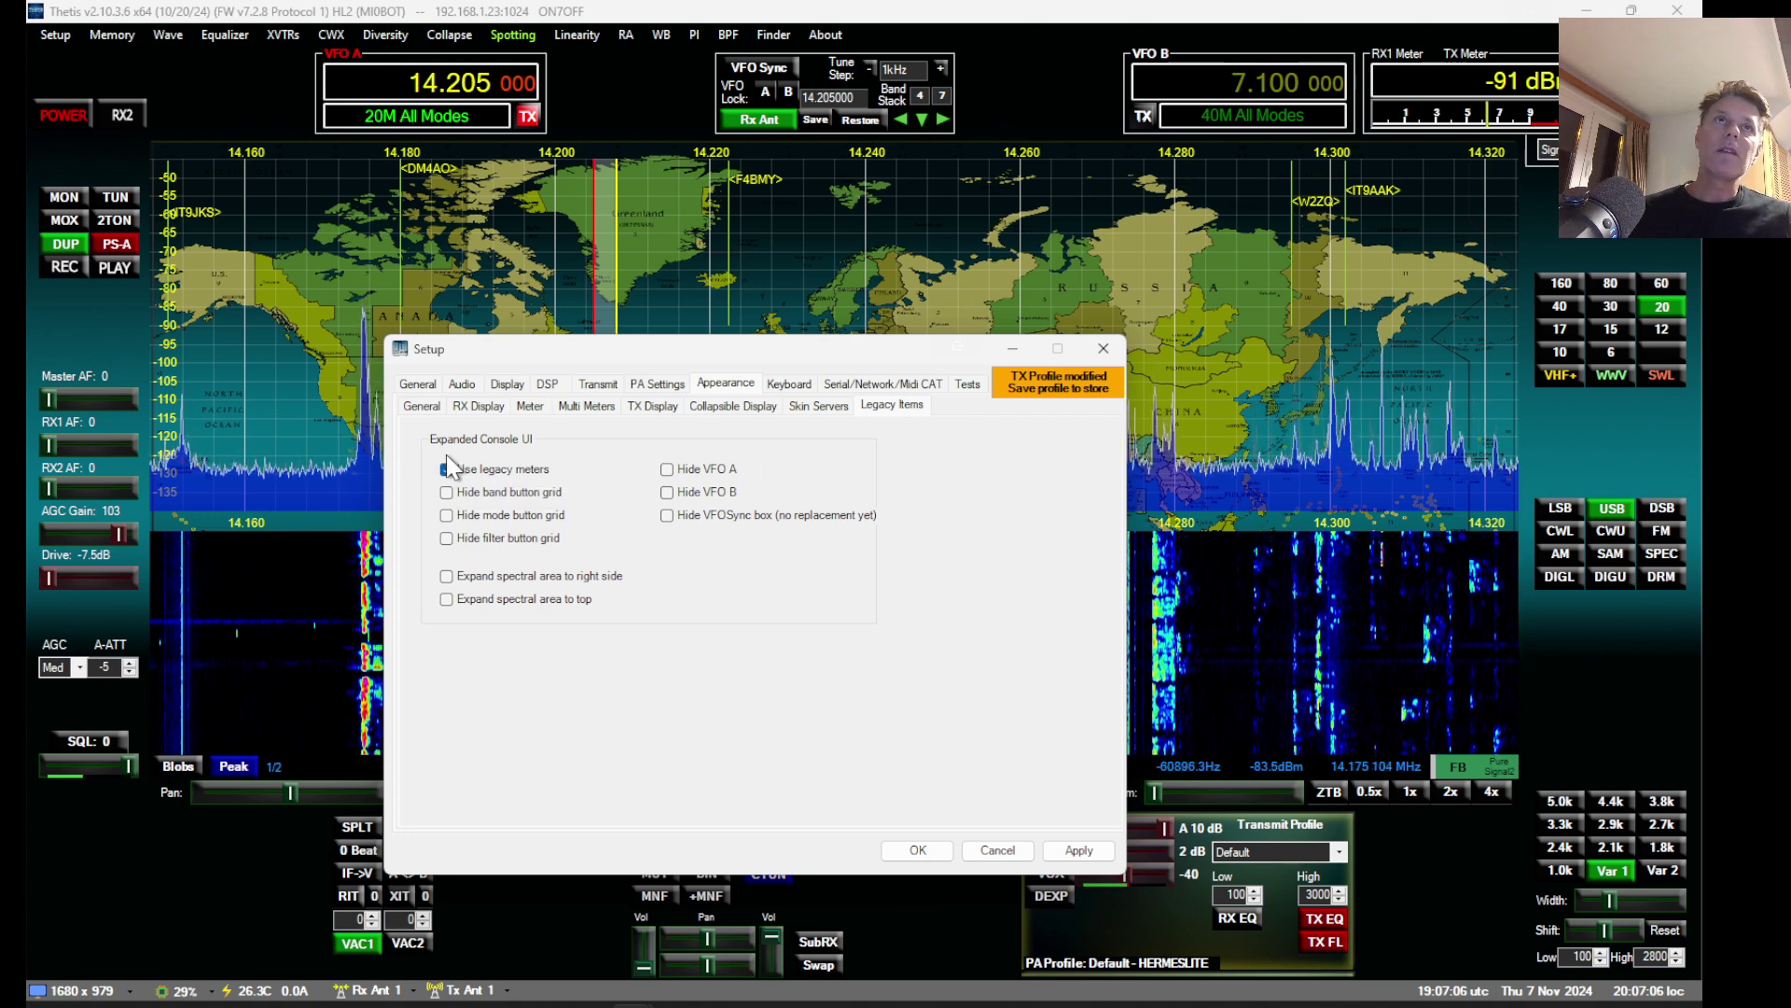
click(446, 469)
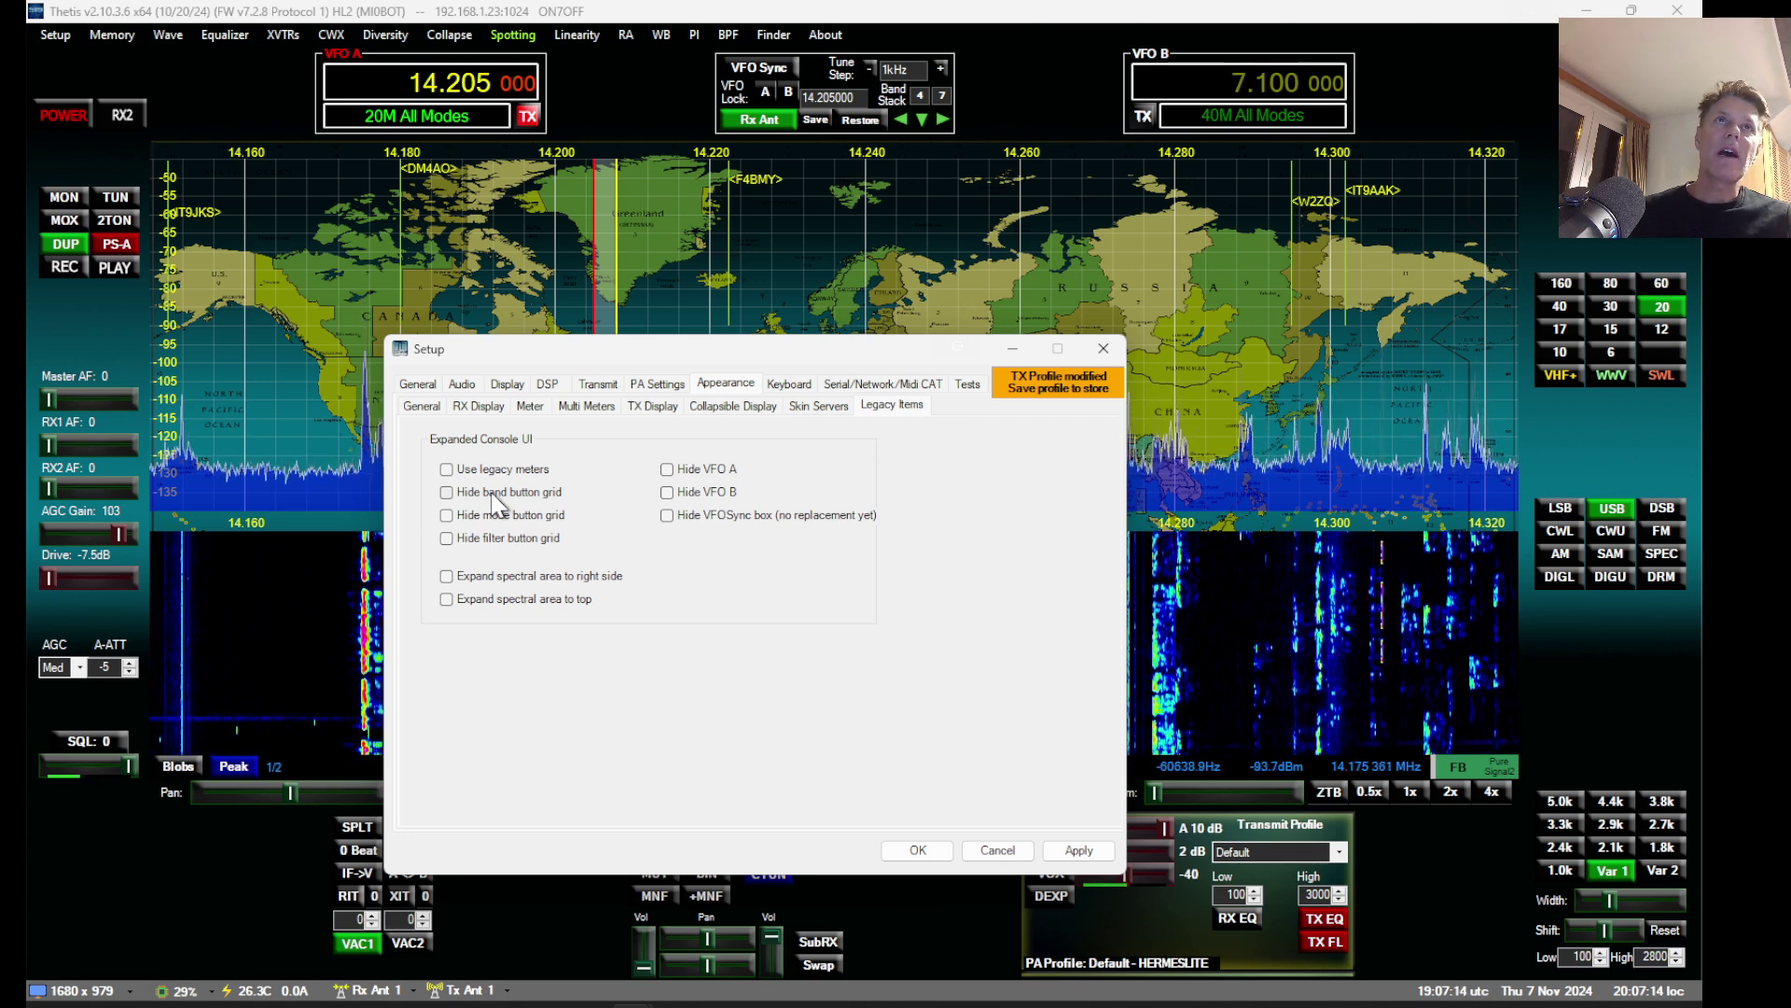
click(446, 492)
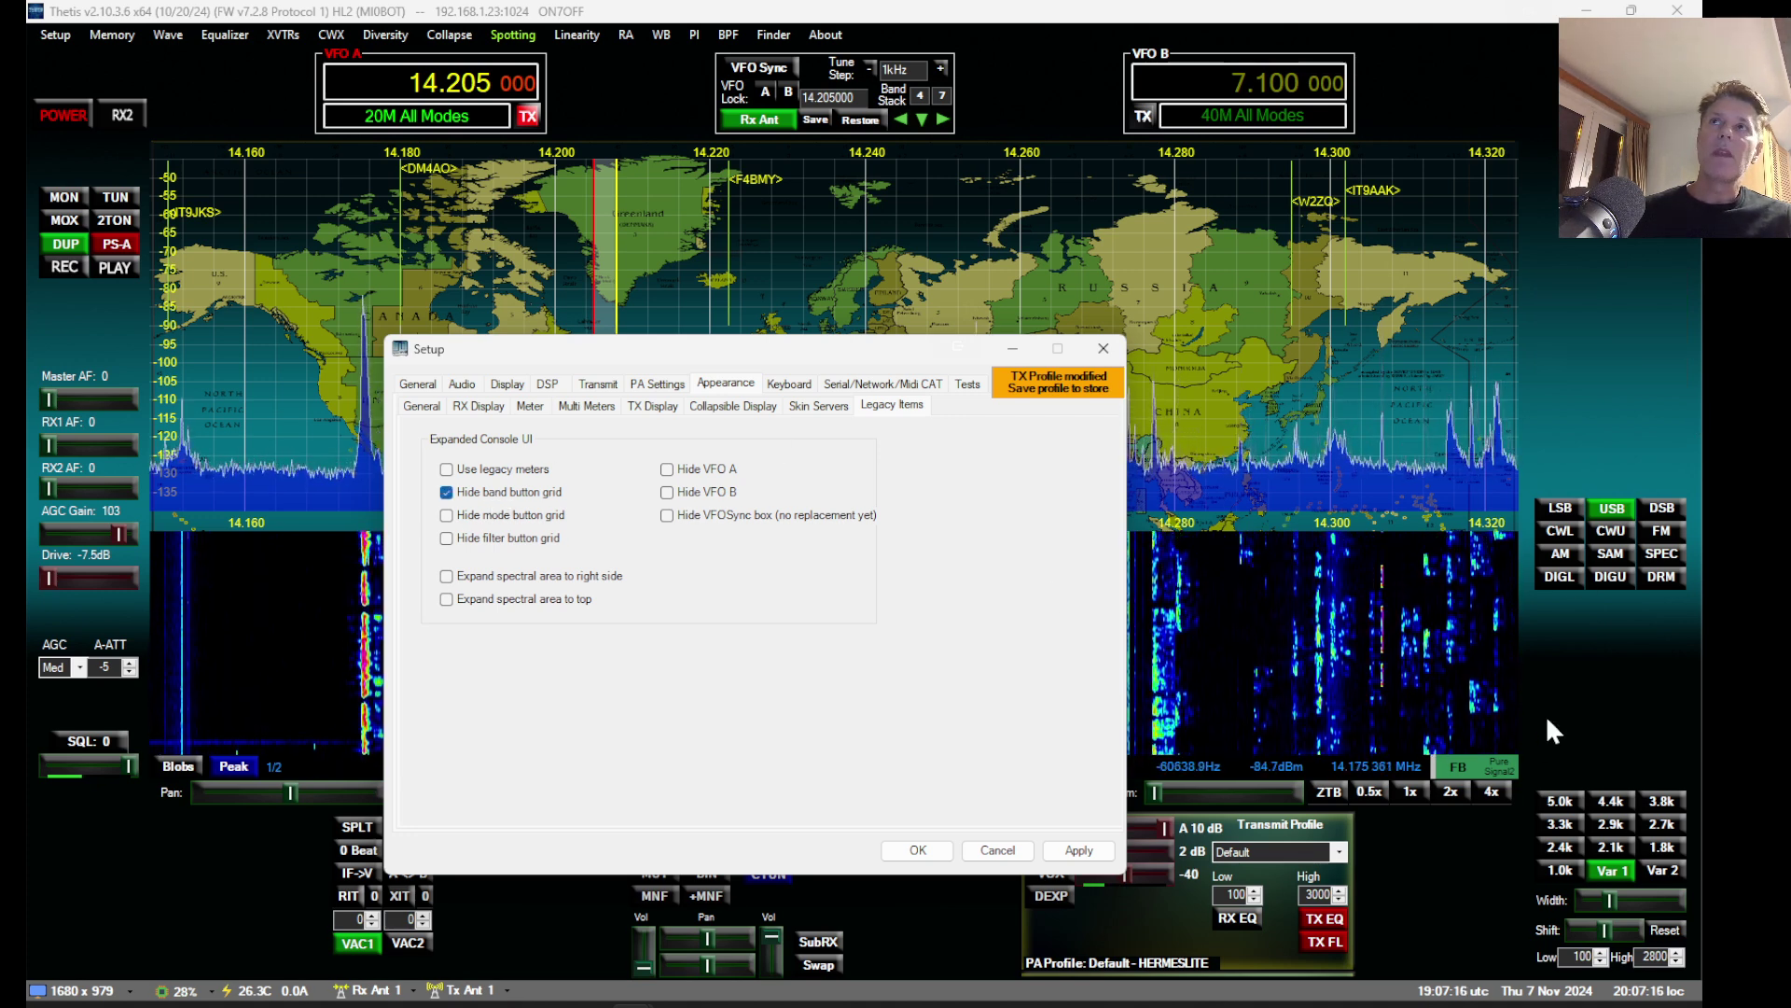
click(469, 517)
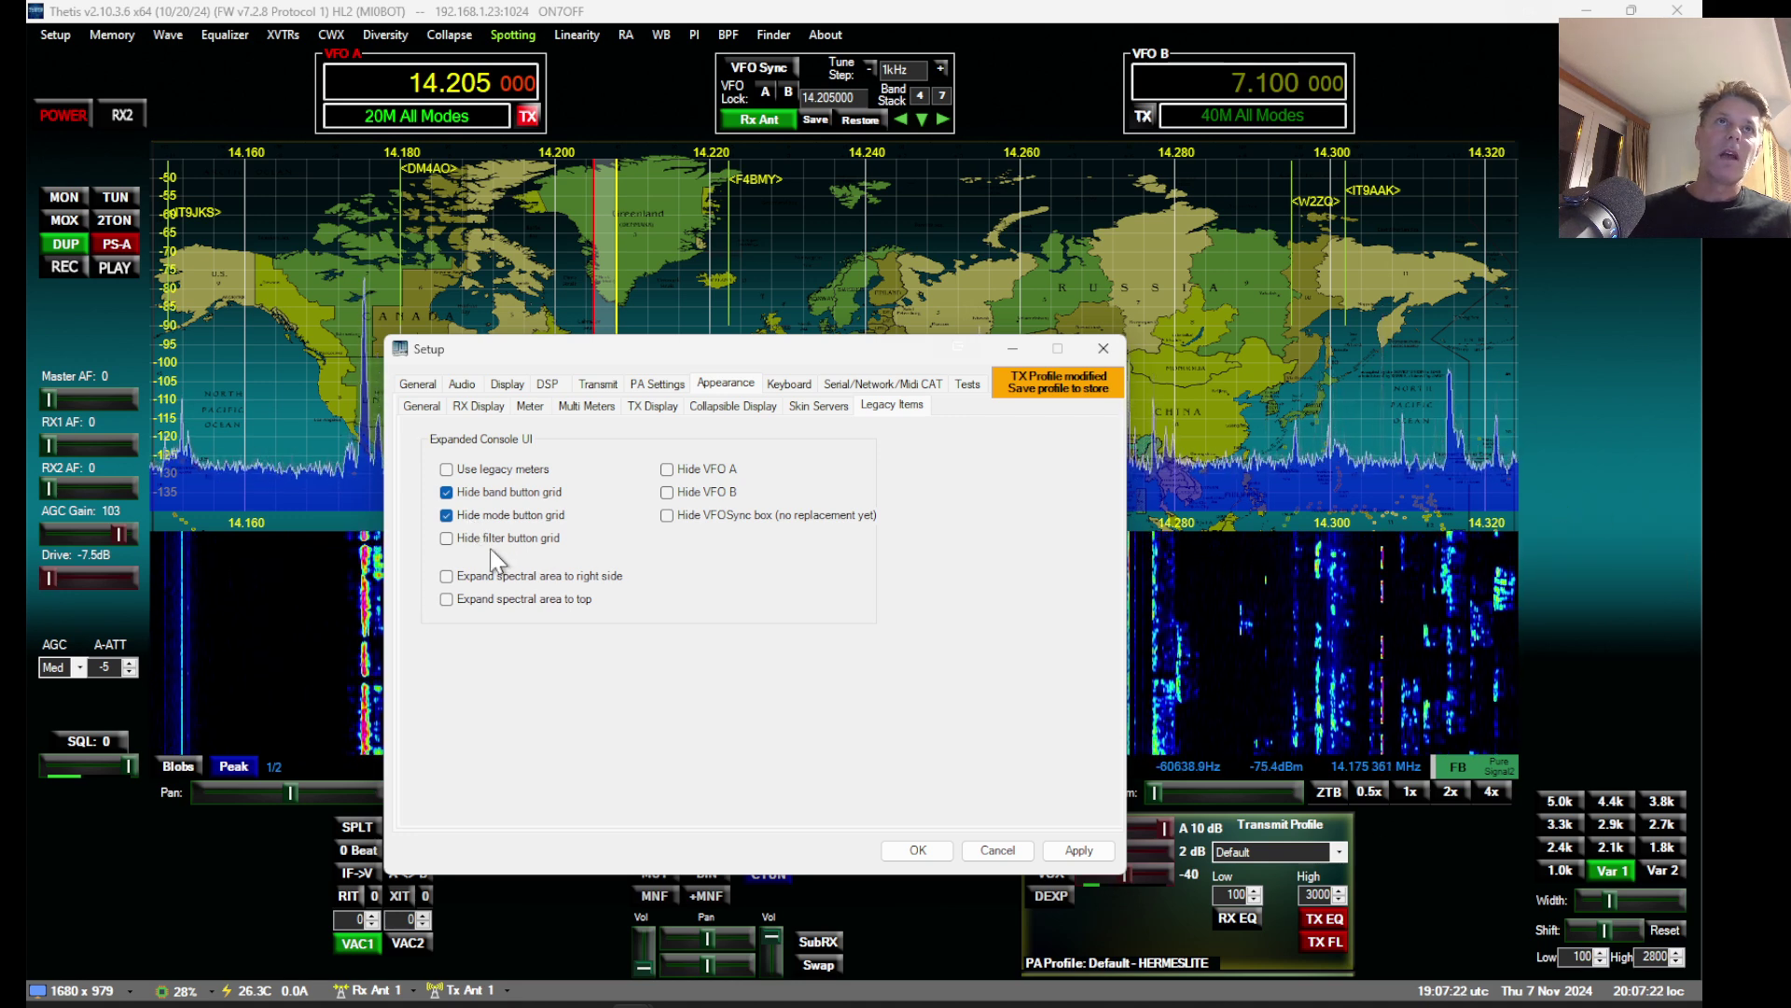
click(480, 540)
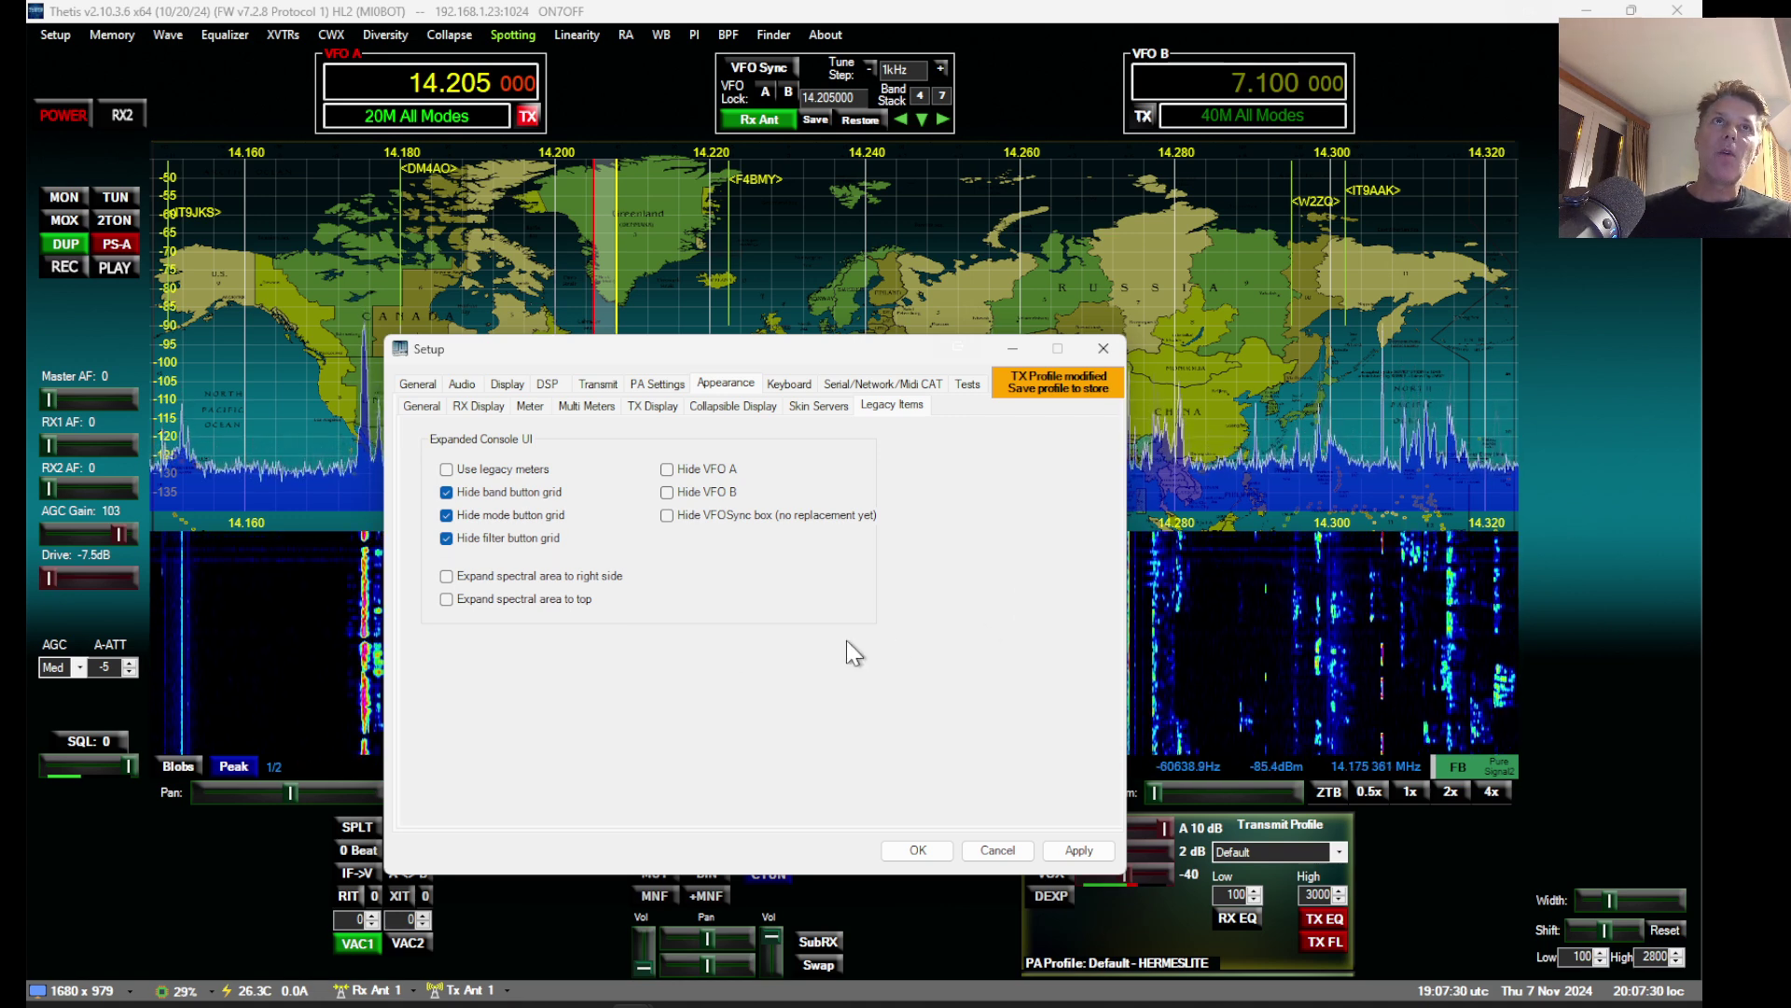
click(446, 575)
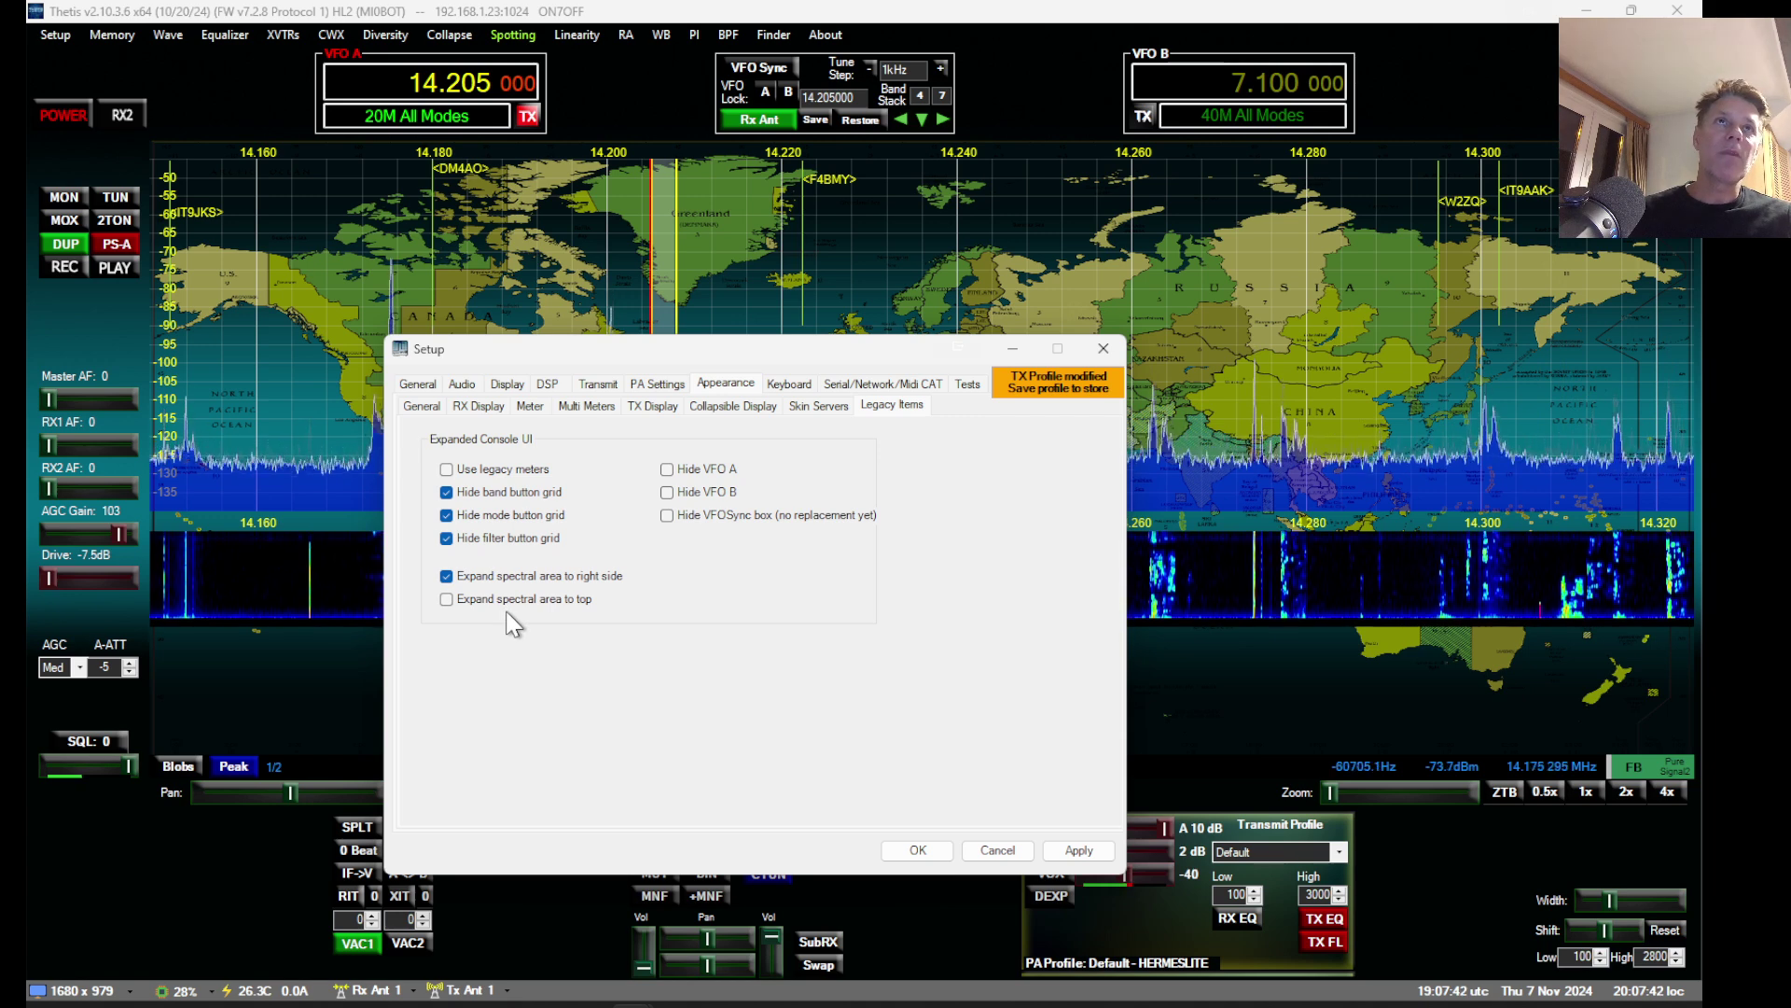
Step: Hide the VFO A and VFO B displays and the VFOSync box
click(667, 469)
click(719, 490)
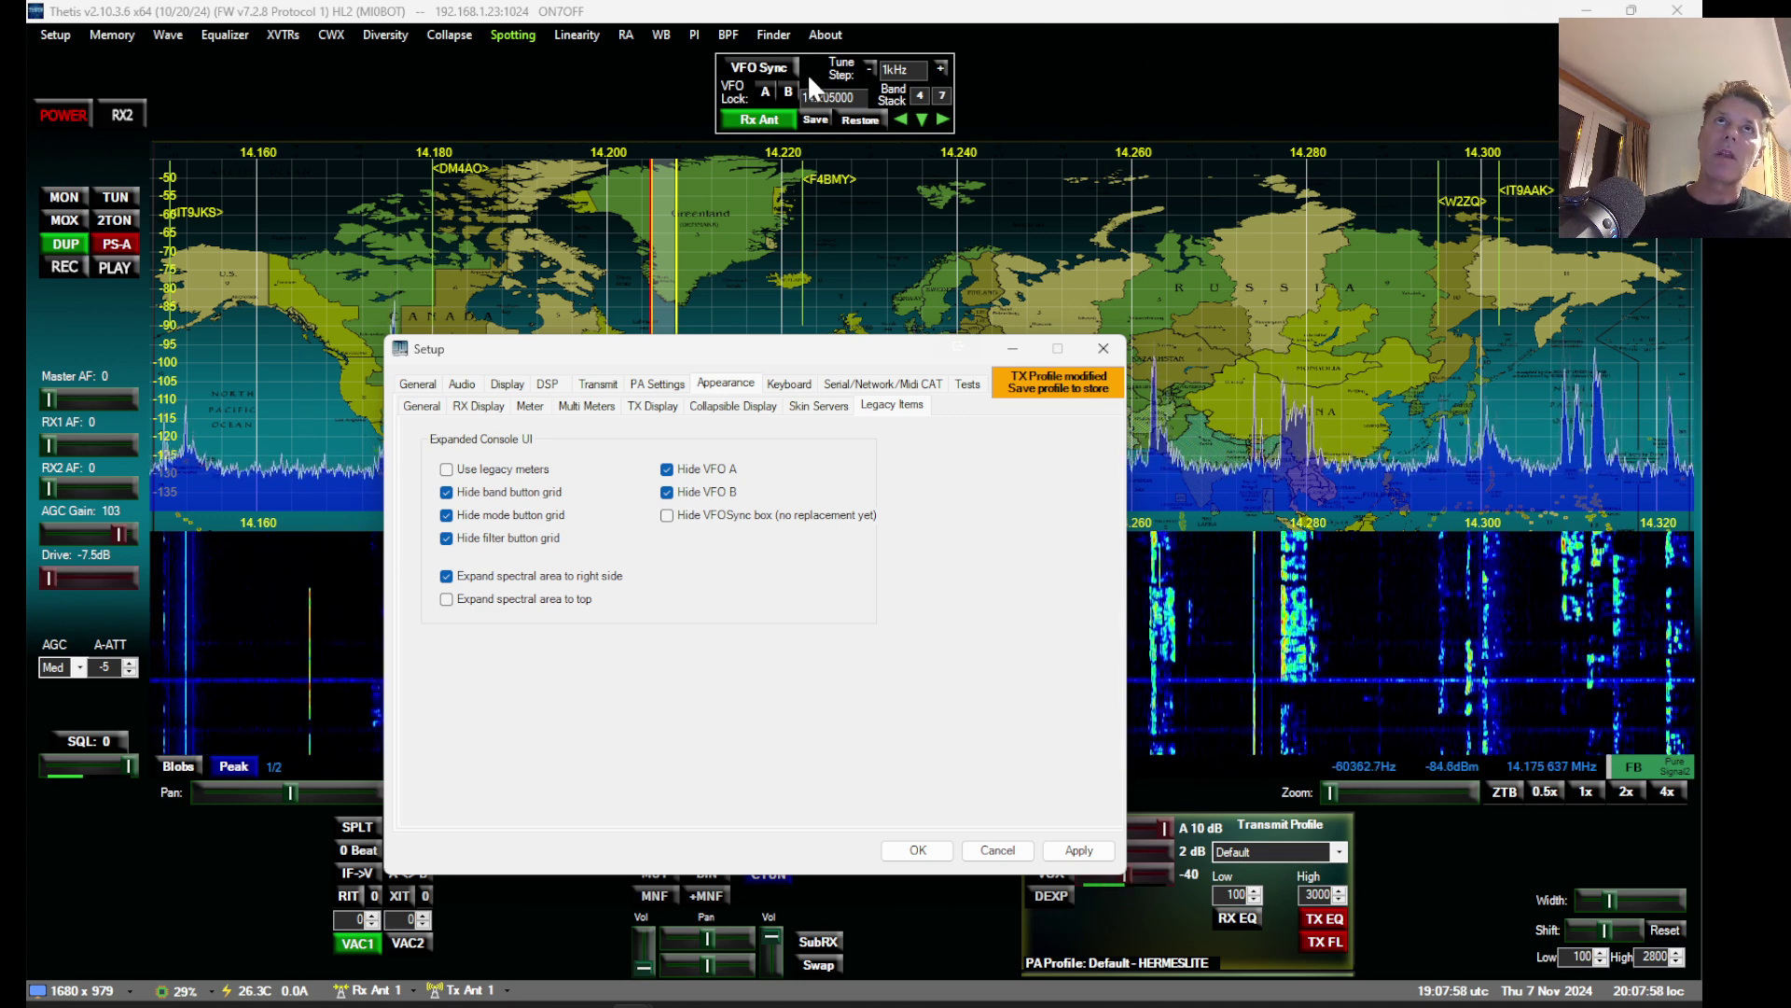
click(668, 516)
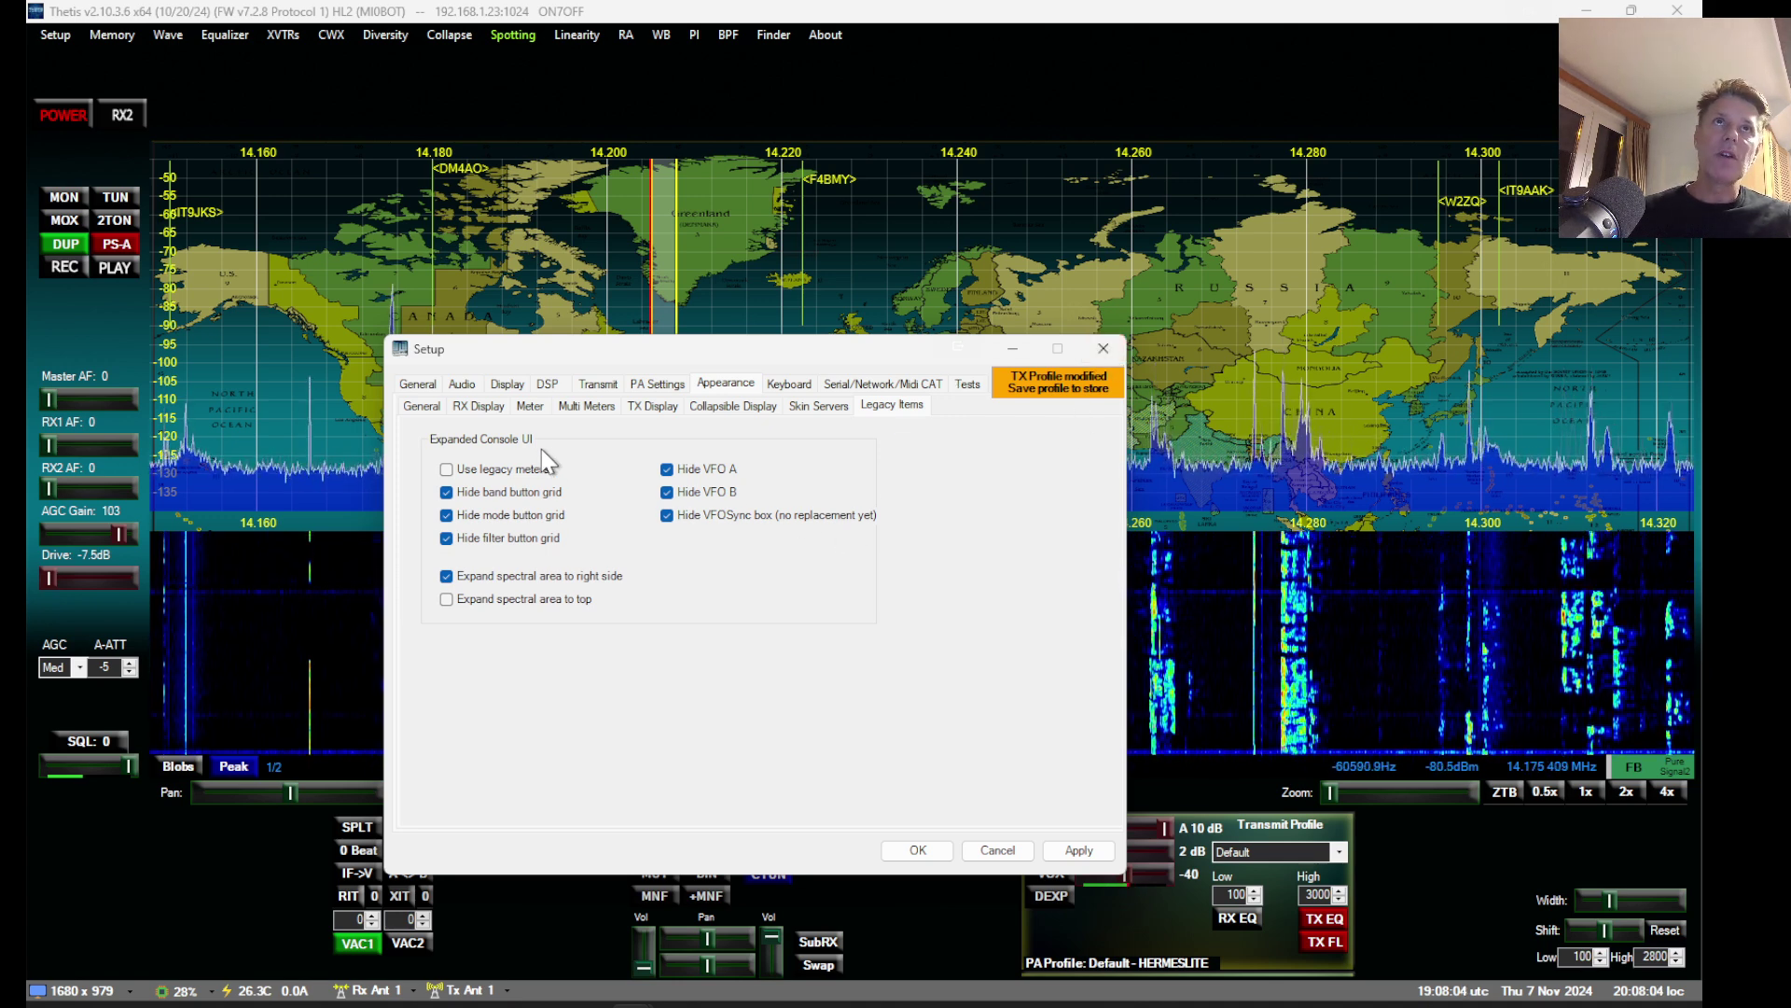
Step: Create a new auto-height TRX1 container and add Band Buttons to it
click(586, 407)
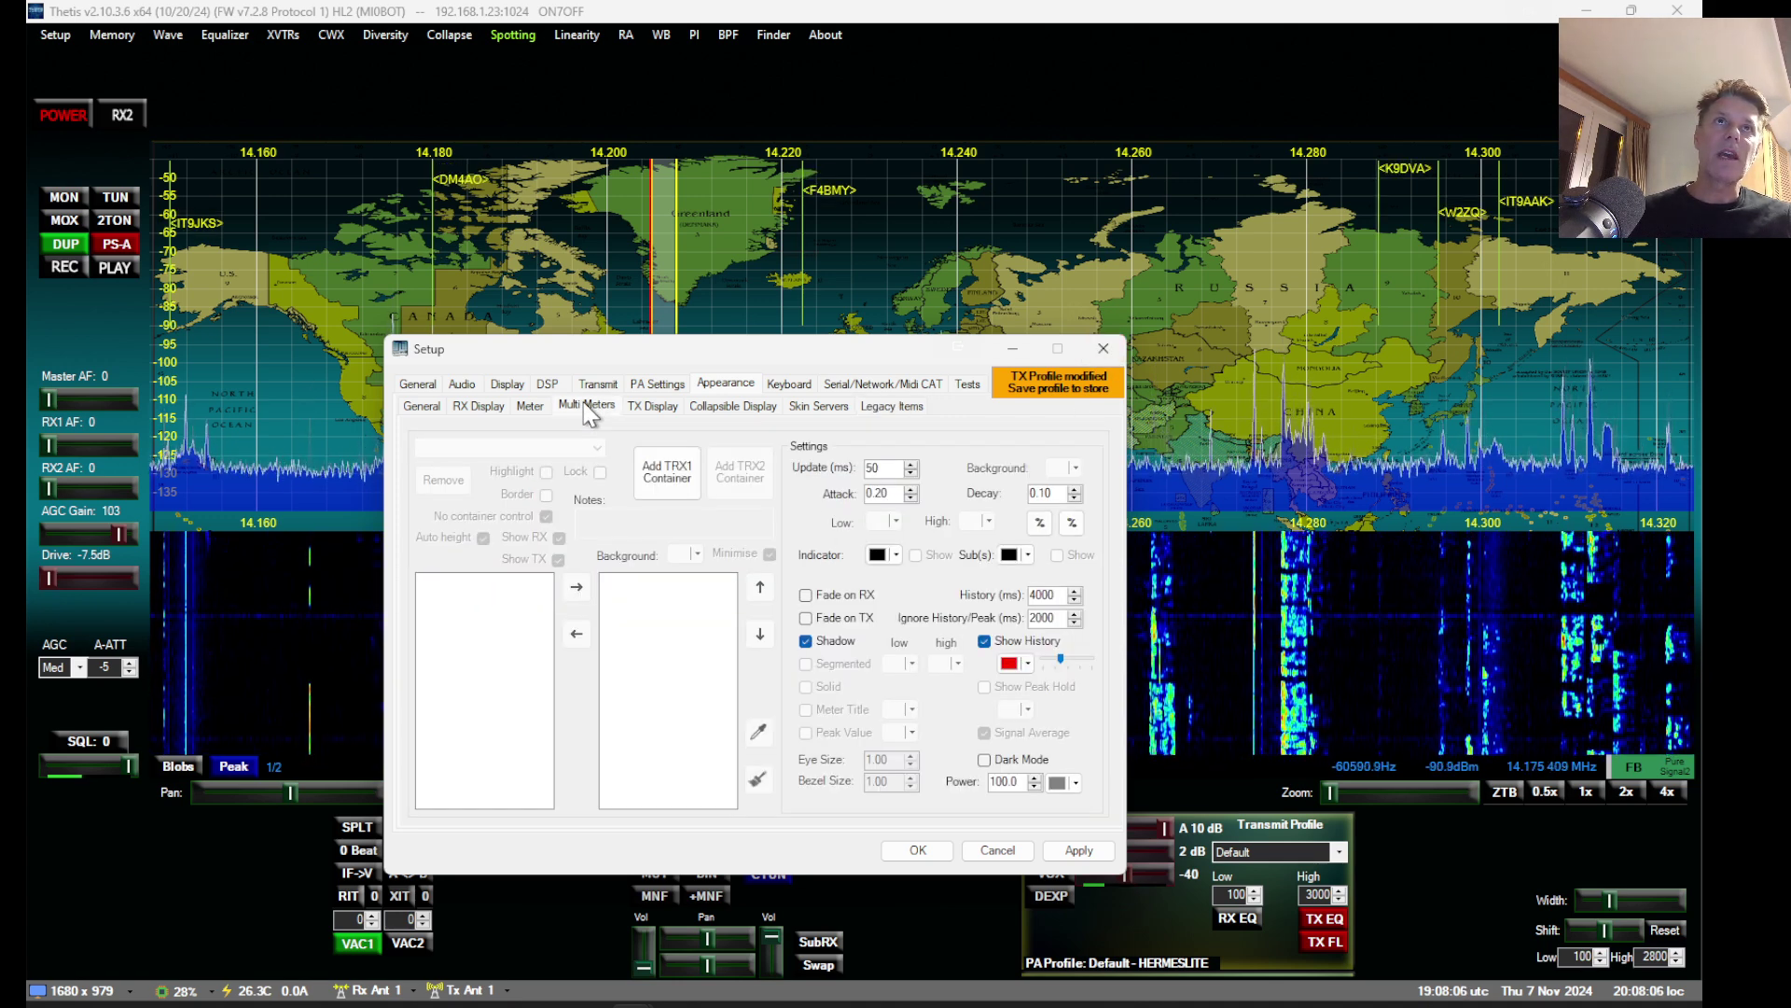
click(690, 478)
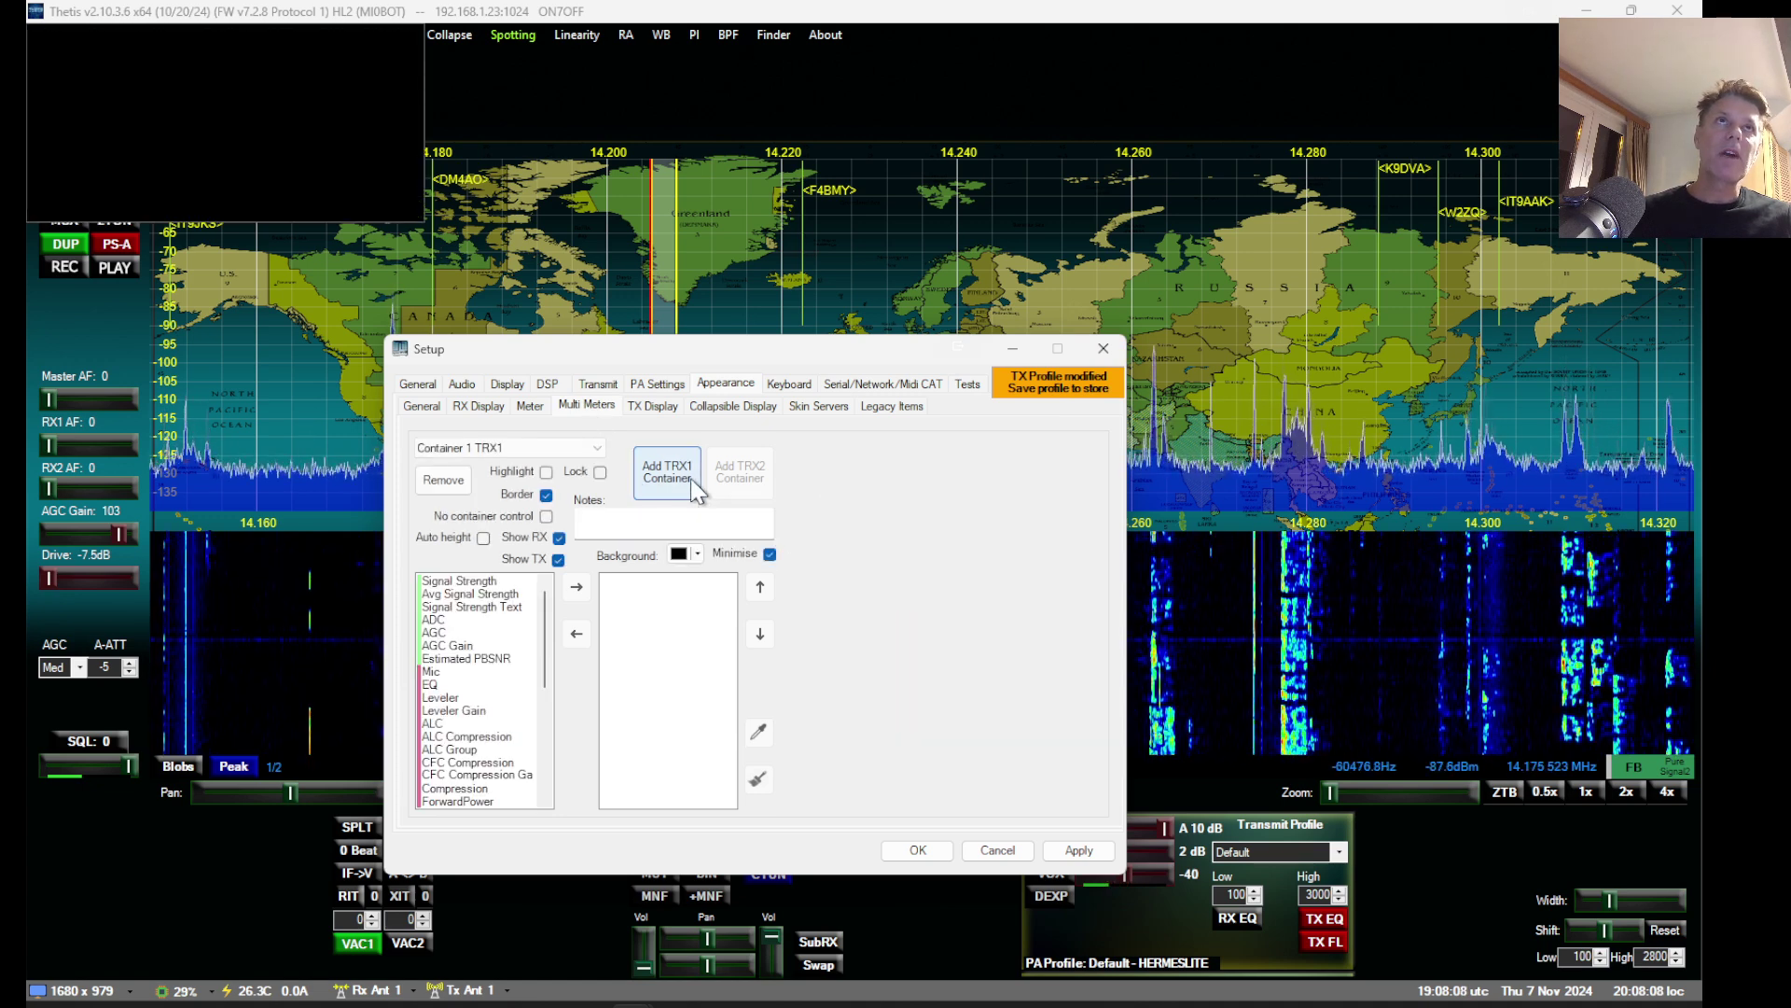
click(484, 541)
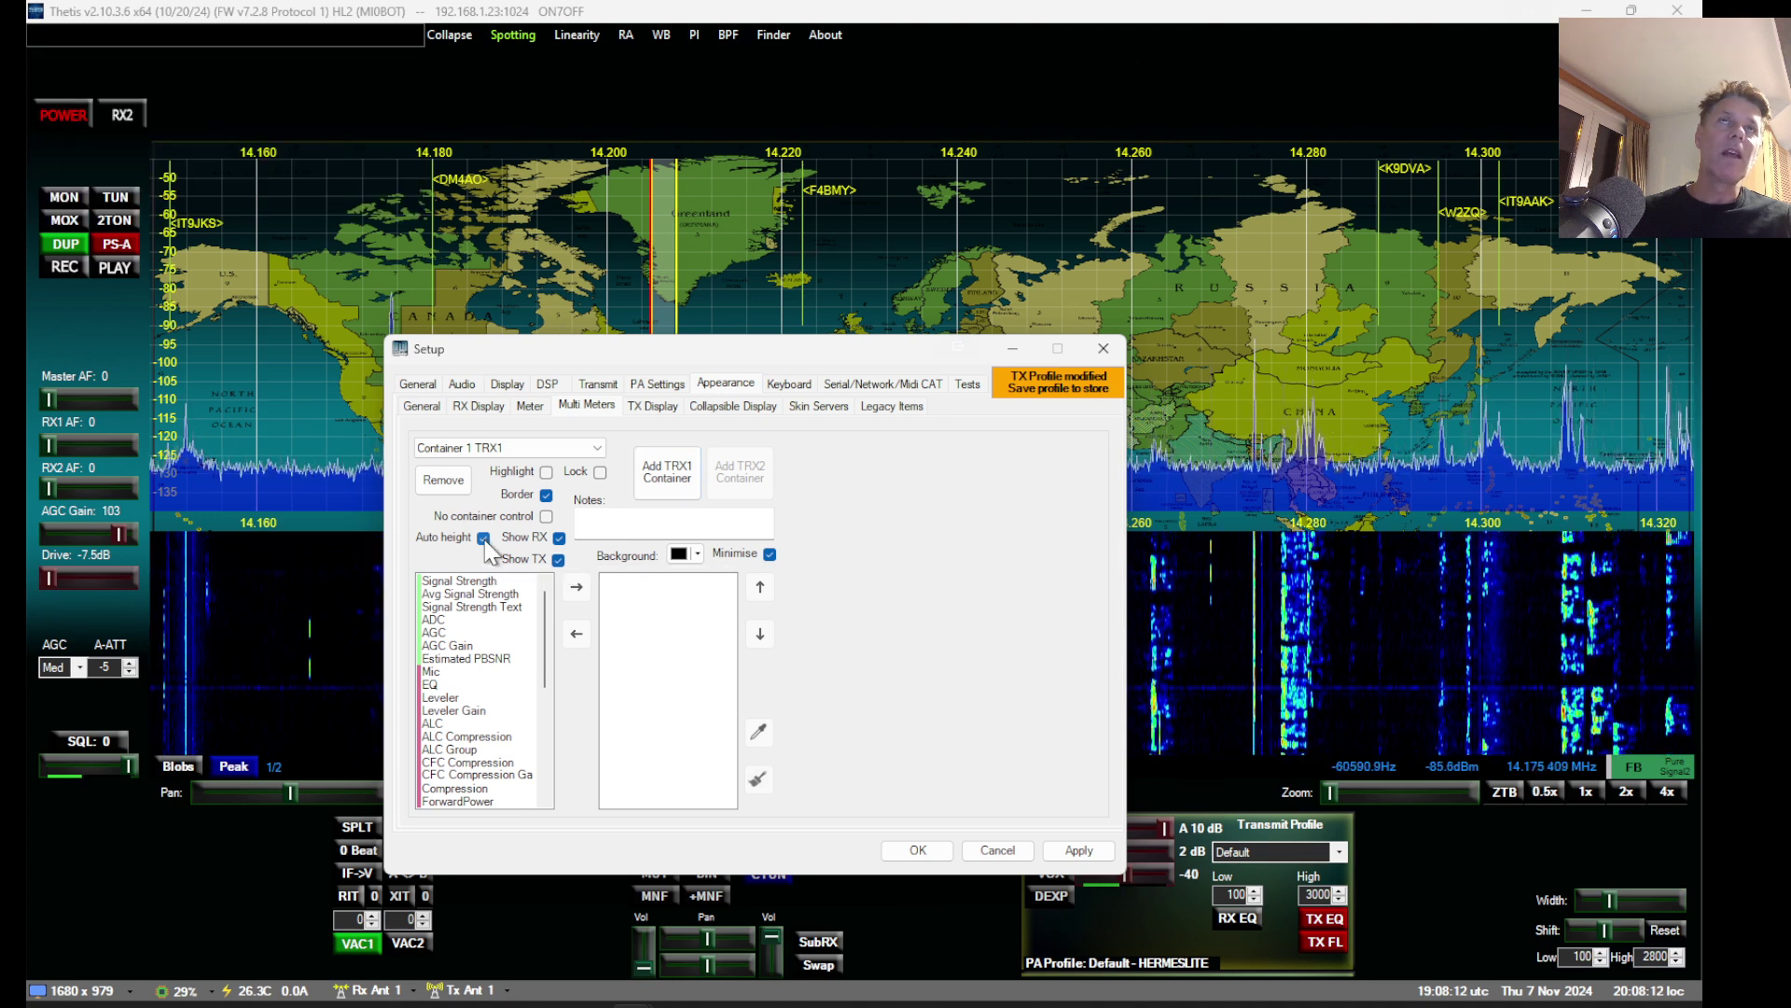
drag(547, 609, 544, 712)
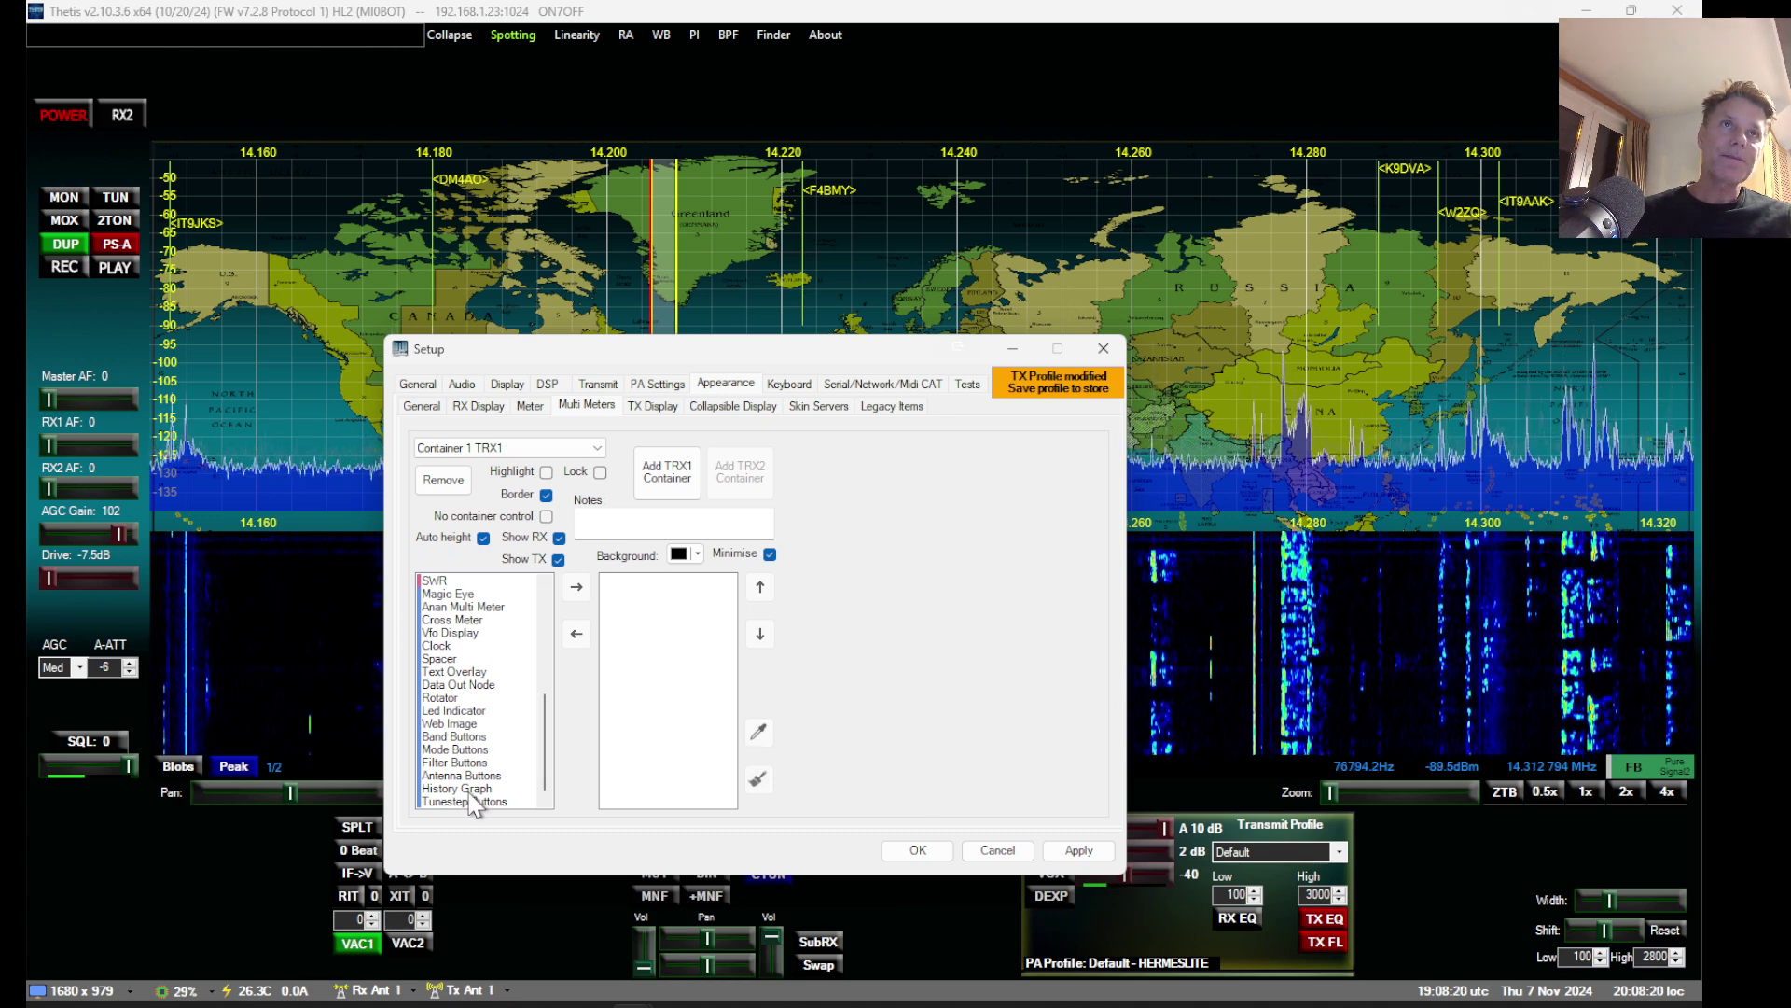
click(459, 737)
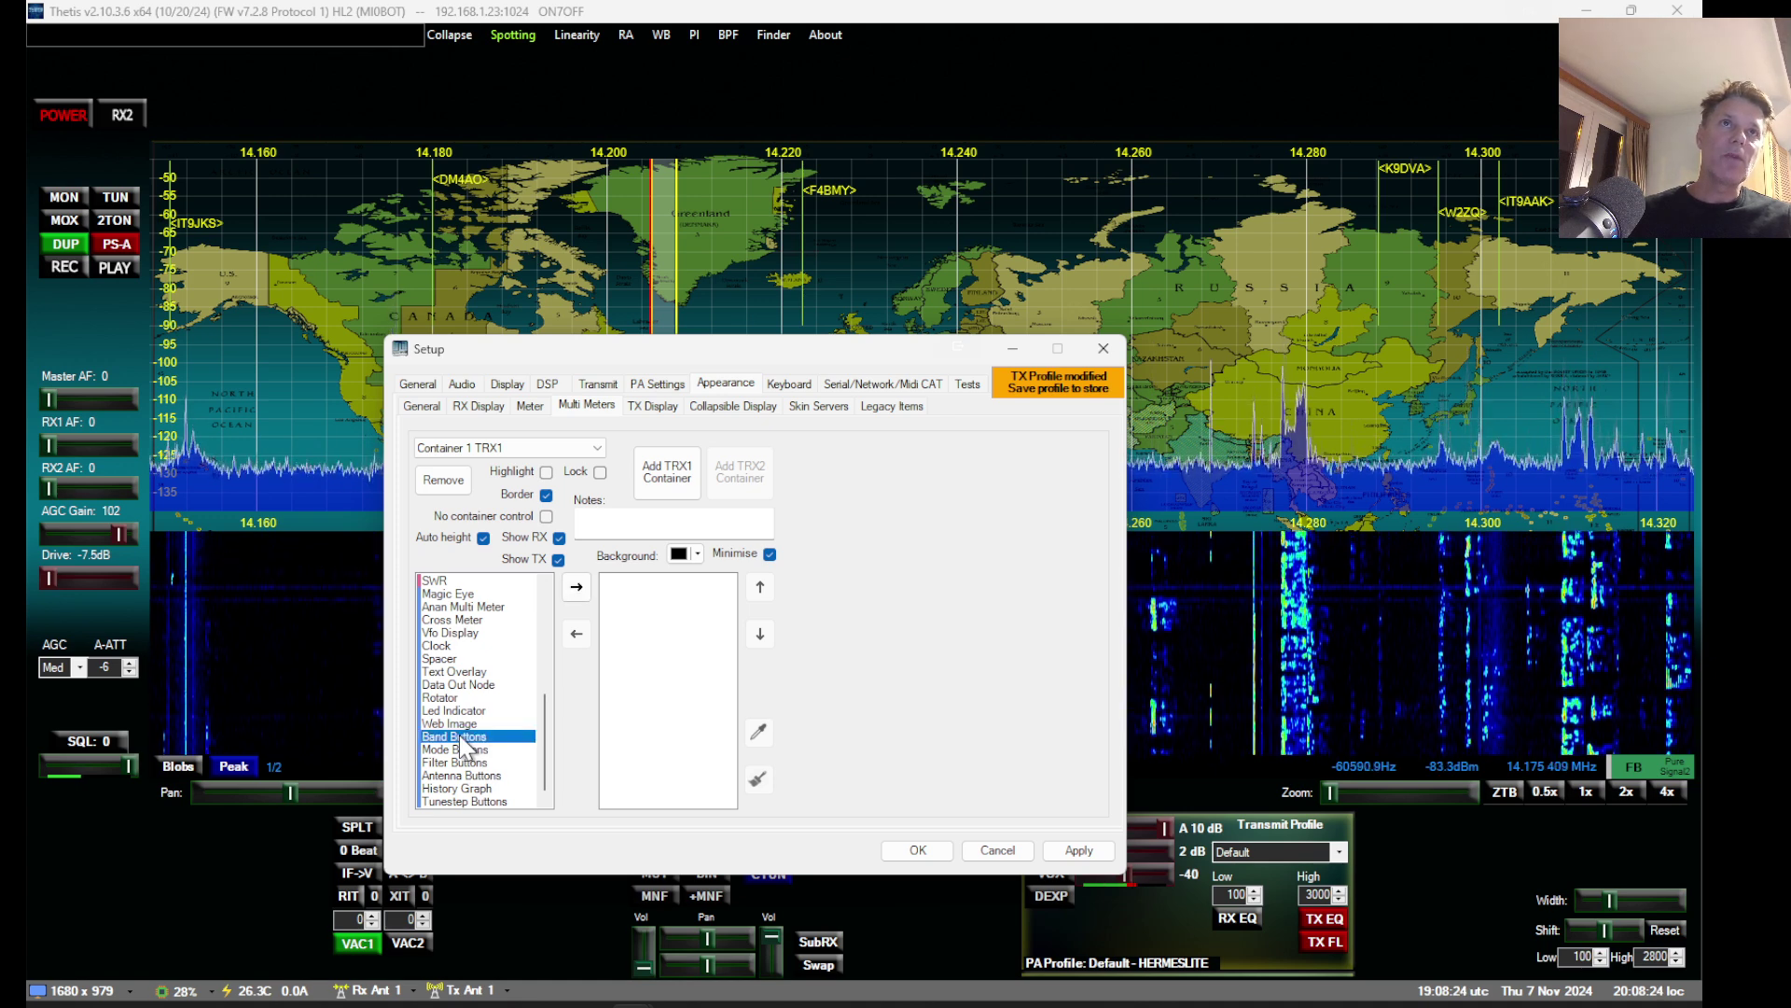
drag(461, 747, 659, 583)
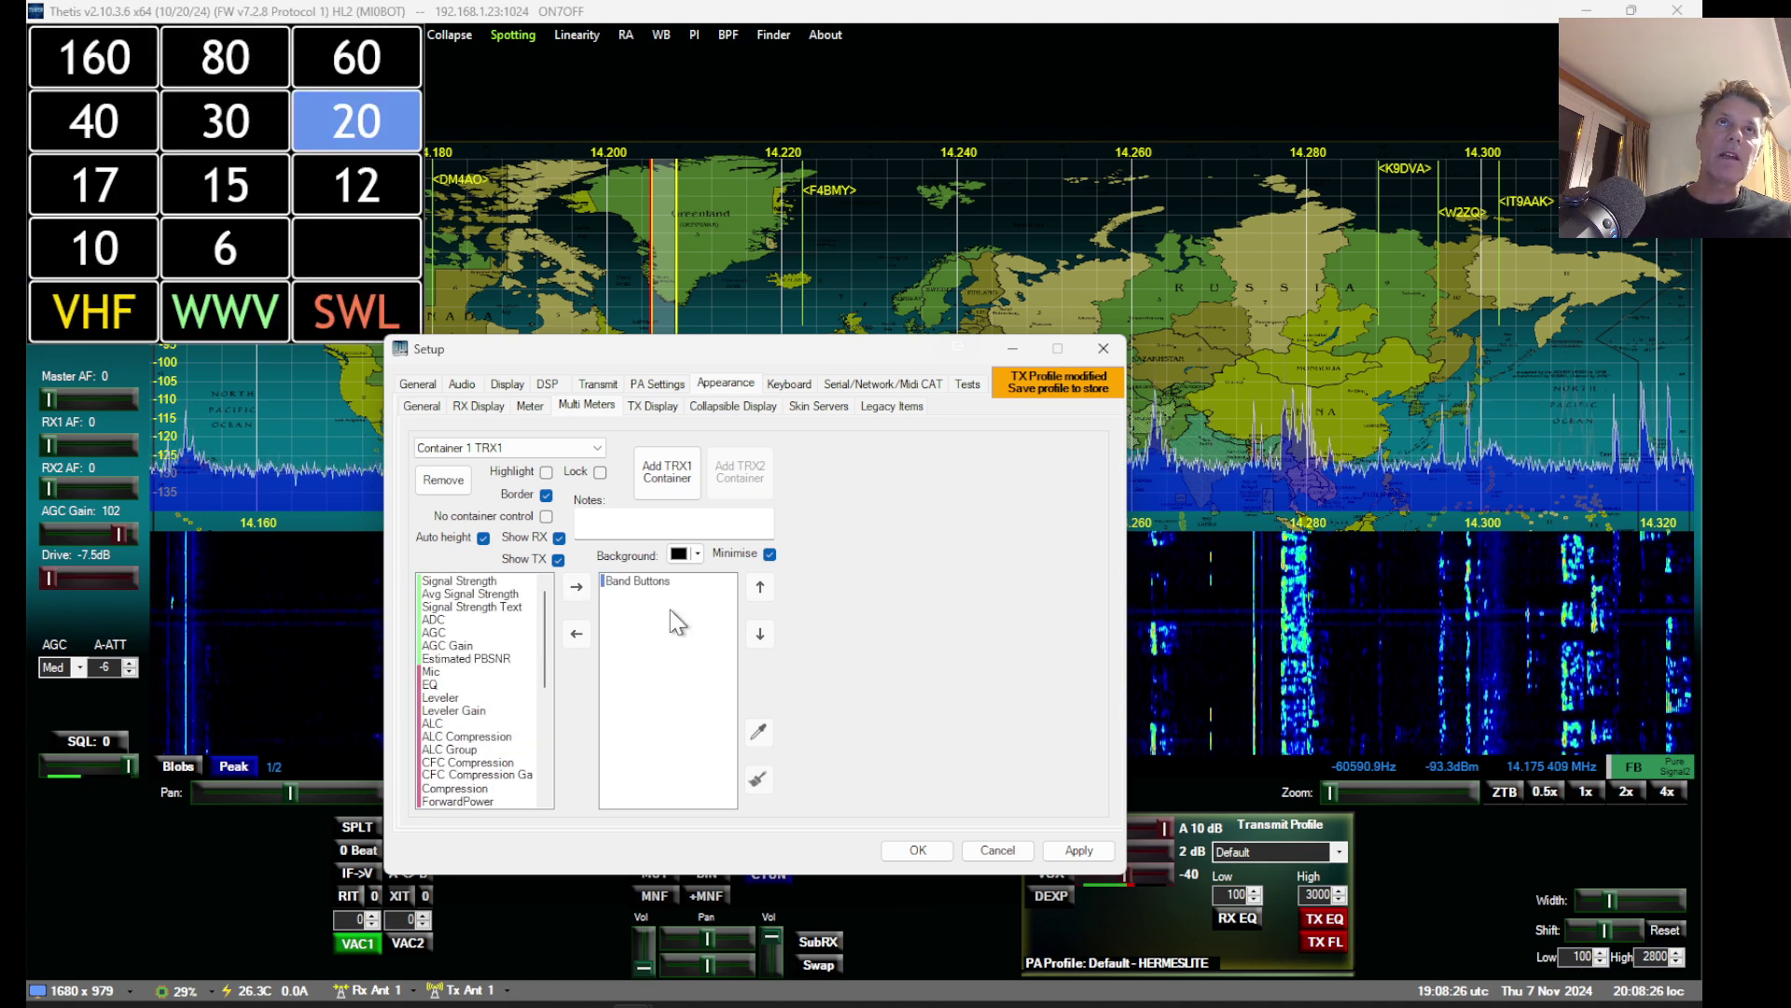
click(660, 580)
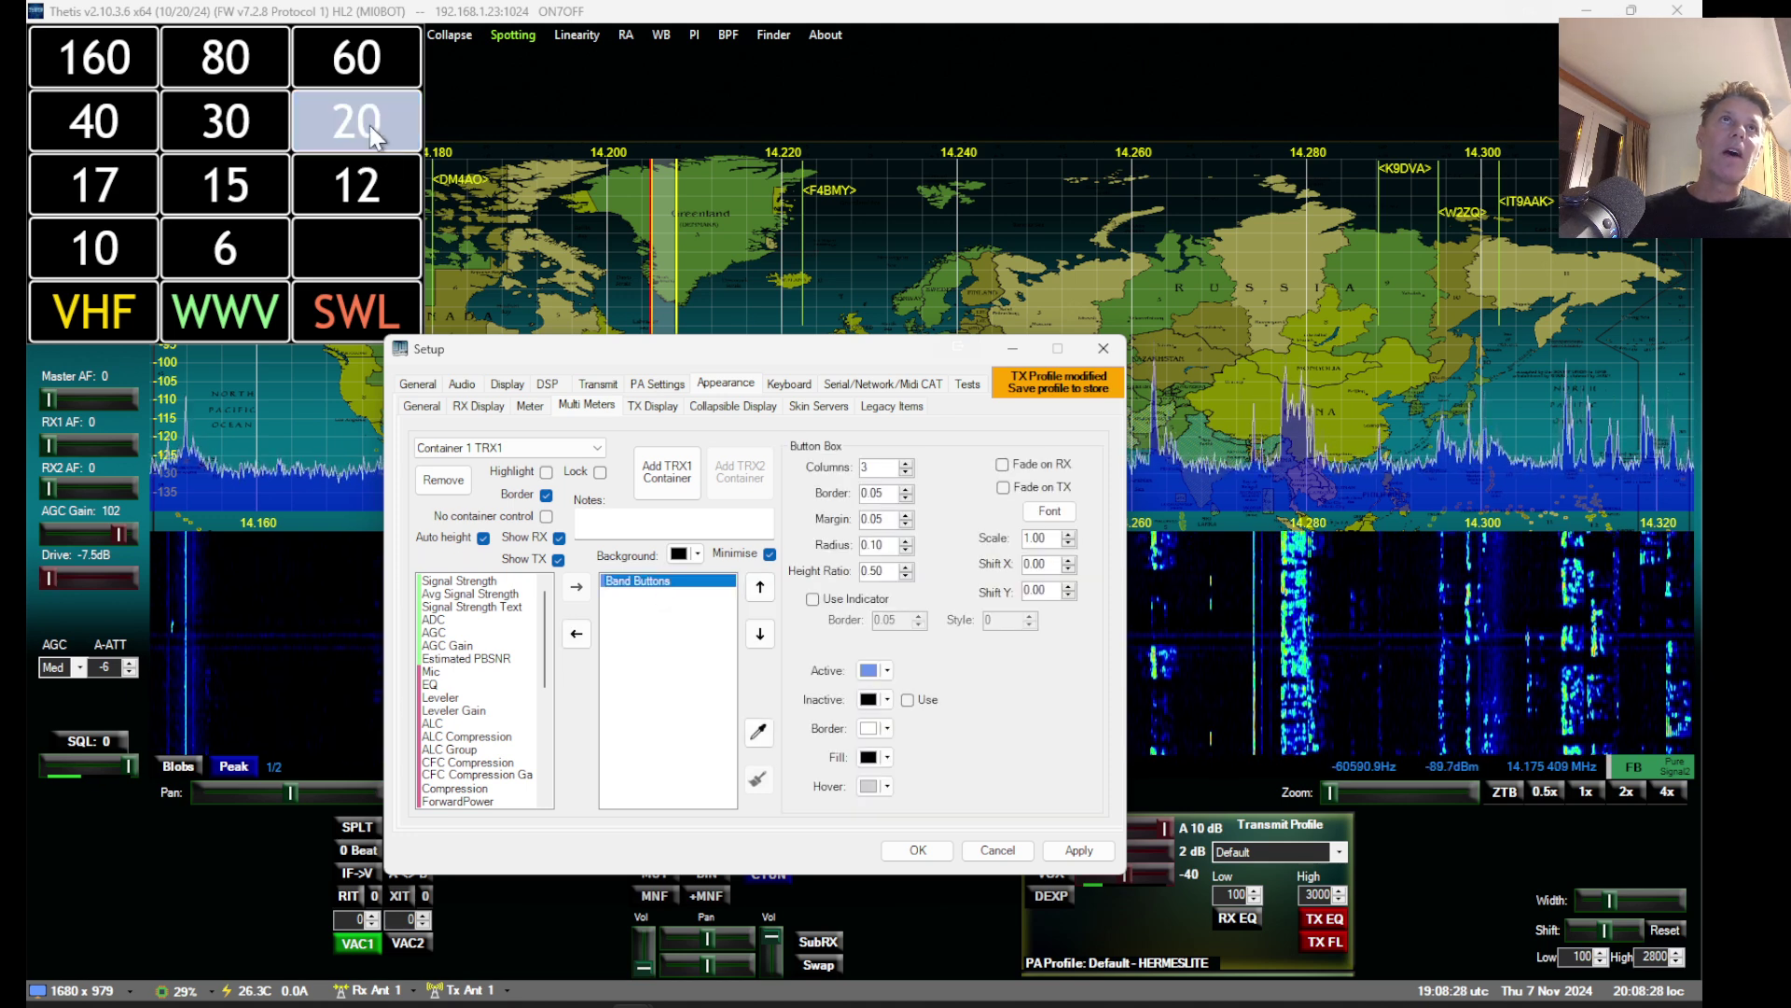
Step: Move the band-button panel to the upper right and set its Columns to 11
mouse_move(282, 28)
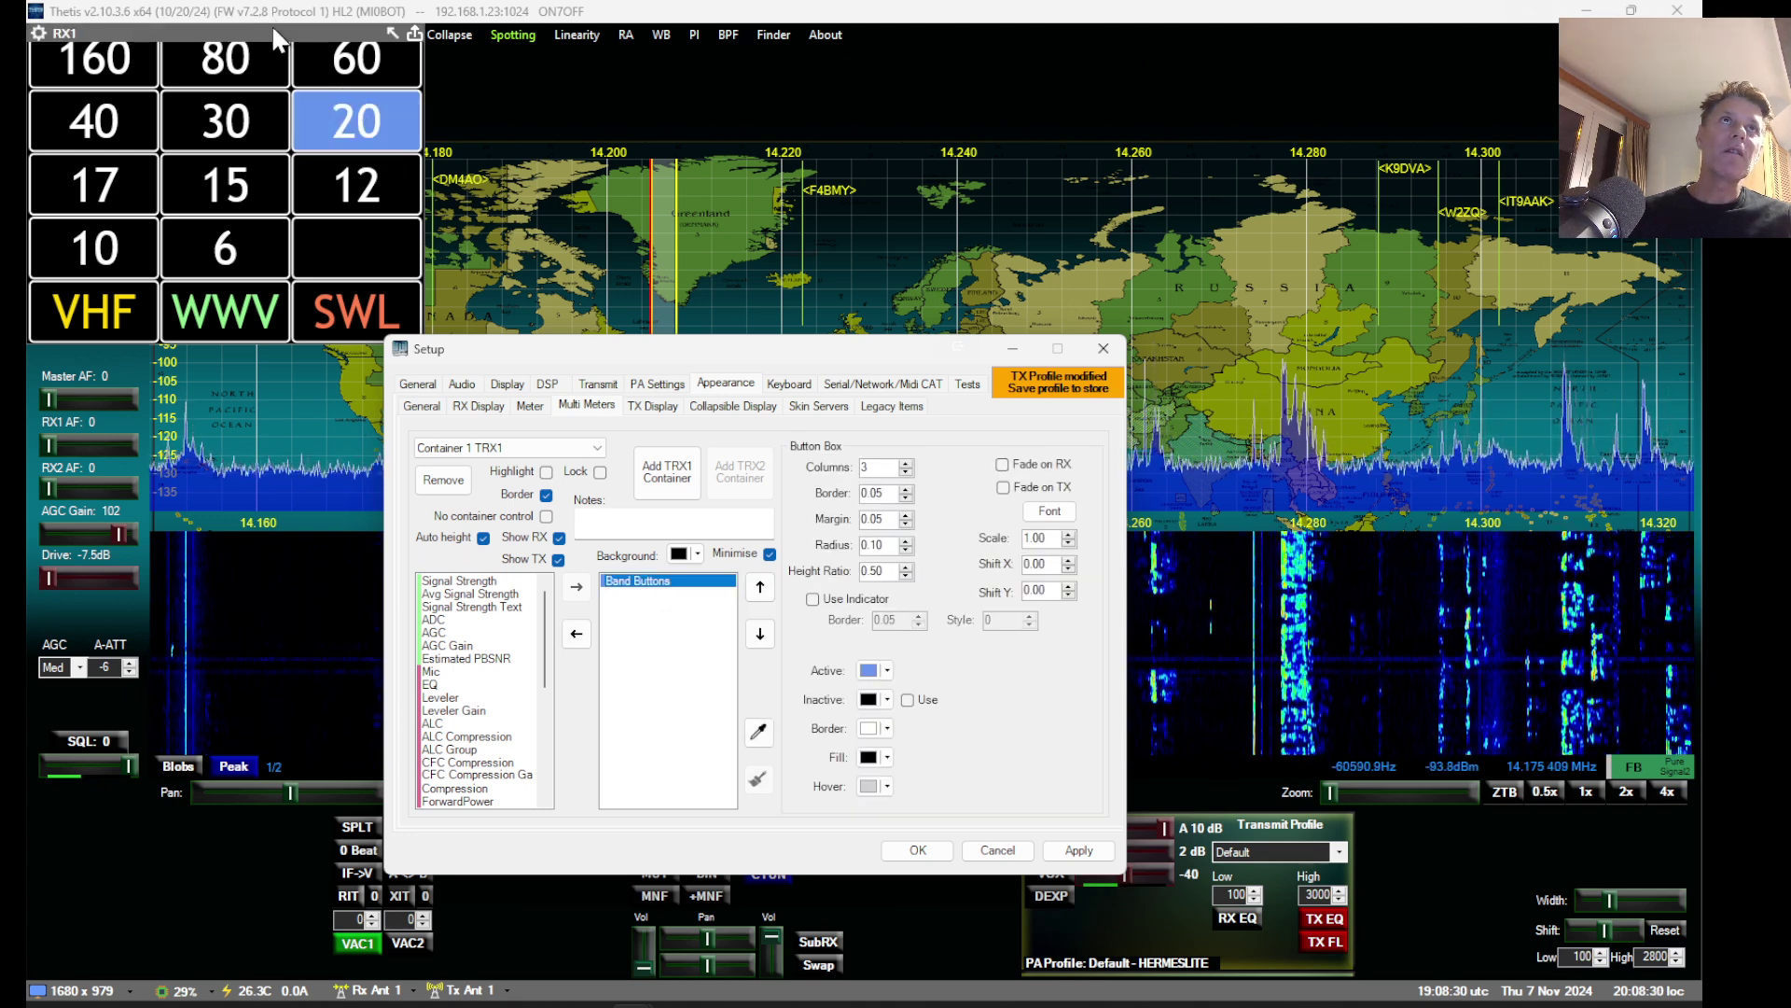
drag(272, 27, 1624, 83)
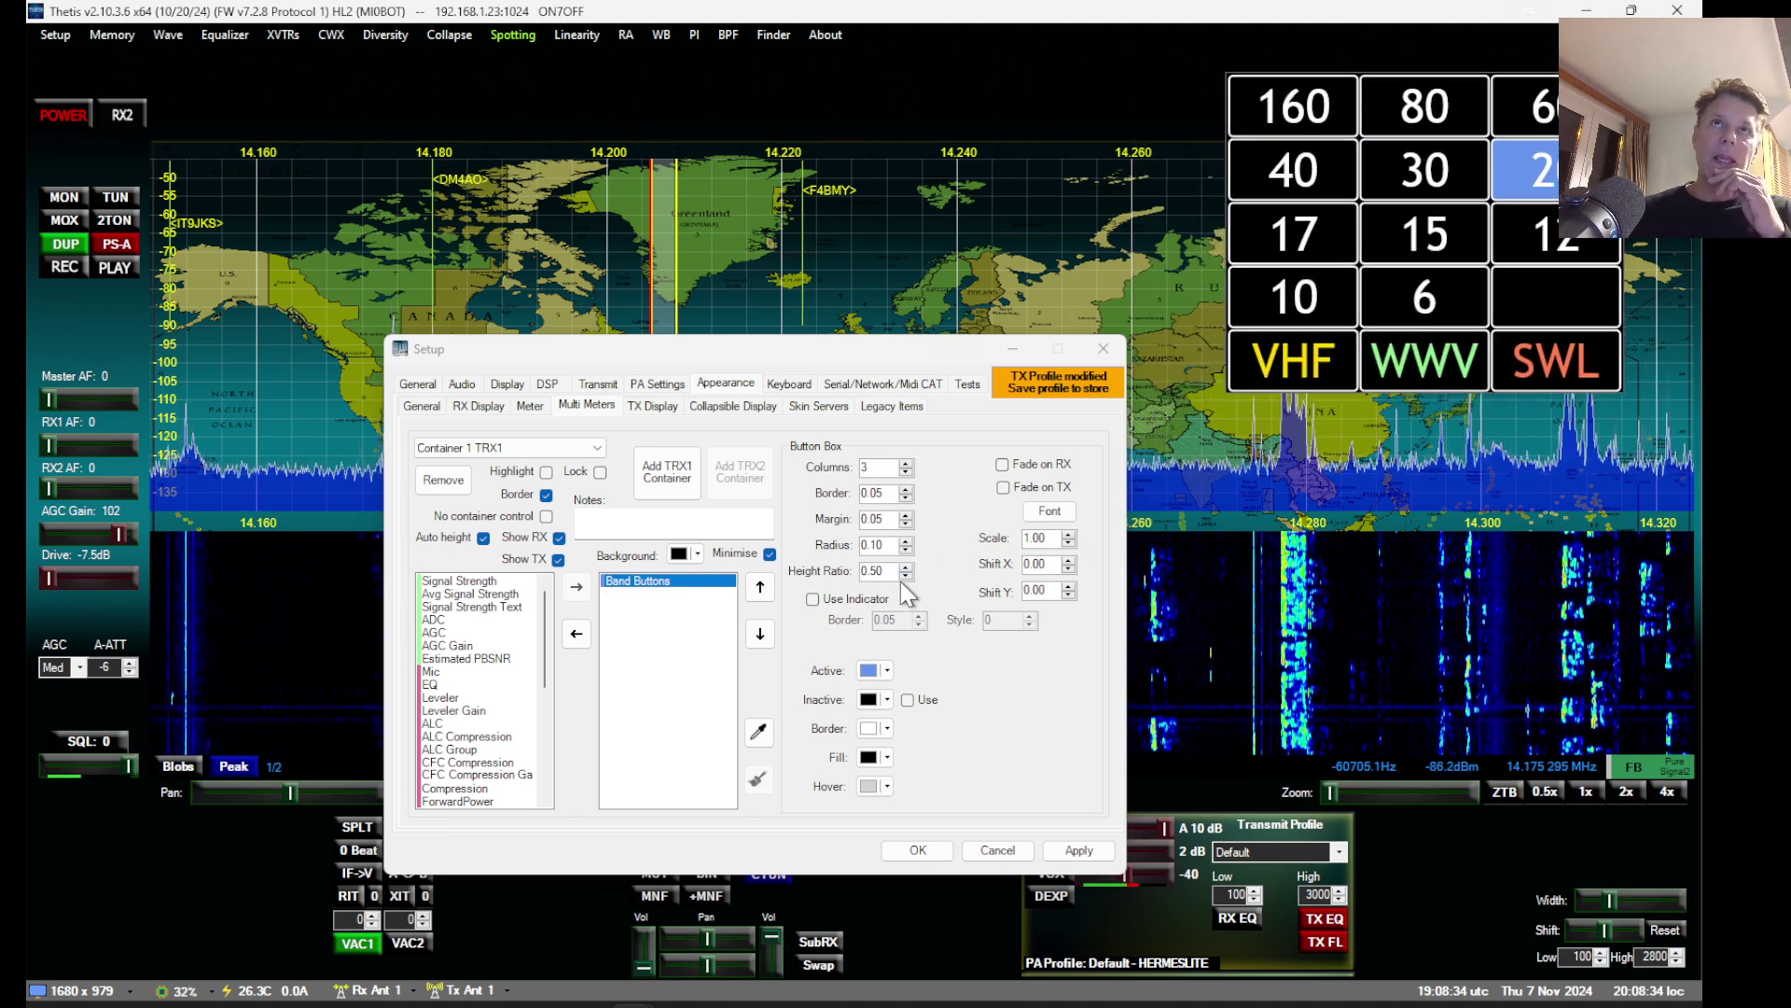
scroll(895, 467, up, 5)
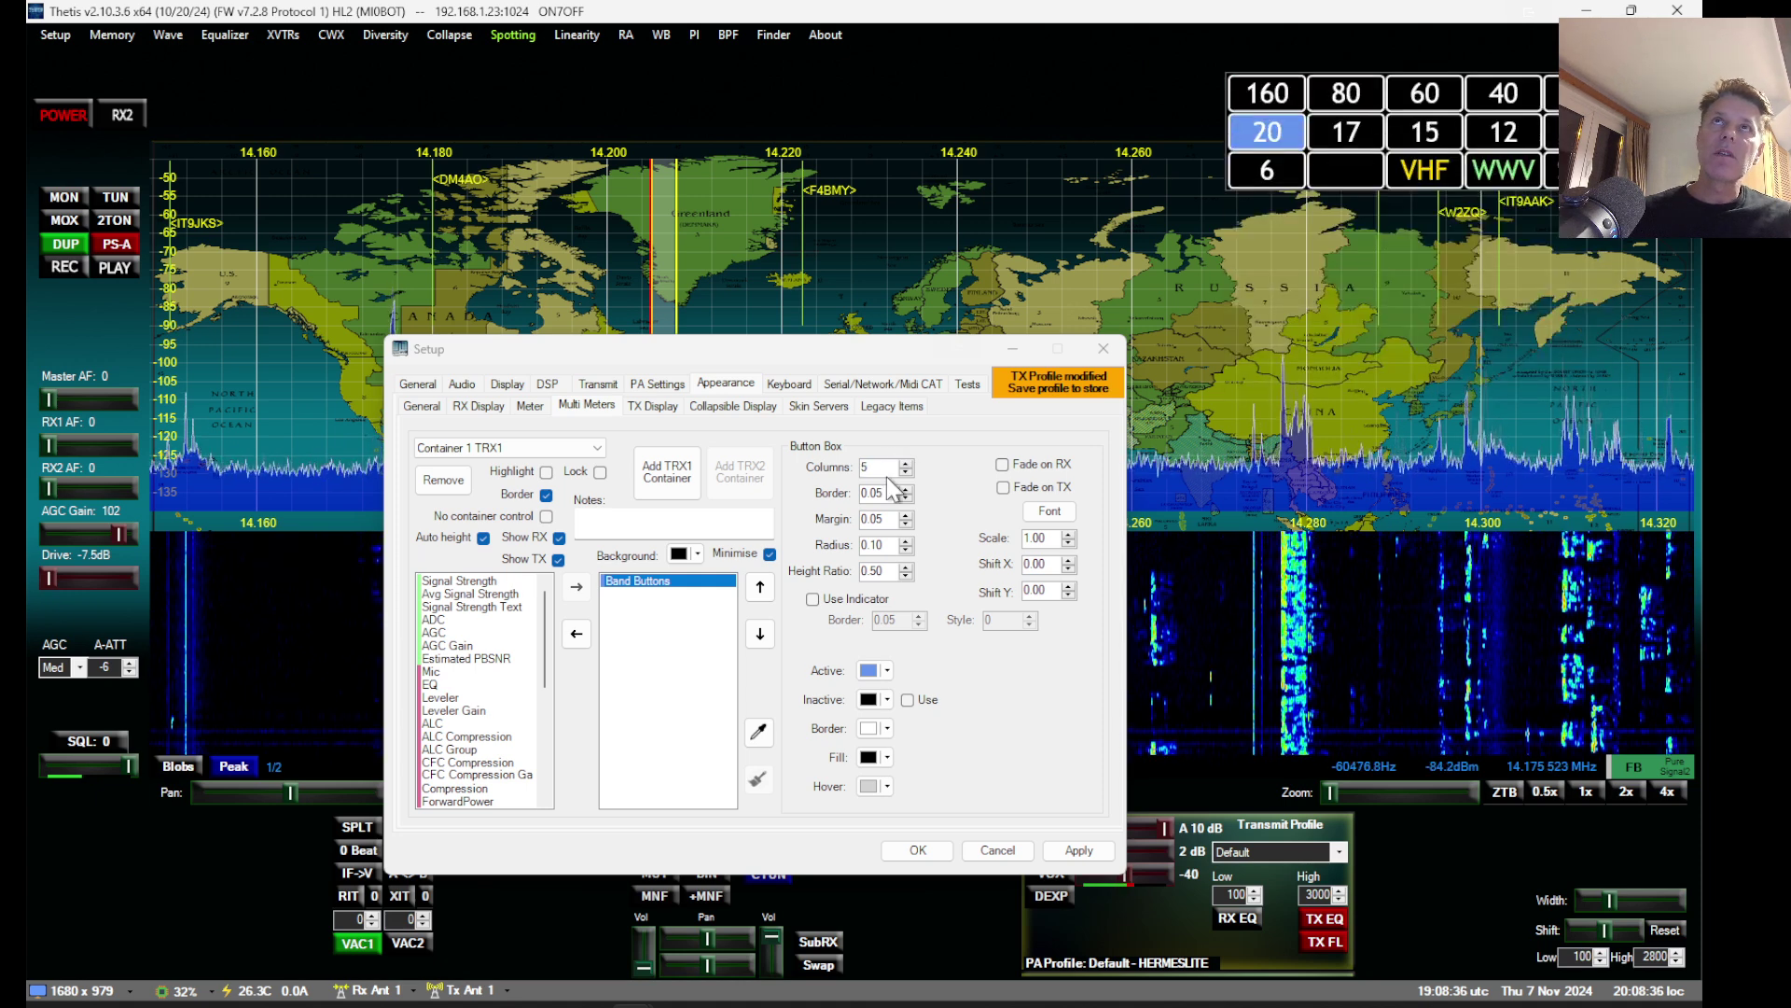
scroll(892, 471, up, 3)
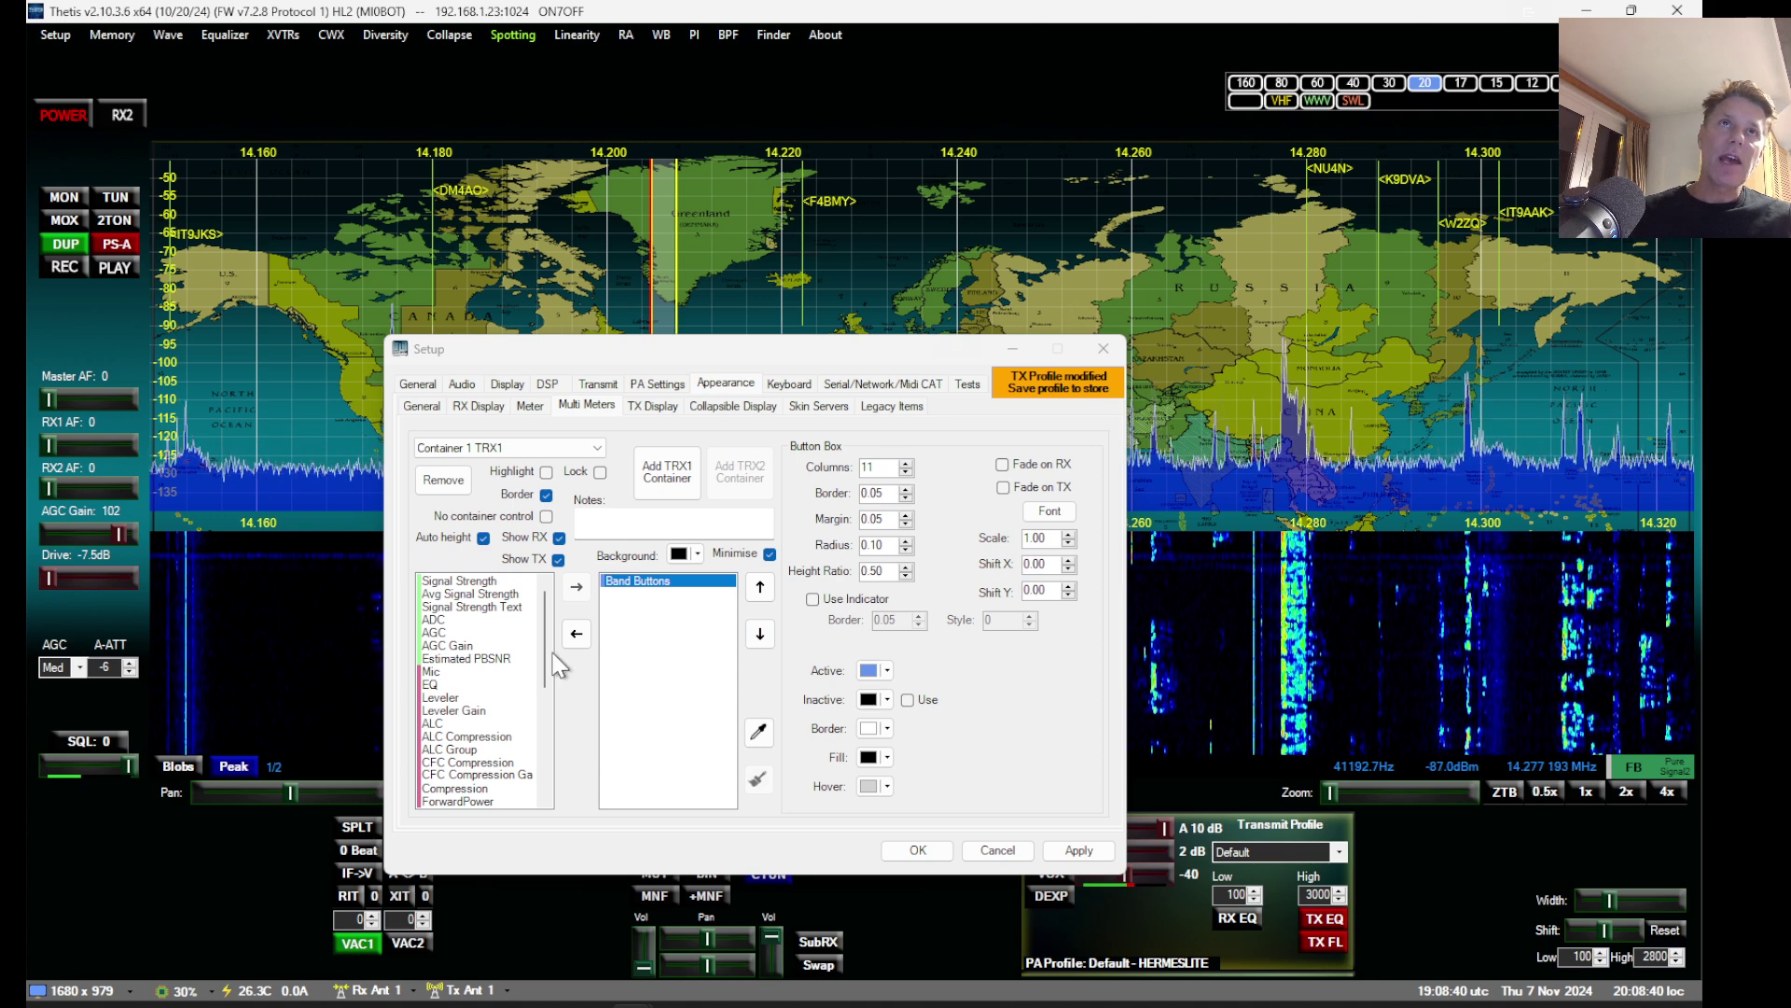
scroll(545, 647, down, 10)
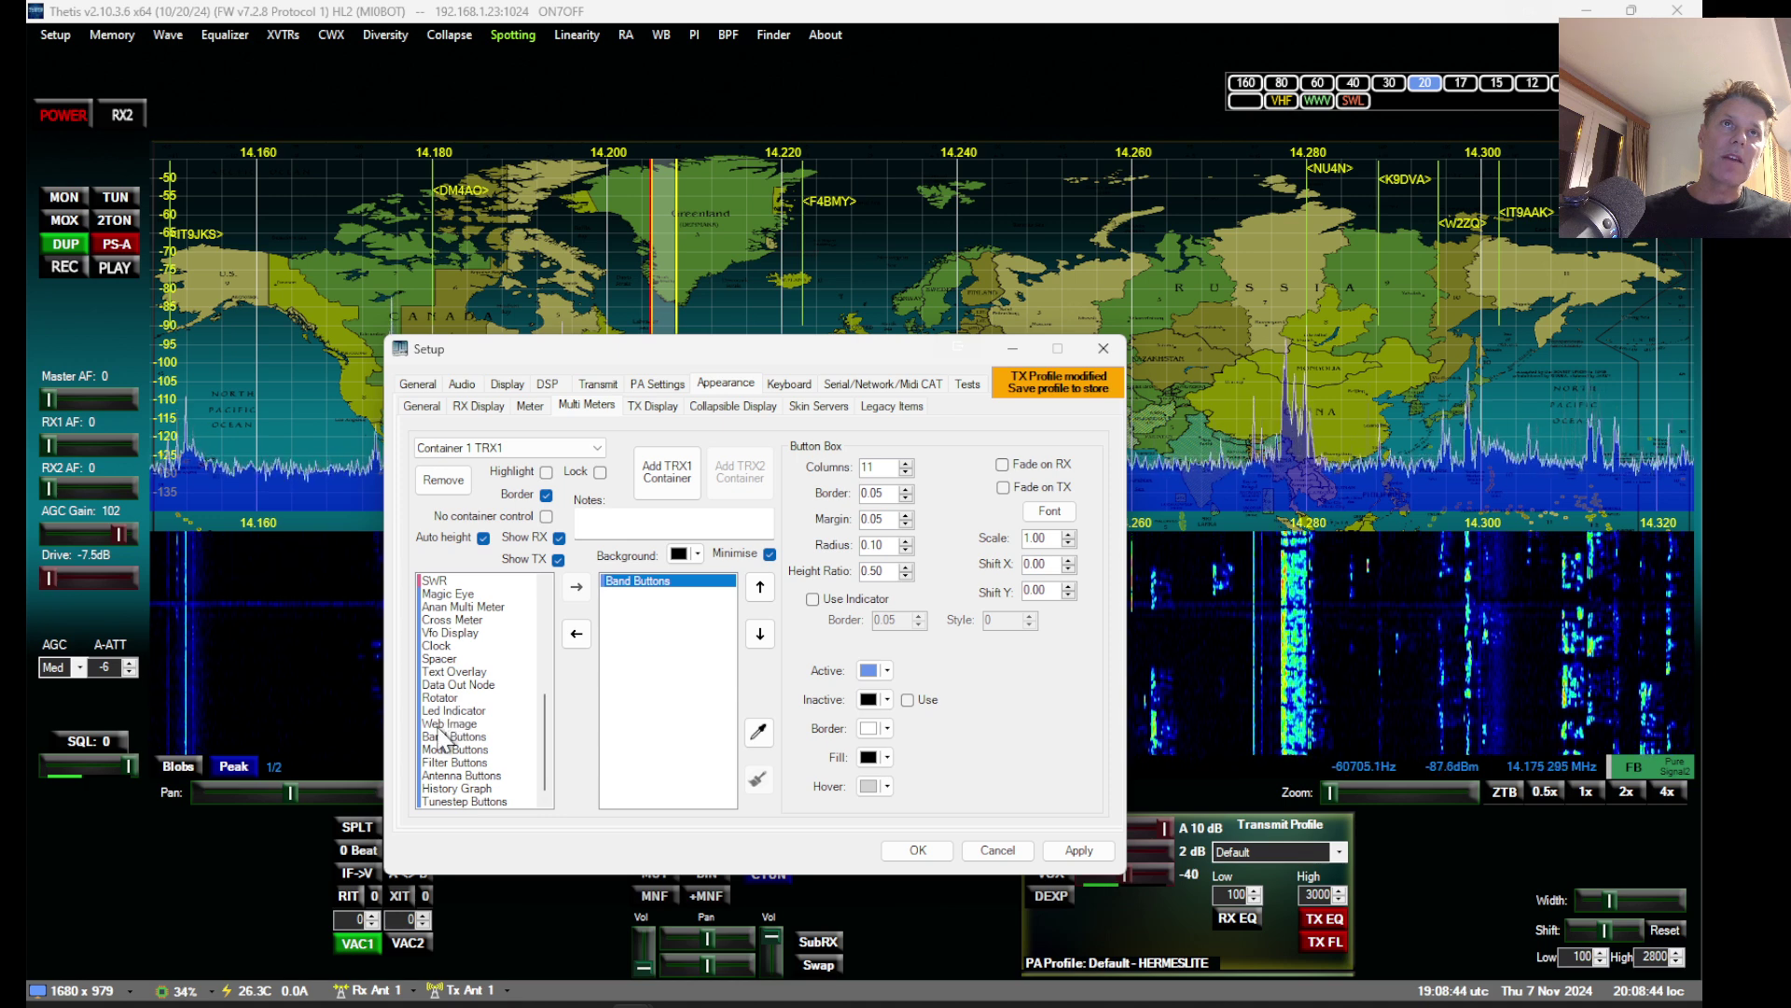
Step: Add a Text Overlay above the Band Buttons with RX and TX text BAND SELECTION
click(451, 672)
double_click(452, 672)
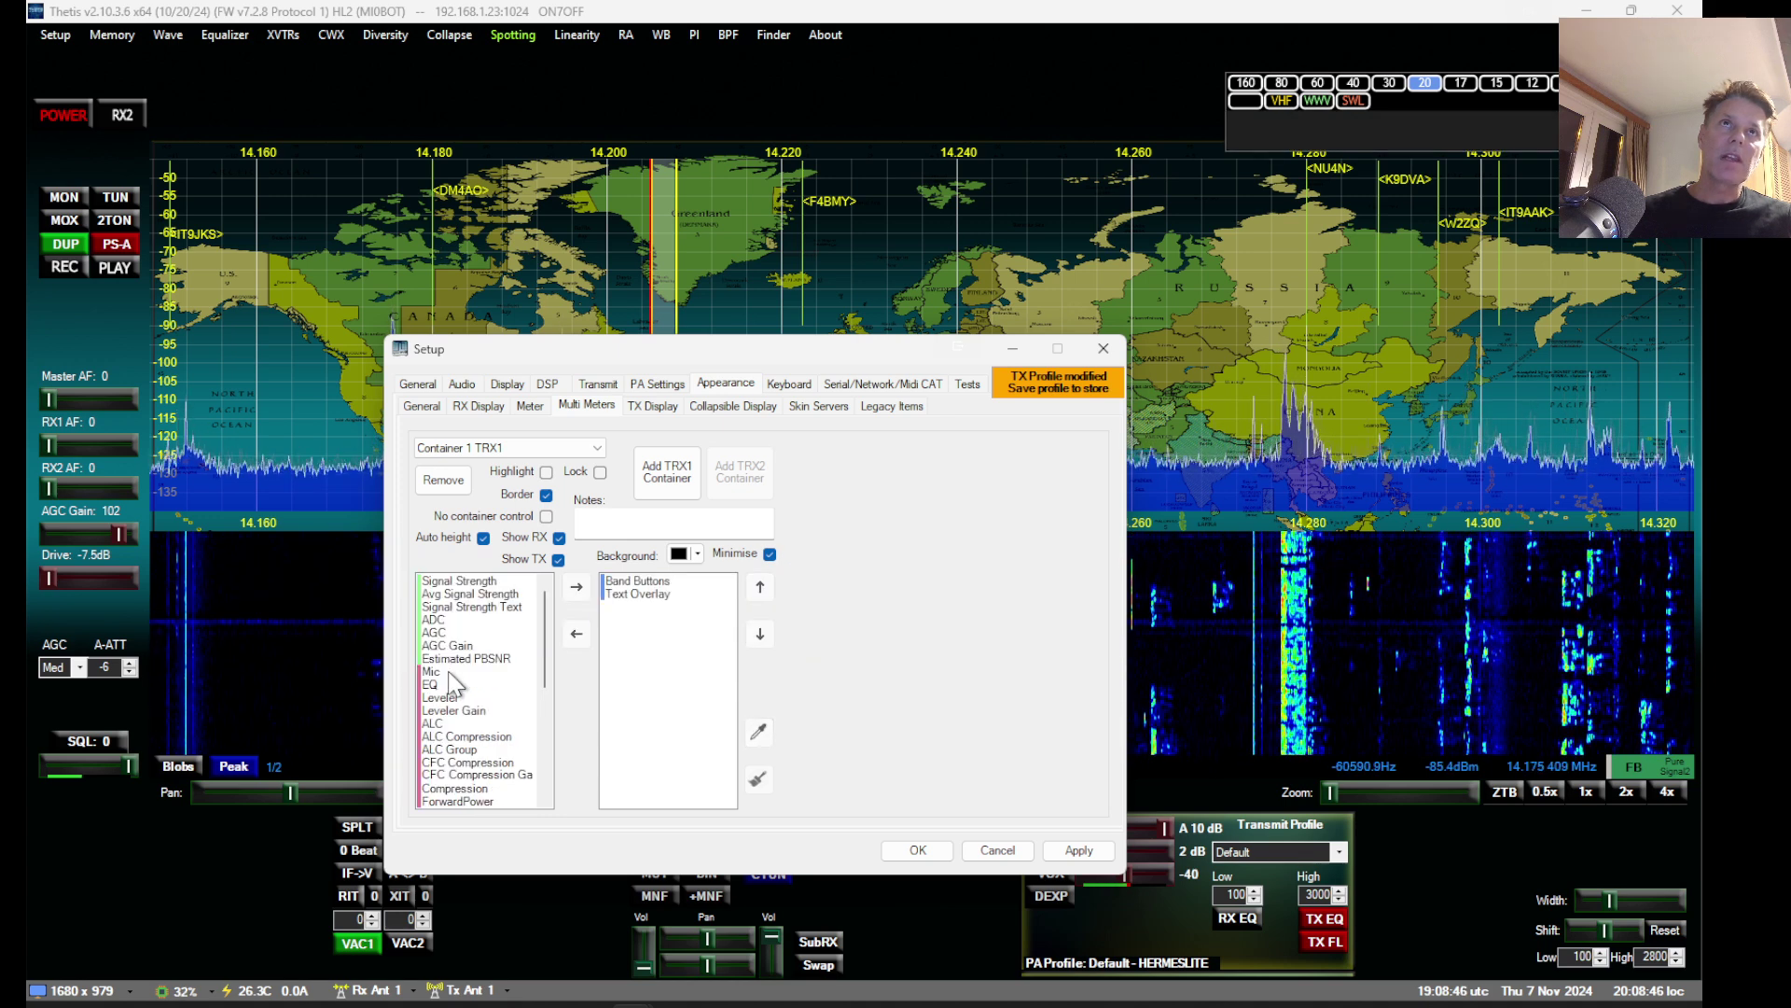
click(667, 593)
click(760, 586)
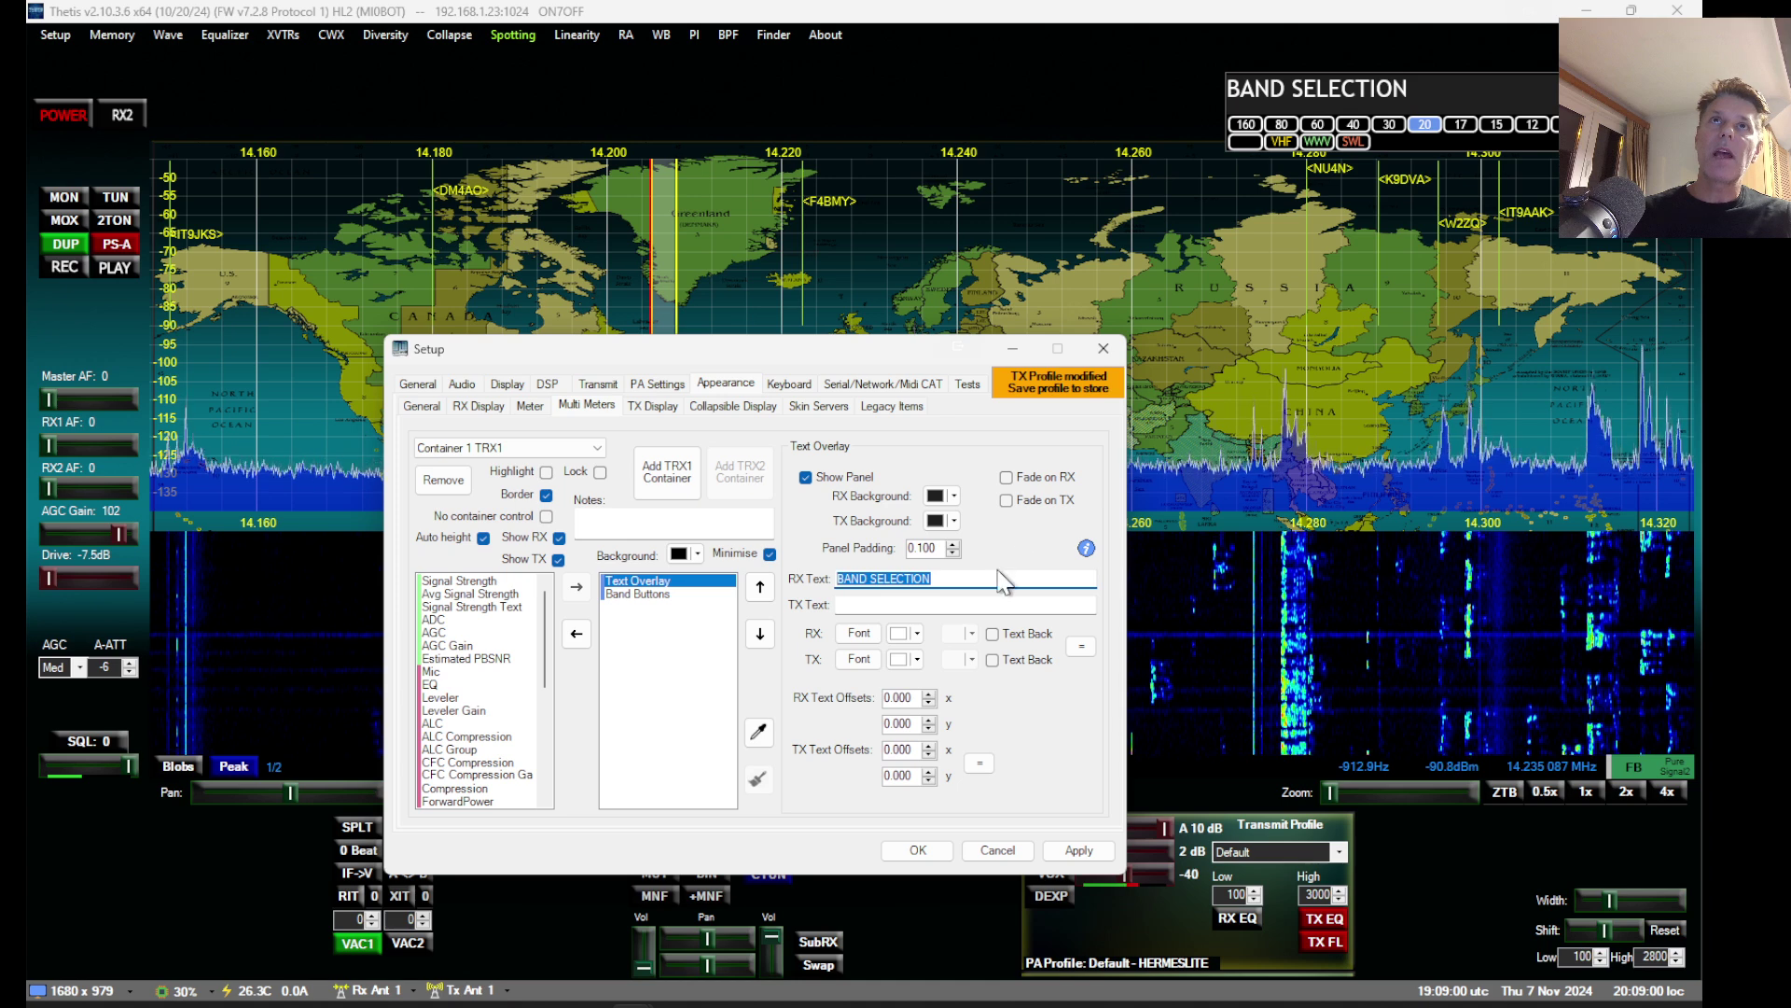
click(964, 603)
text(BAND SELECTION)
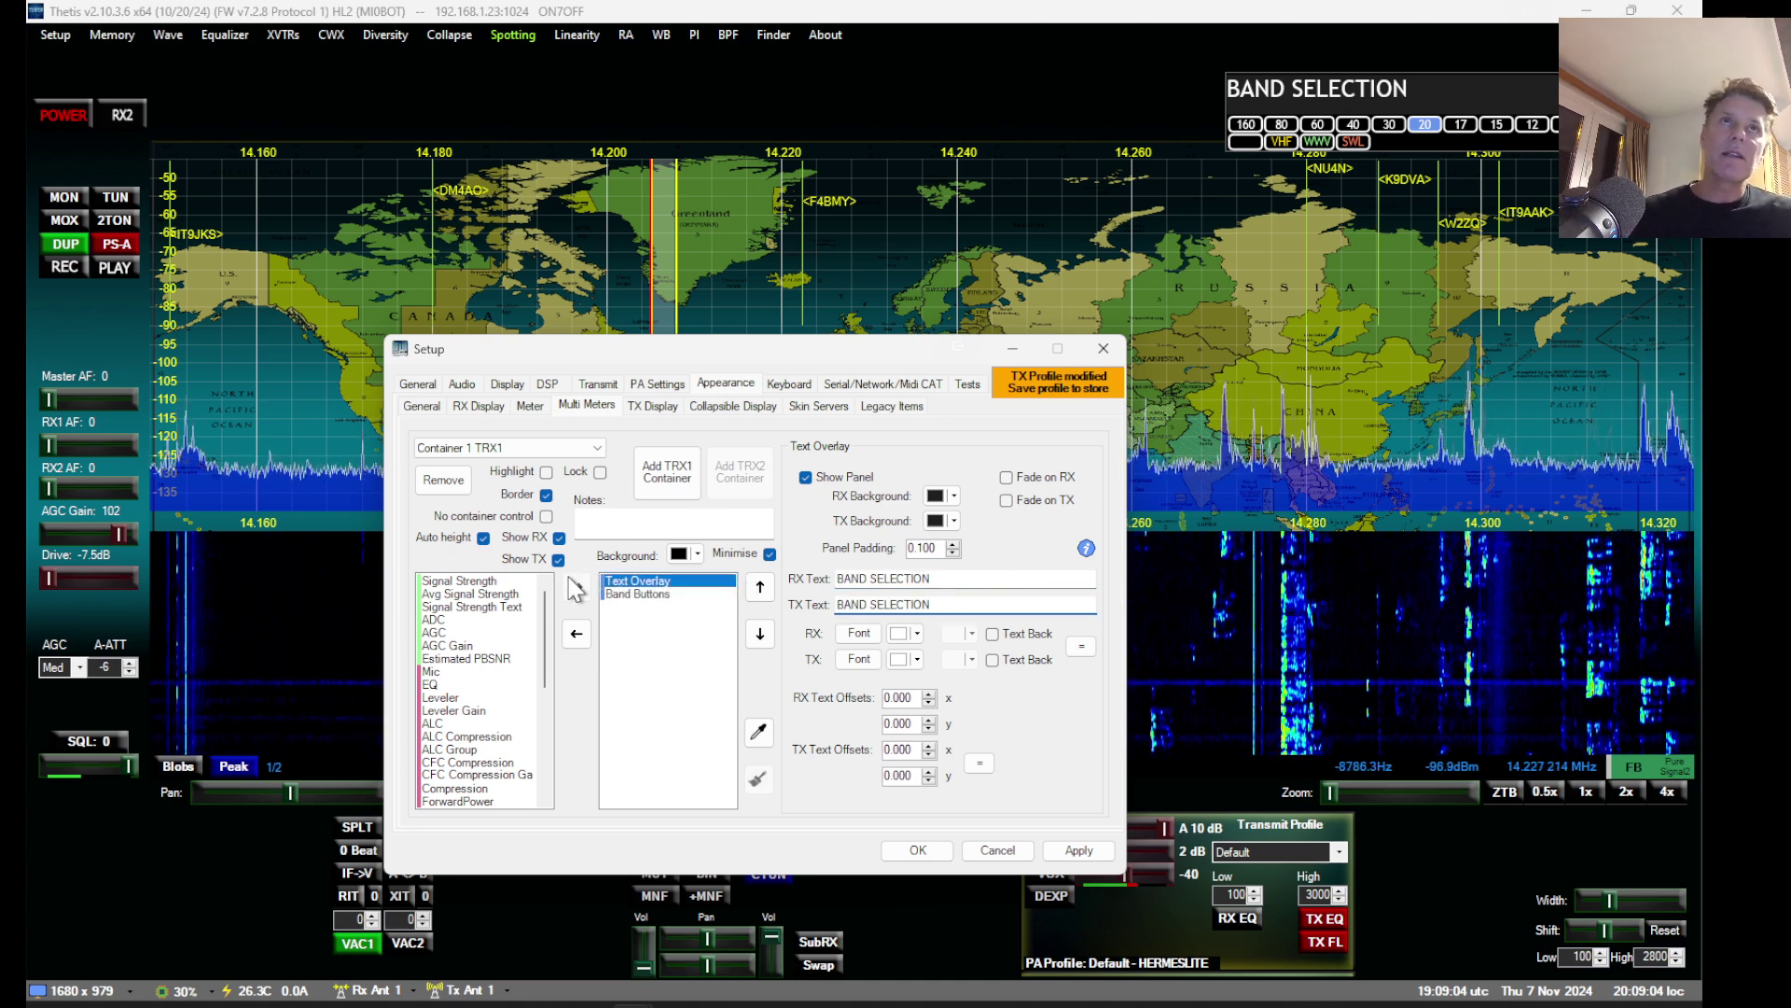
click(893, 577)
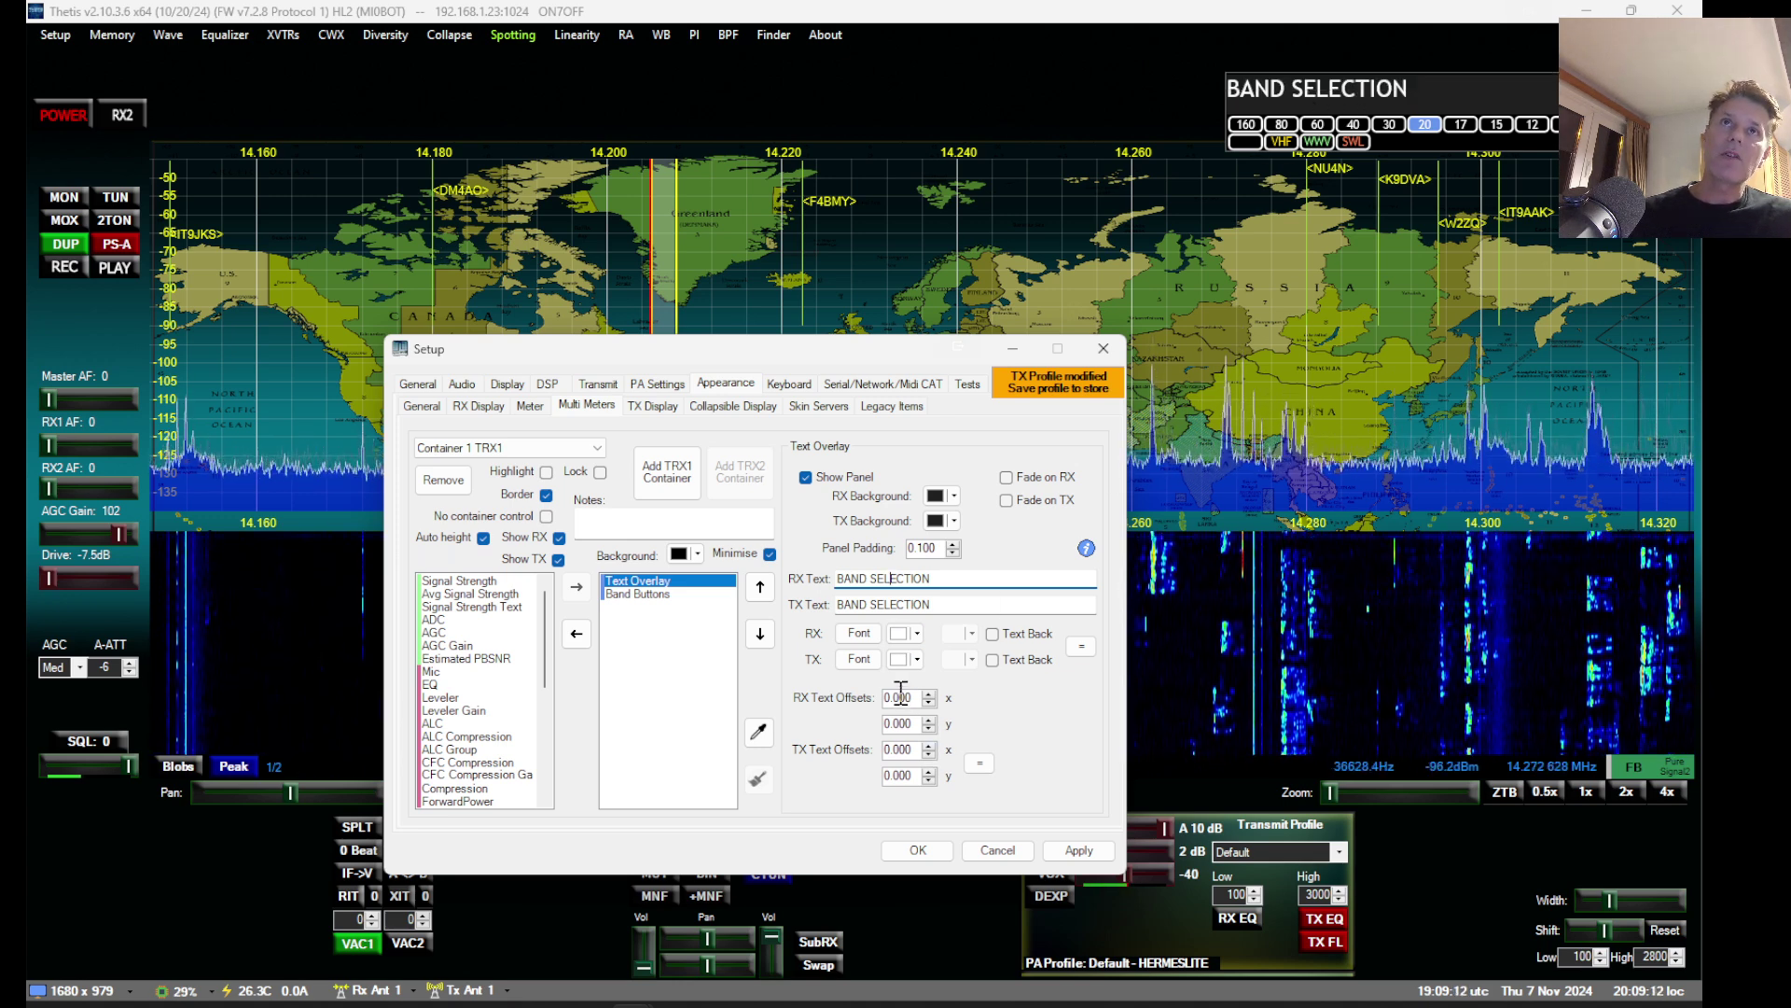
Step: Make the BAND SELECTION title bold and underlined and raise its x offset to 0.265
click(858, 634)
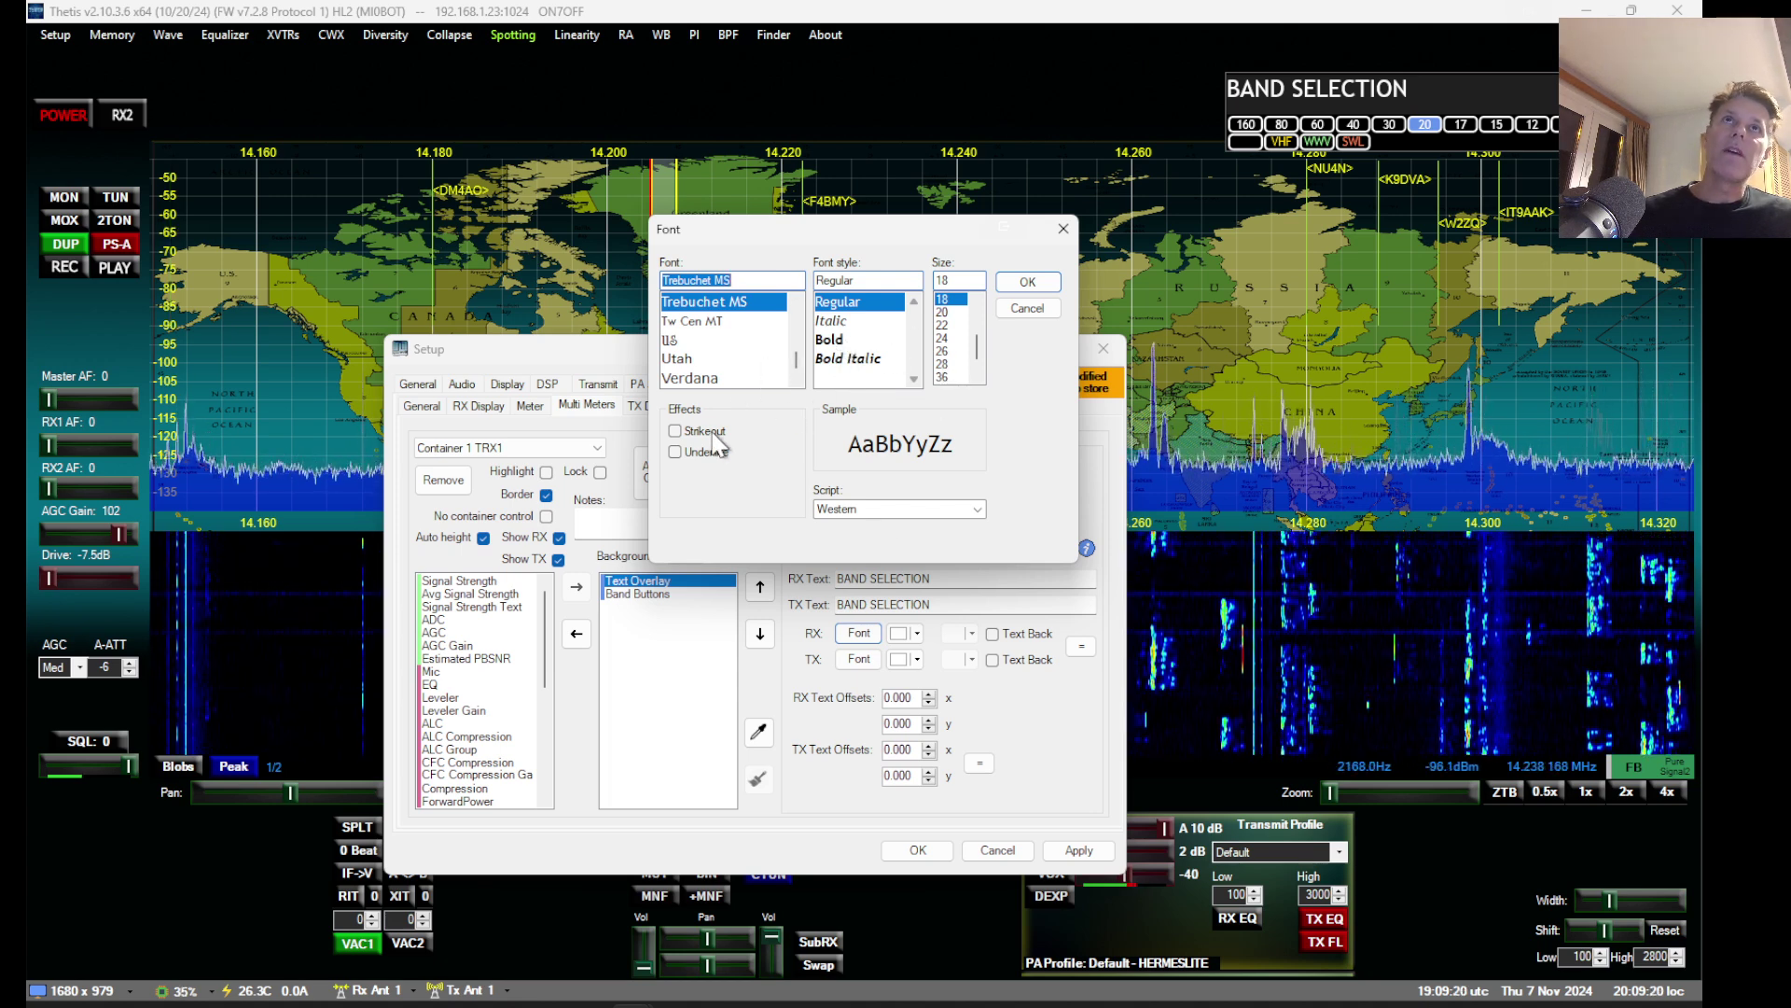
click(684, 455)
click(840, 340)
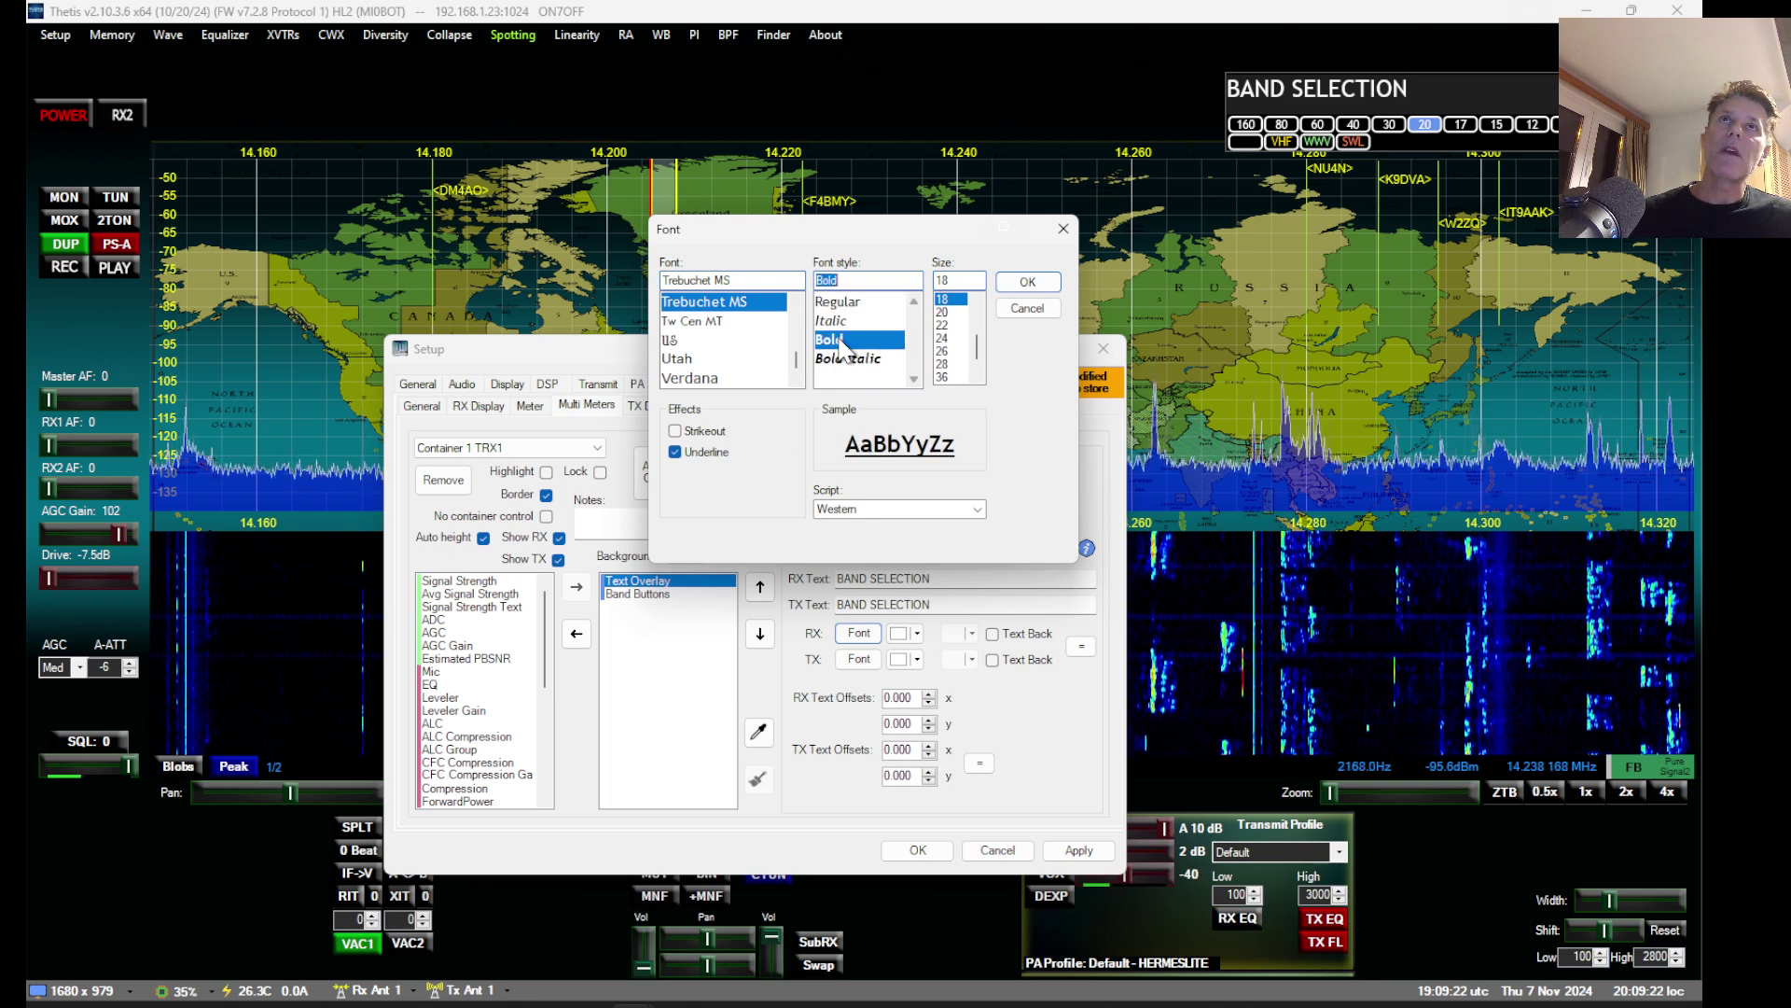
click(1019, 282)
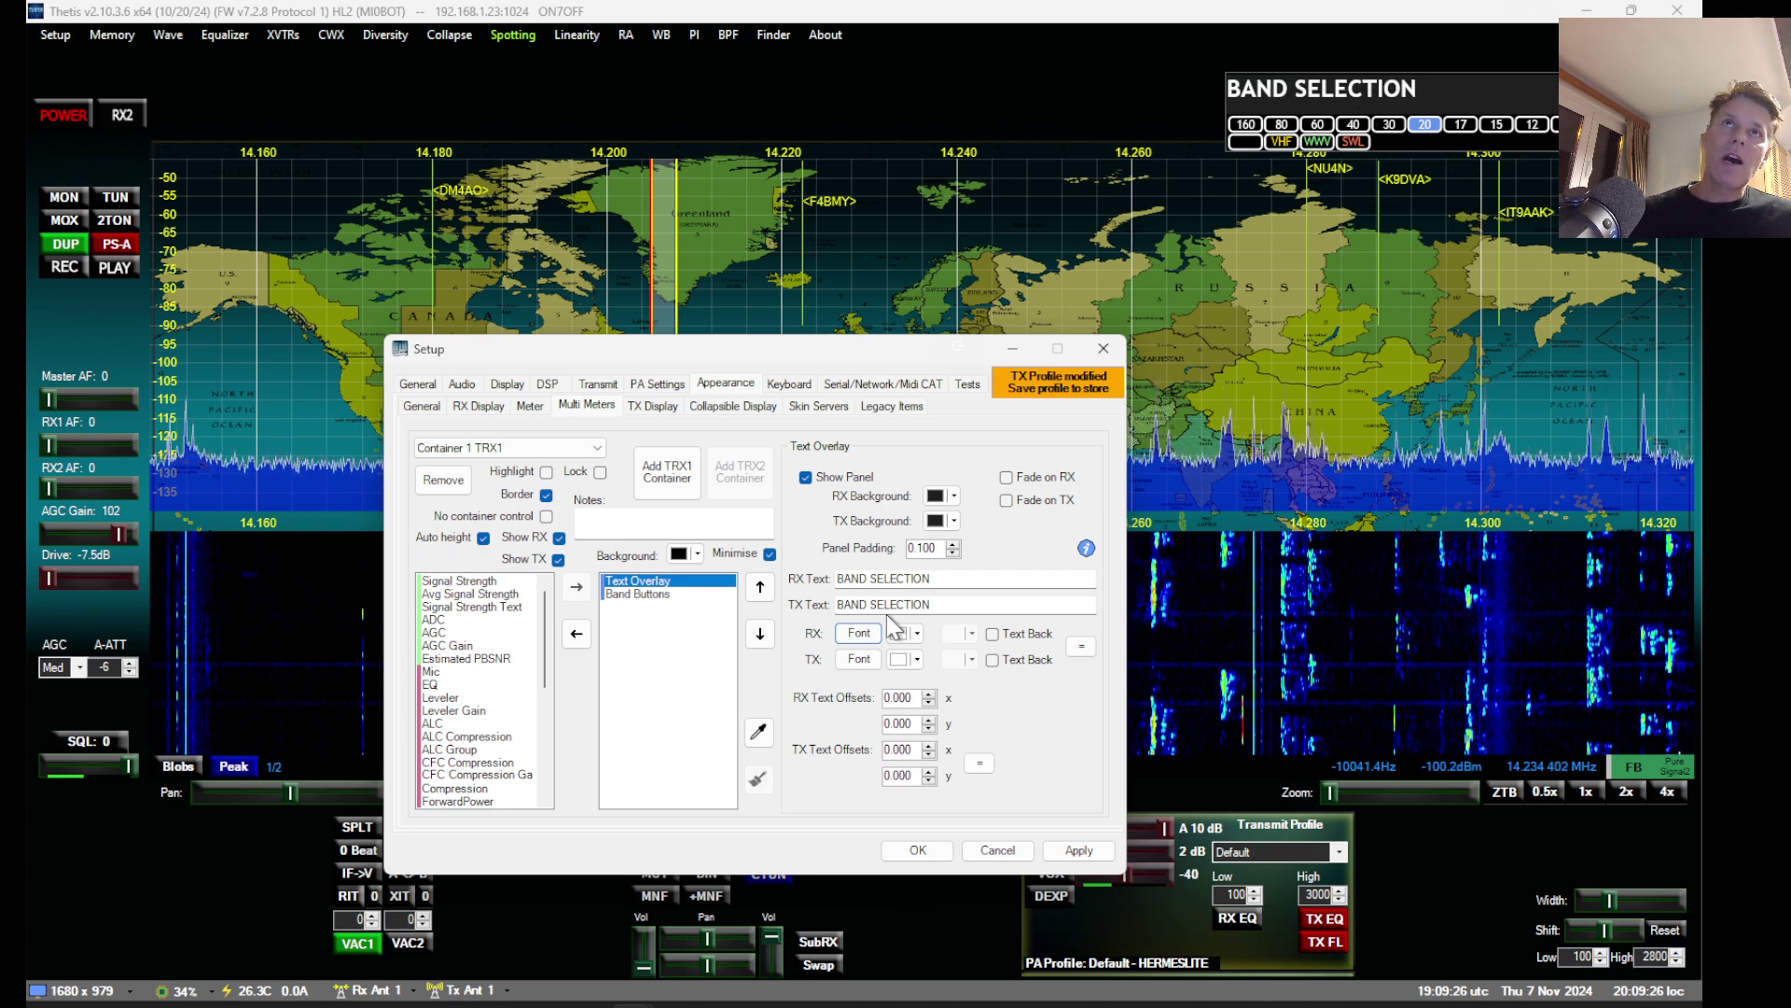
click(928, 694)
drag(934, 696, 937, 698)
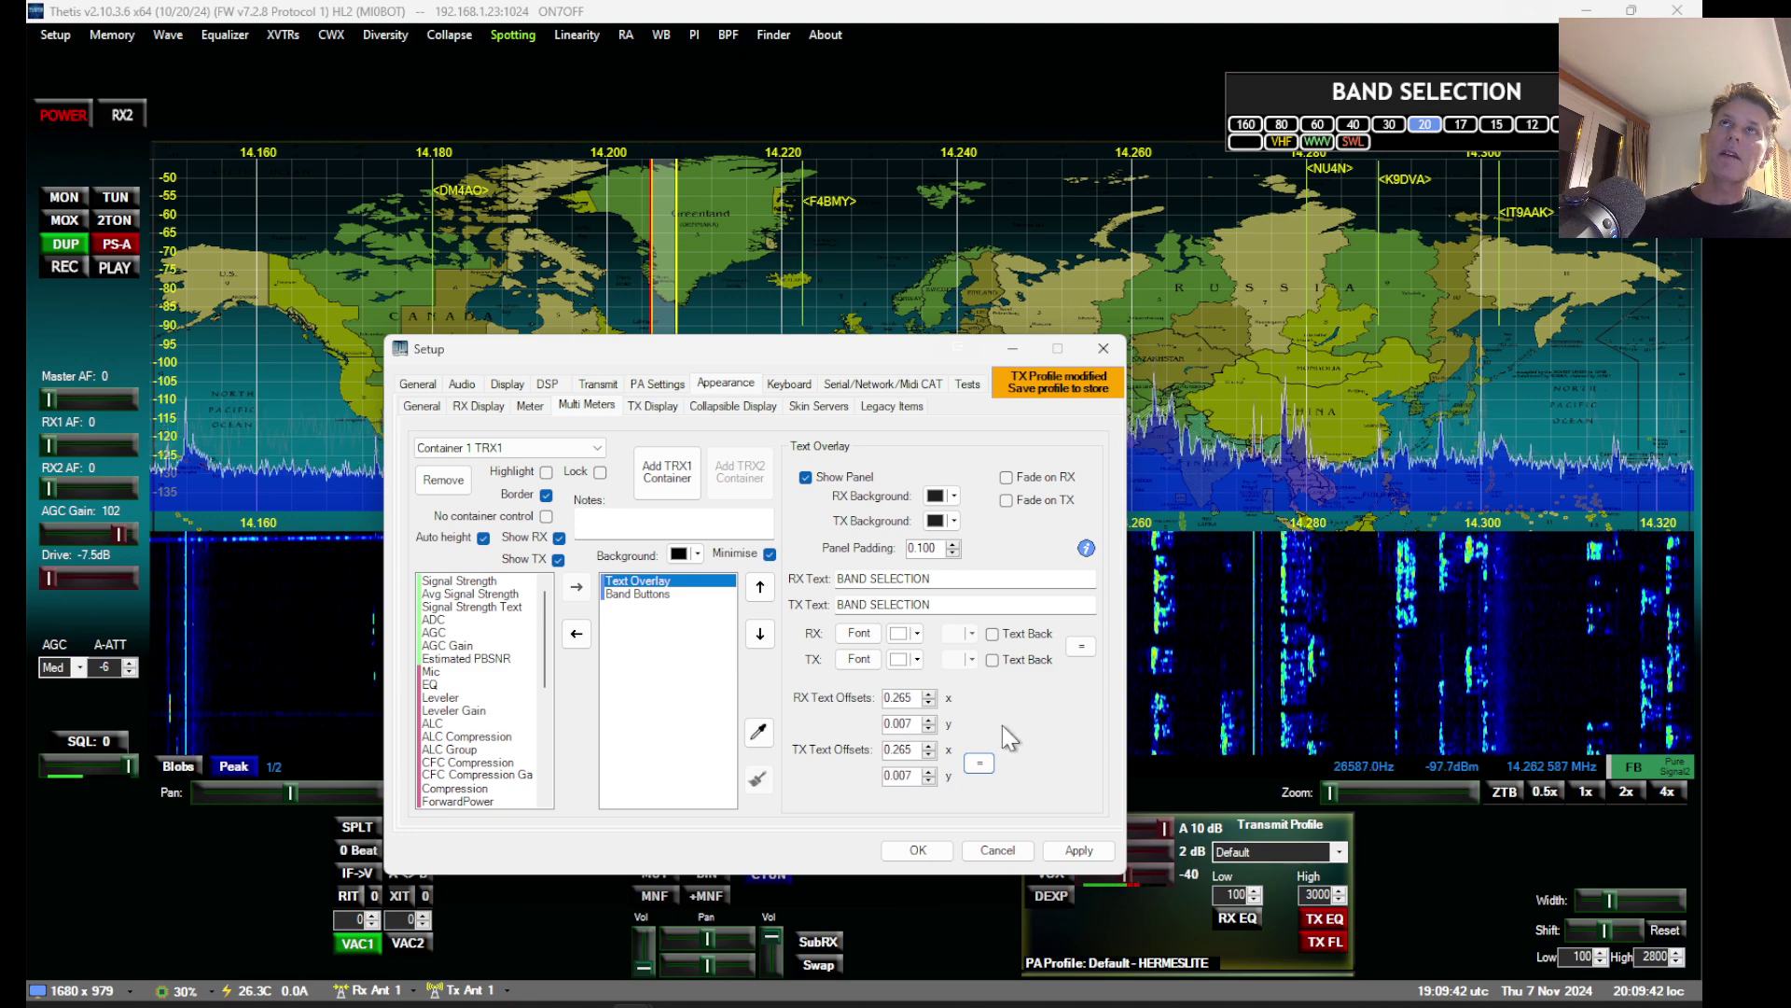
Step: Close Setup and drag the BAND SELECTION panel left toward the top centre
click(1109, 346)
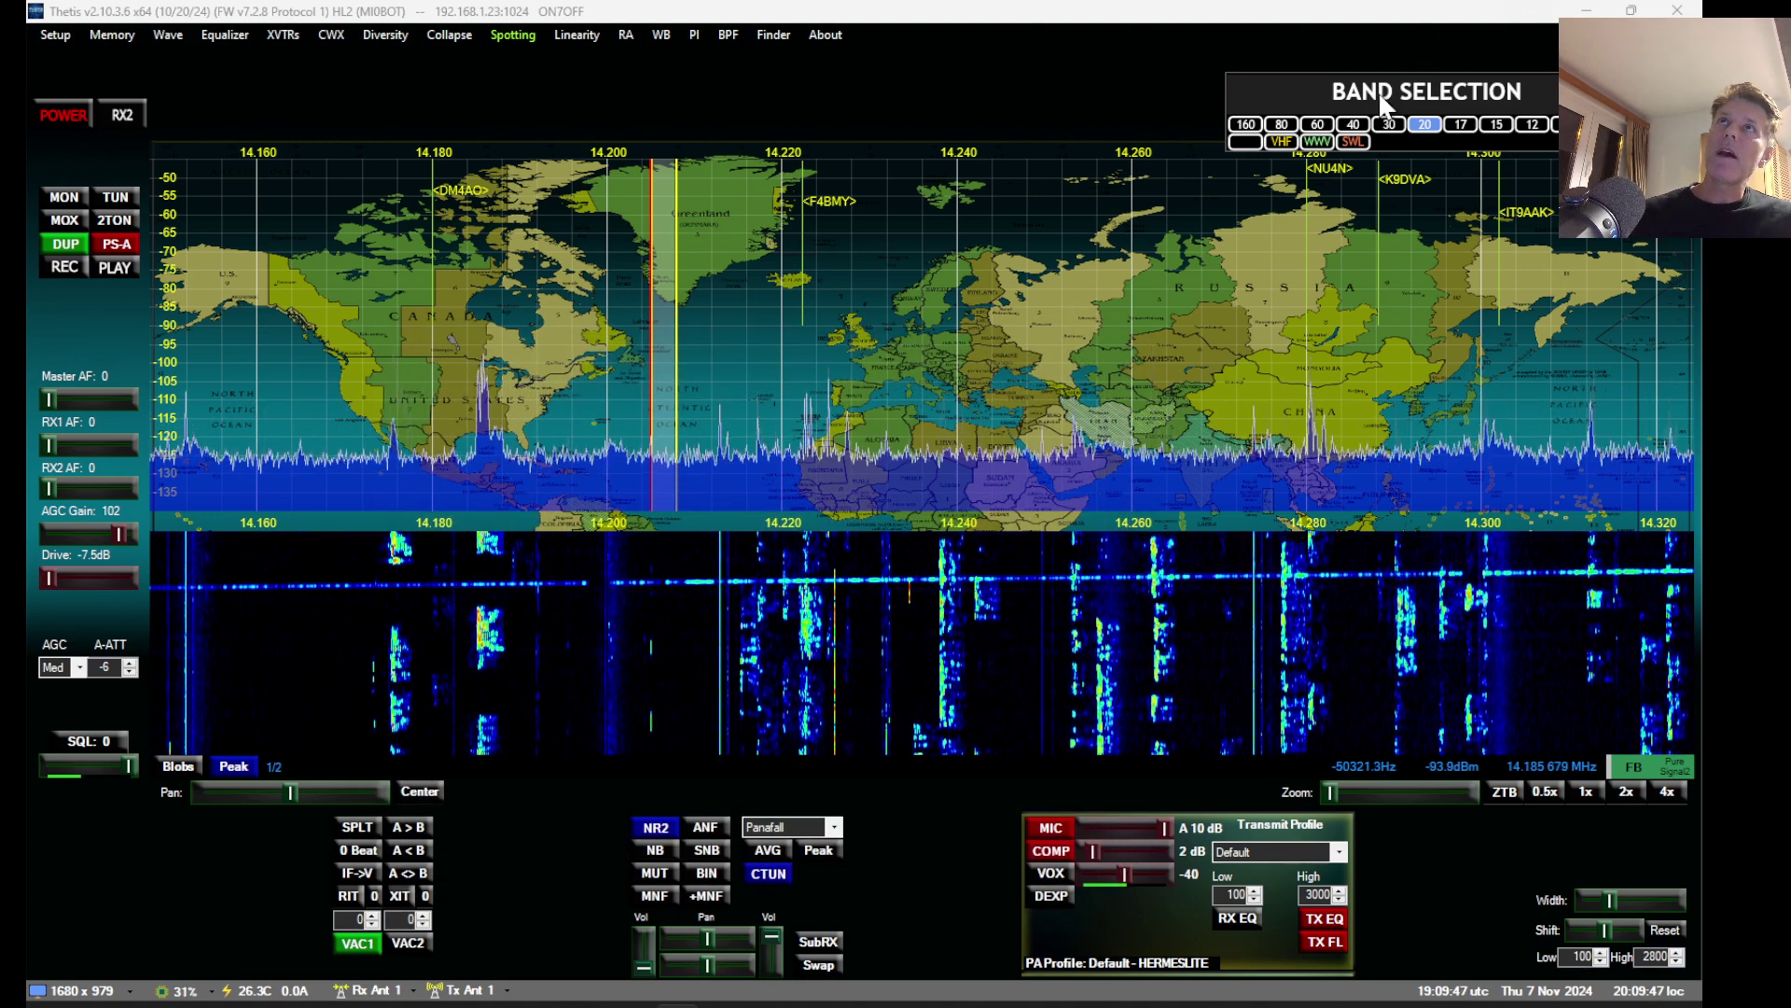
mouse_move(1394, 76)
drag(1394, 75, 966, 58)
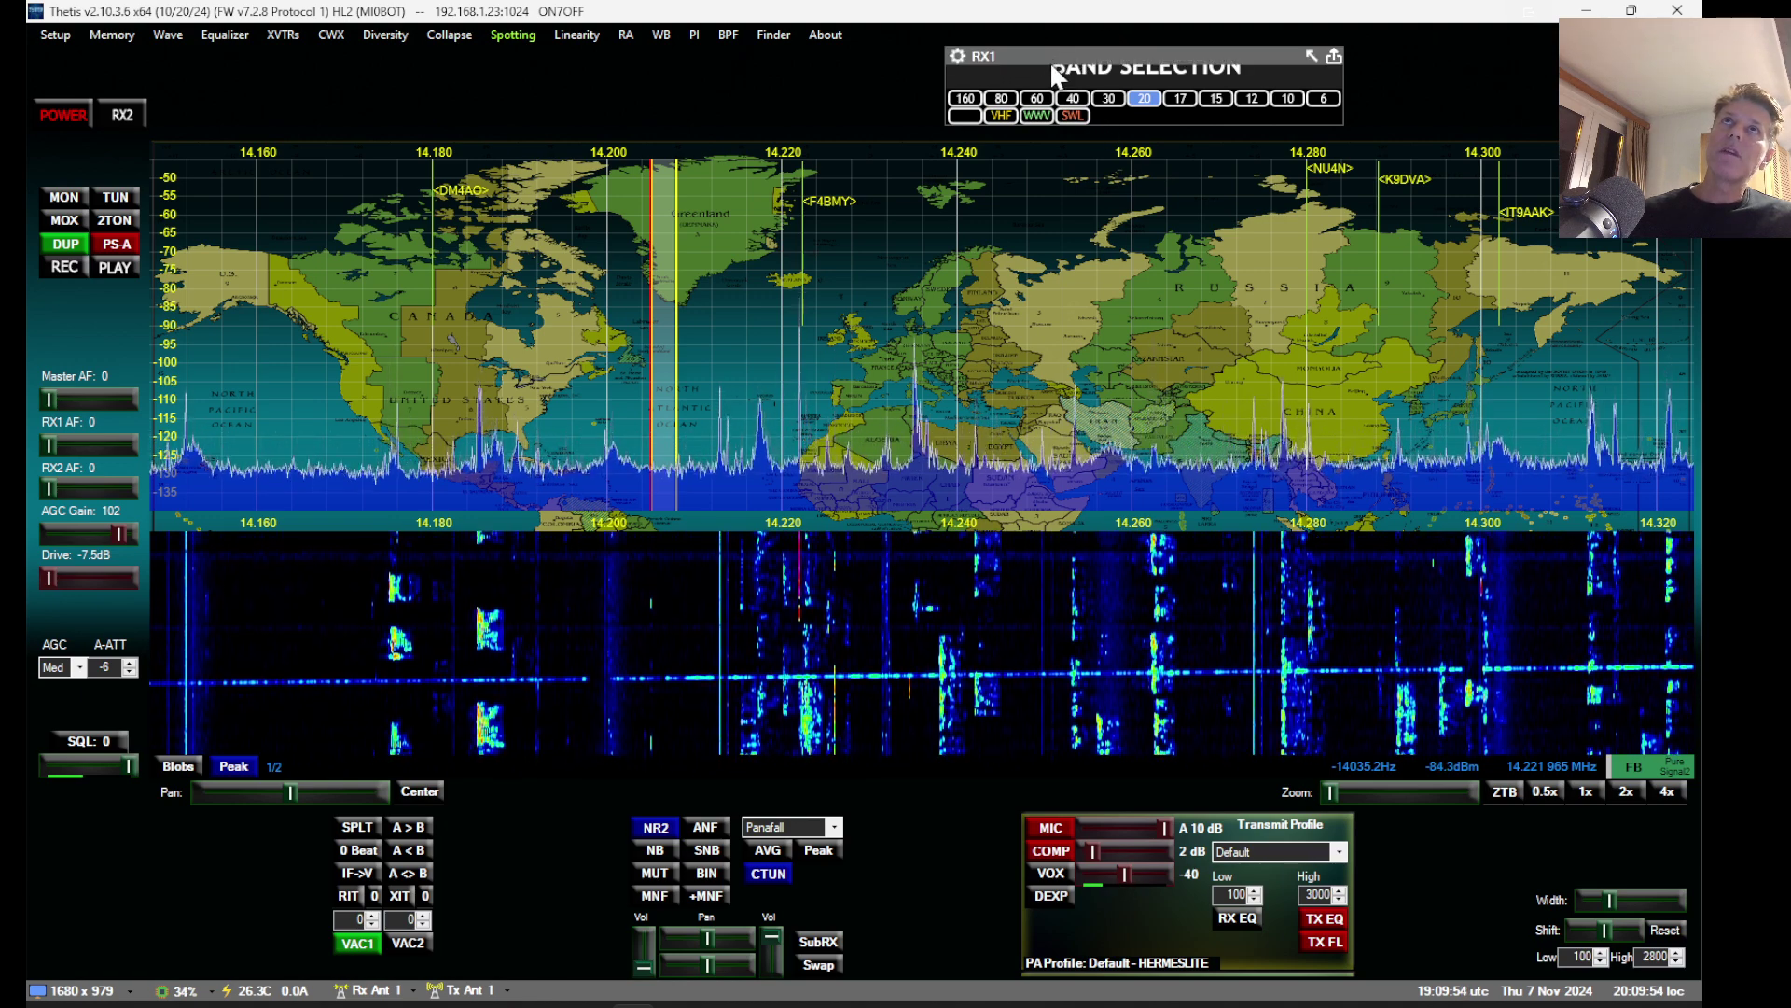
Step: Tick No container control, untick Border, then place the panel at top centre
click(957, 55)
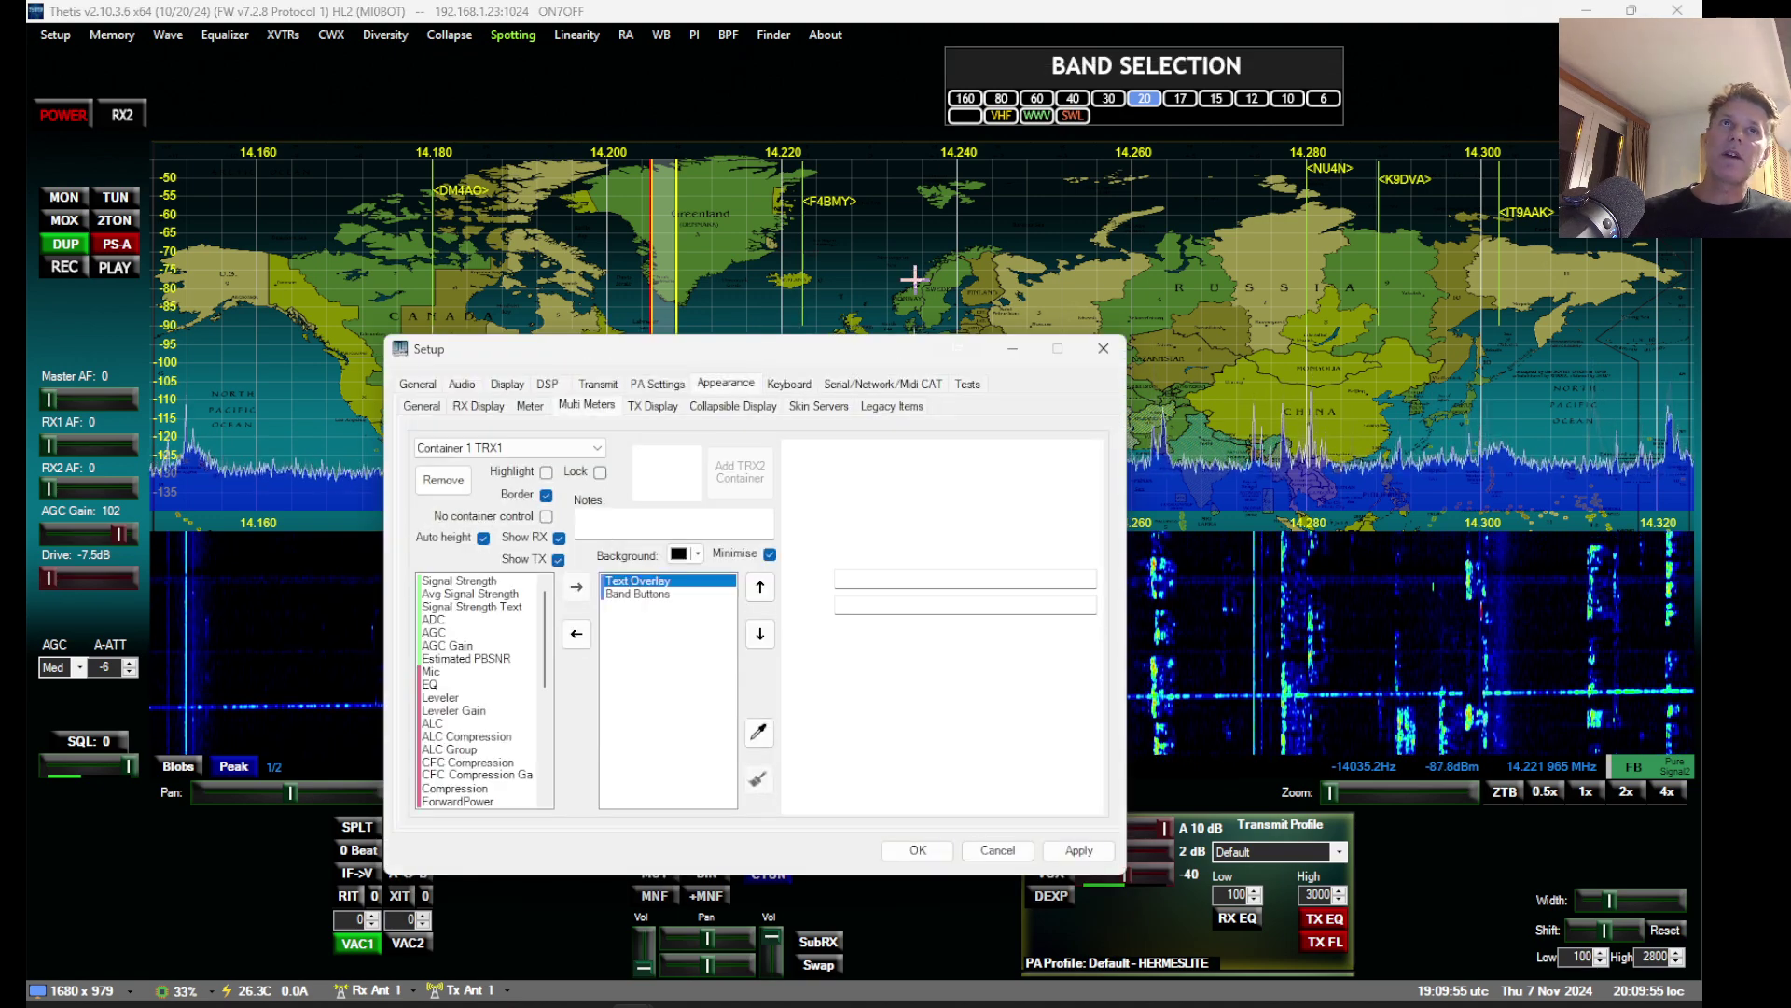
click(547, 518)
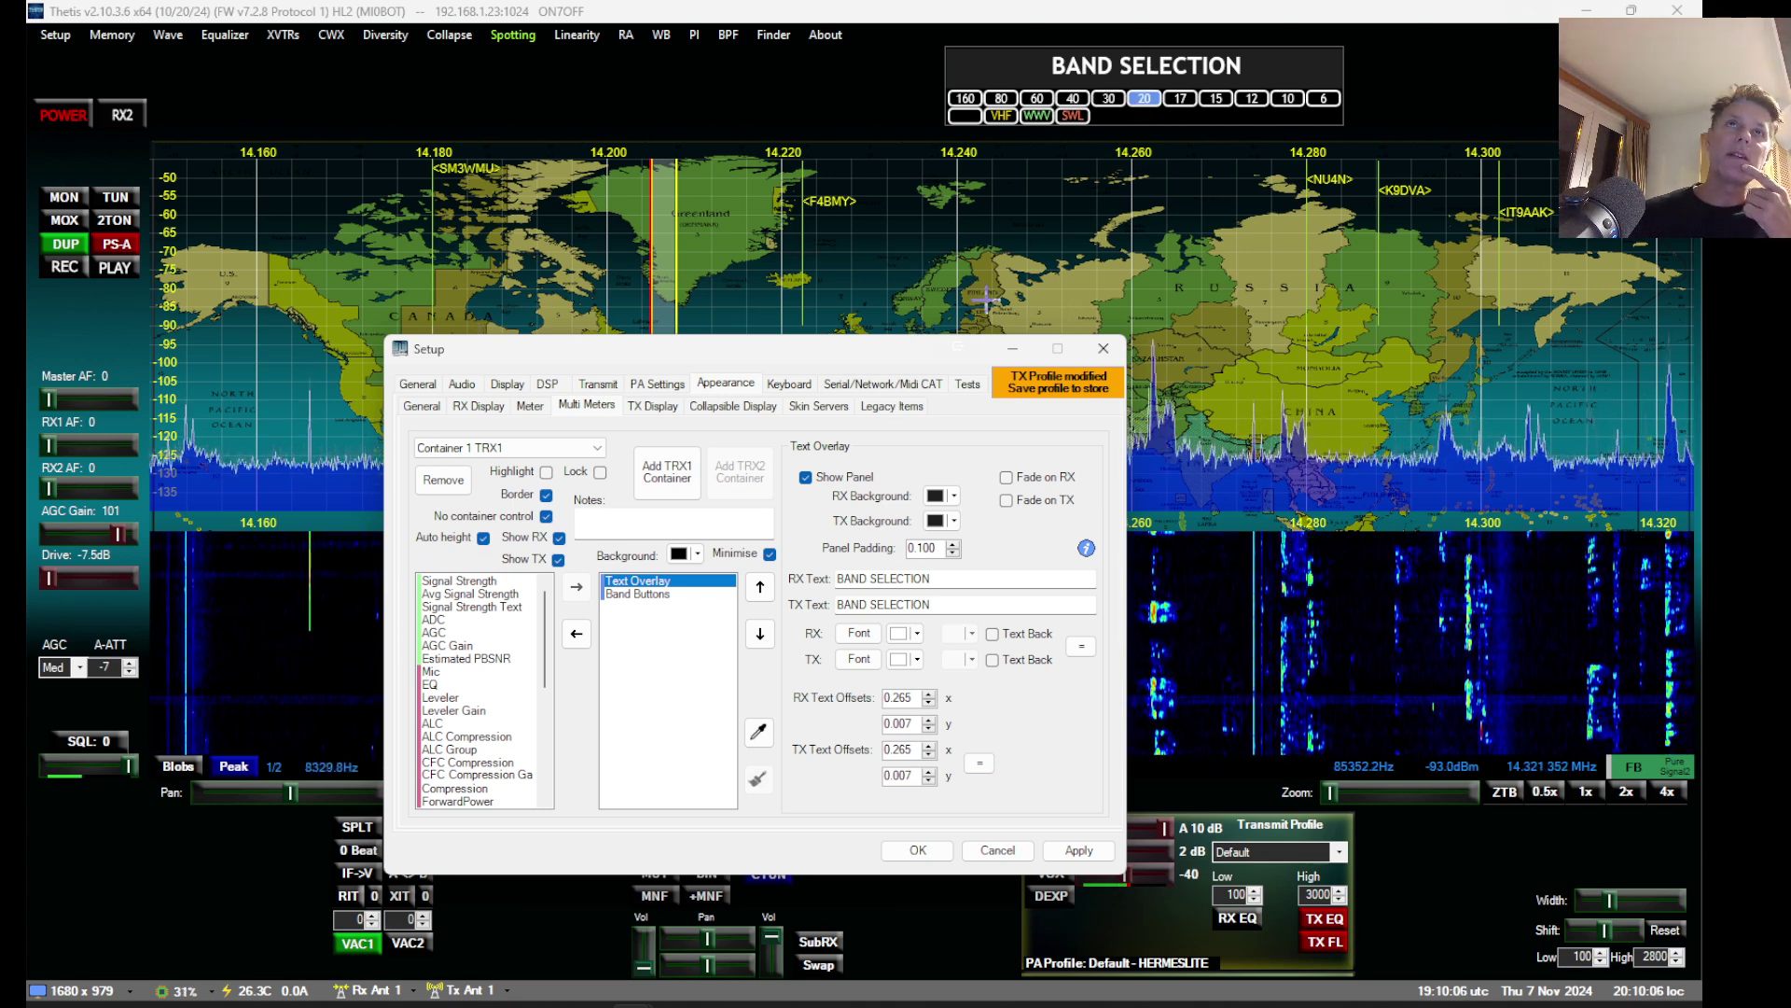
click(547, 494)
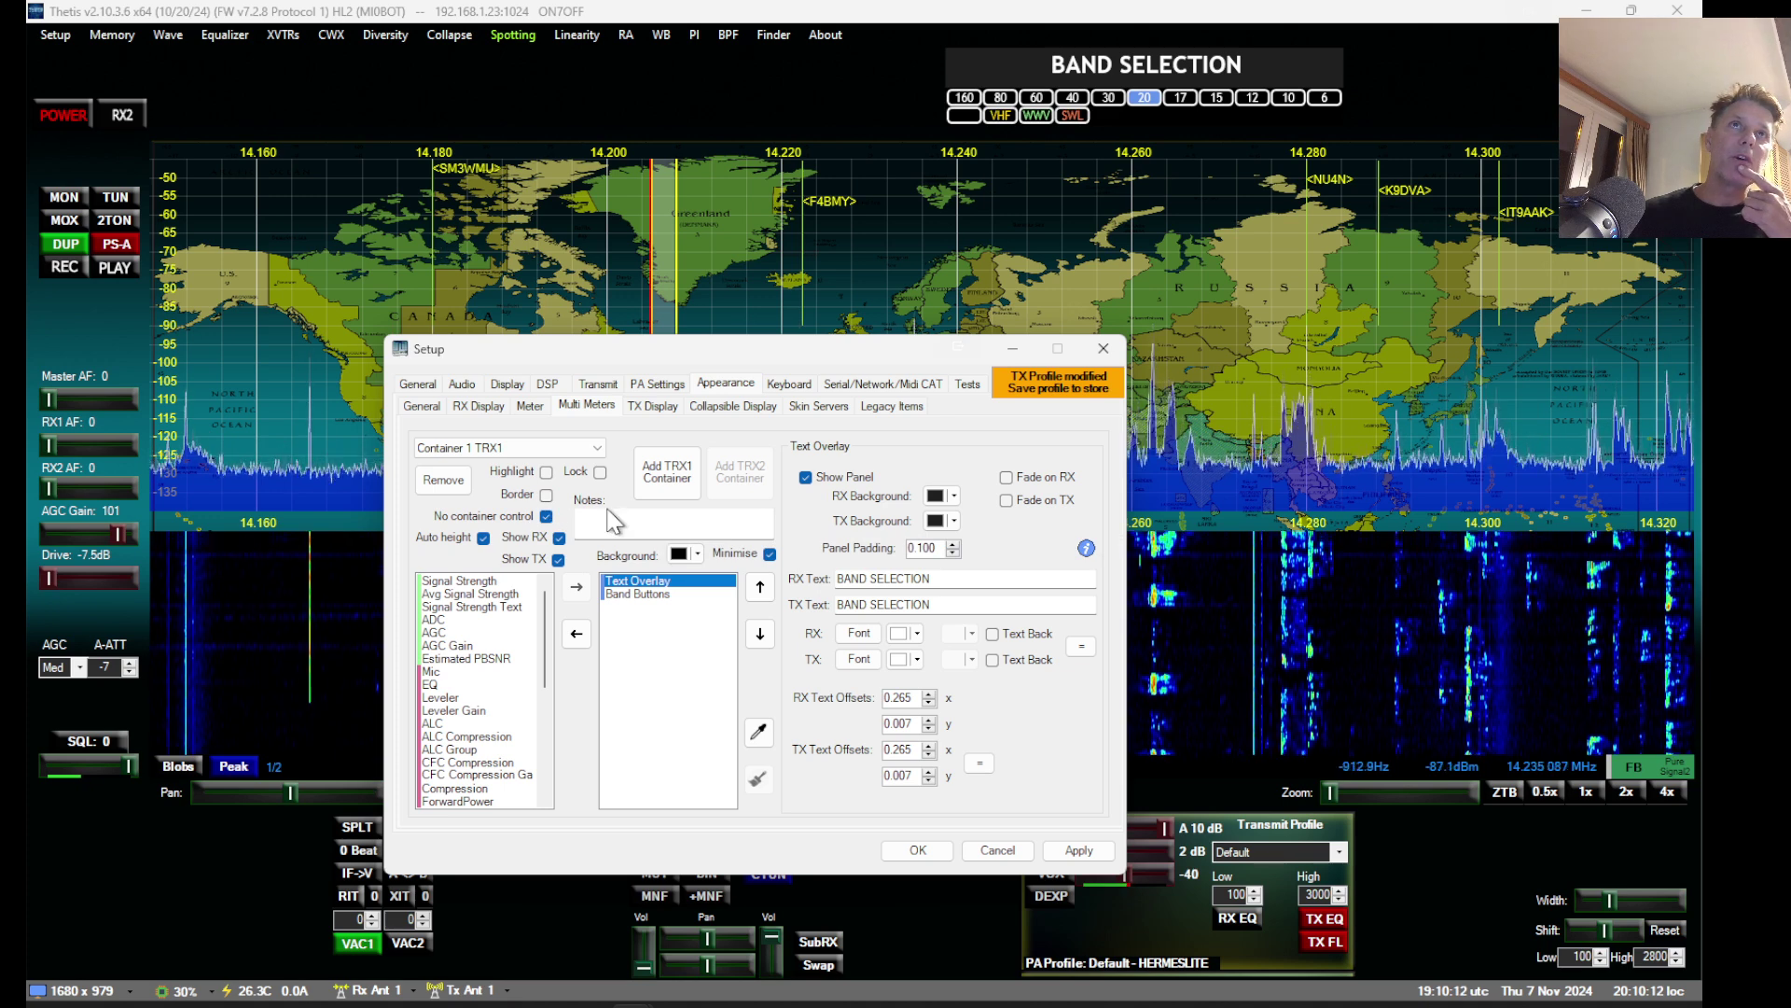
click(547, 473)
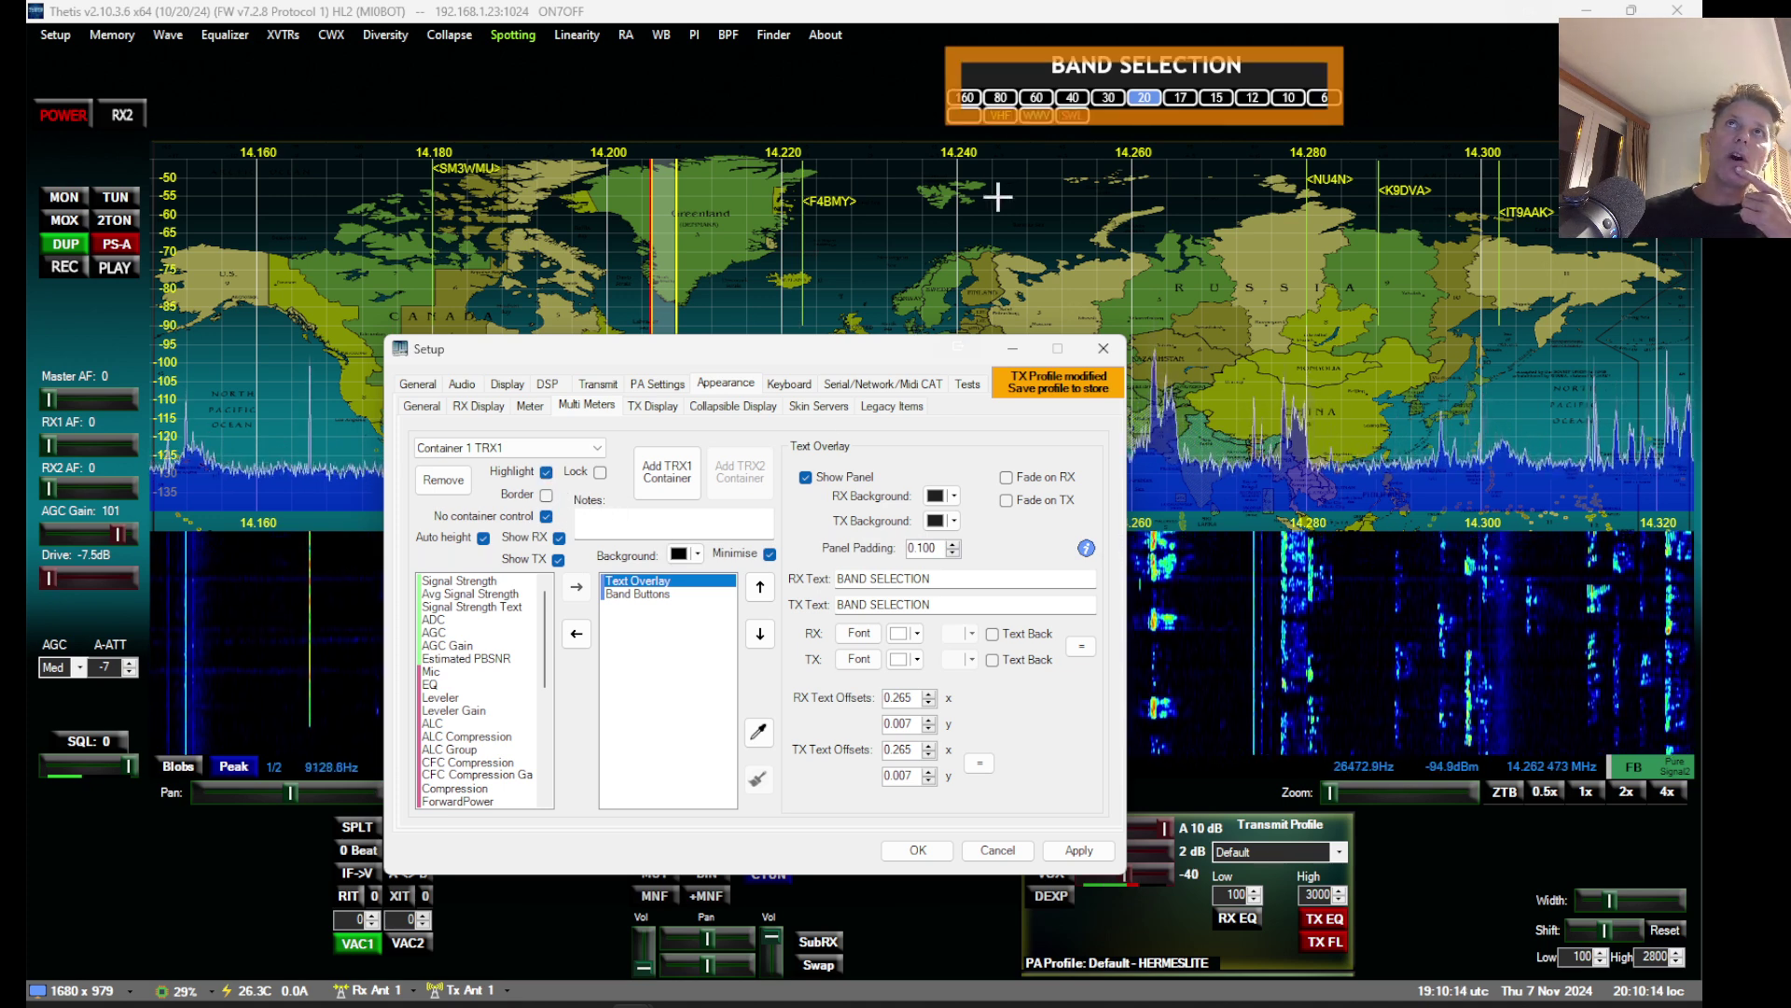
click(918, 851)
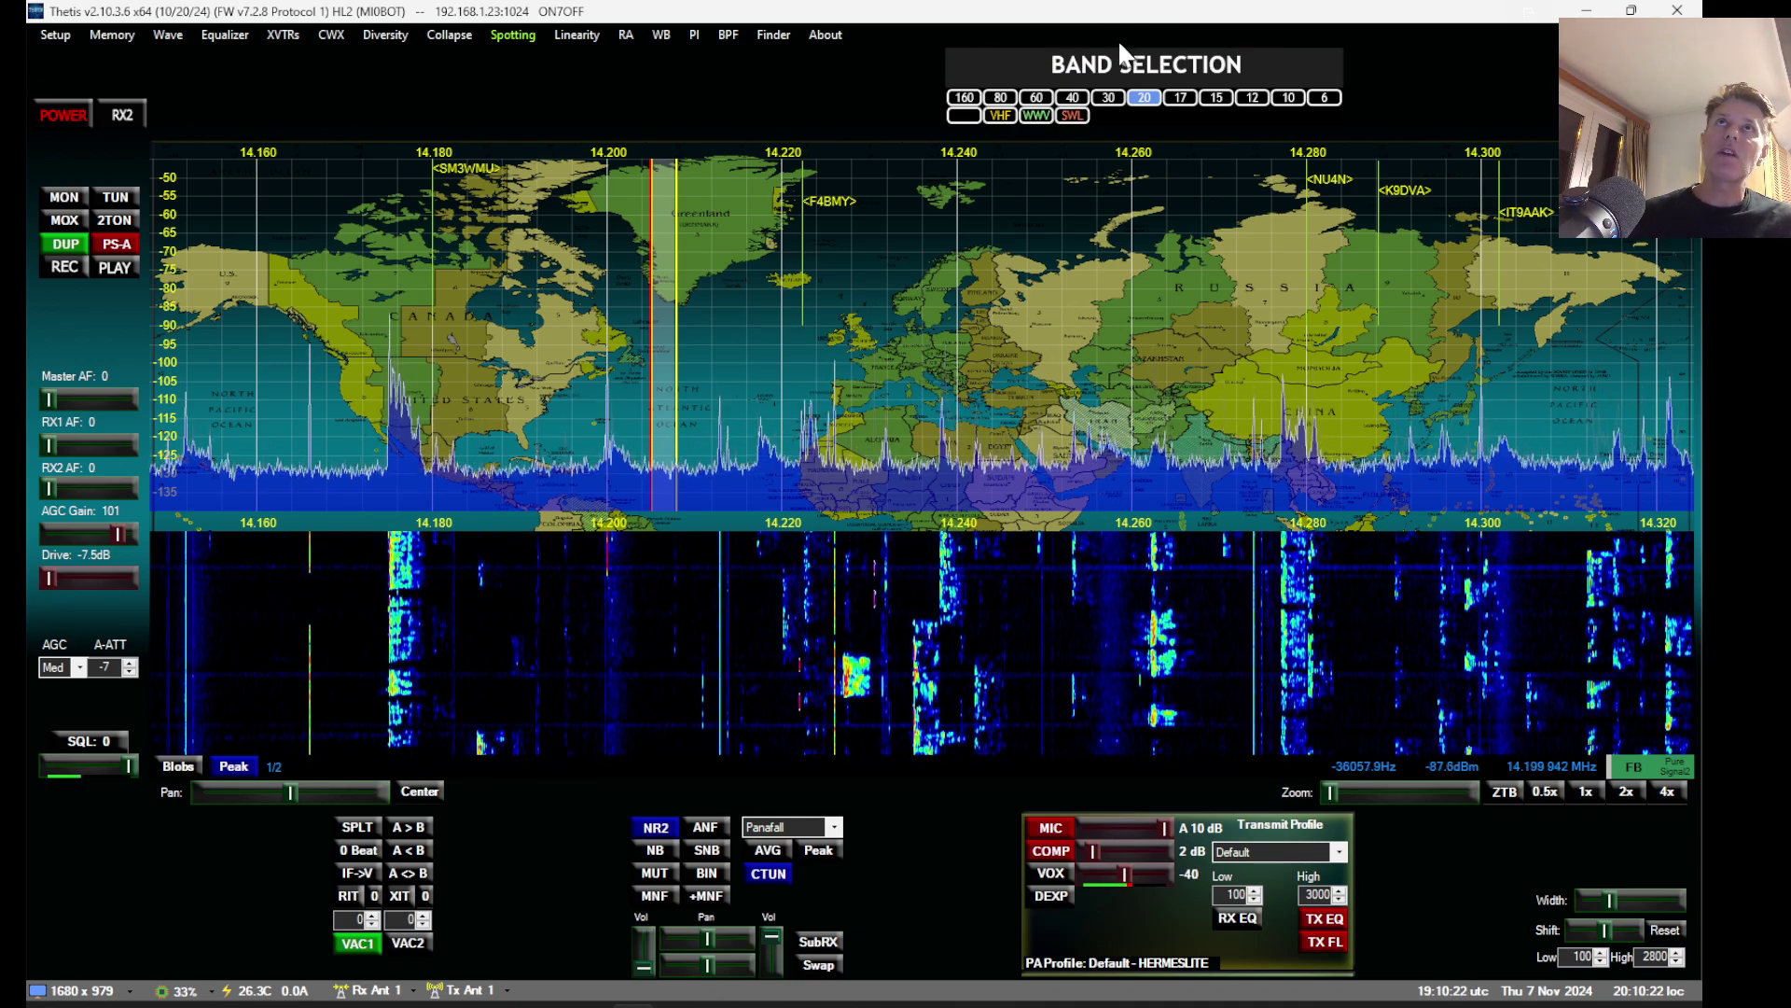
drag(1122, 48, 937, 59)
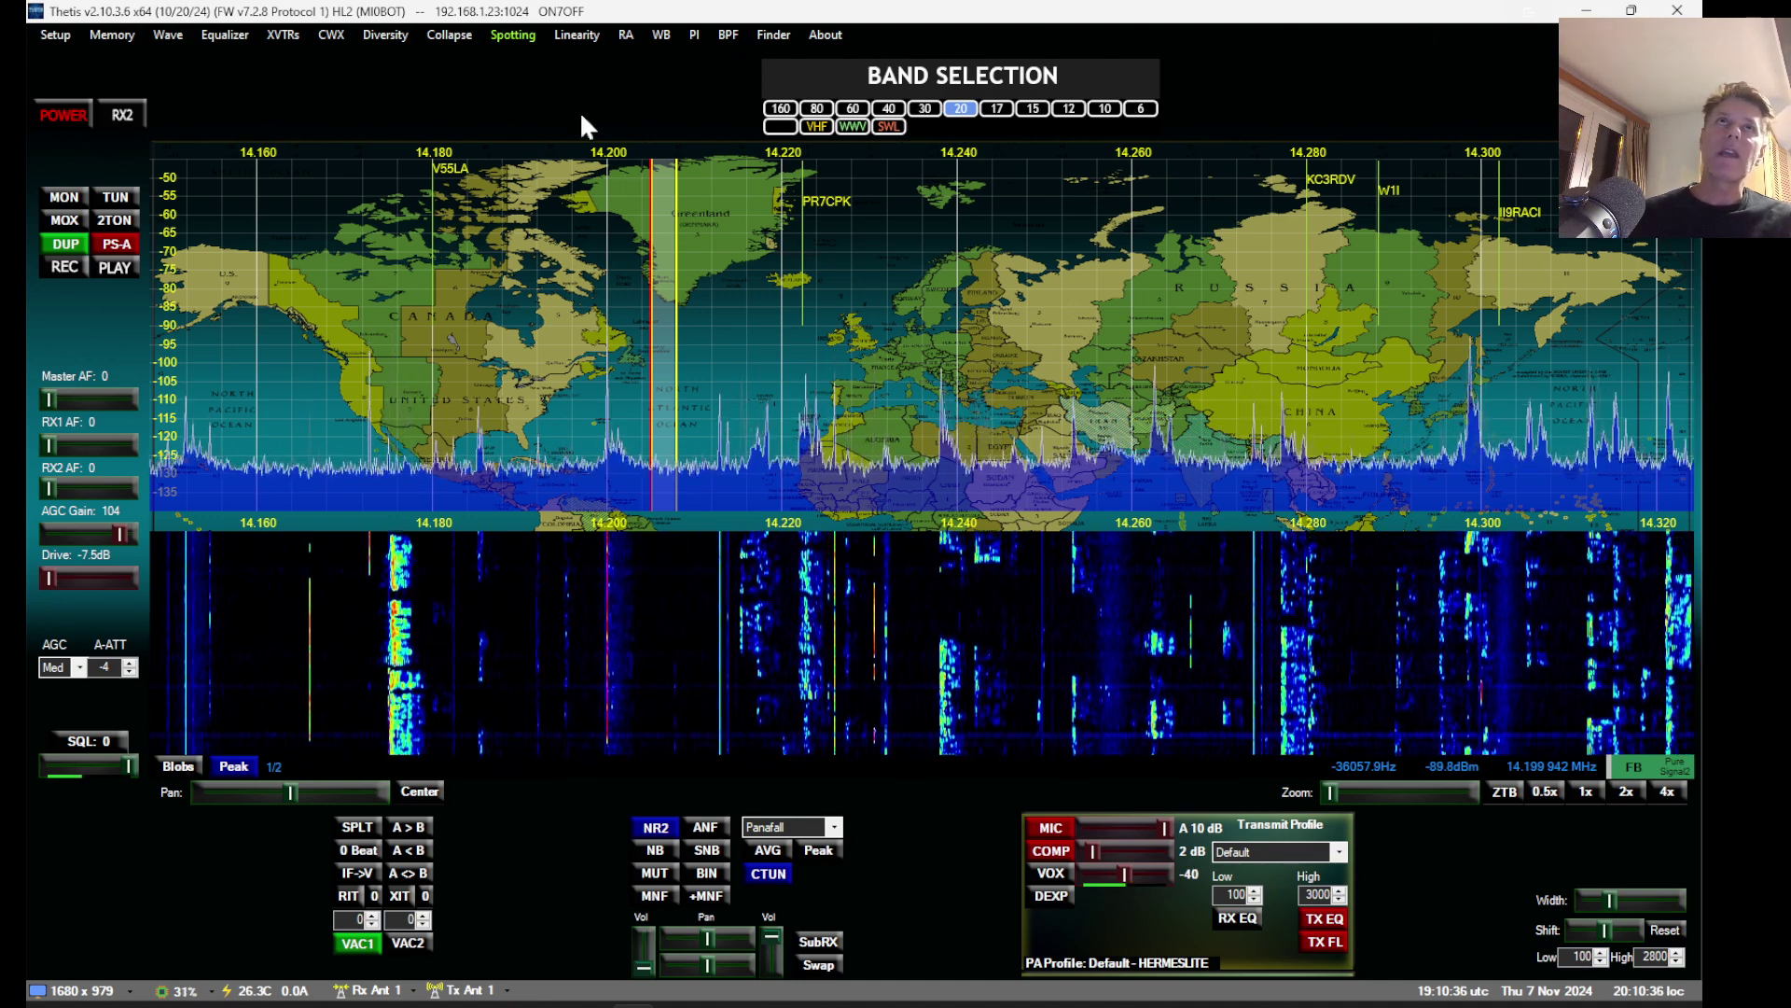
Step: Reopen Multi Meters setup from the panel's gear and add an empty Container 2 TRX1
click(112, 35)
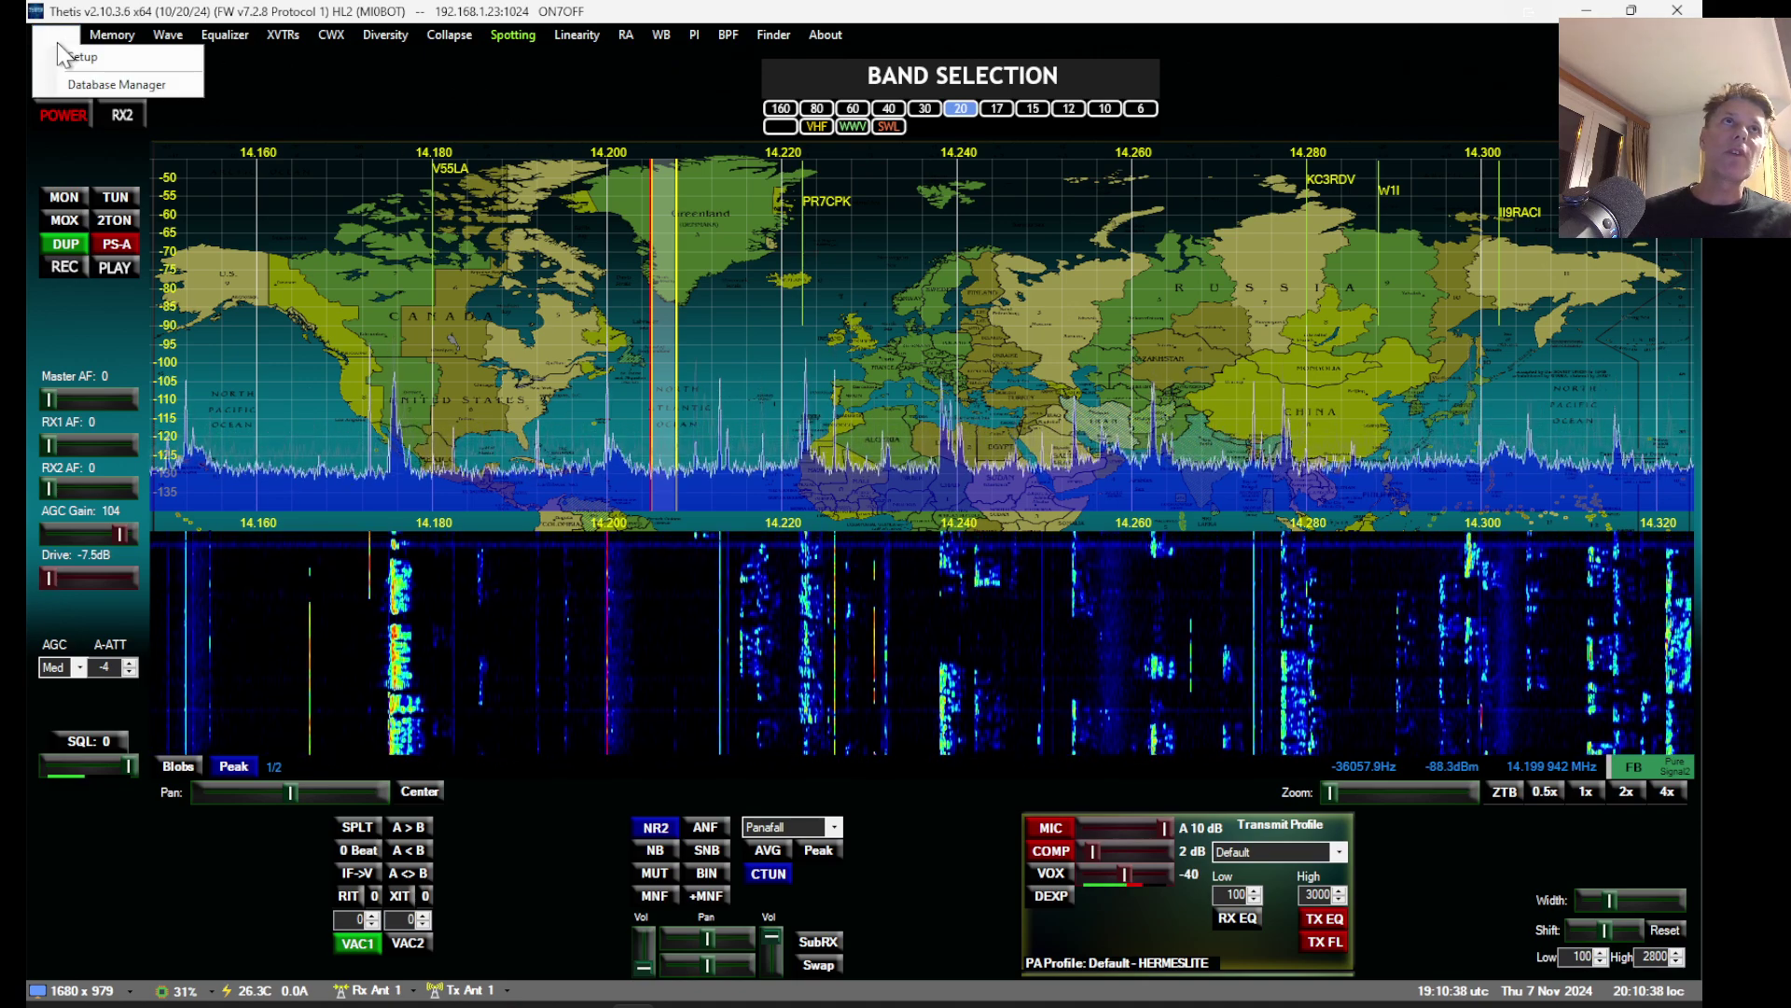
click(101, 60)
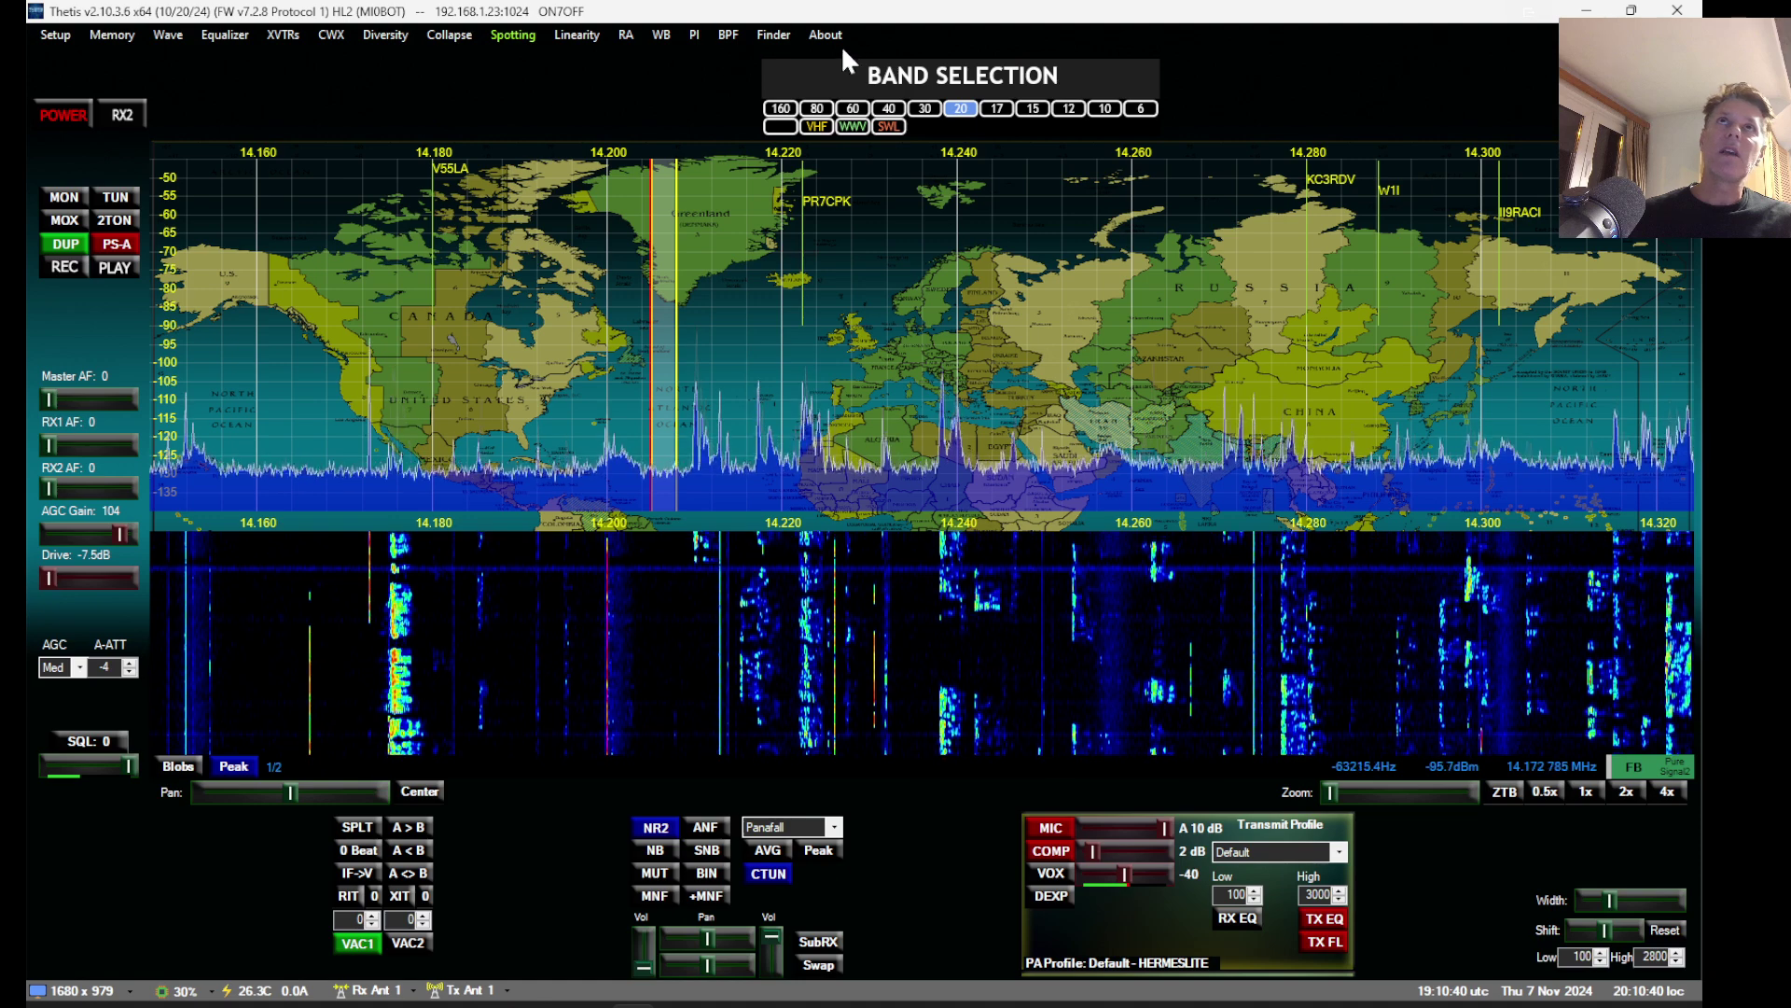
mouse_move(843, 66)
click(771, 67)
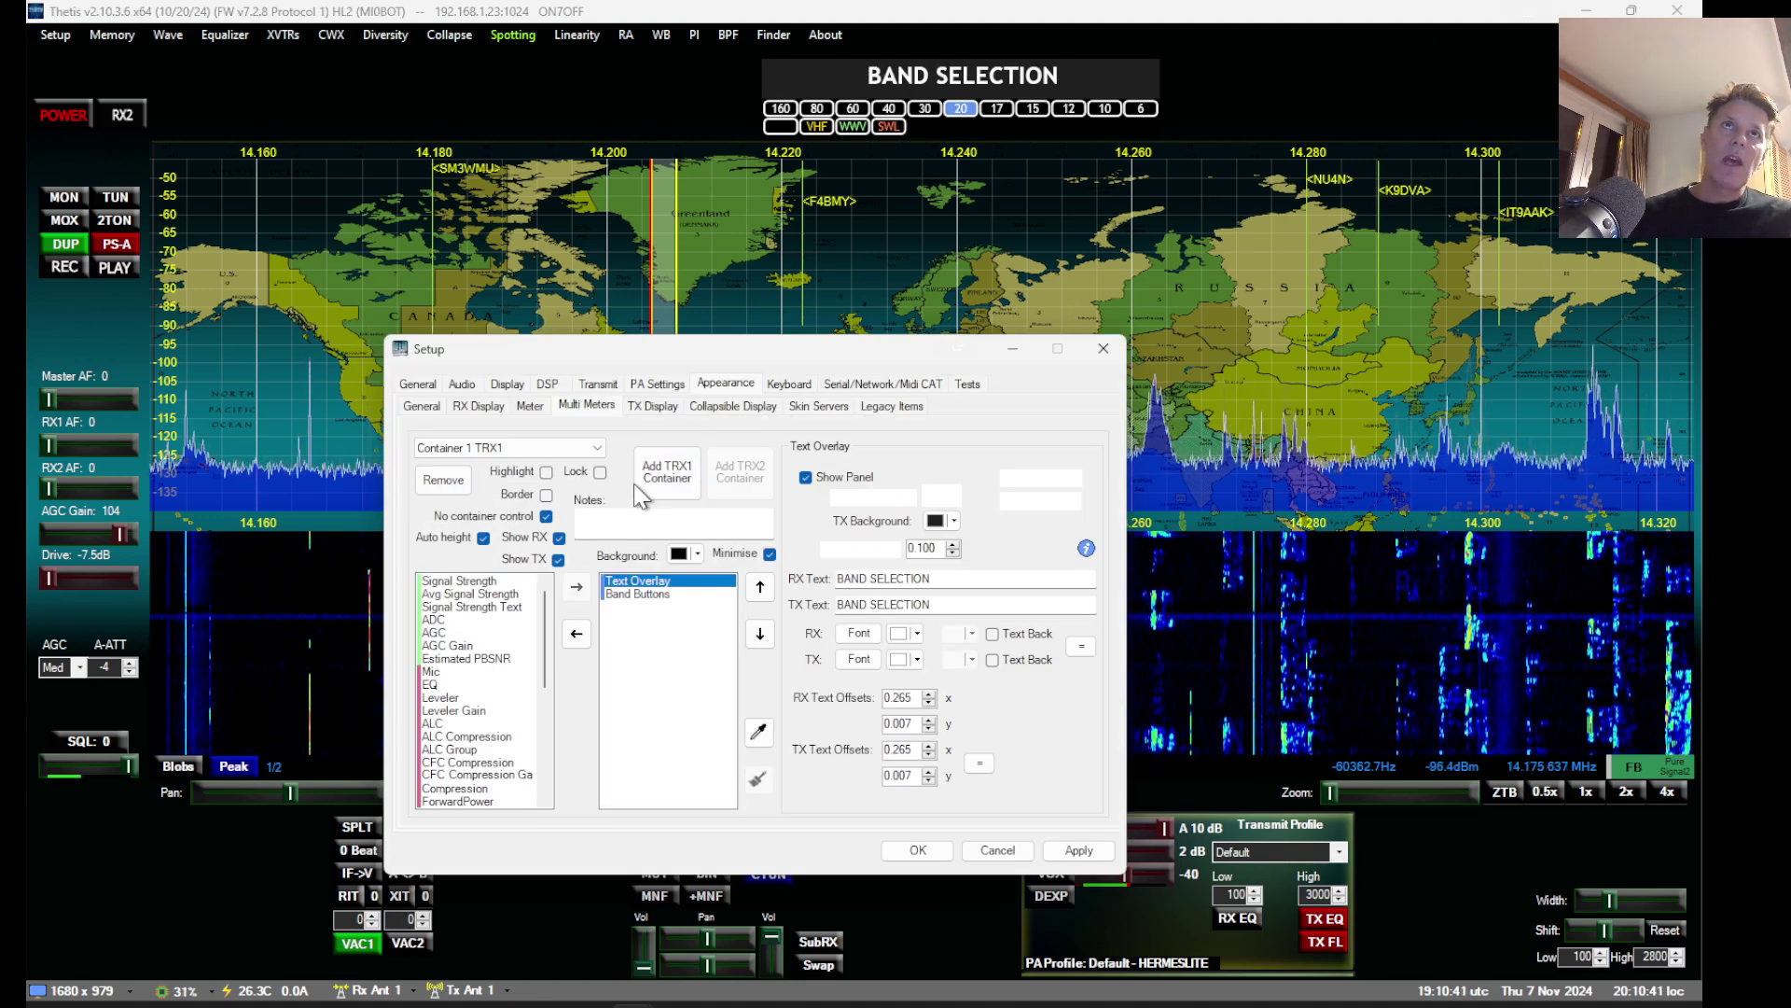
click(665, 473)
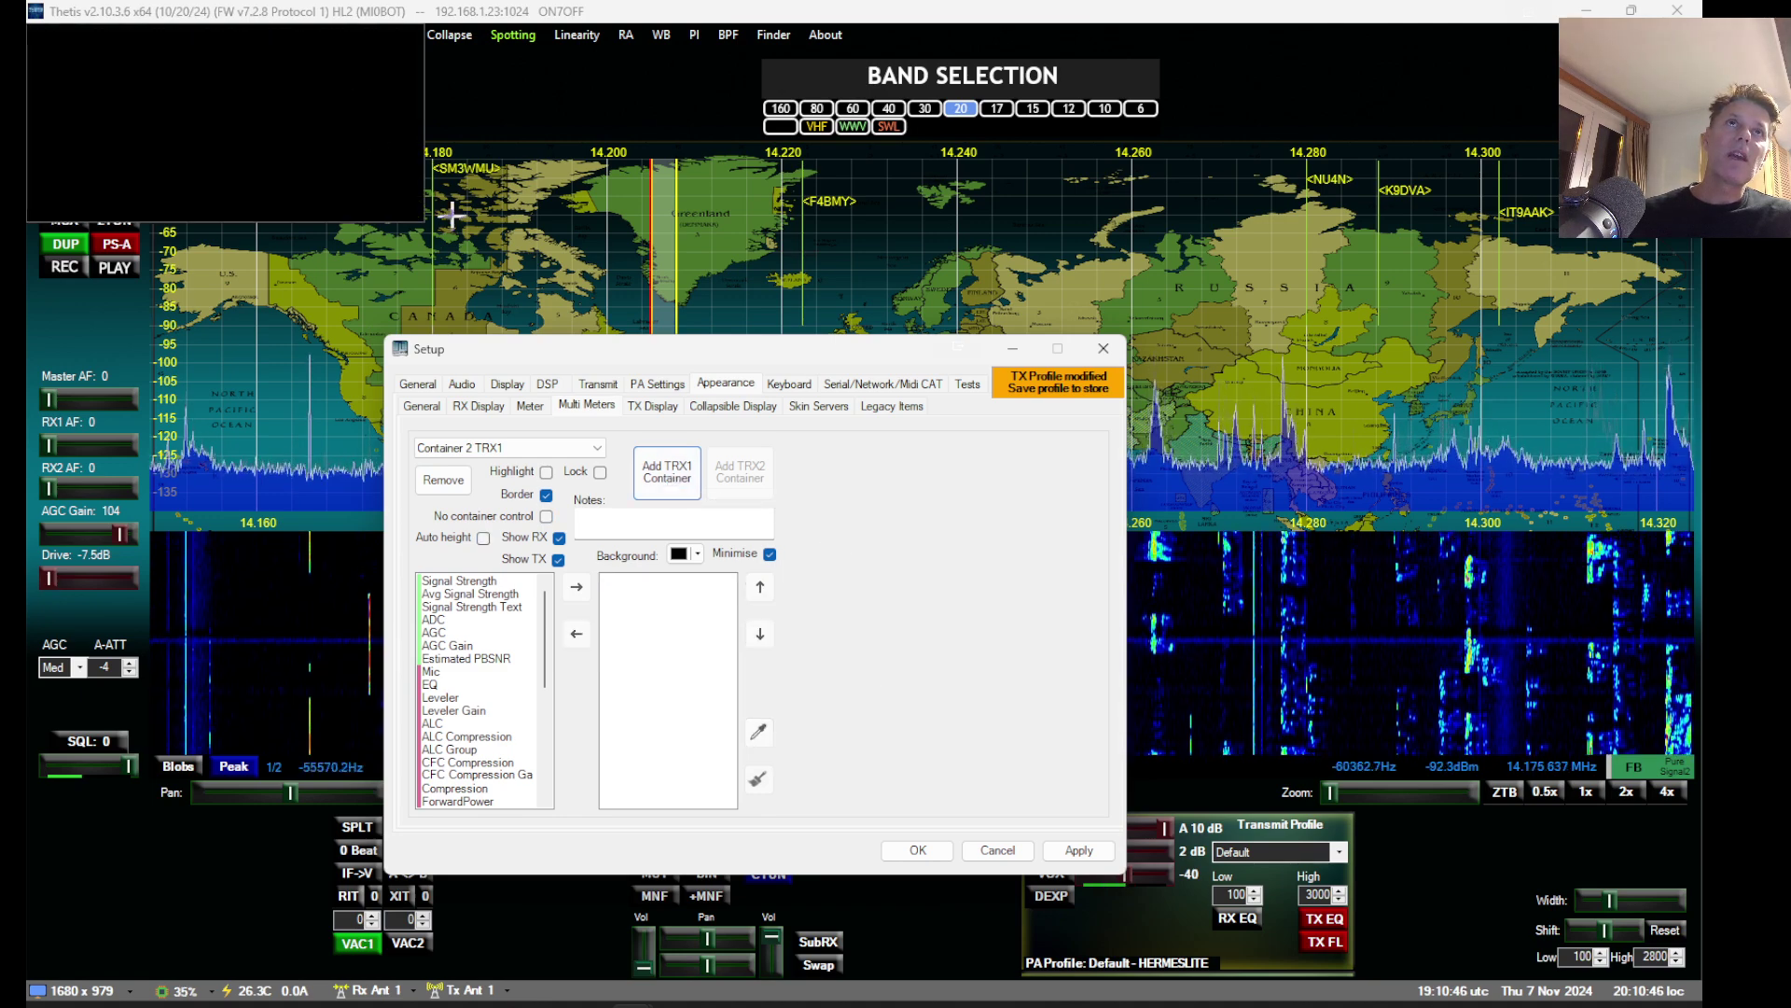
drag(545, 660, 545, 756)
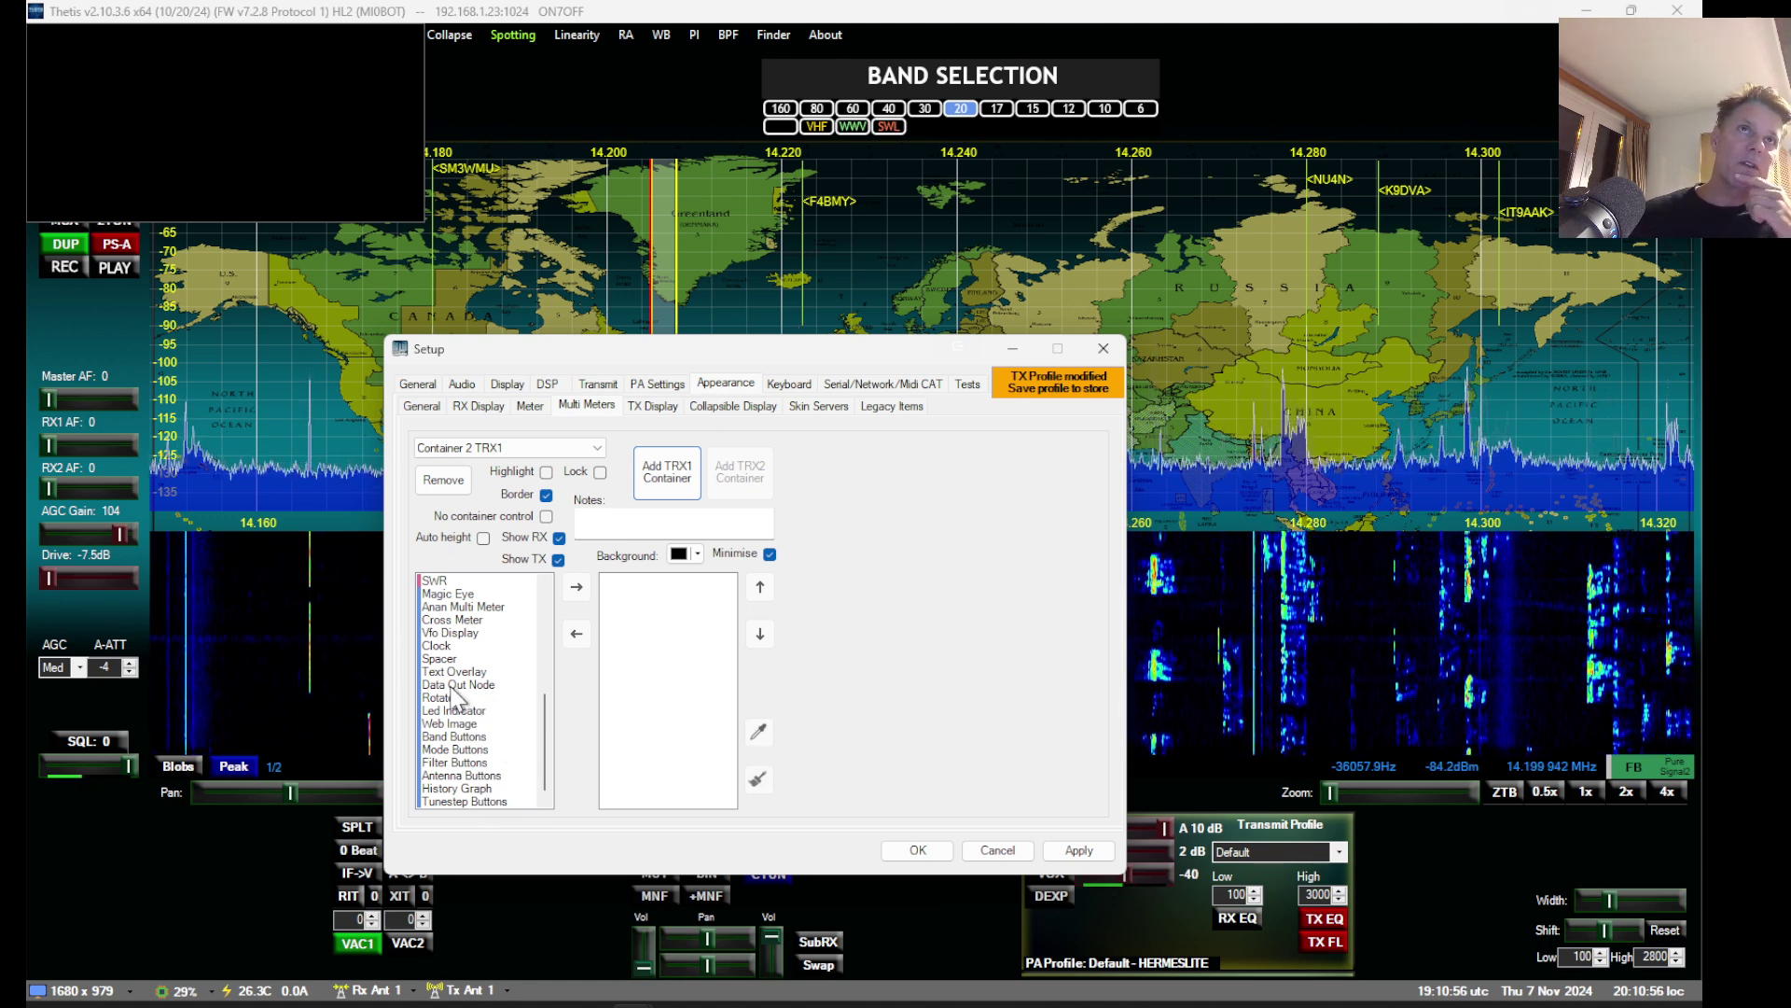
Step: Add a Web Image showing a hamqsl solar-terrestrial layout, with Auto height ticked
double_click(471, 726)
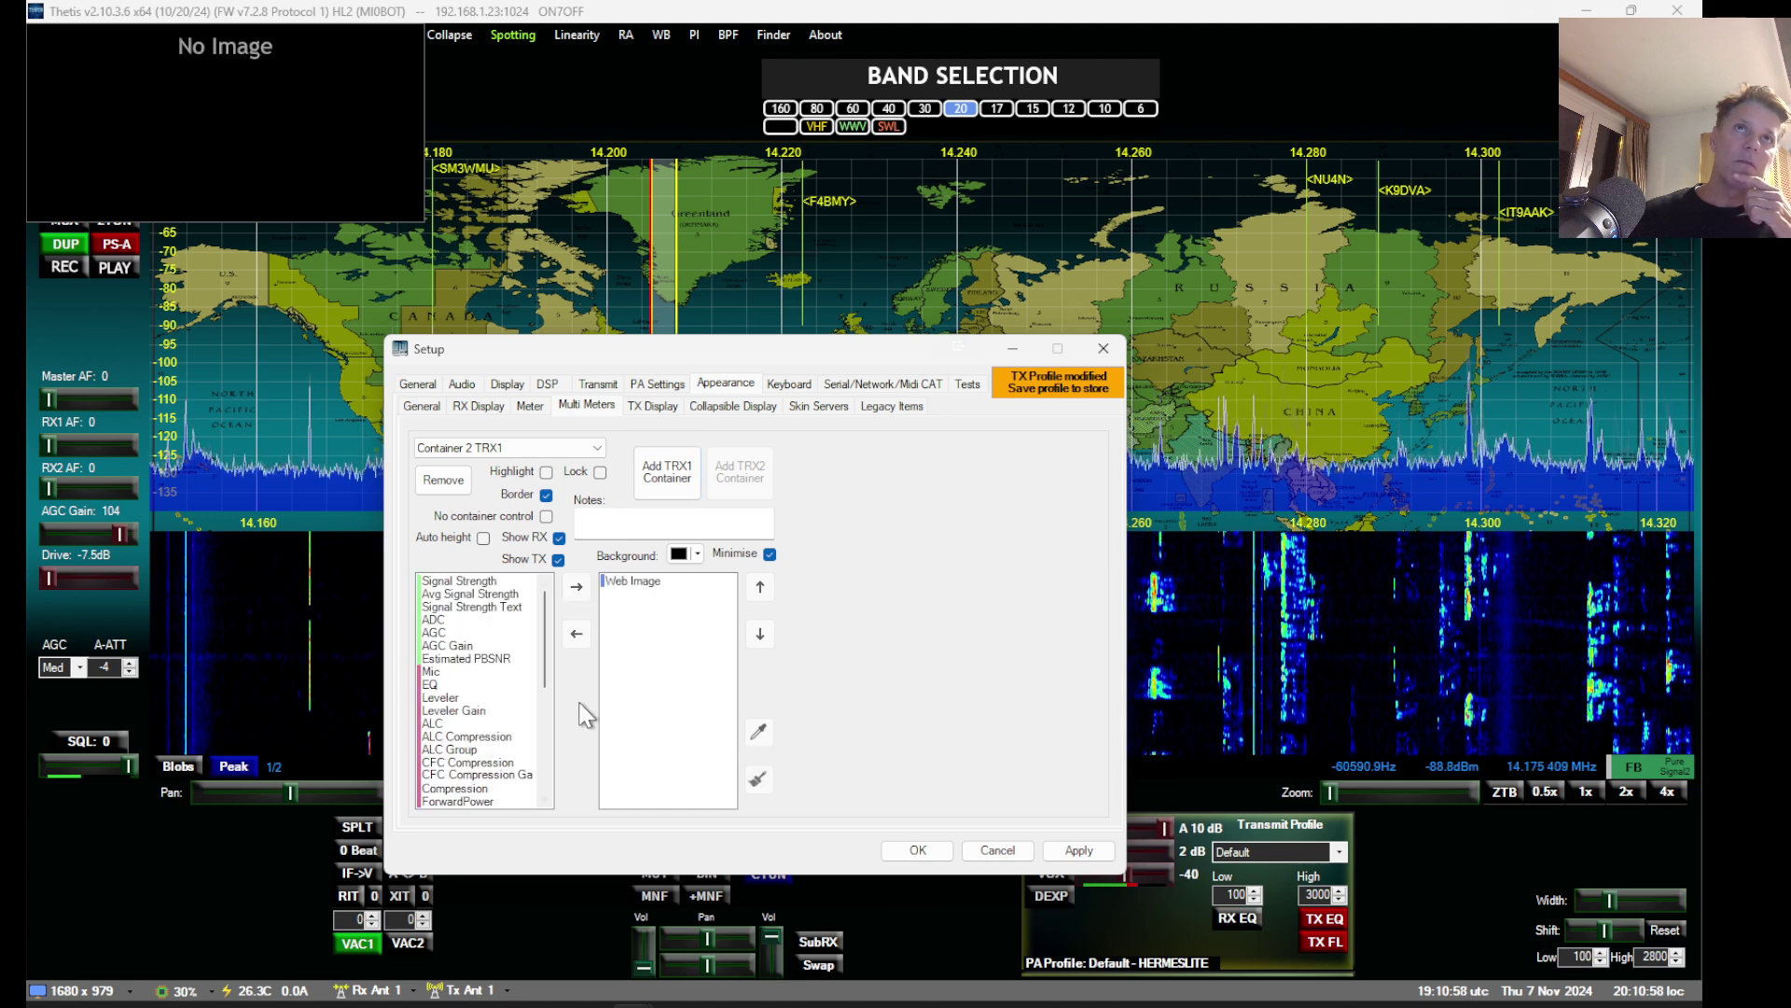
click(630, 581)
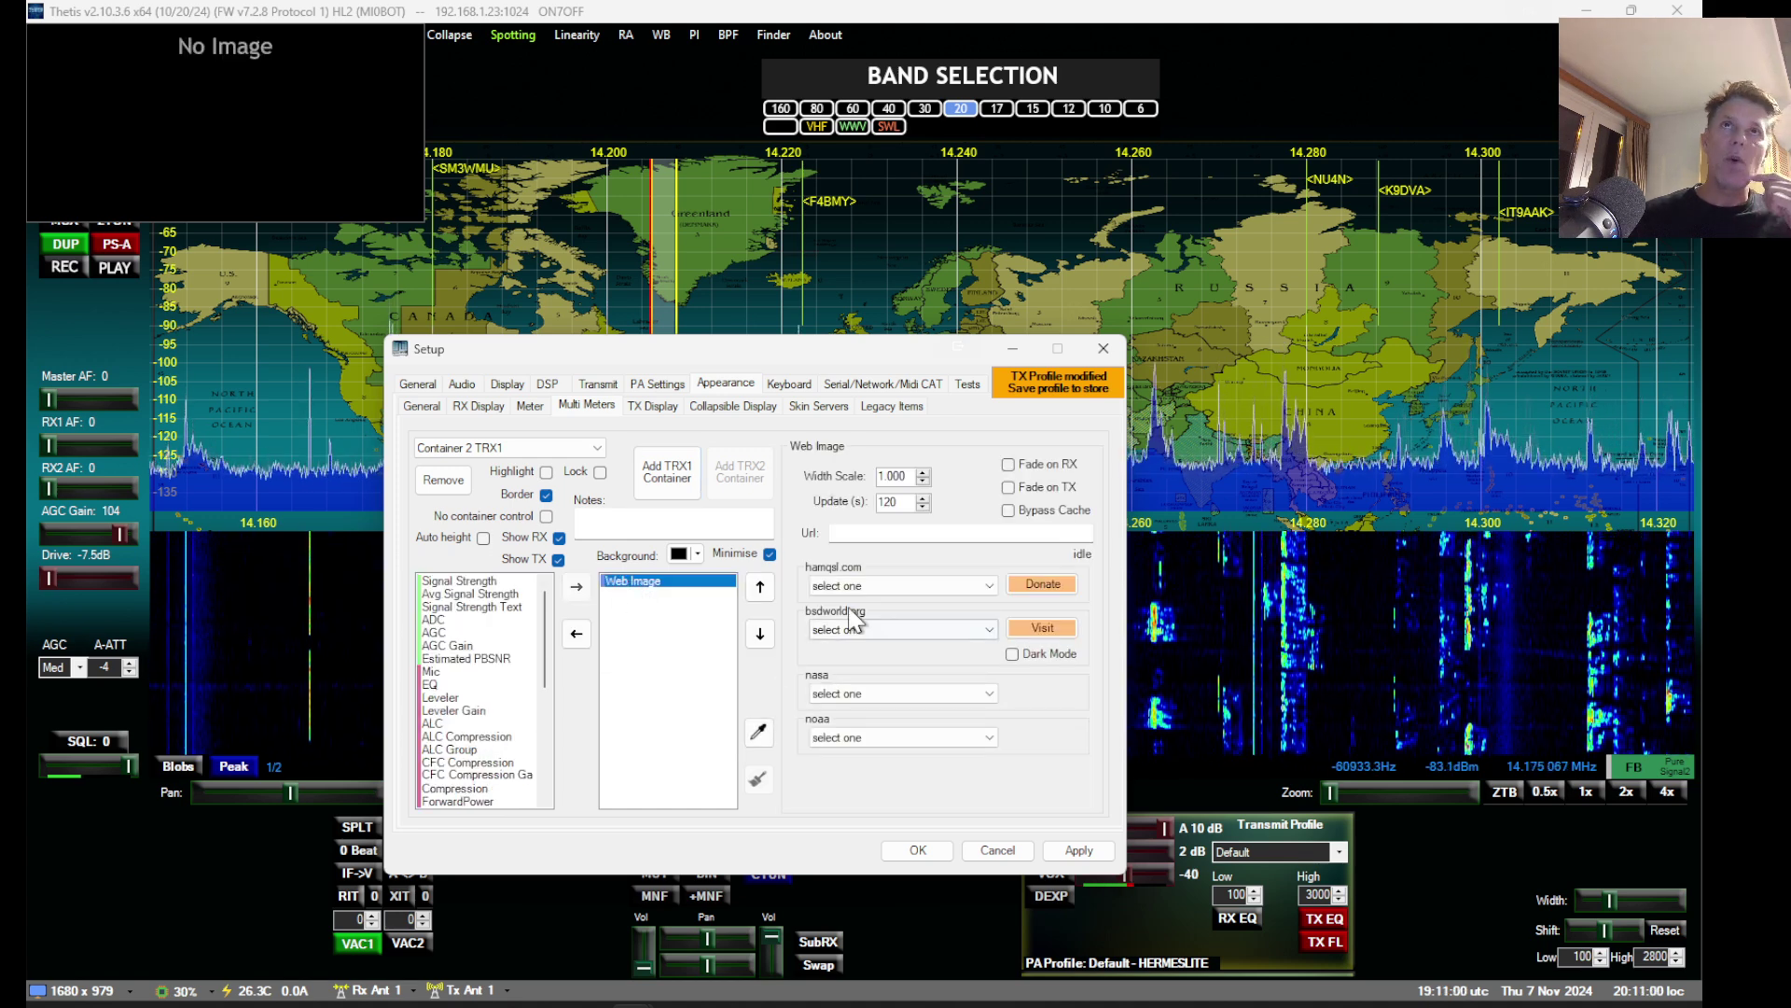
click(883, 590)
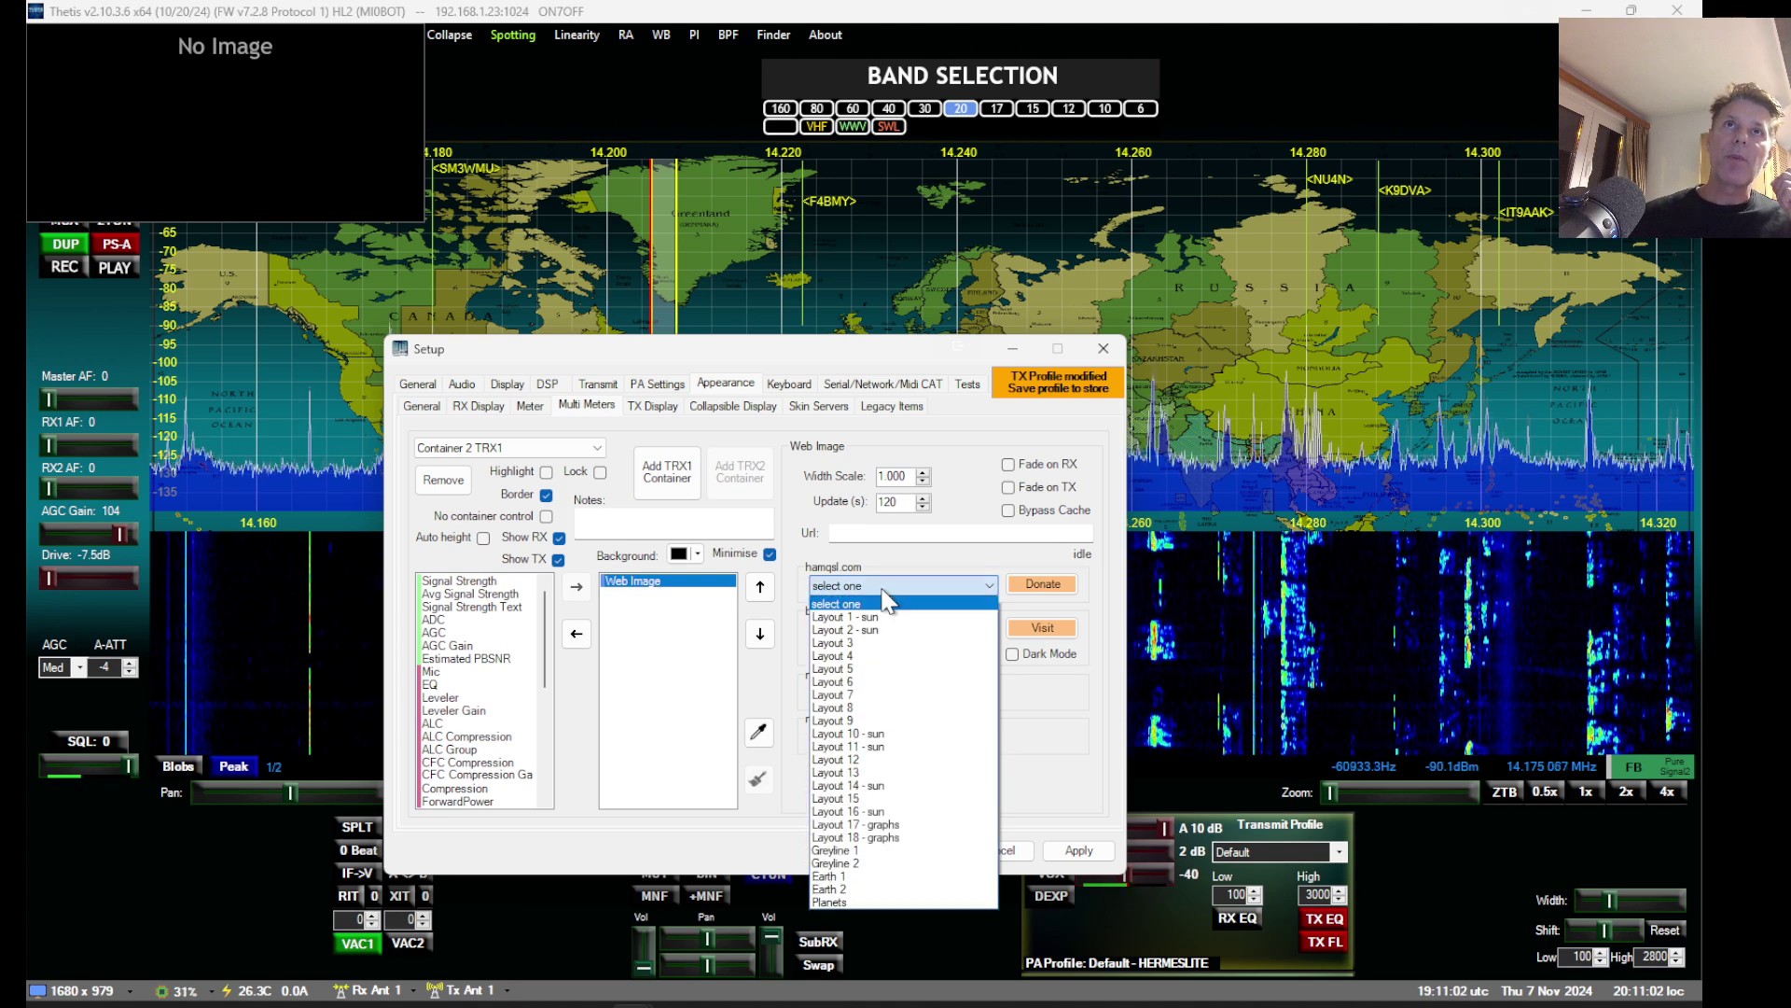
click(913, 711)
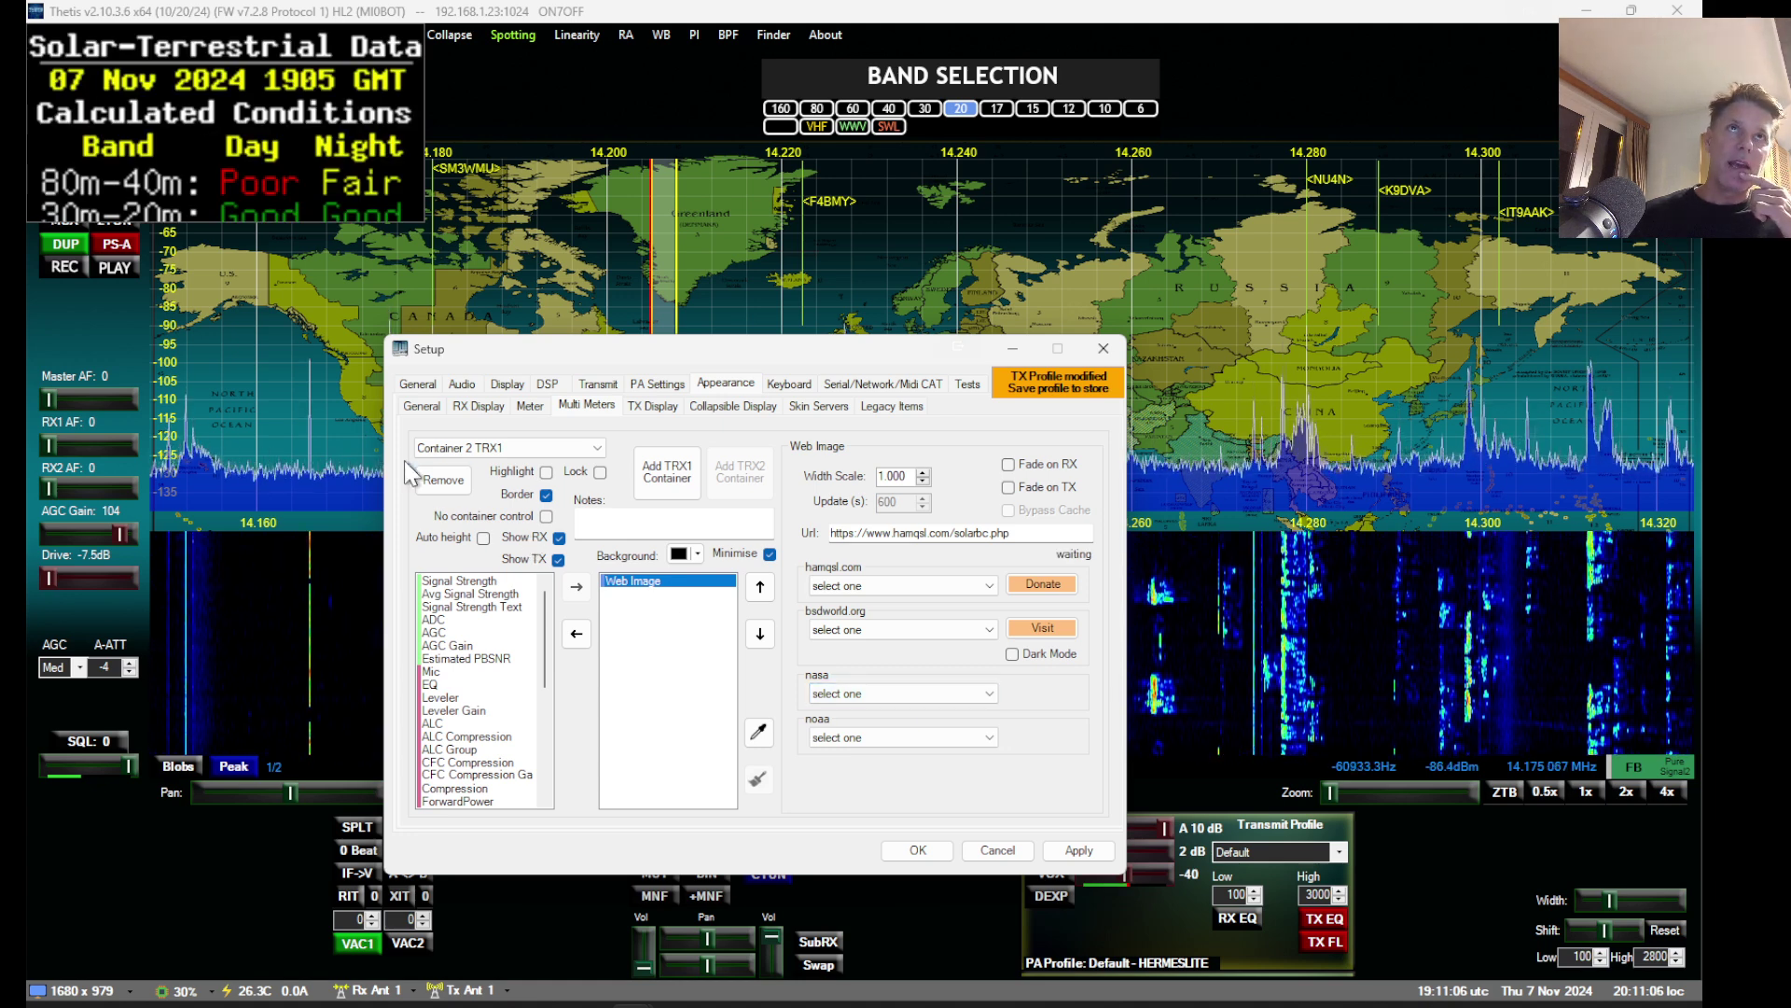
click(483, 537)
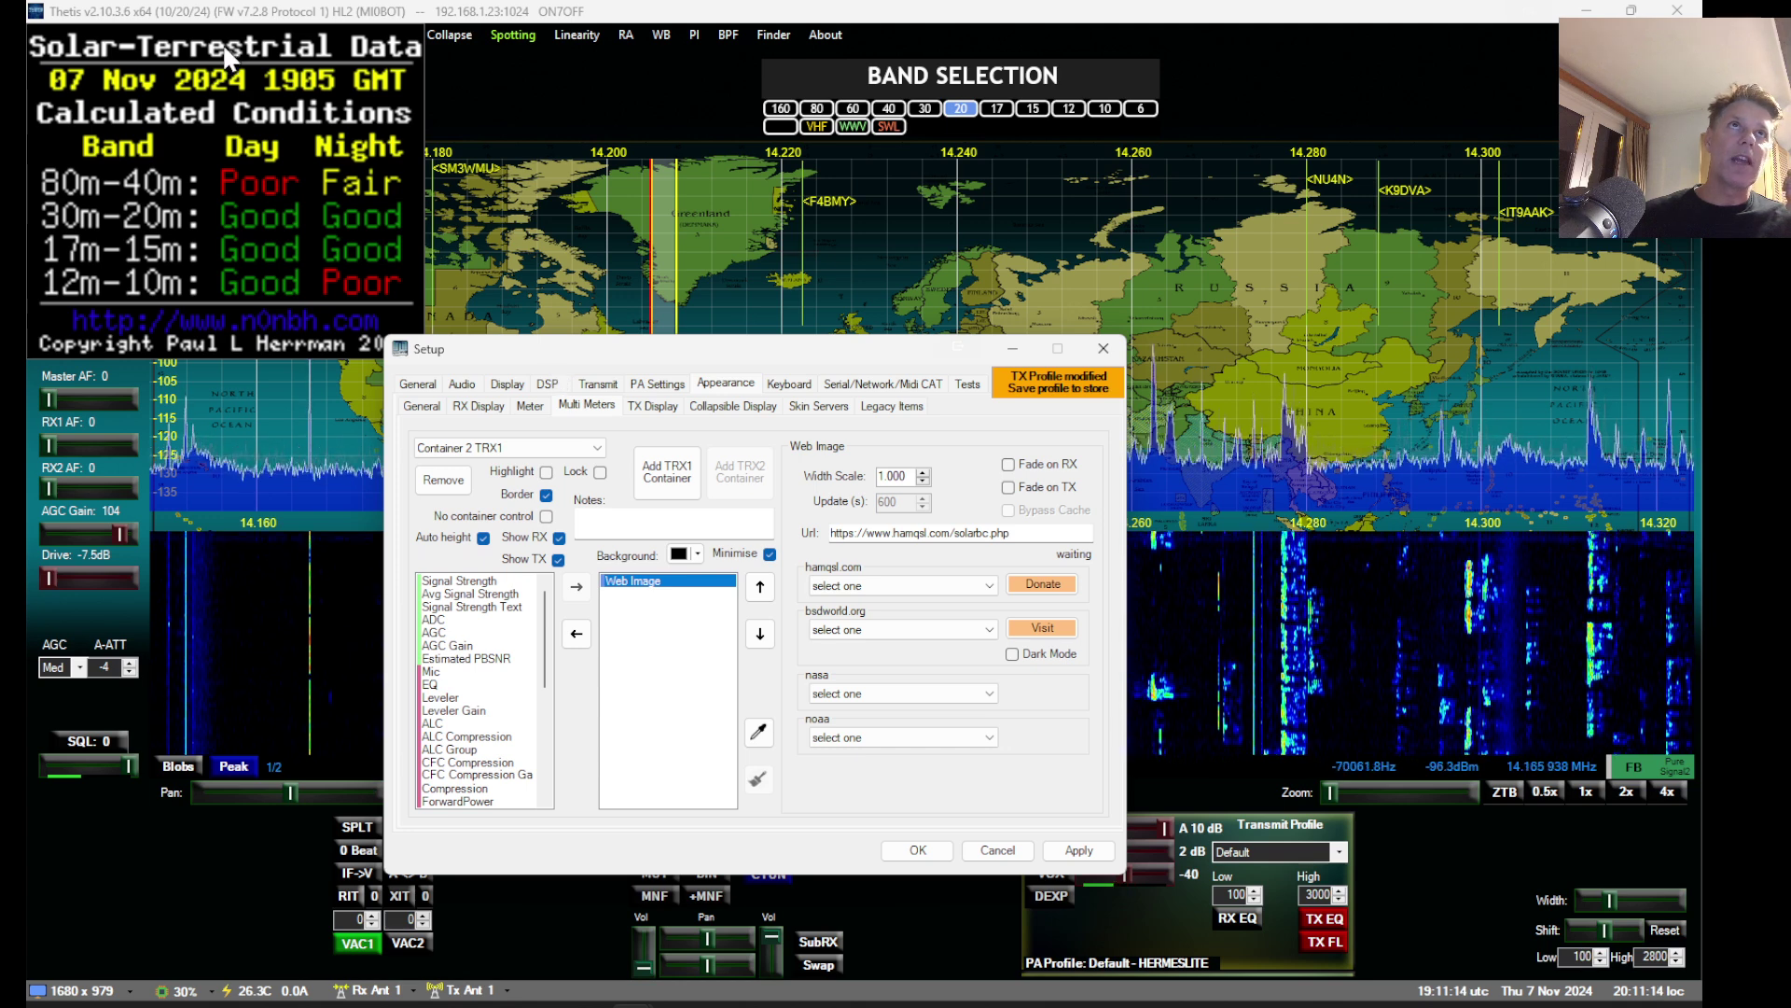
Step: Shrink the solar image container and place it in the console's top-right corner
mouse_move(233, 42)
drag(230, 33, 1501, 182)
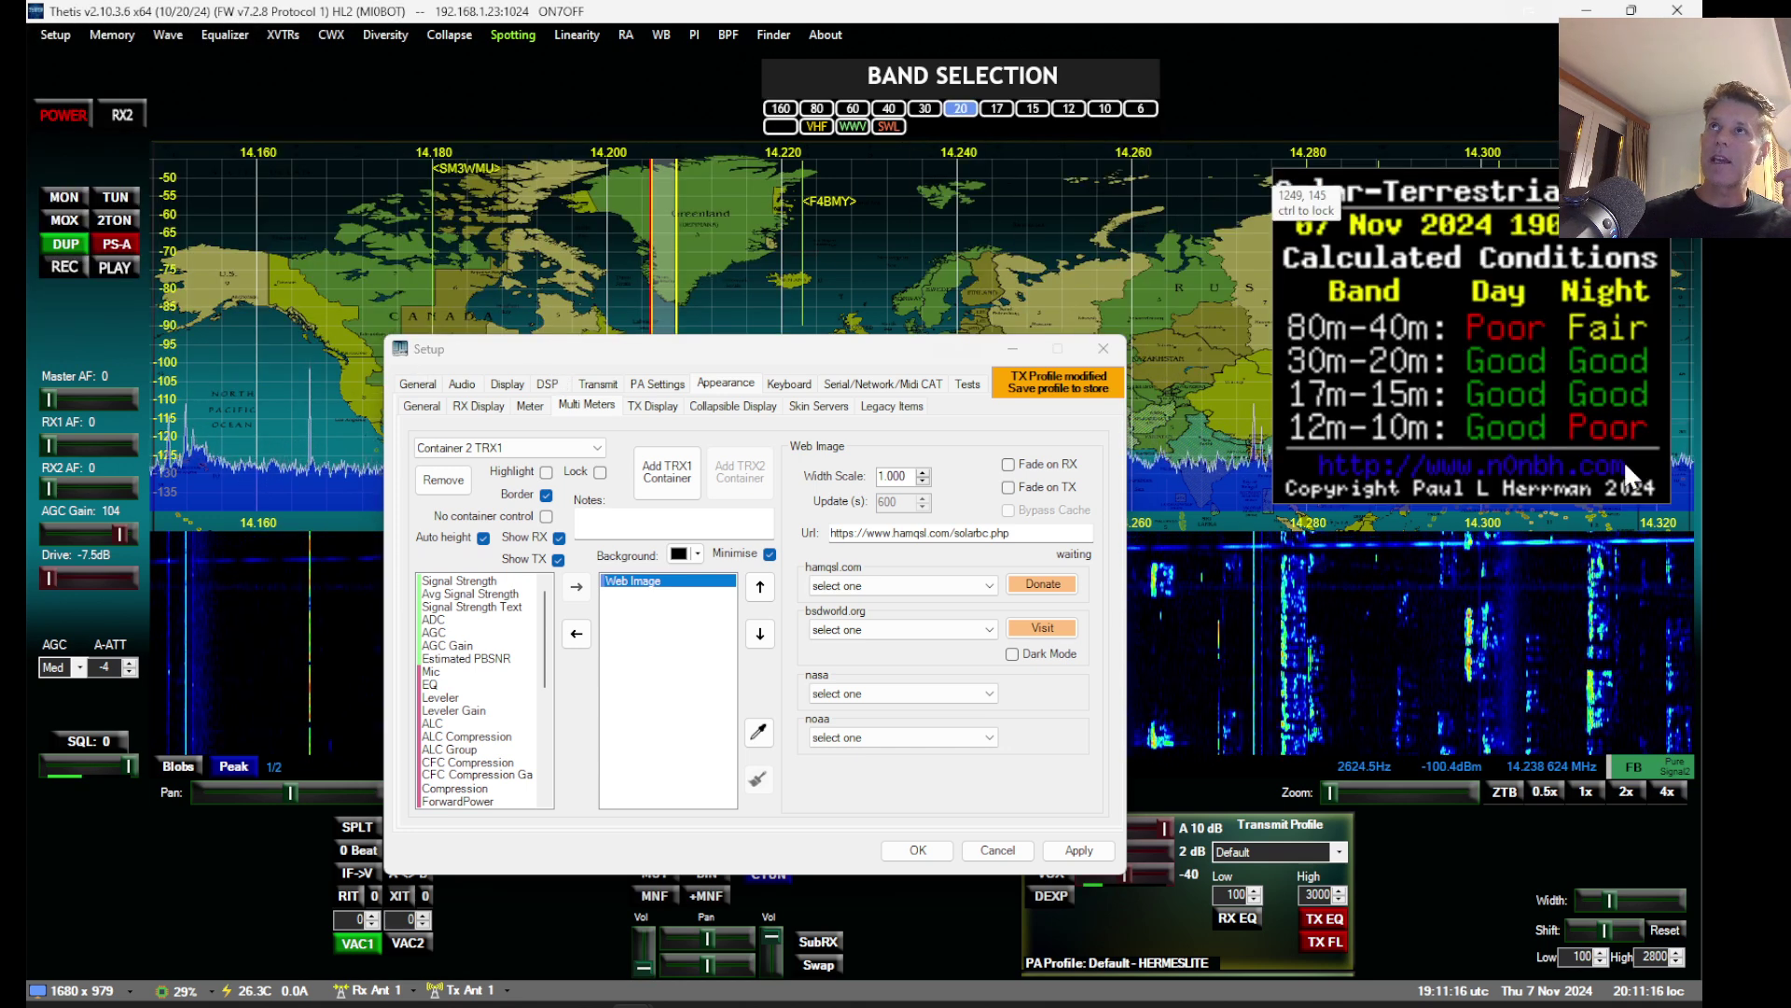
drag(1663, 502, 1477, 297)
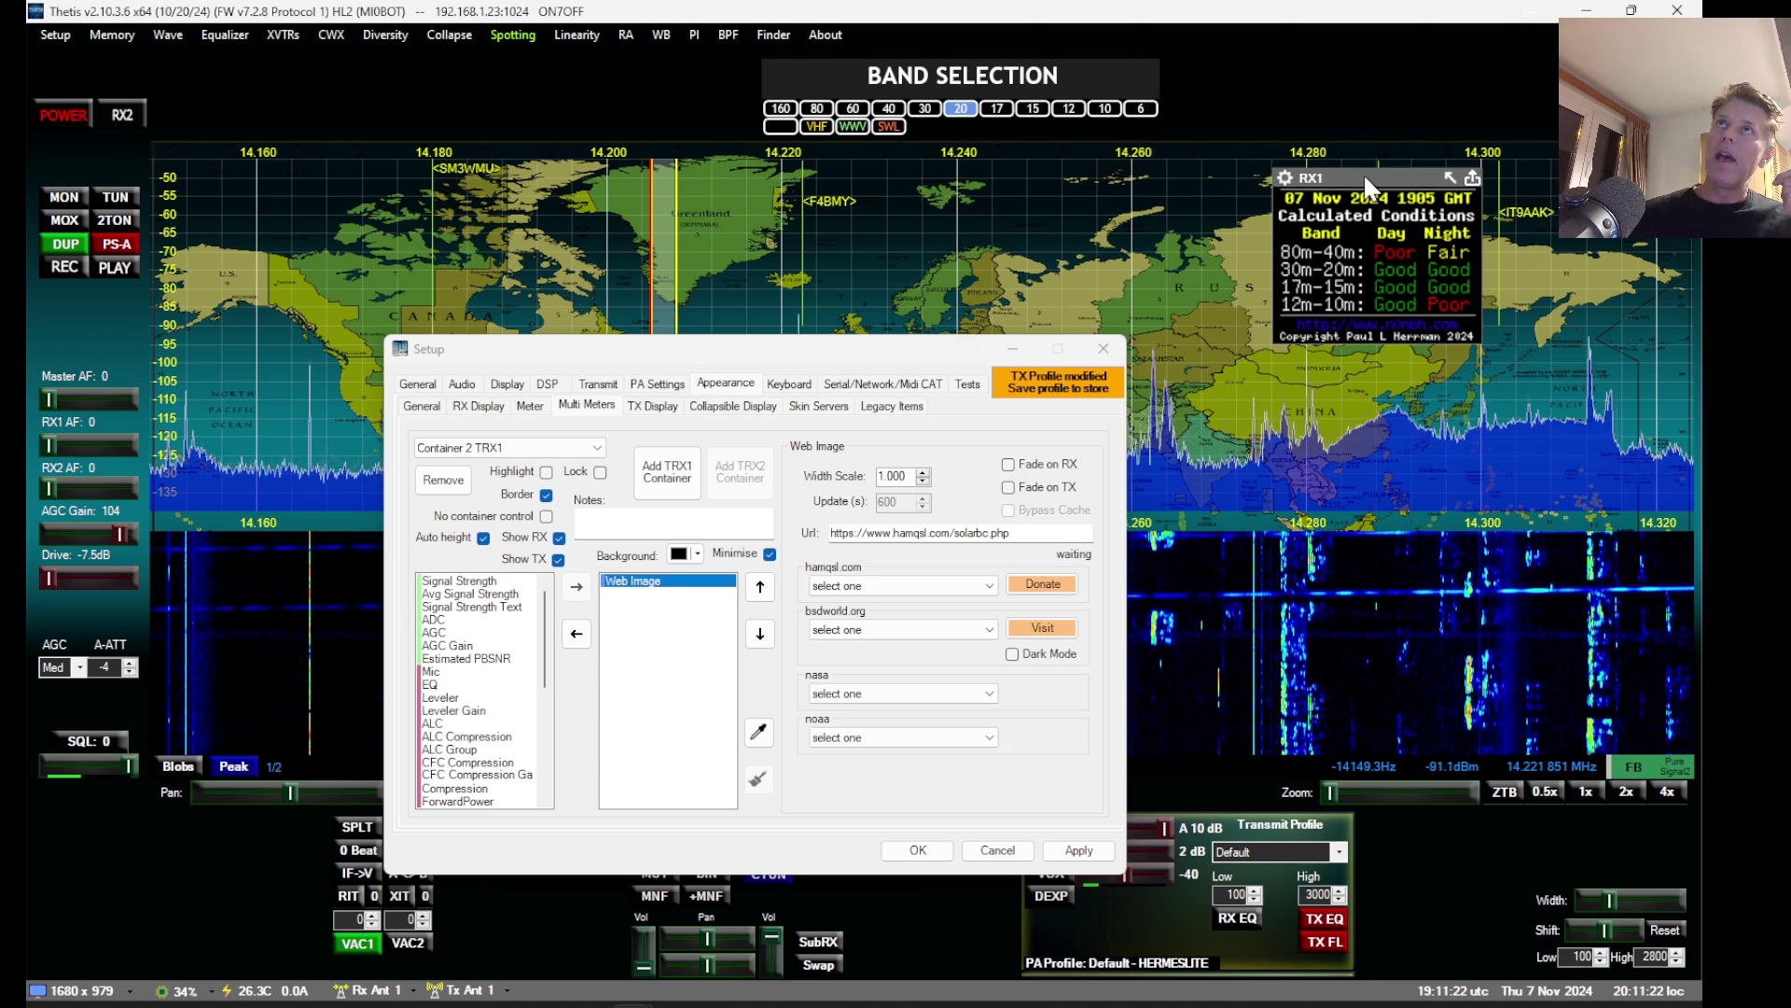
drag(1367, 171, 1582, 39)
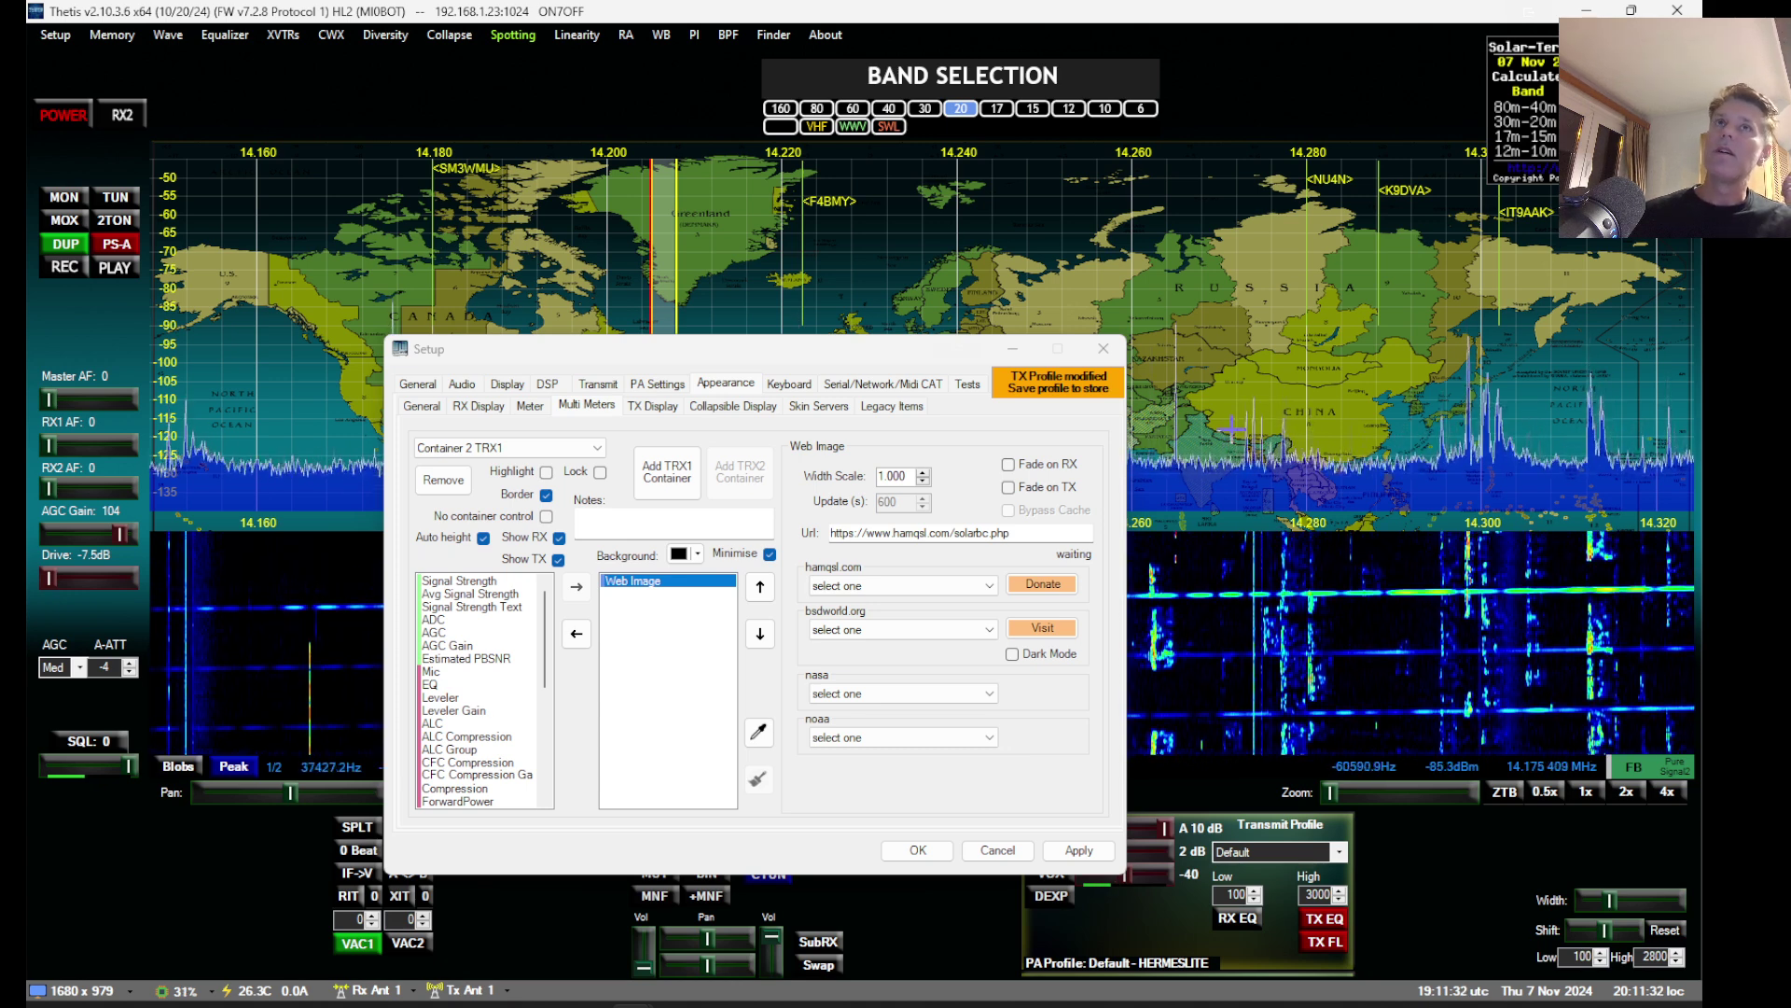
Step: Switch the image to the compact hamqsl solarbrief layout and nudge it slightly right
click(915, 589)
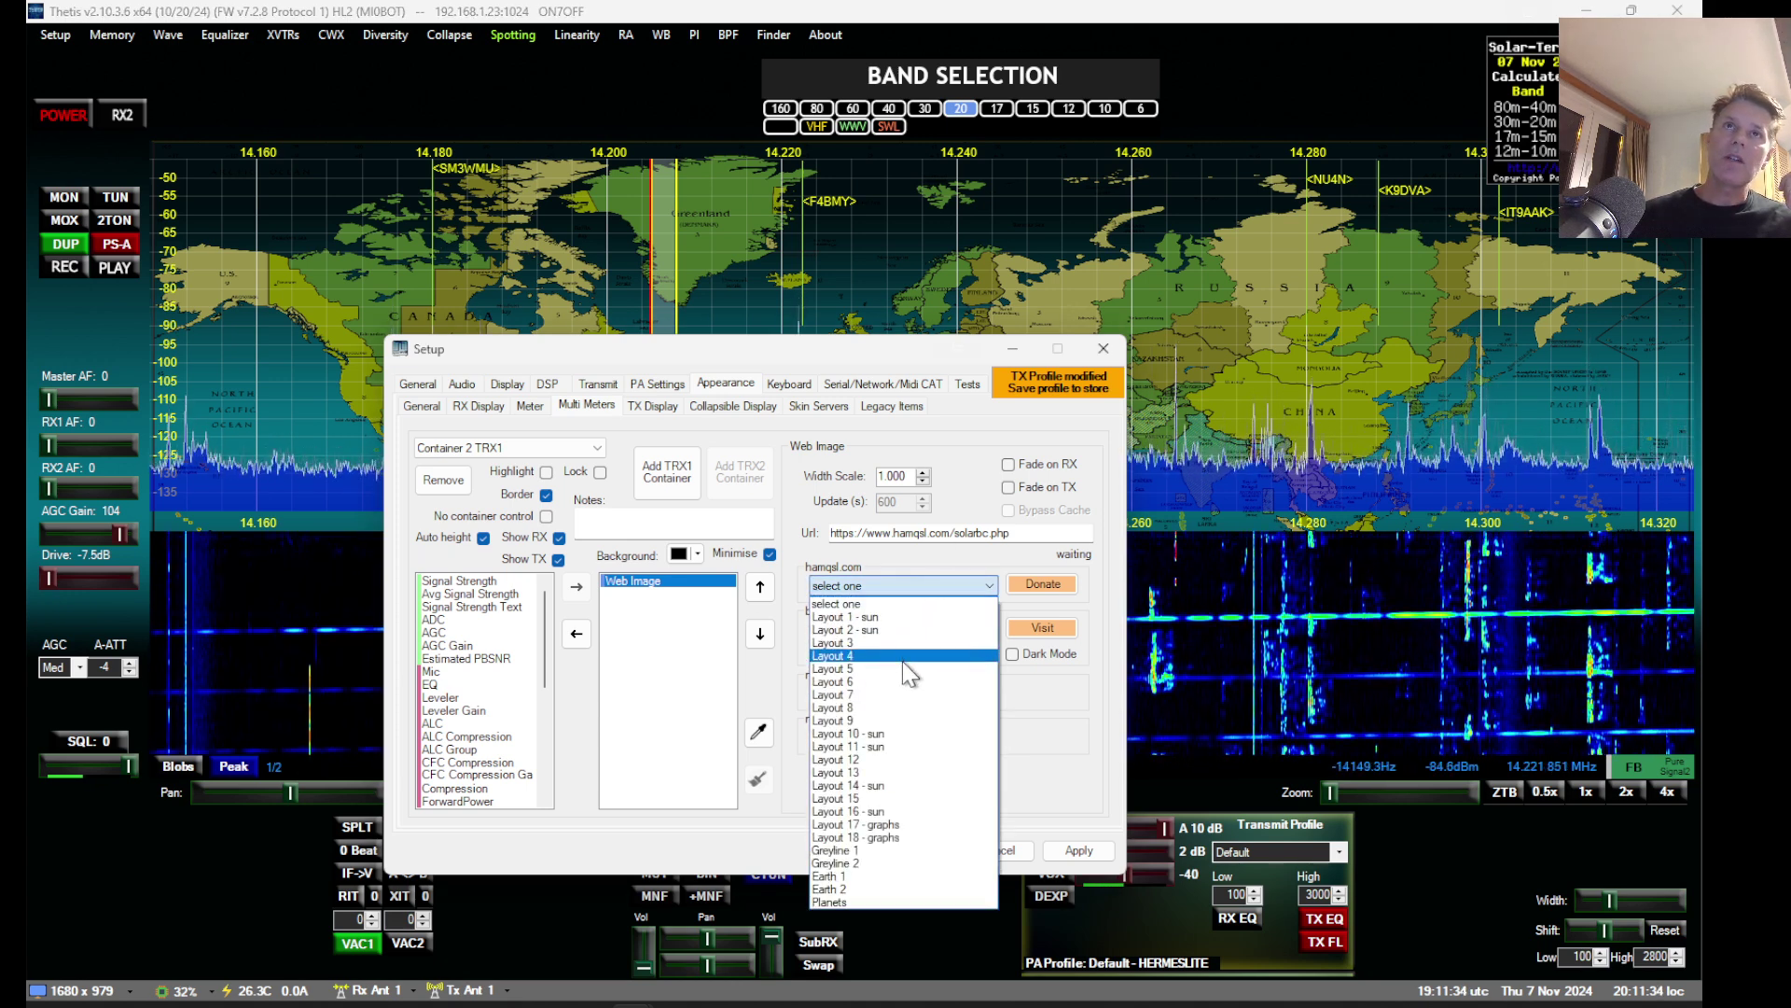
click(900, 680)
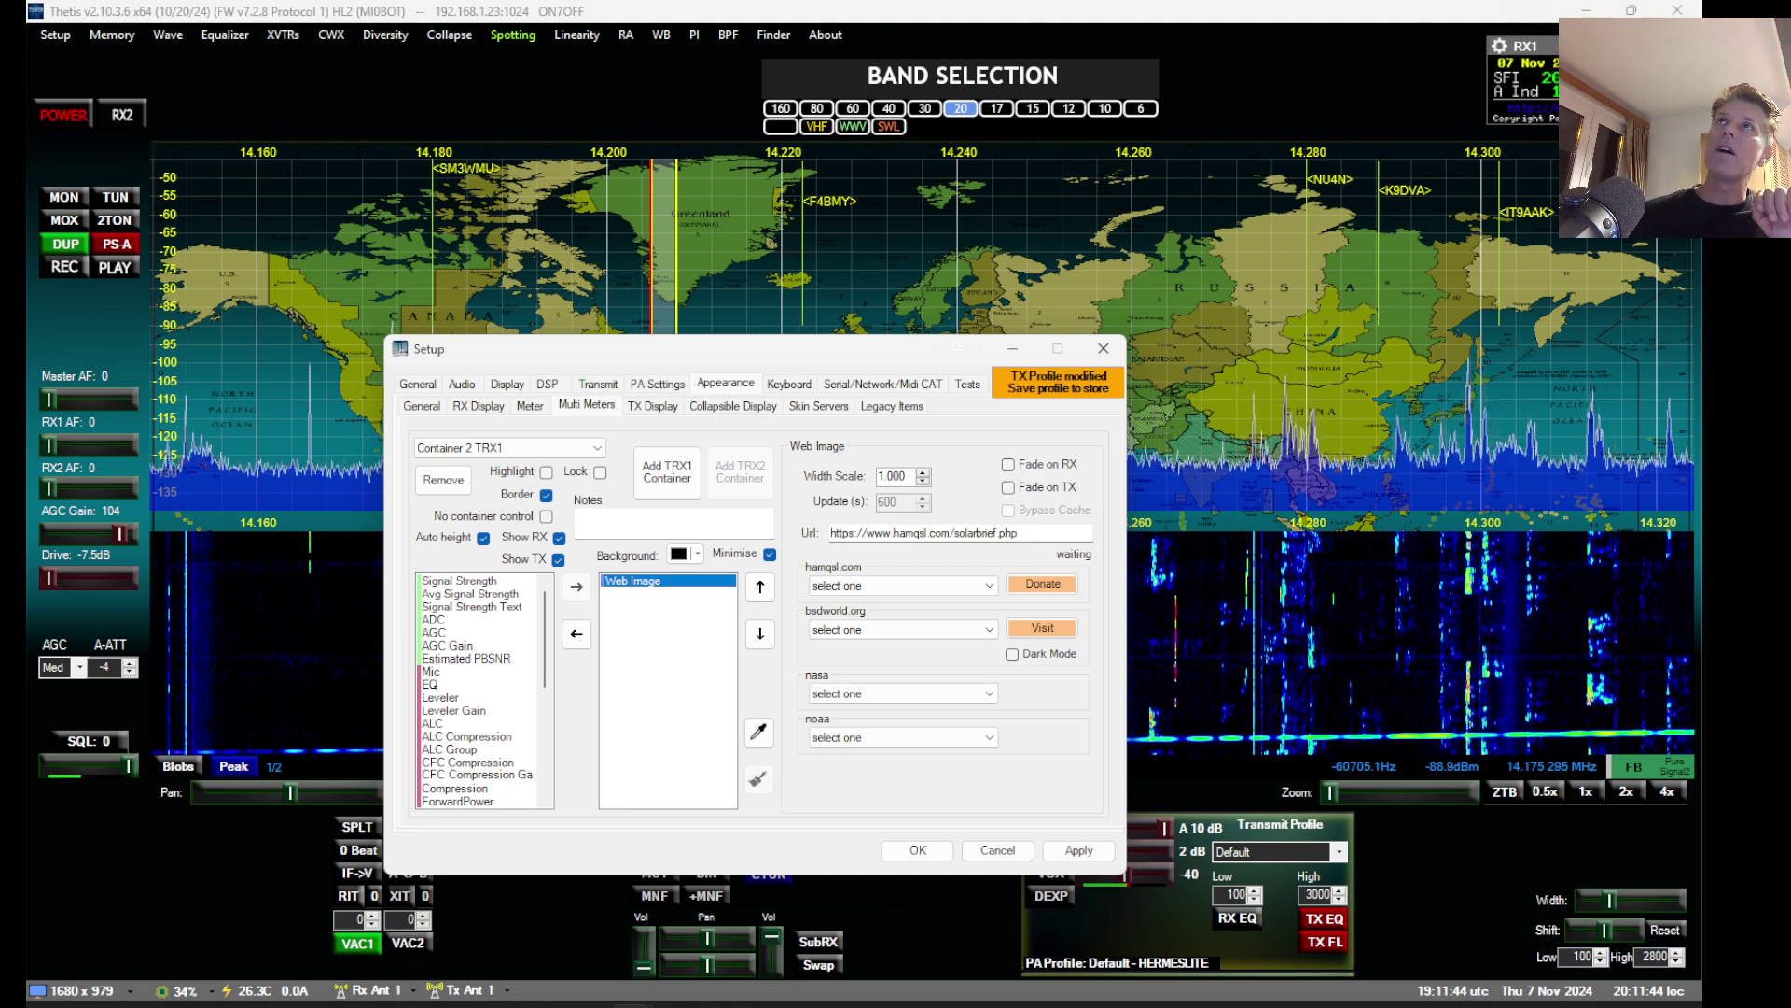
drag(1531, 45, 1553, 45)
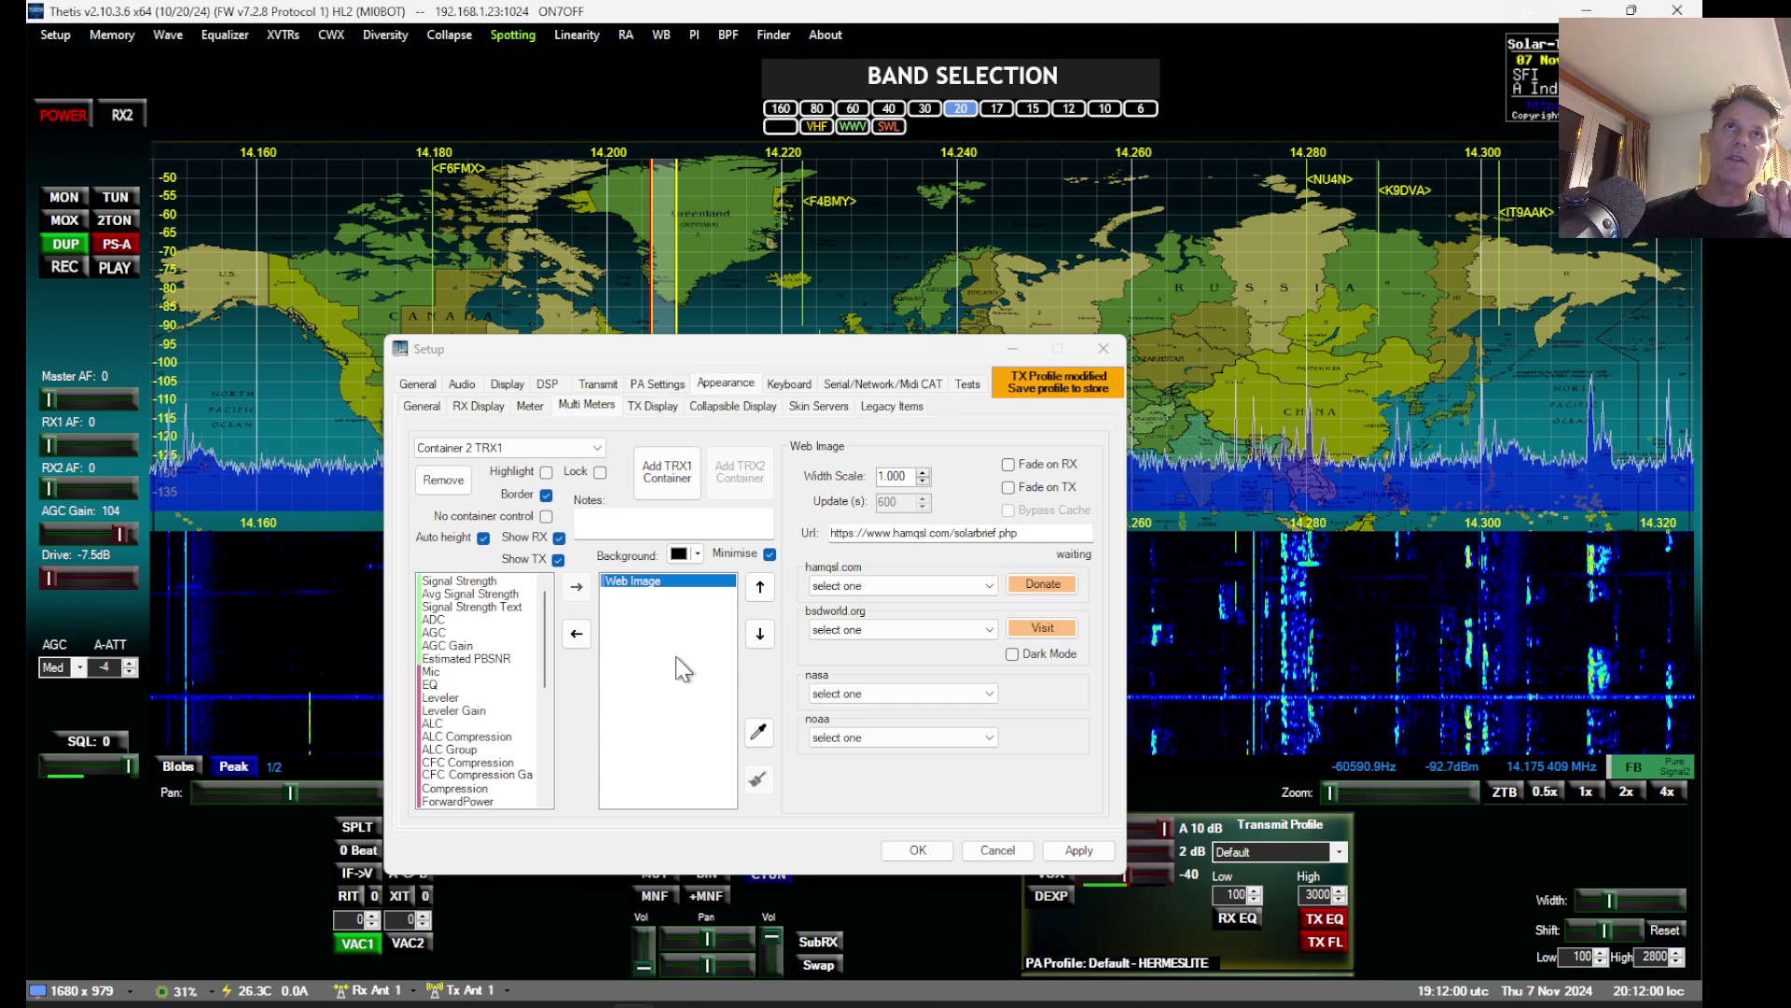
Step: Close Setup and reposition the solar panel into the extreme top-right corner
click(1107, 353)
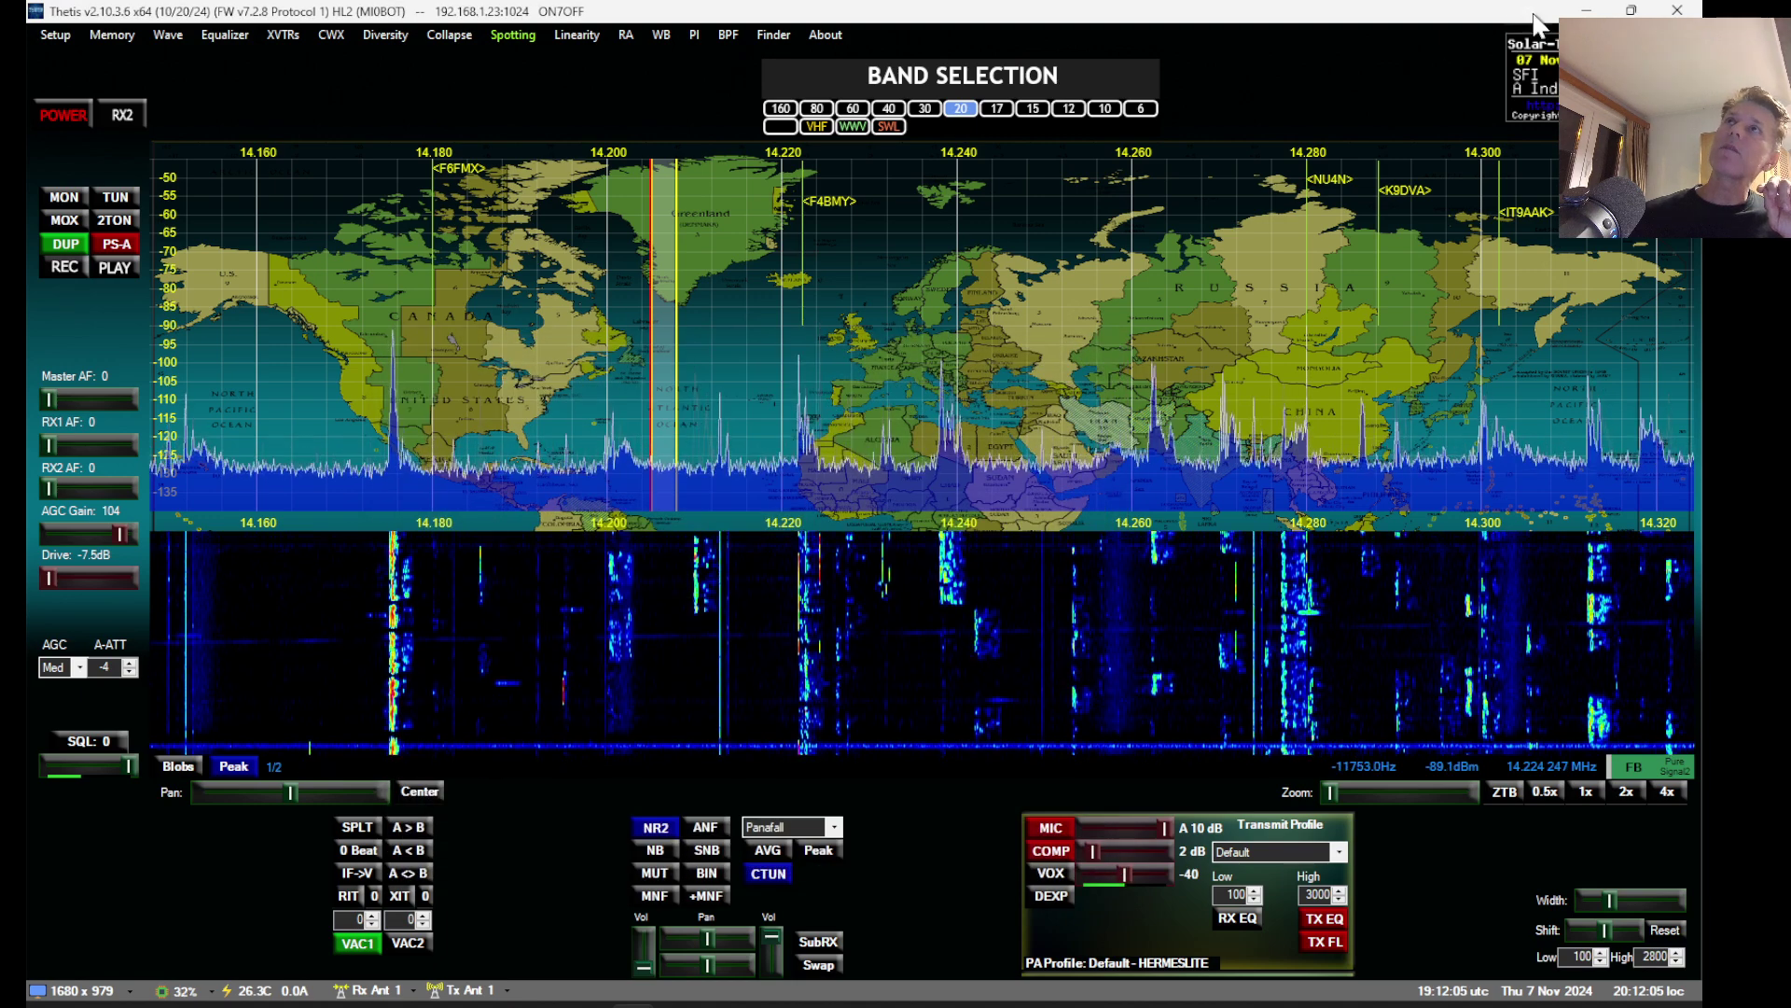
drag(1588, 58, 1484, 106)
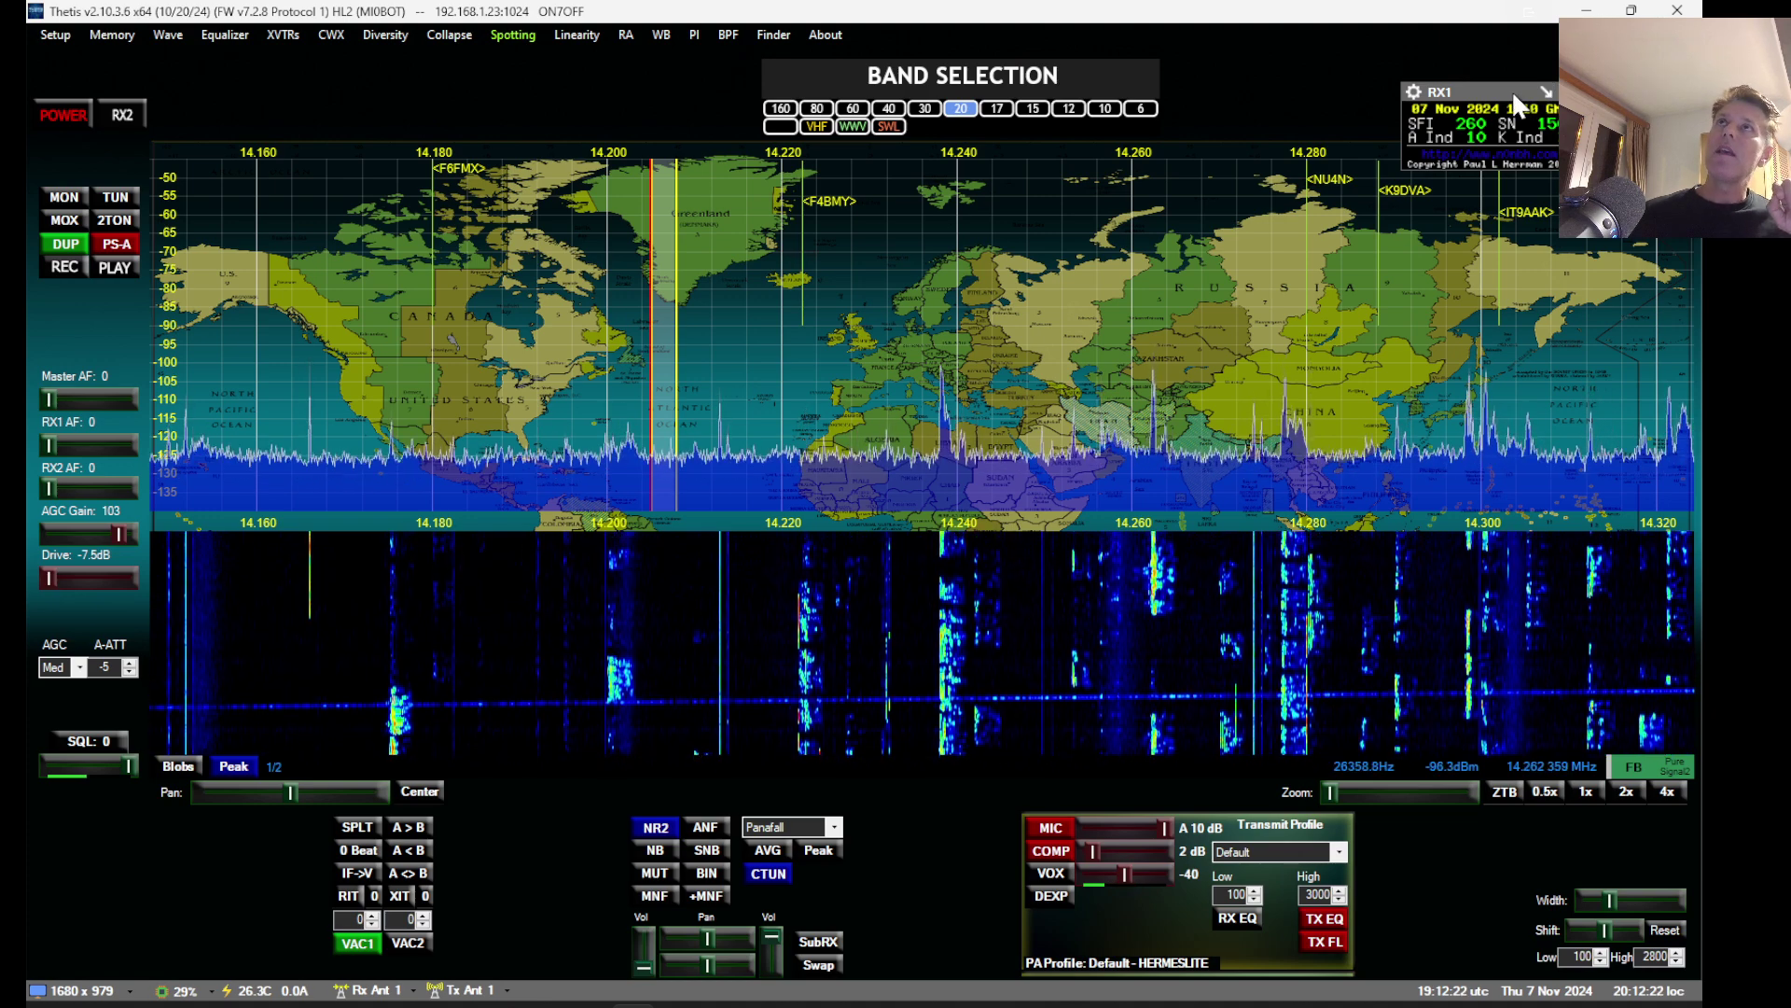
drag(1512, 90, 1634, 34)
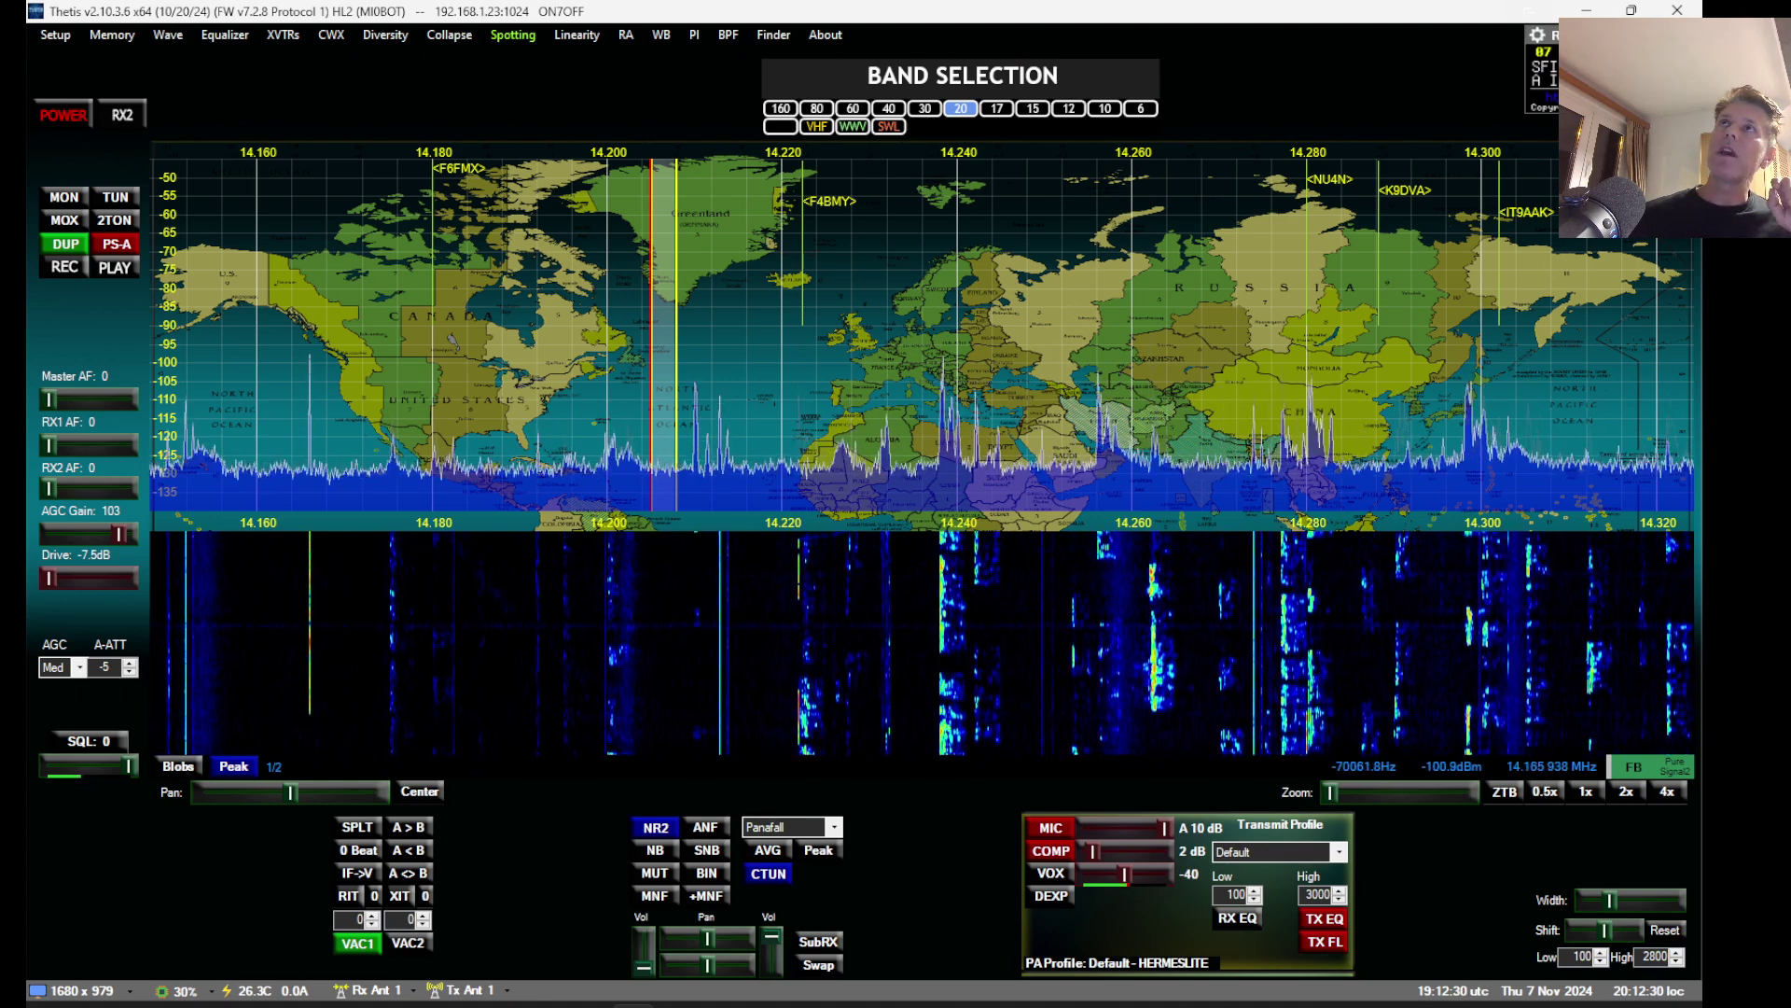
Step: Toggle the console between windowed and full screen, leaving it maximized
double_click(1392, 9)
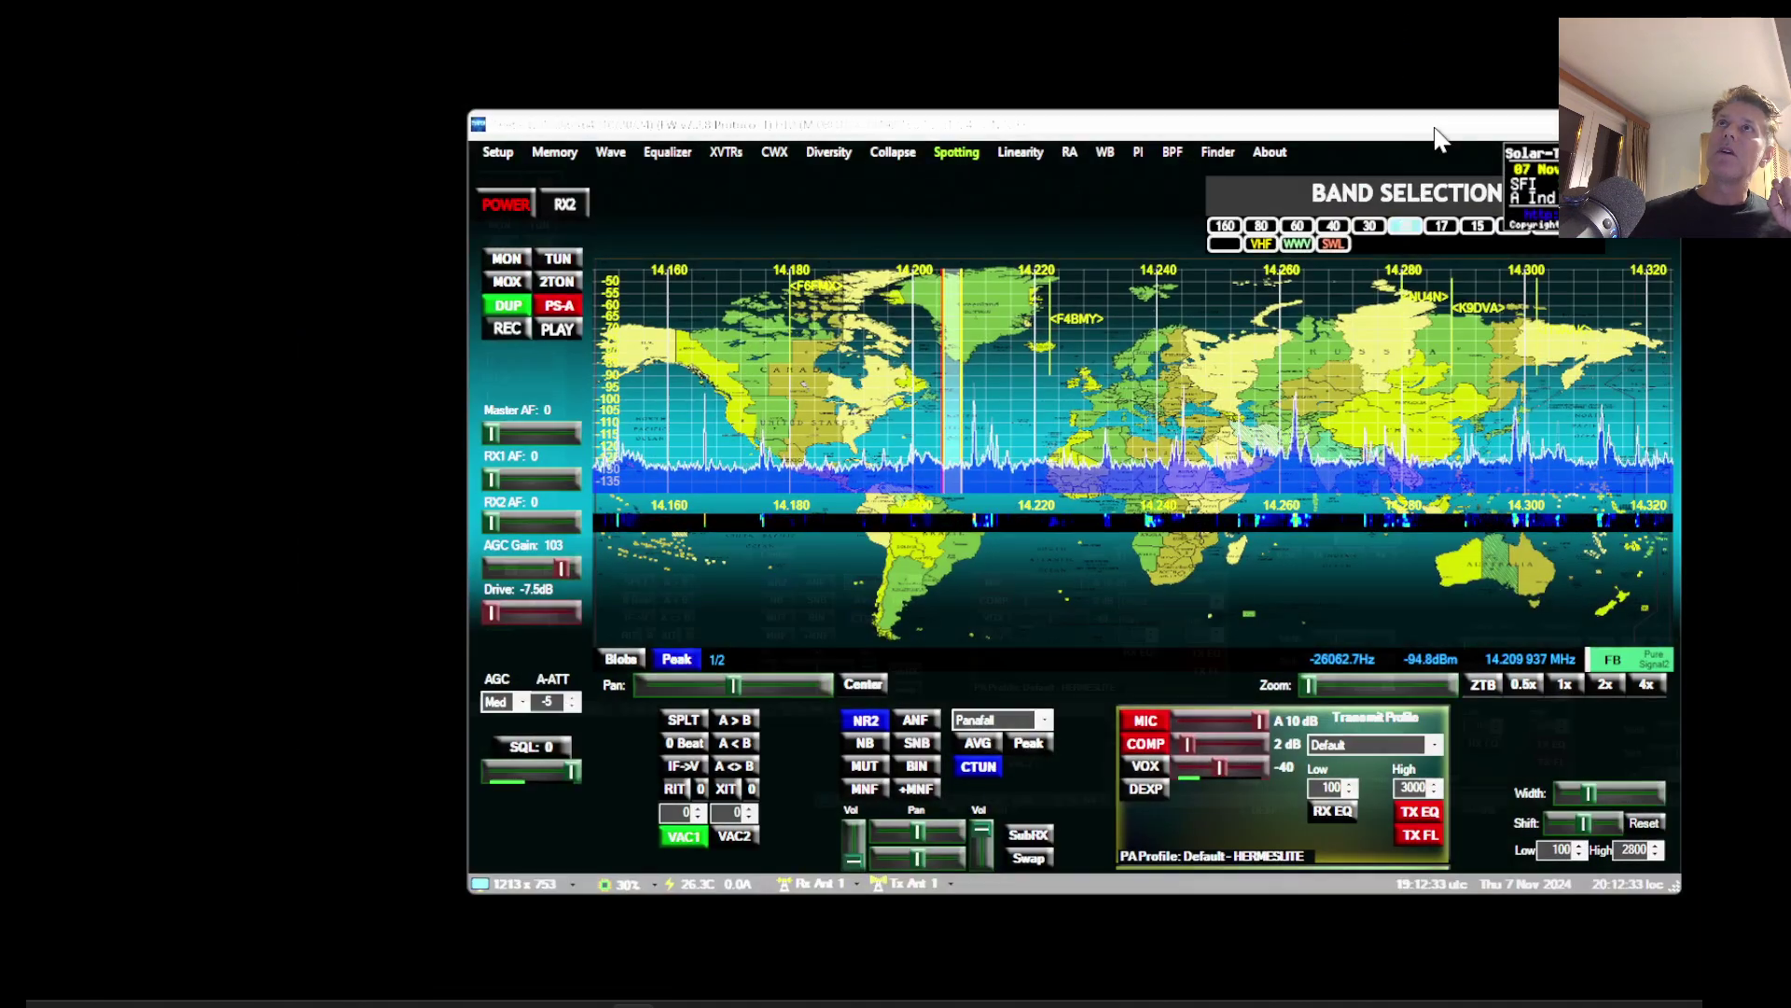
double_click(1437, 129)
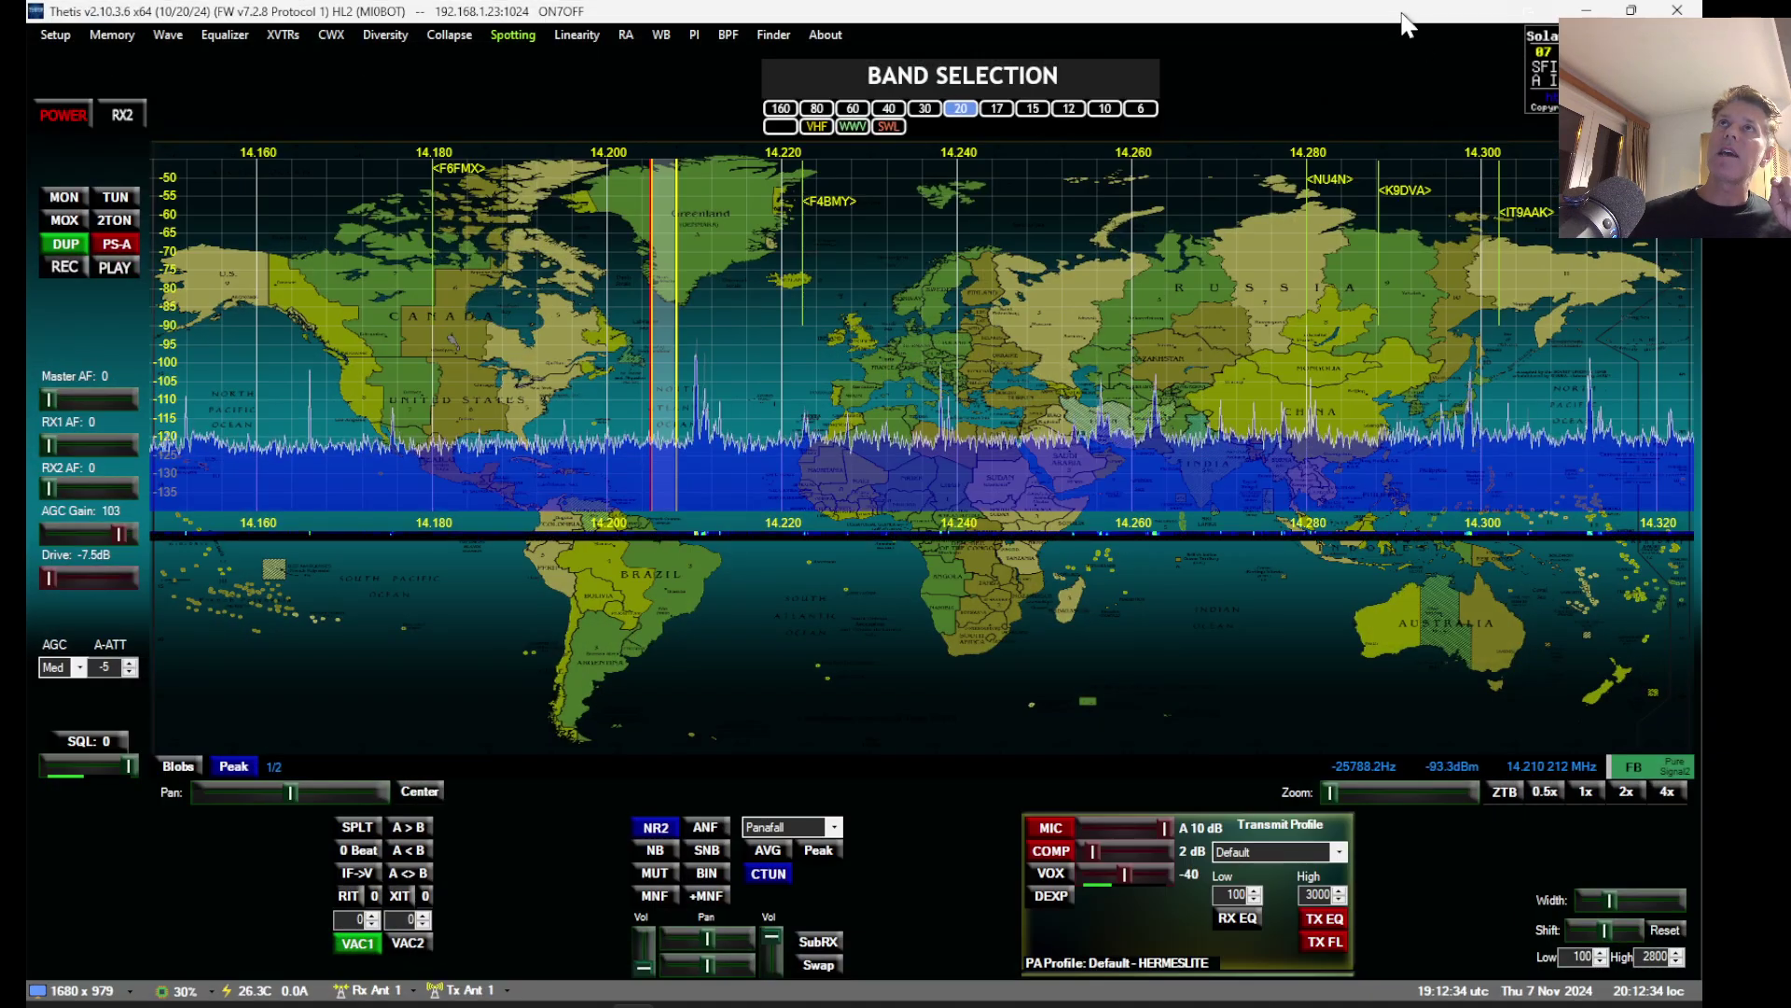
double_click(1403, 11)
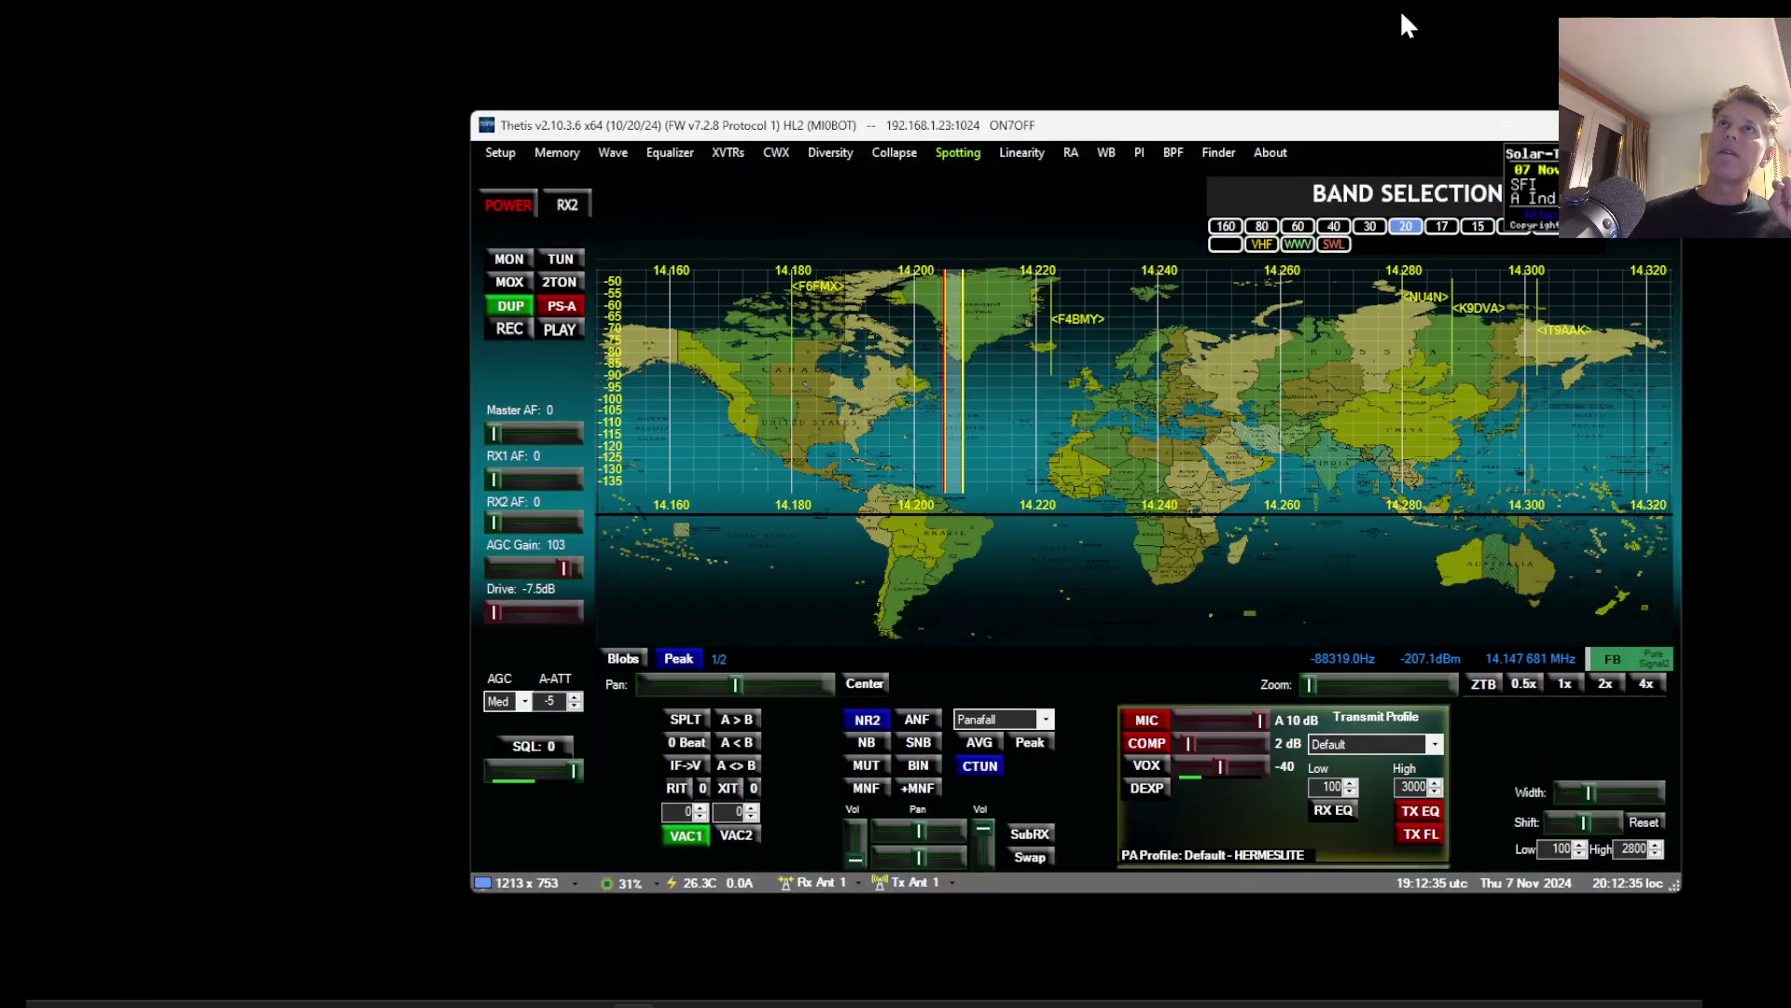
double_click(1413, 122)
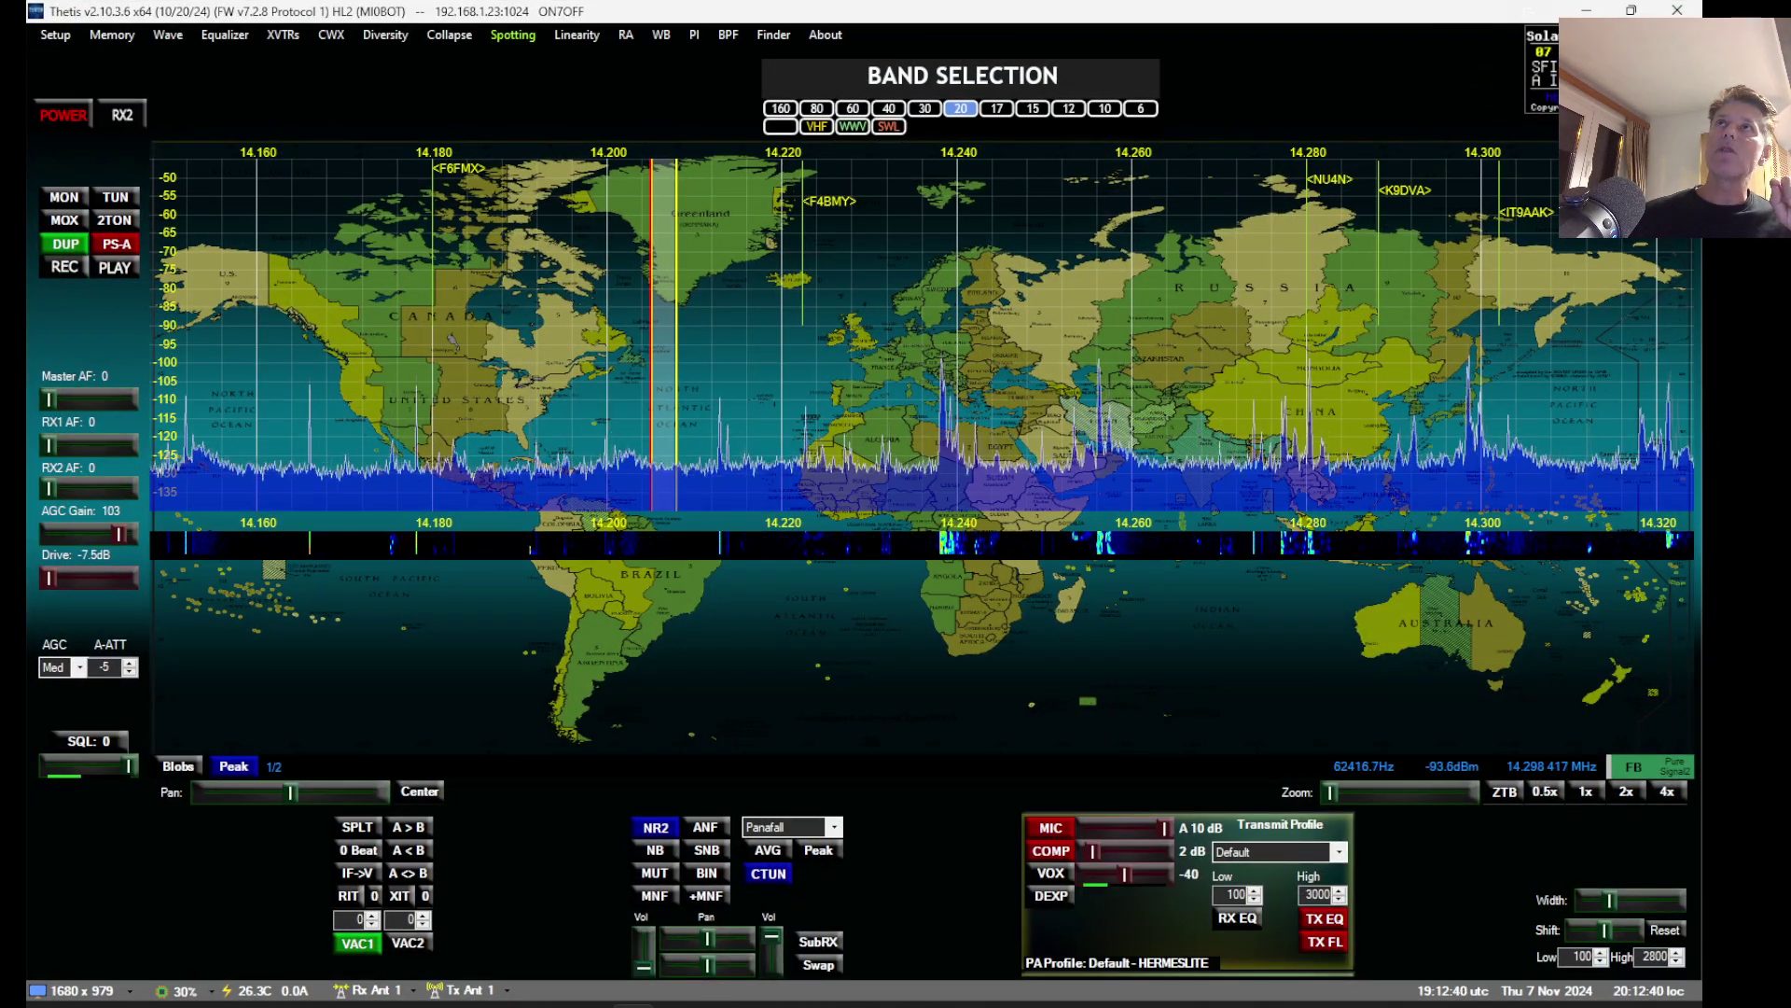
Step: Pin the solar panel against the top-left edge, then restore the console to a smaller window
drag(1615, 40, 118, 39)
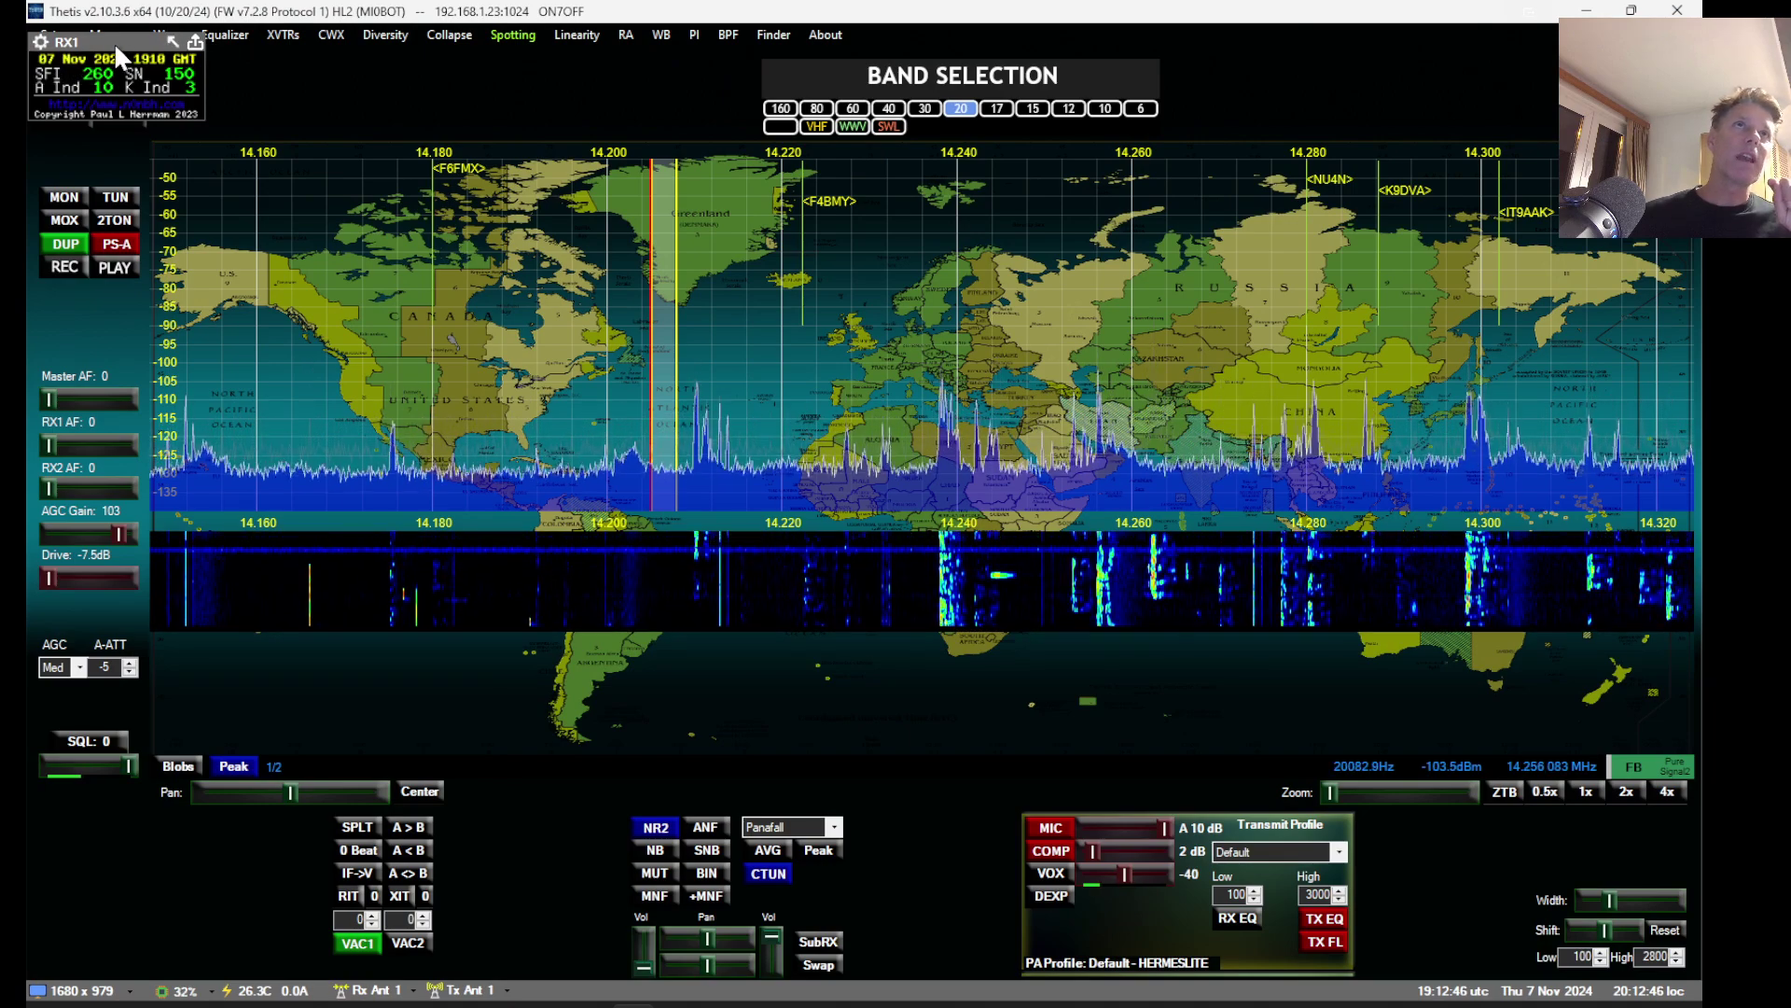
drag(114, 42, 104, 32)
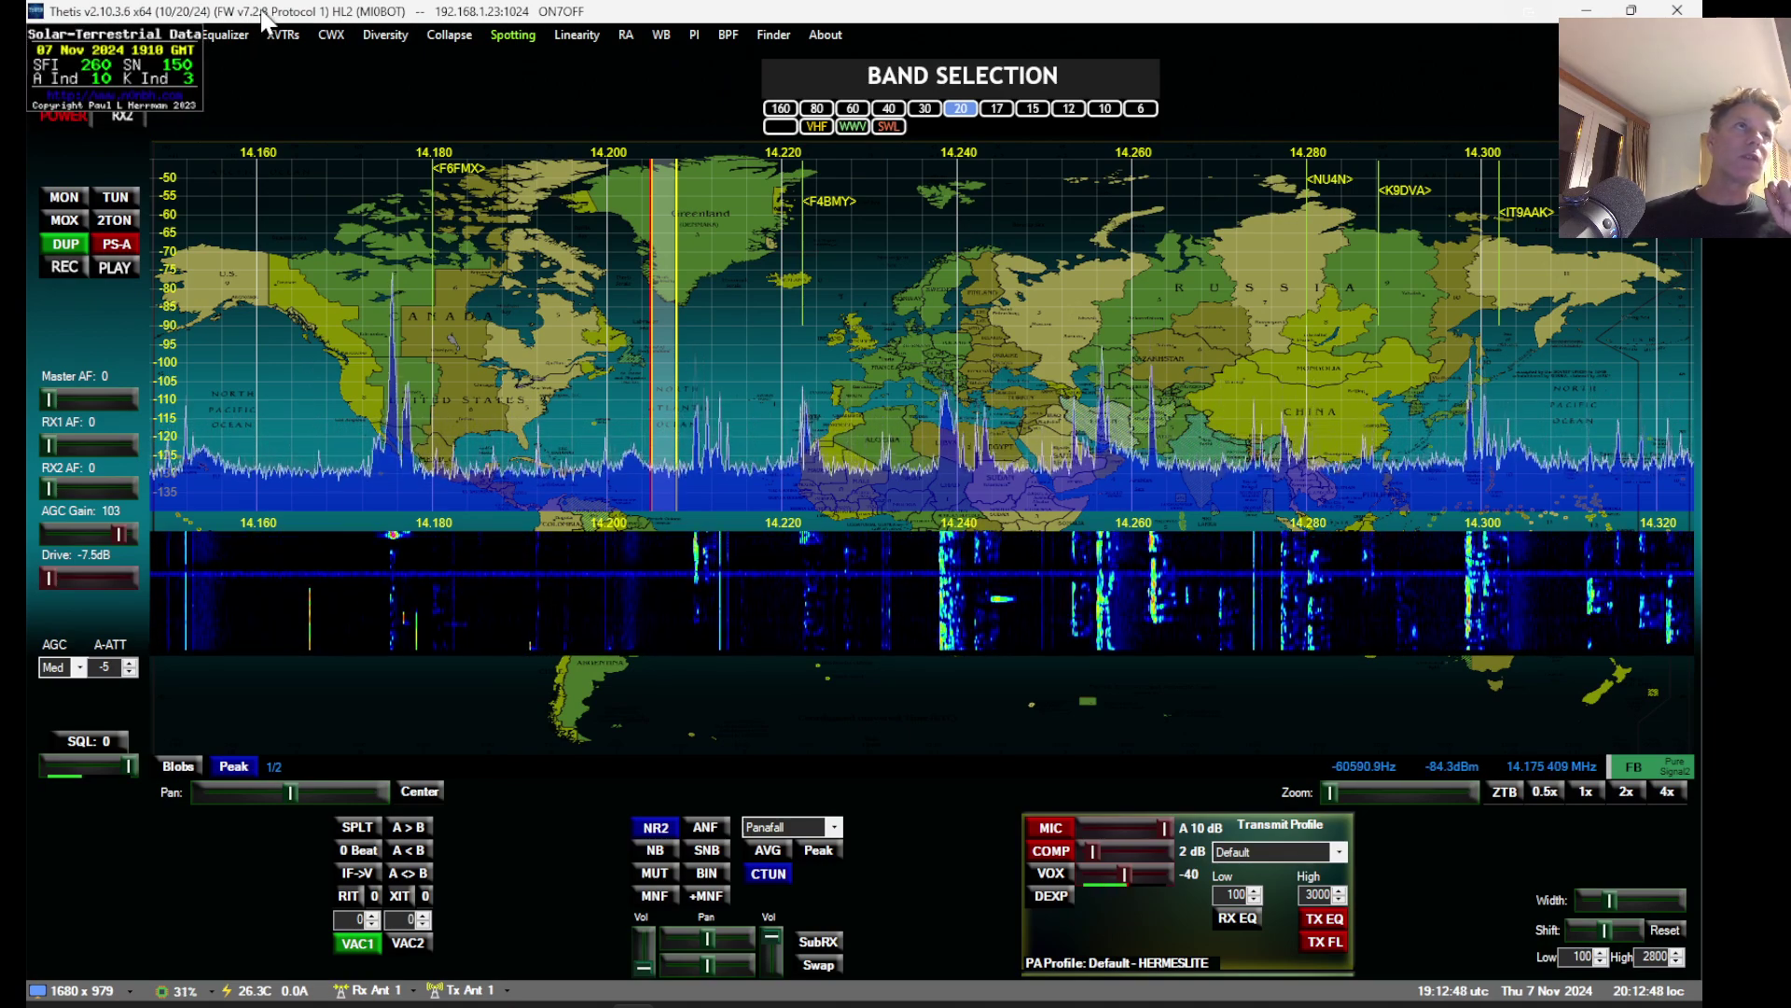
double_click(261, 11)
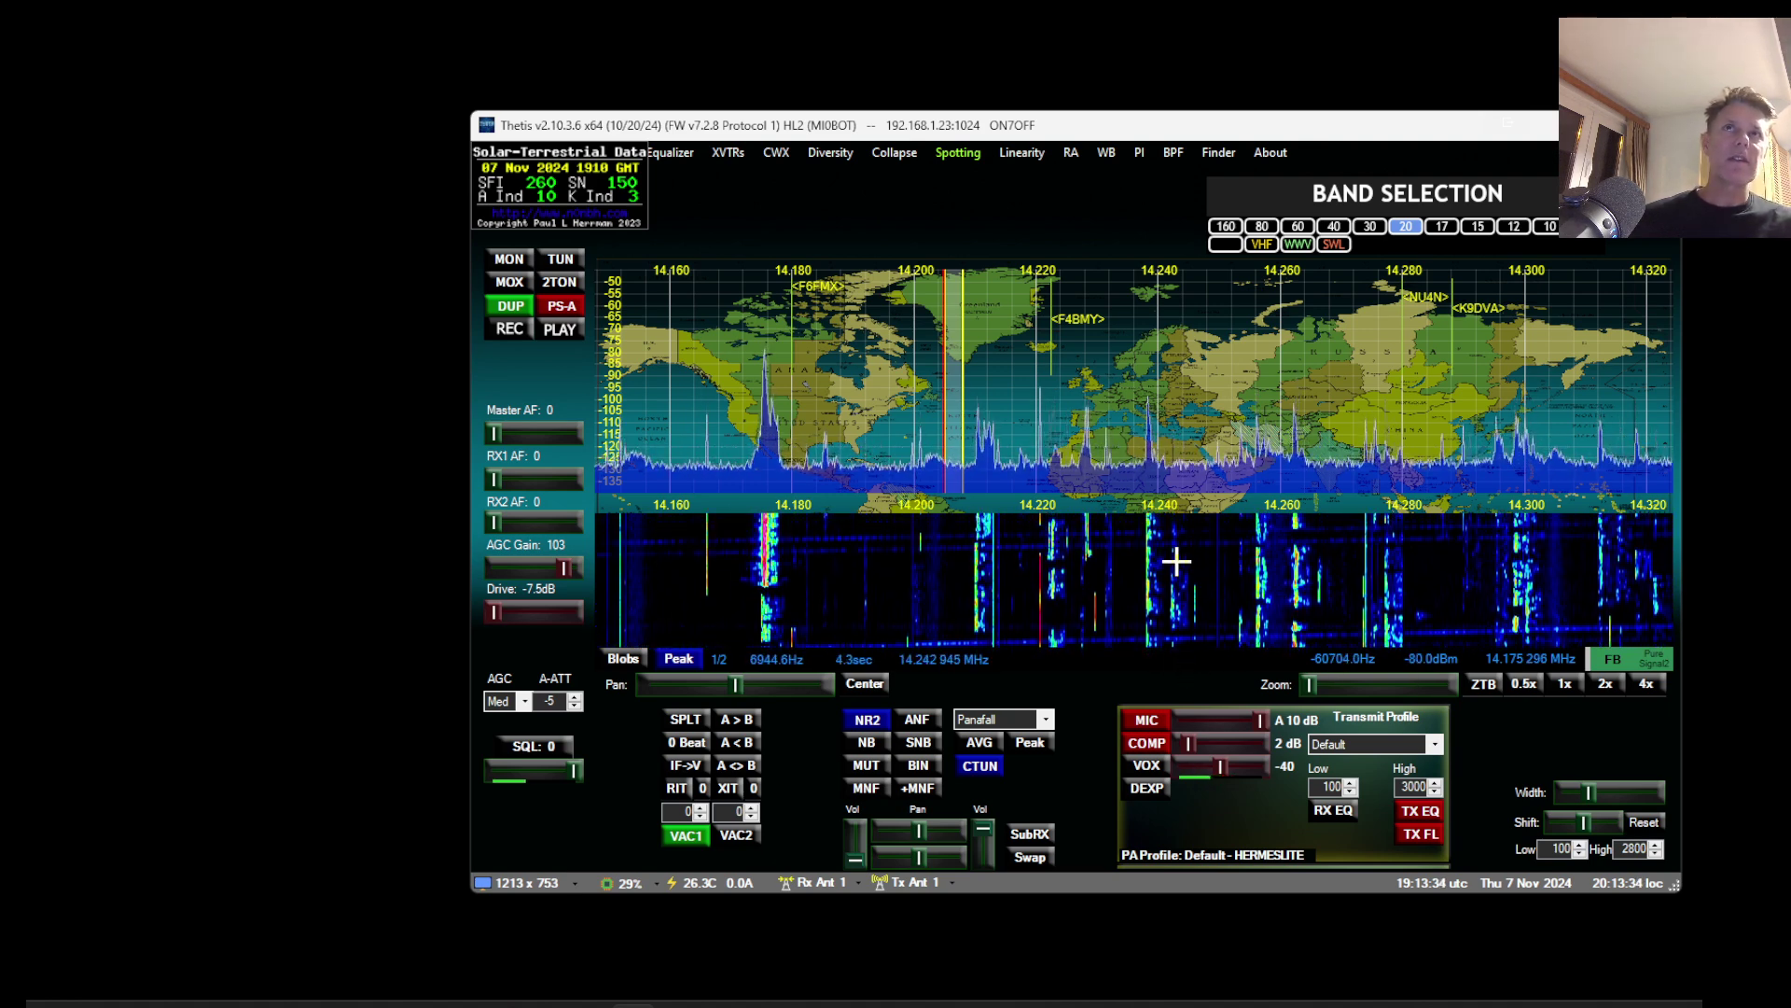
Step: Tune near 14.25 MHz, zoom in then back to 14.160–14.320 MHz, and pan lower
scroll(1192, 572, up, 6)
scroll(1264, 546, down, 13)
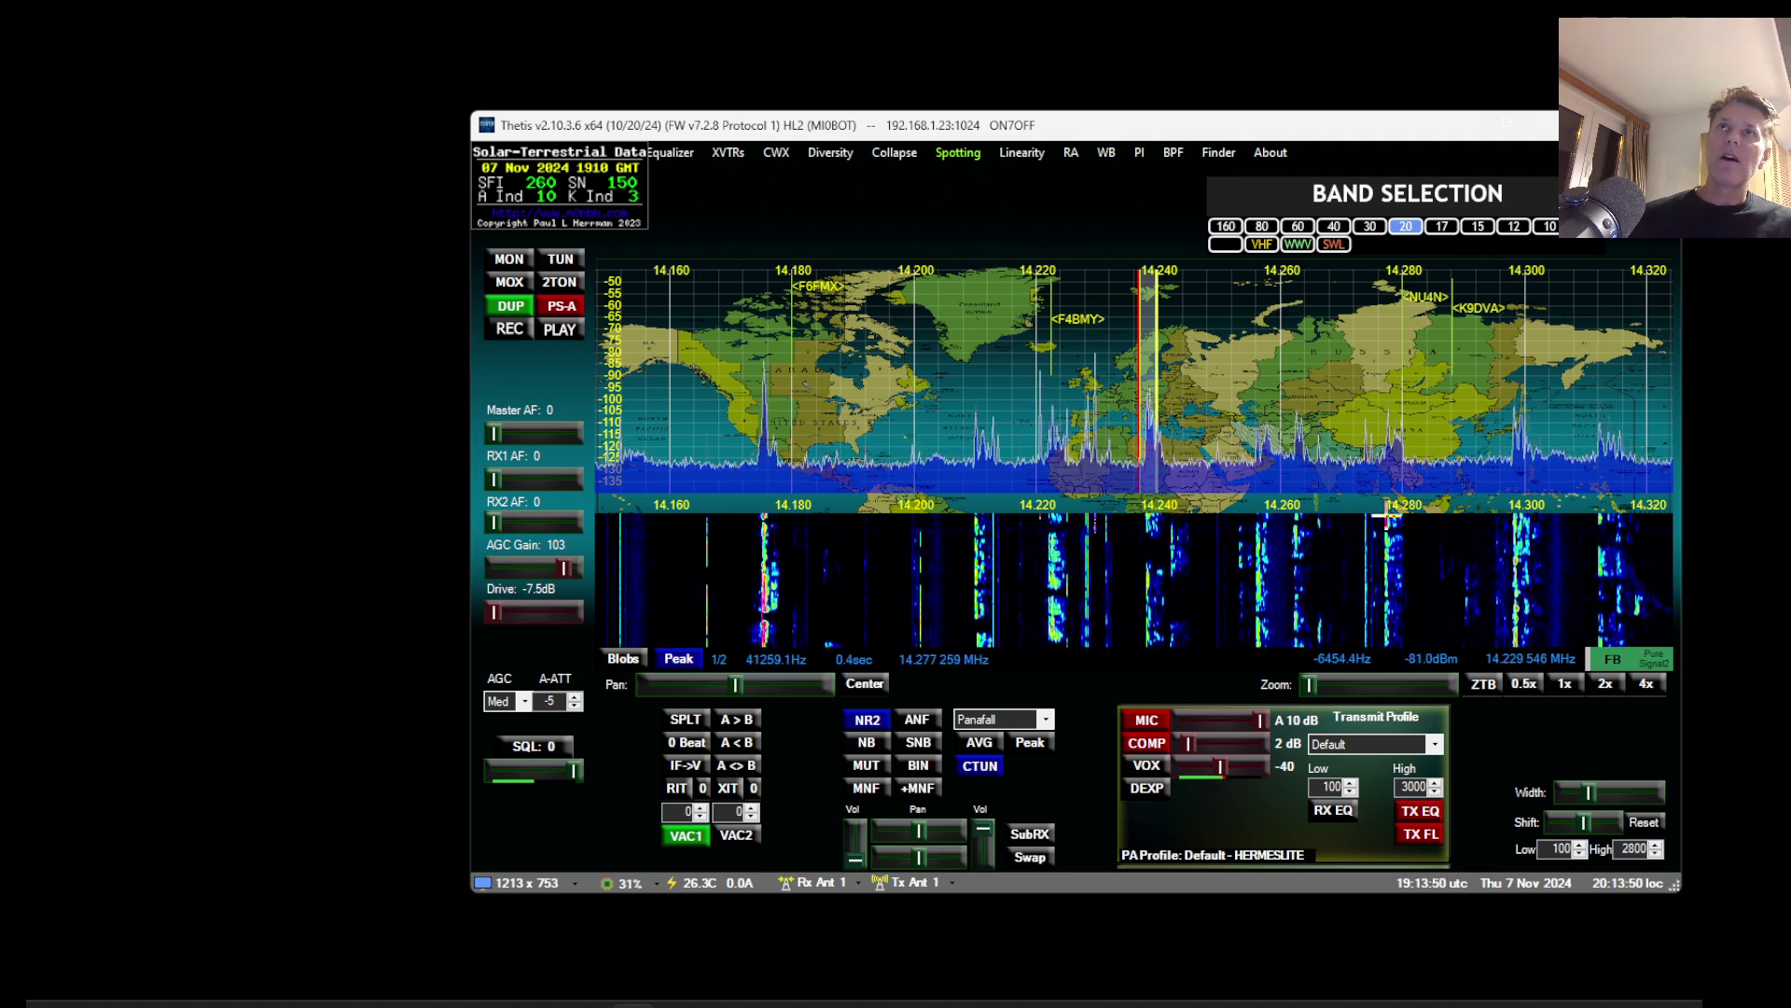
click(1524, 683)
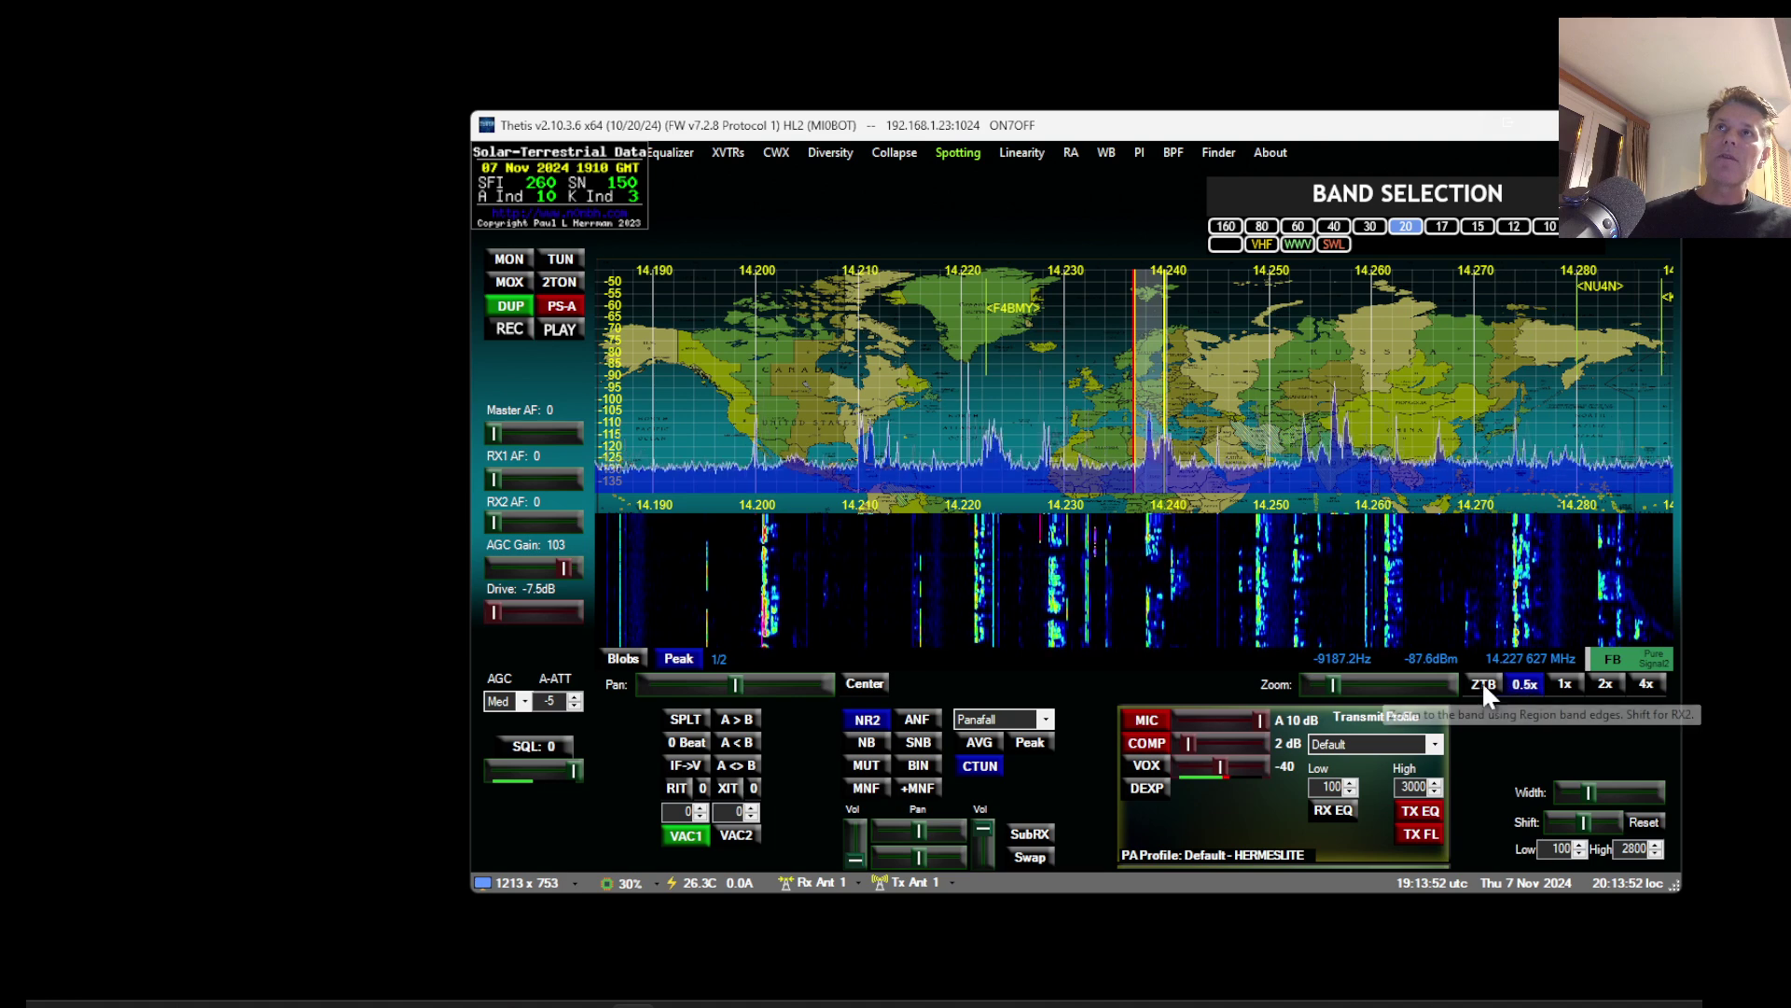
click(1479, 683)
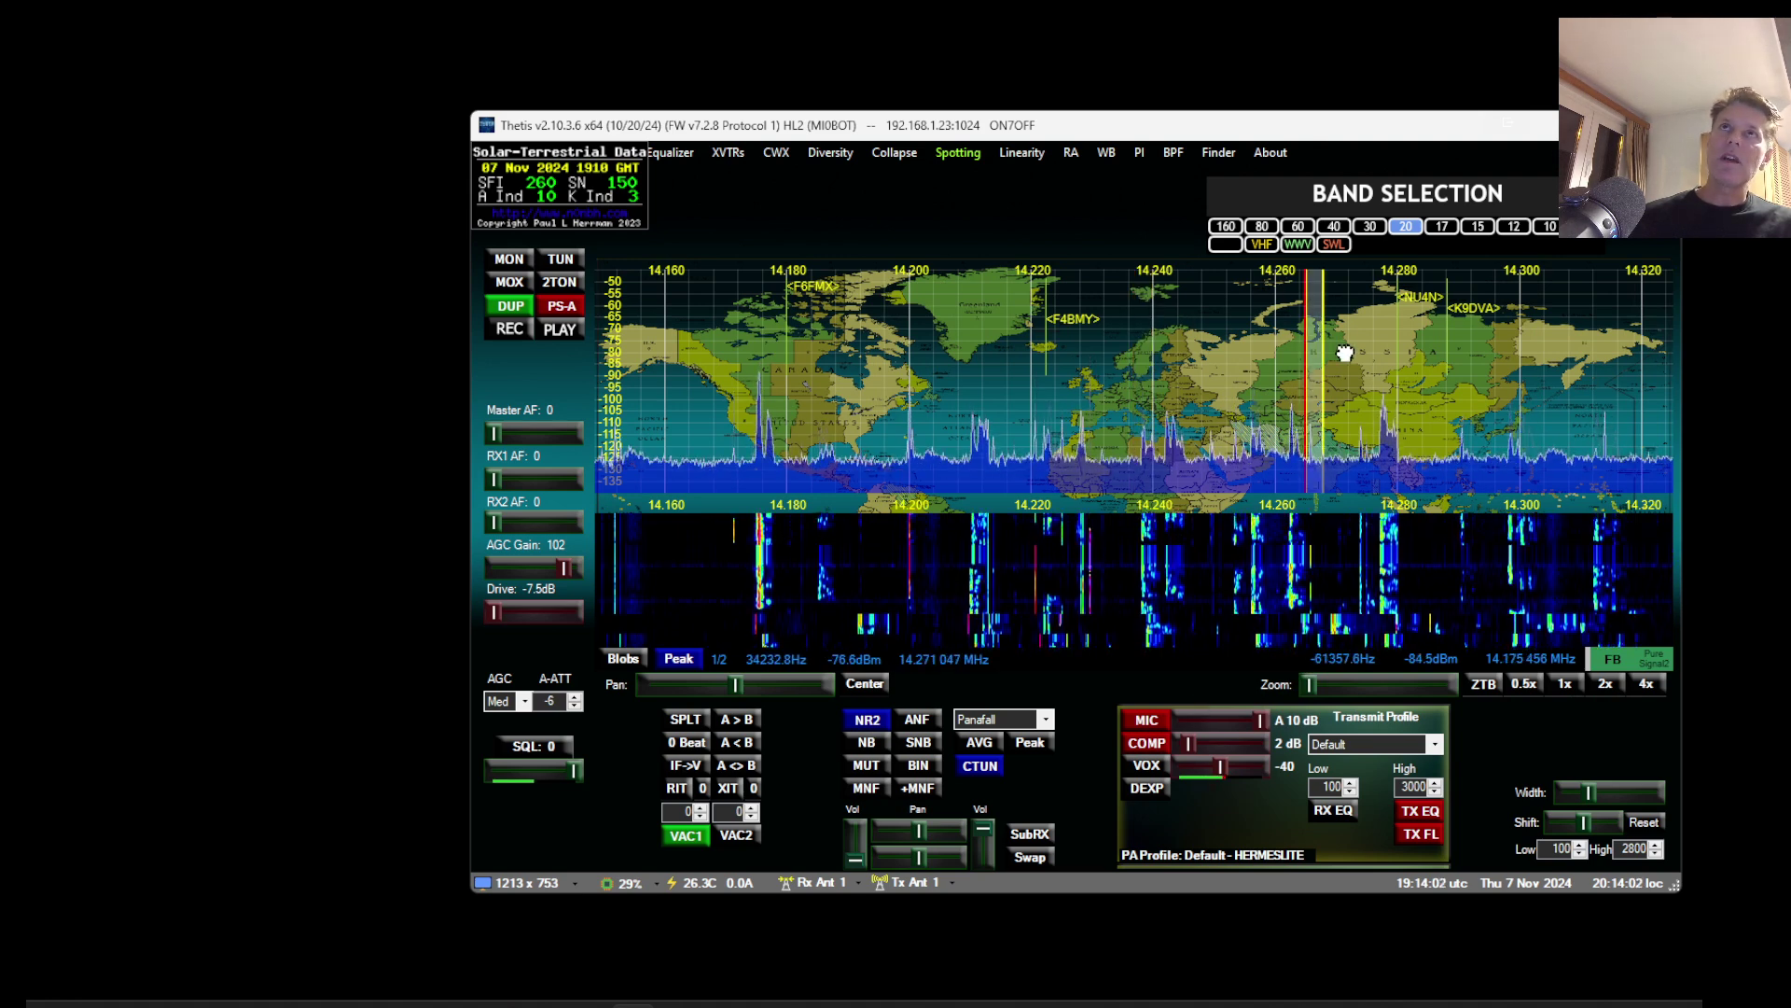
drag(1192, 312, 1100, 292)
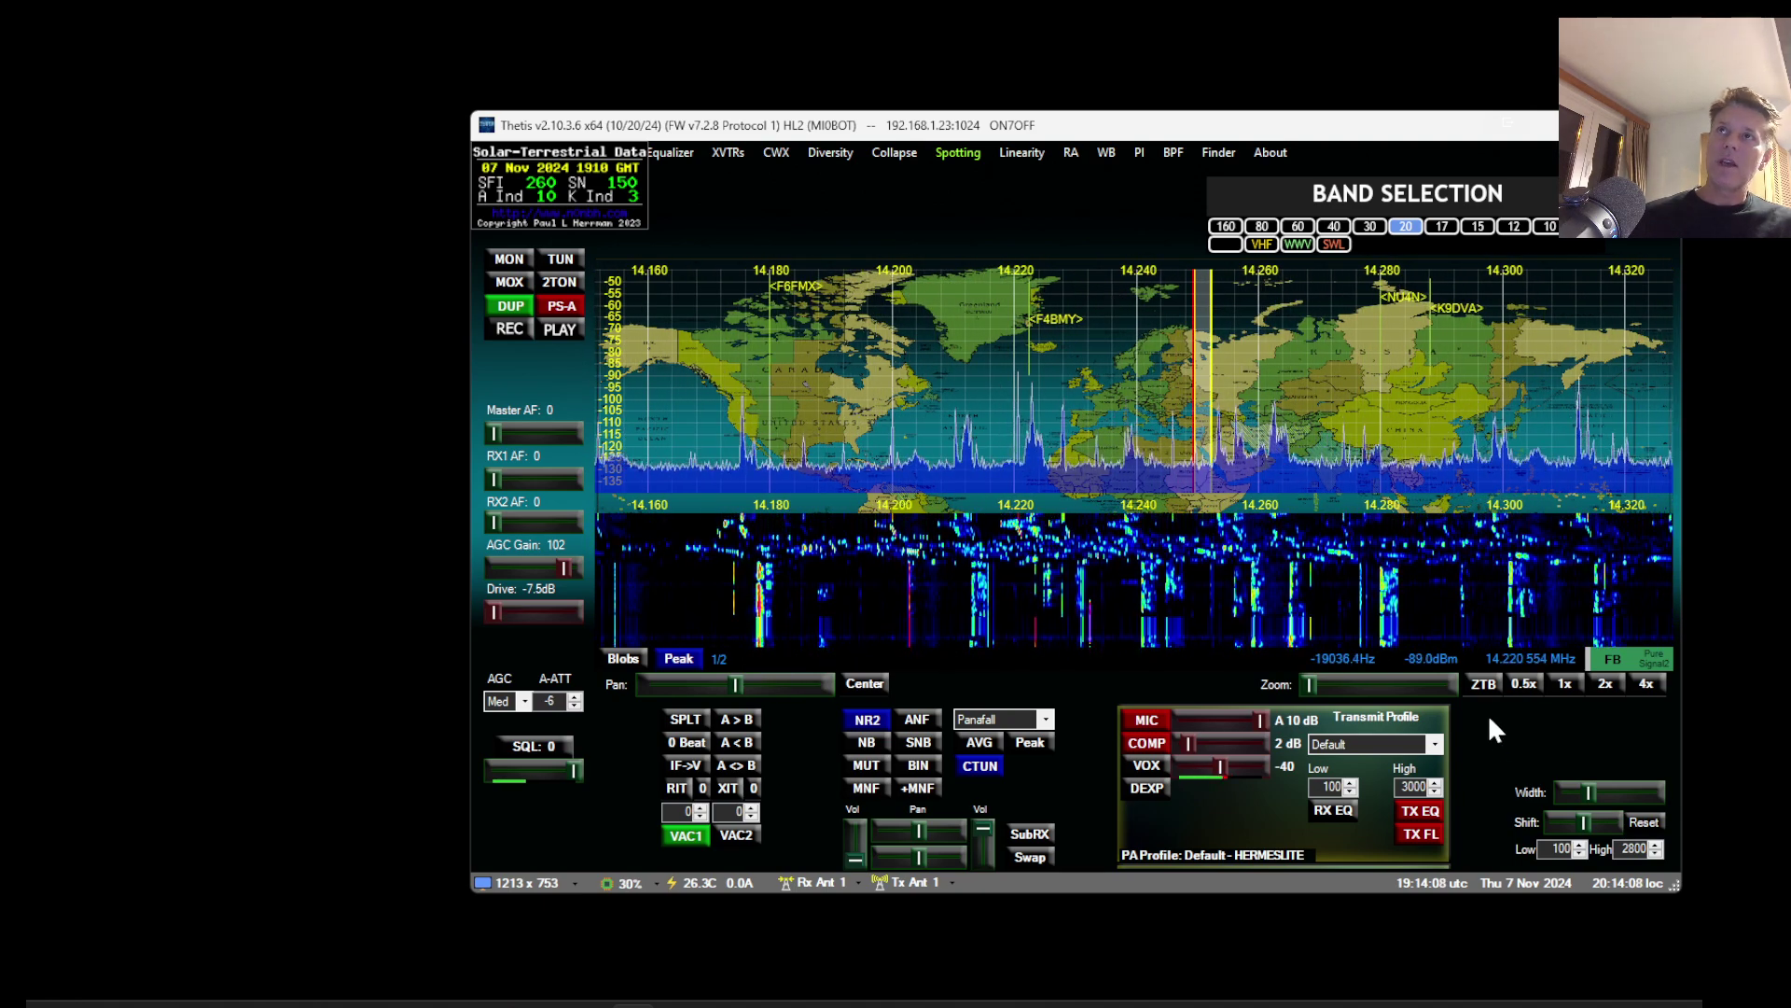